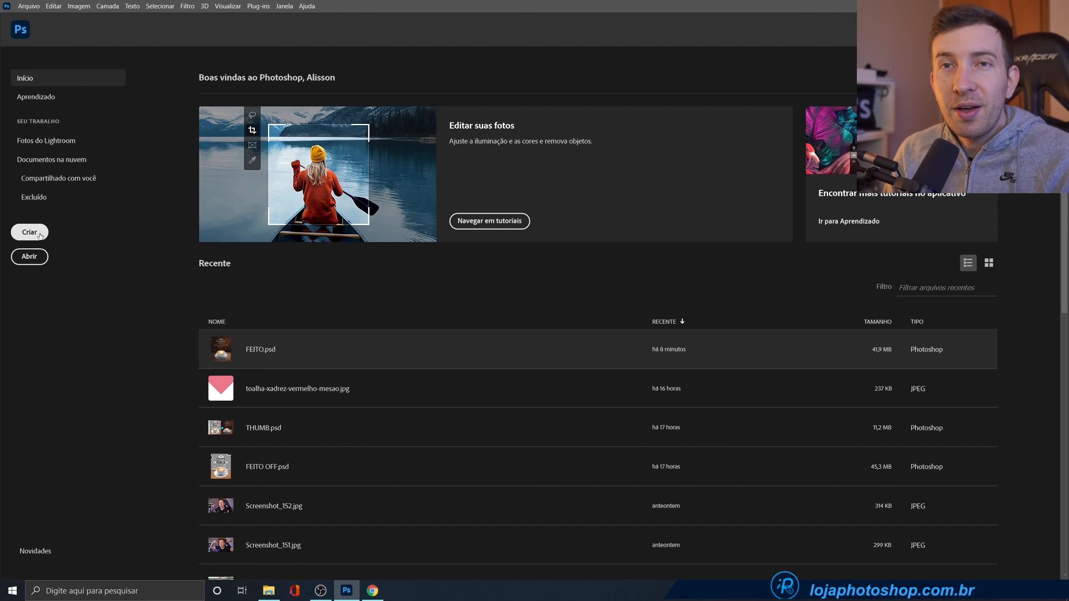
- Start a new document with a width of 1080 pixels and a height of 1350 pixels
{"action": "key", "text": "ctrl+n"}
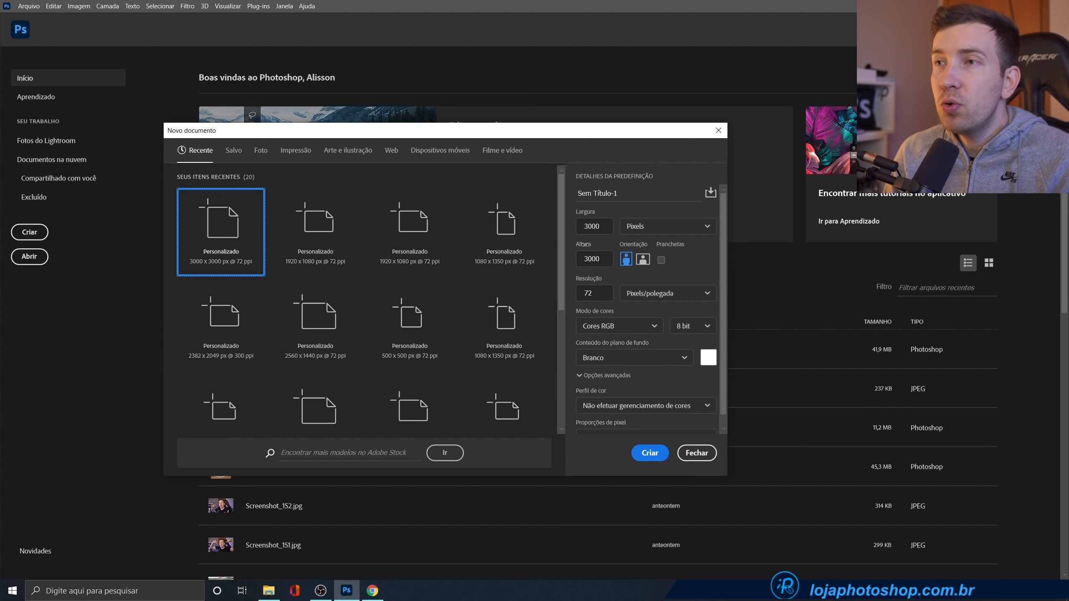
{"action": "double_click", "coordinate": [601, 231]}
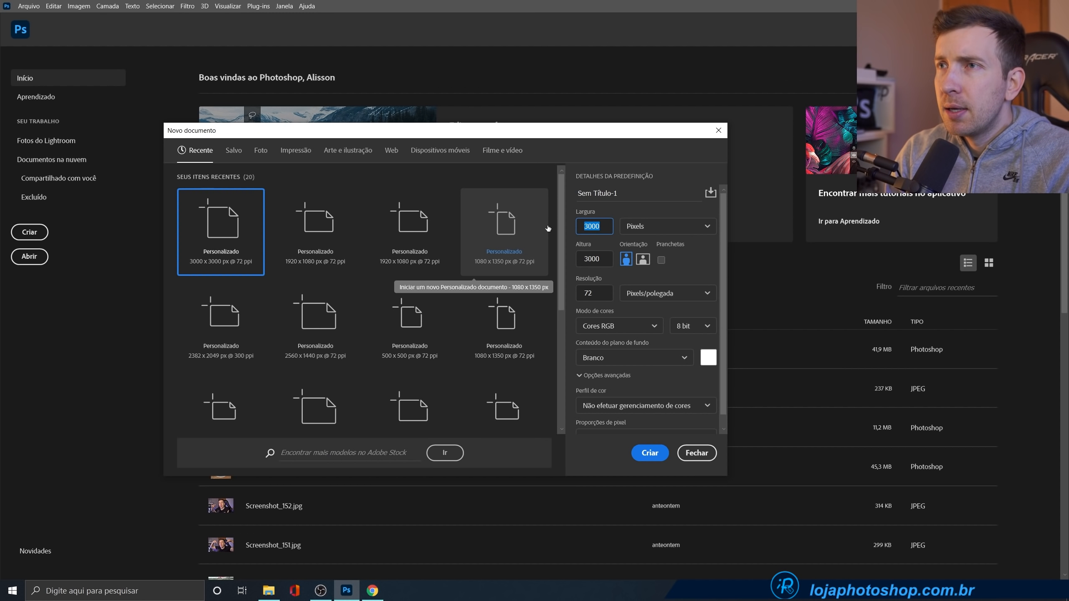
{"action": "type", "text": "1080"}
{"action": "key", "text": "Tab"}
{"action": "key", "text": "Tab"}
{"action": "type", "text": "1350"}
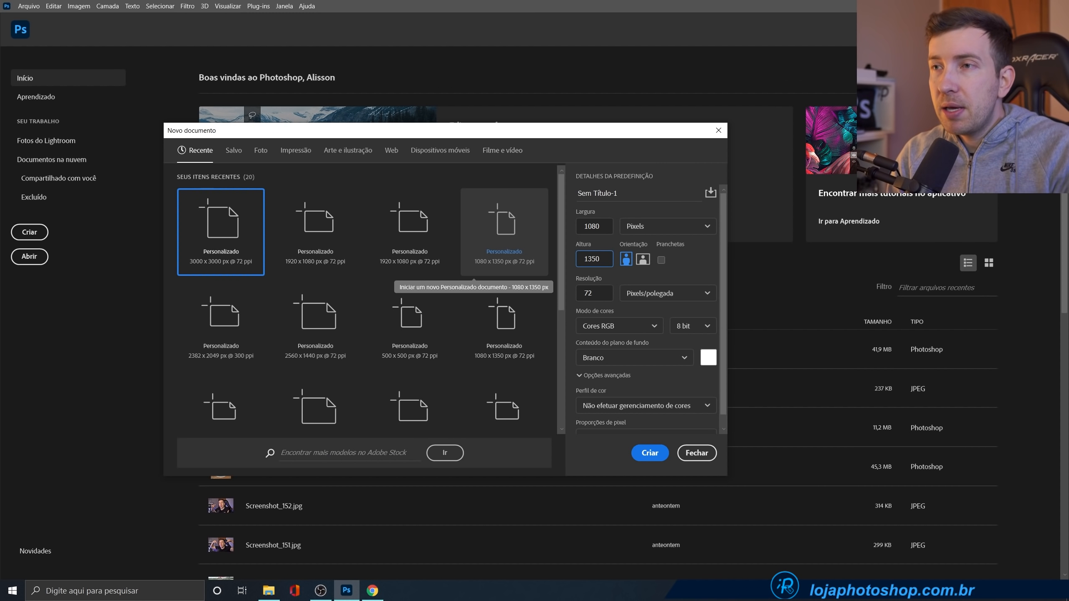
- Set the new document's colour profile to Adobe RGB (1998) and create it
{"action": "left_click_drag", "start_coordinate": [726, 231], "coordinate": [724, 242]}
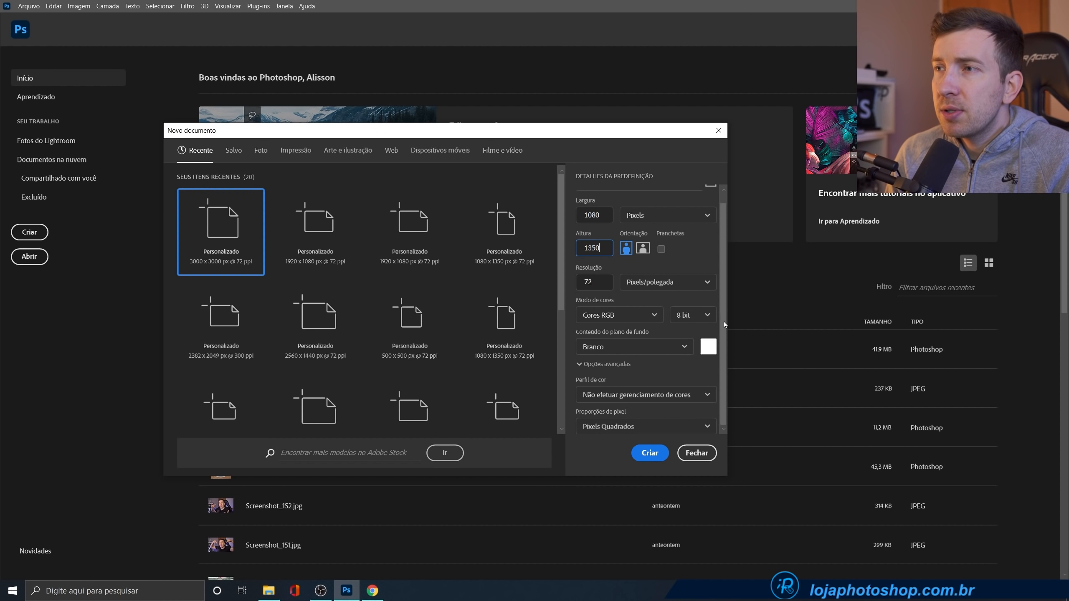
{"action": "left_click", "coordinate": [706, 389]}
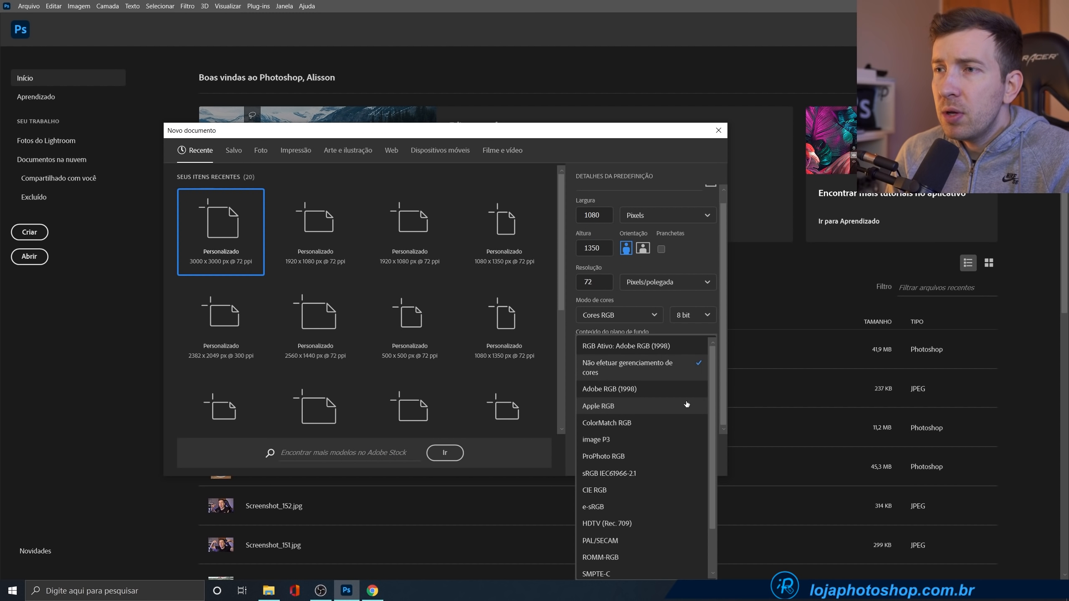
{"action": "left_click", "coordinate": [642, 392]}
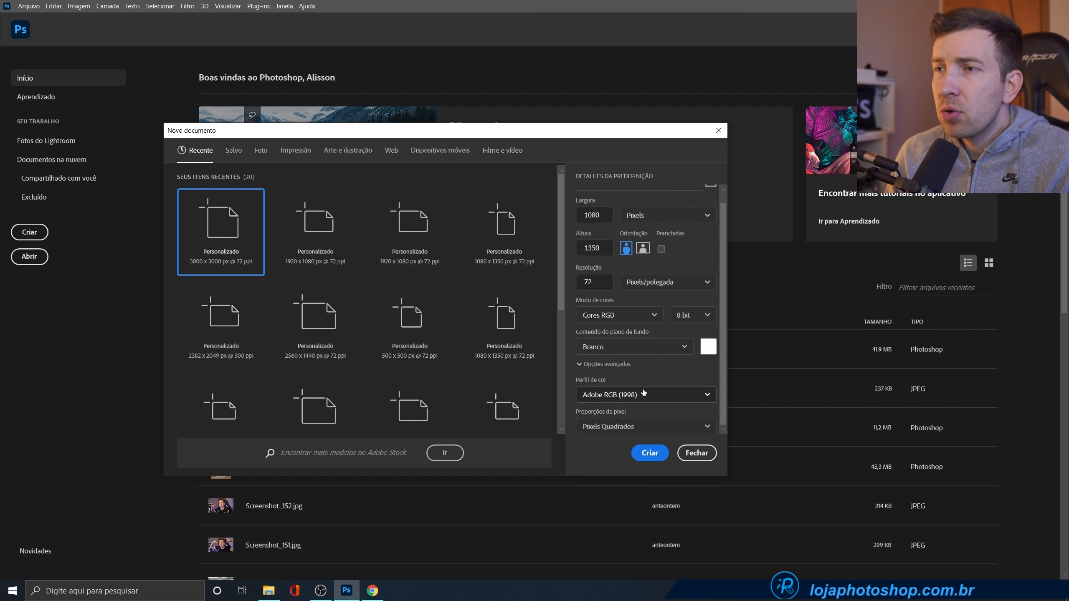
{"action": "left_click", "coordinate": [647, 453]}
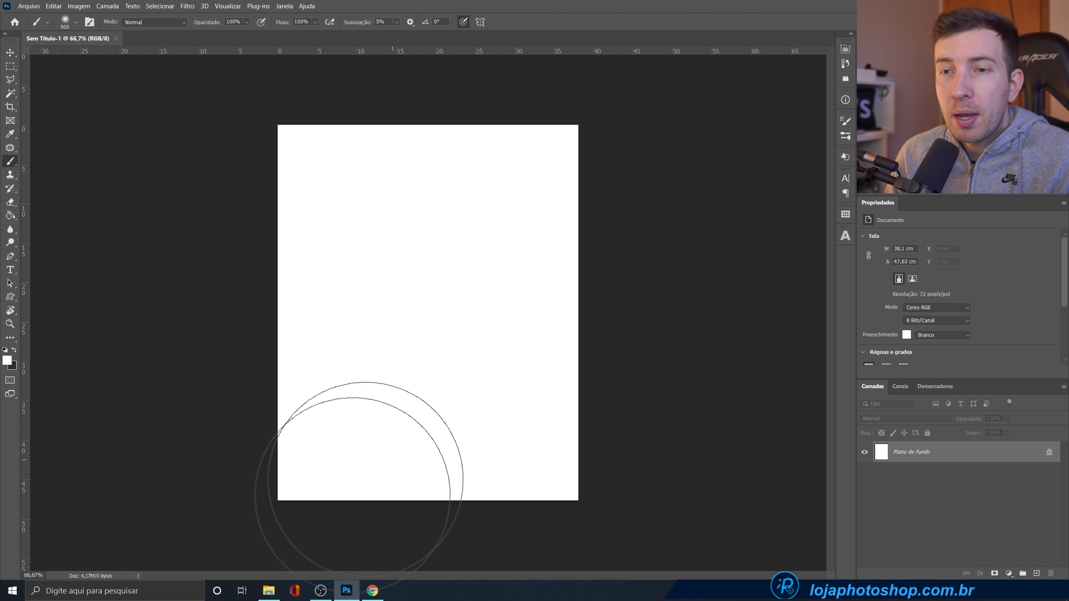
- Switch to File Explorer and preview the two coffee cup images, CAFE 2 and CAFE, in the CAFE SOCIAL MEDIA folder
{"action": "left_click", "coordinate": [271, 590]}
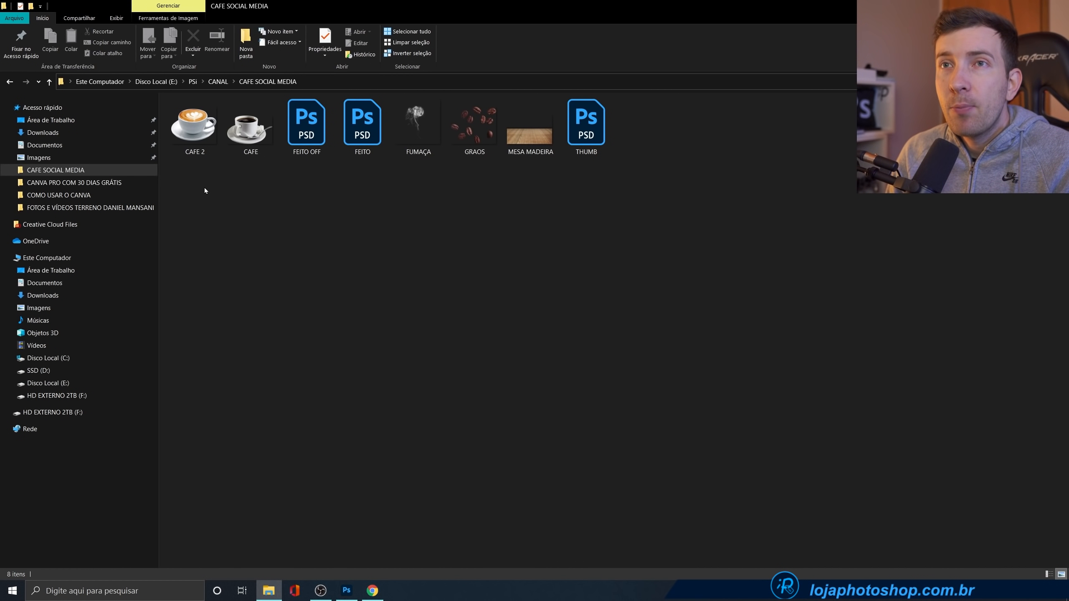
{"action": "double_click", "coordinate": [192, 139]}
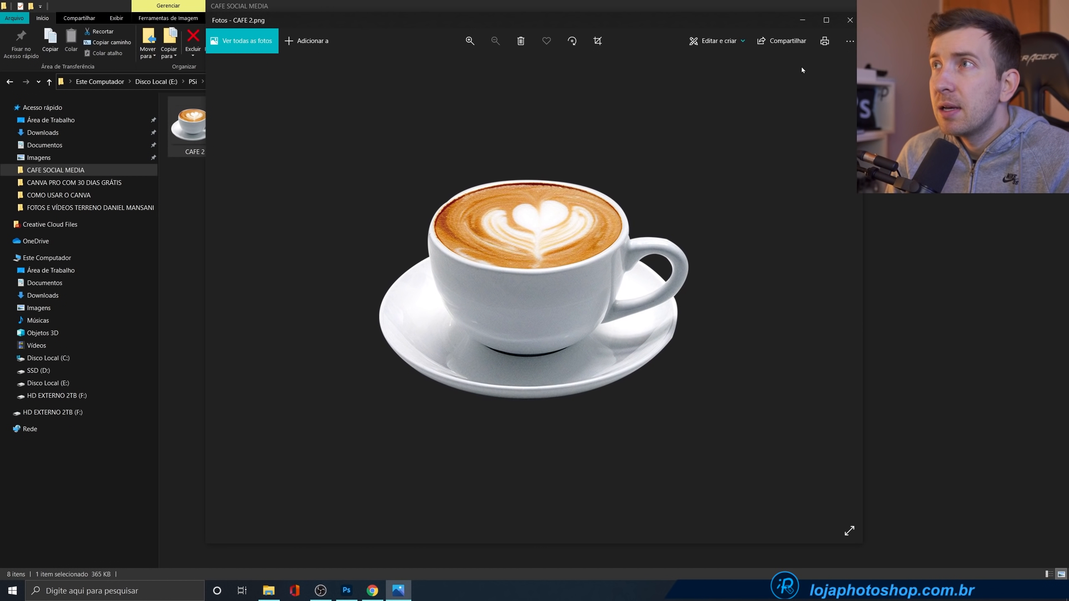
{"action": "left_click", "coordinate": [850, 19]}
{"action": "double_click", "coordinate": [251, 127]}
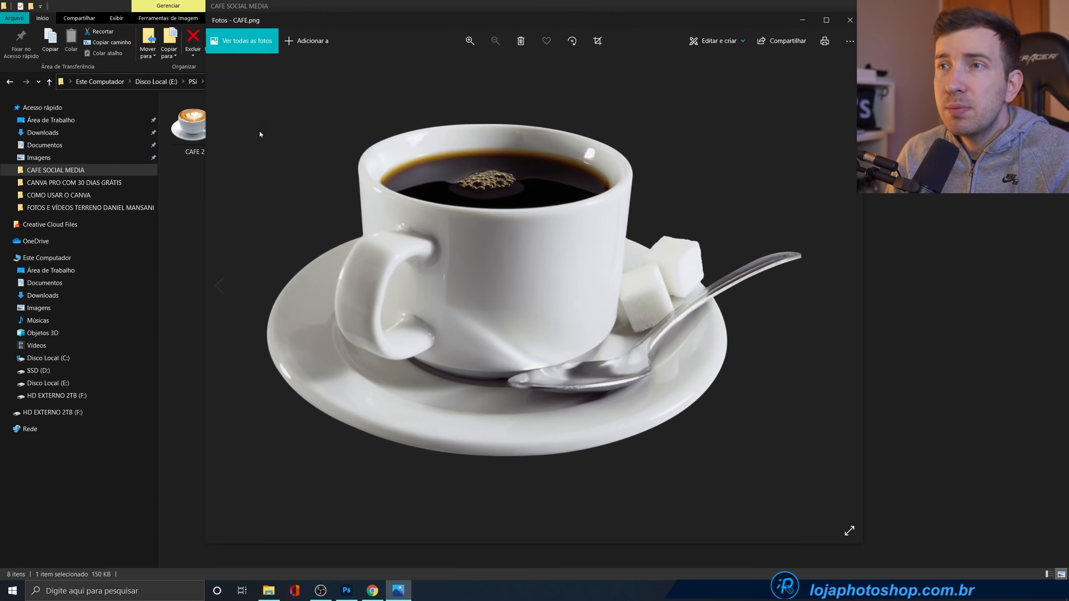
{"action": "left_click", "coordinate": [850, 19]}
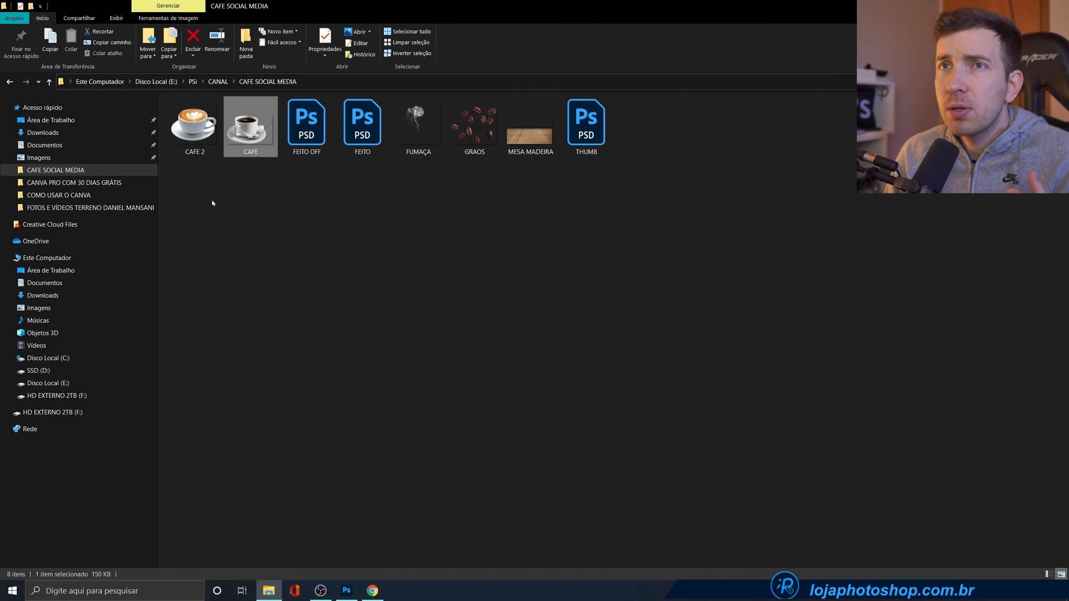
{"action": "left_click", "coordinate": [182, 142]}
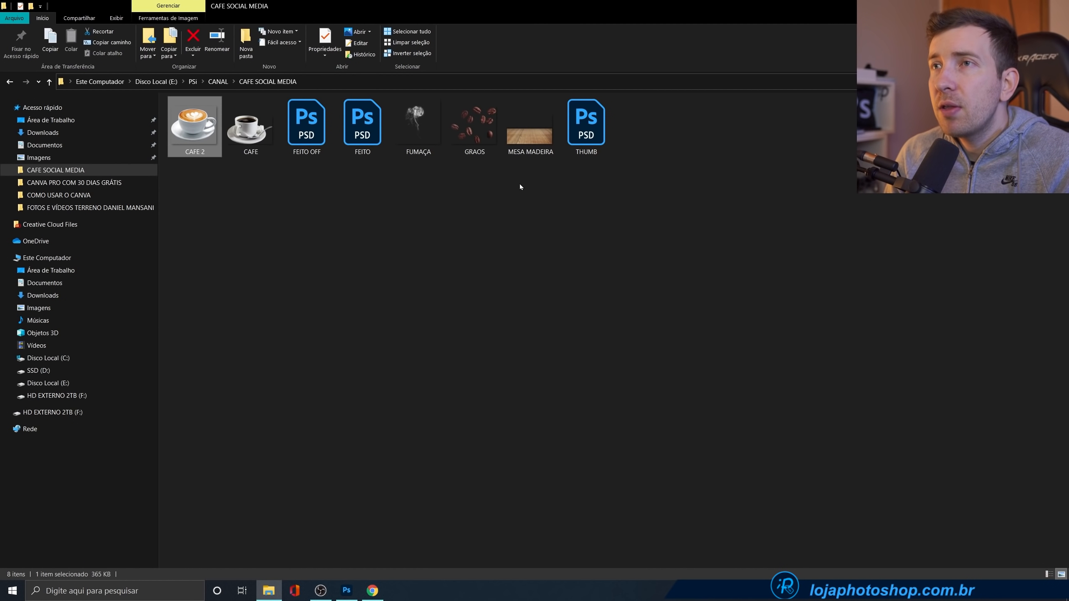
- Preview the MESA MADEIRA, GRAOS and FUMAÇA images in the project folder
{"action": "double_click", "coordinate": [530, 131]}
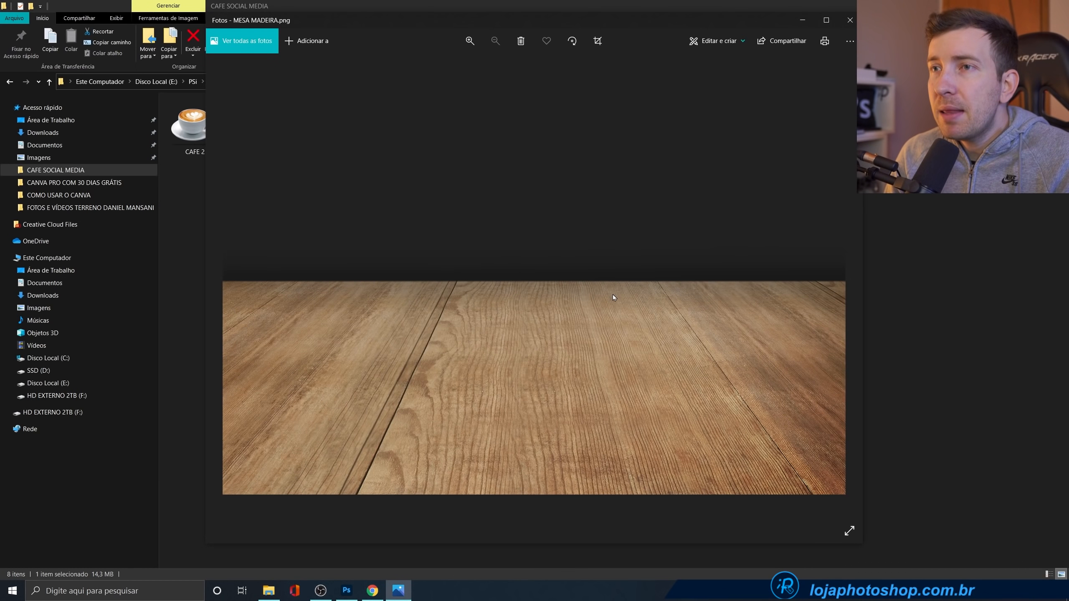
{"action": "left_click", "coordinate": [848, 21]}
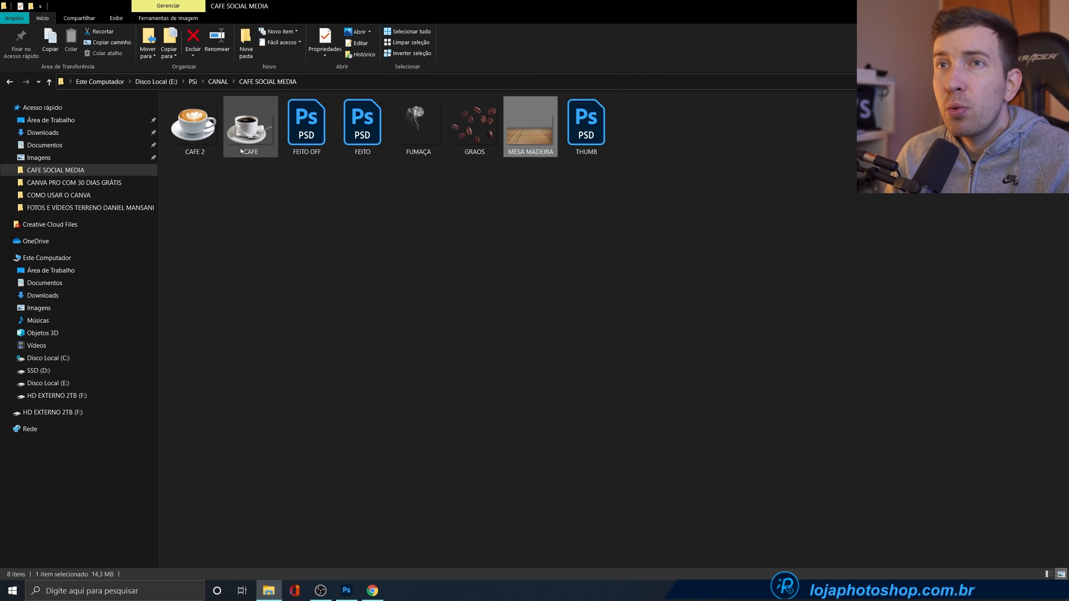
{"action": "double_click", "coordinate": [547, 136]}
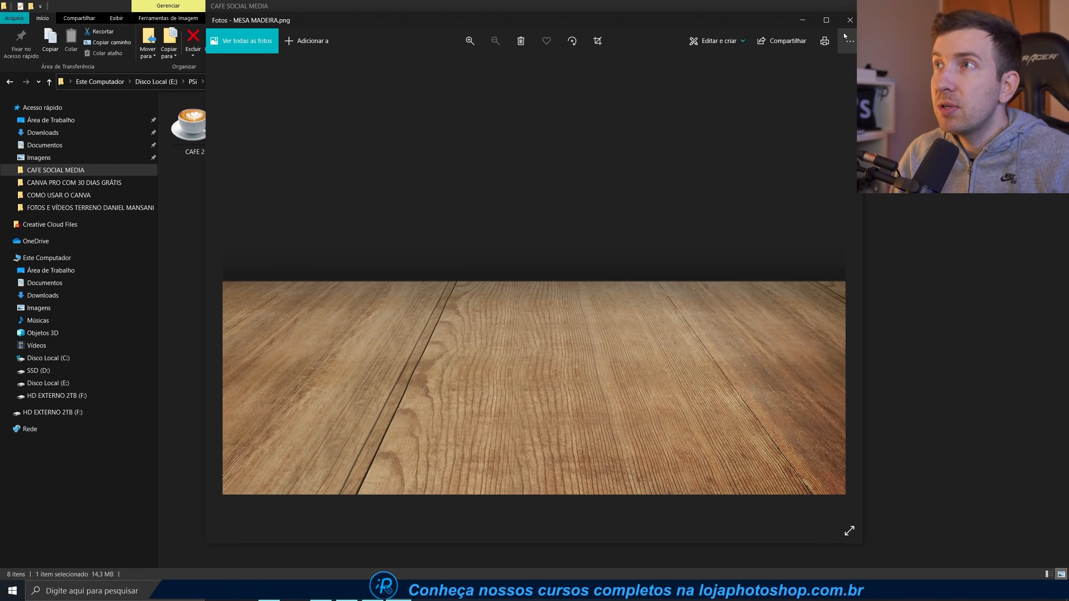
{"action": "left_click", "coordinate": [850, 20]}
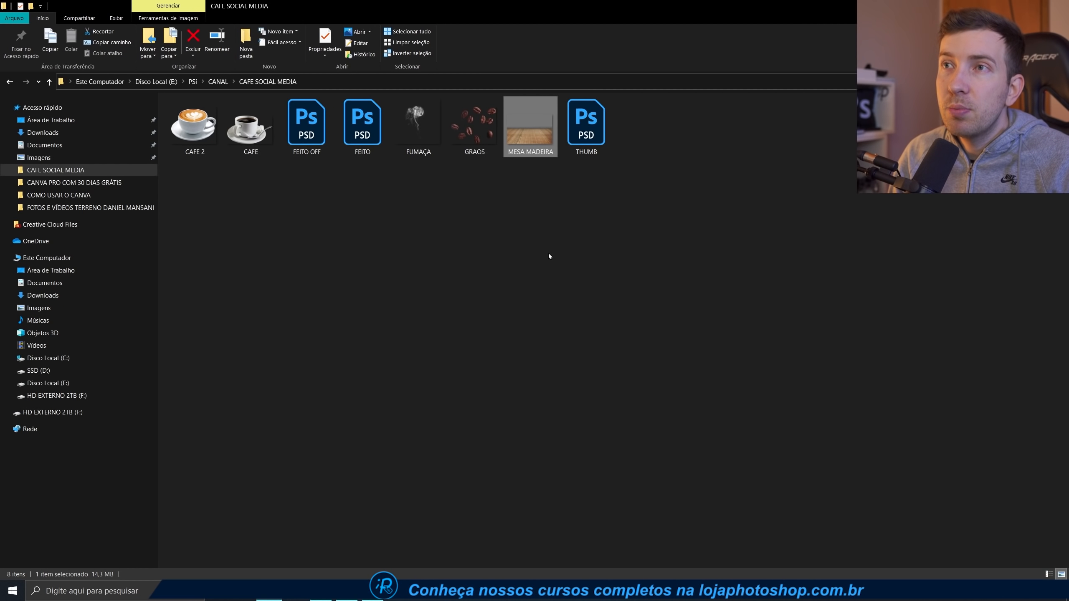
{"action": "double_click", "coordinate": [476, 131]}
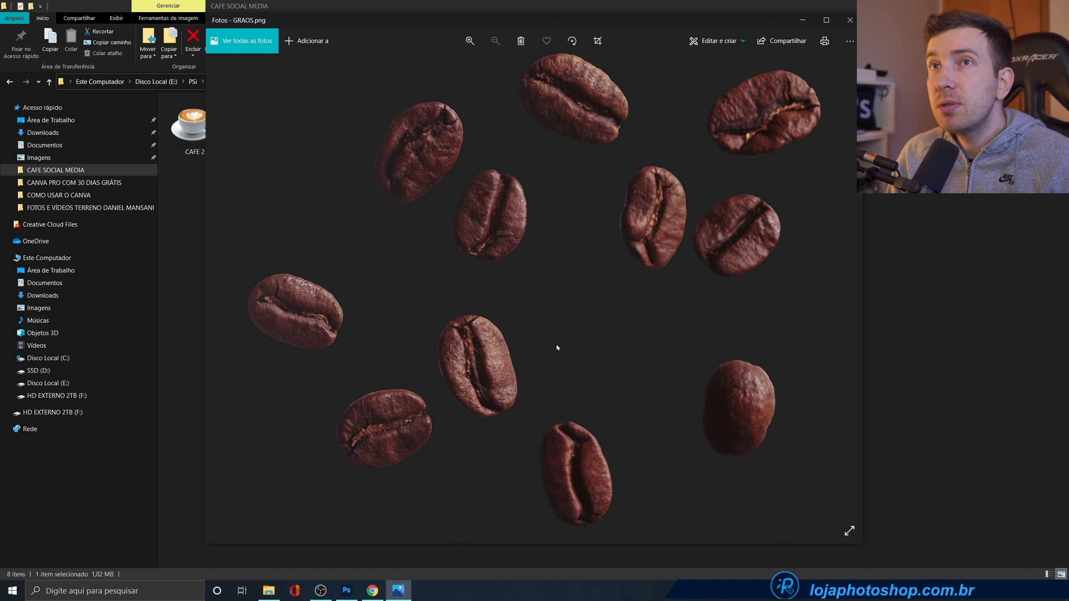
{"action": "left_click", "coordinate": [849, 21]}
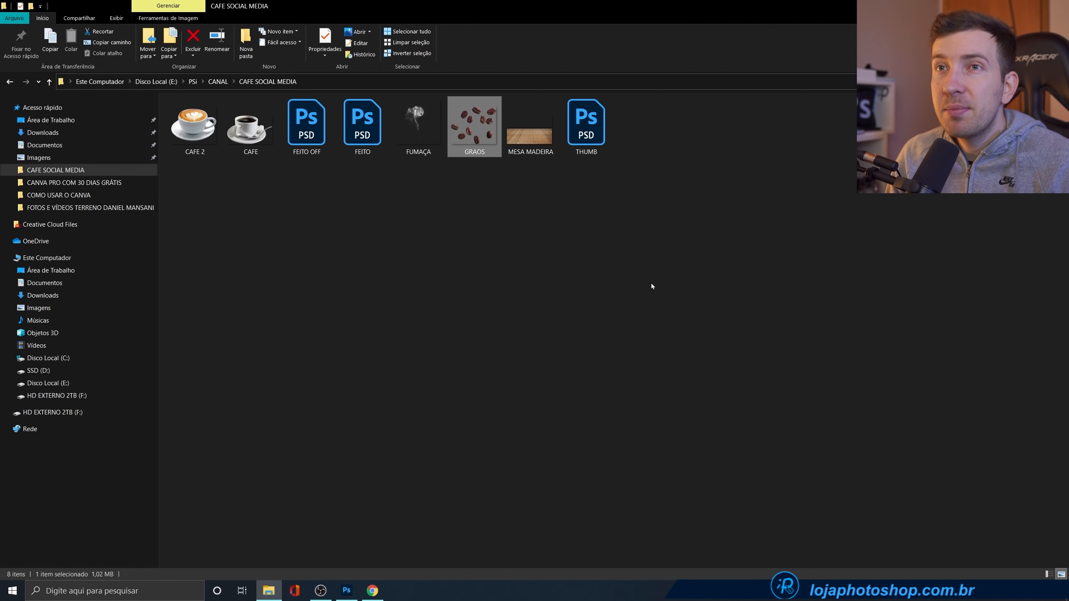
{"action": "double_click", "coordinate": [431, 135]}
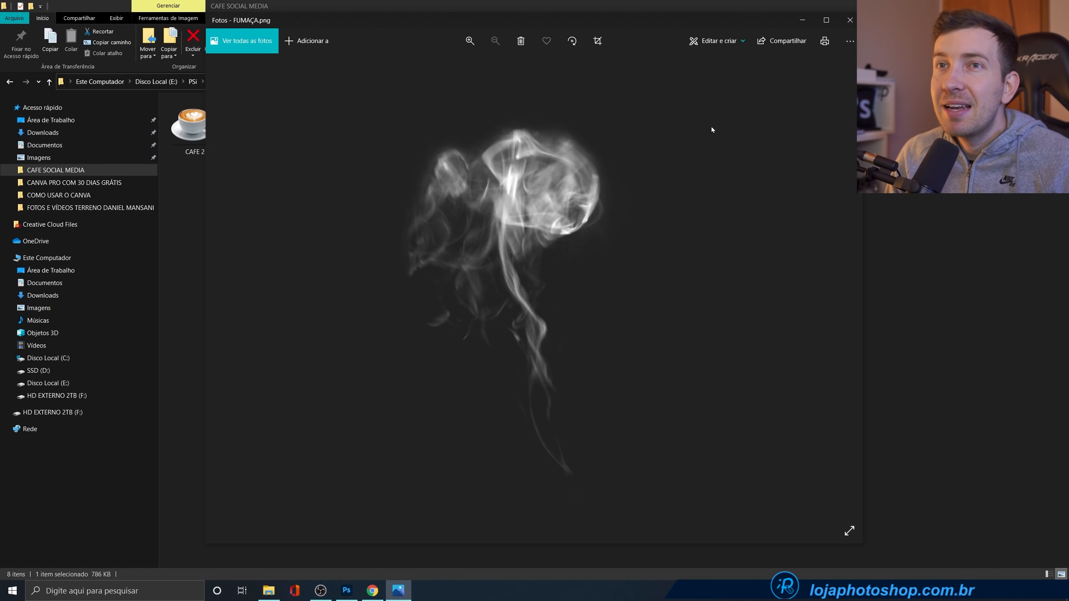
{"action": "left_click", "coordinate": [850, 16]}
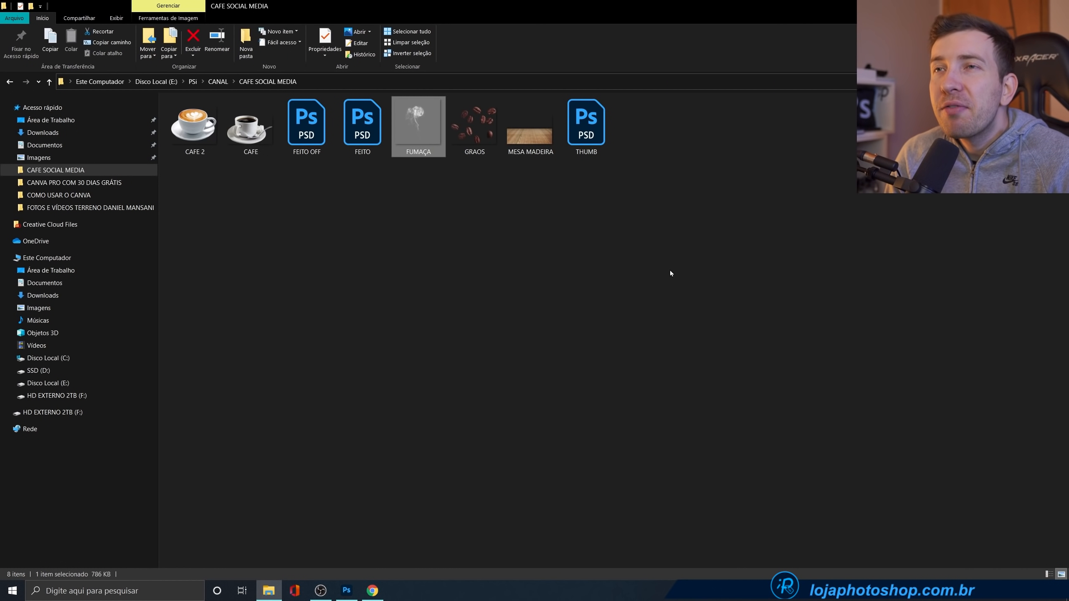
- Place MESA MADEIRA in the Photoshop document, scaled to about 25.5% so the table spans the canvas width and meets its lower edge
{"action": "left_click_drag", "start_coordinate": [549, 154], "coordinate": [477, 409]}
{"action": "left_click_drag", "start_coordinate": [481, 367], "coordinate": [486, 430]}
{"action": "left_click_drag", "start_coordinate": [578, 298], "coordinate": [605, 272]}
{"action": "left_click_drag", "start_coordinate": [580, 344], "coordinate": [580, 331]}
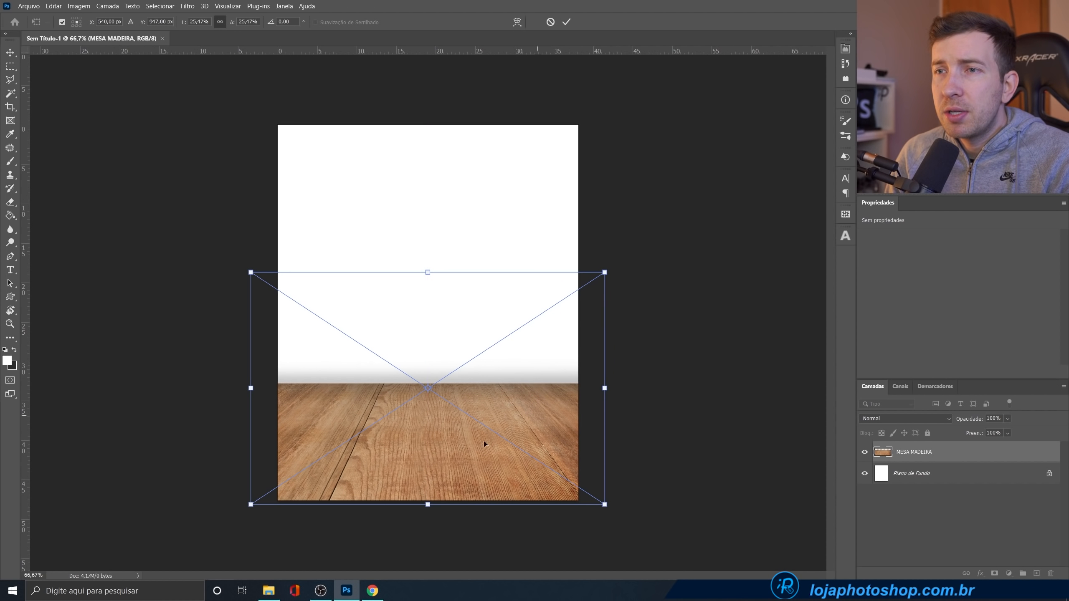
{"action": "left_click_drag", "start_coordinate": [433, 414], "coordinate": [482, 409]}
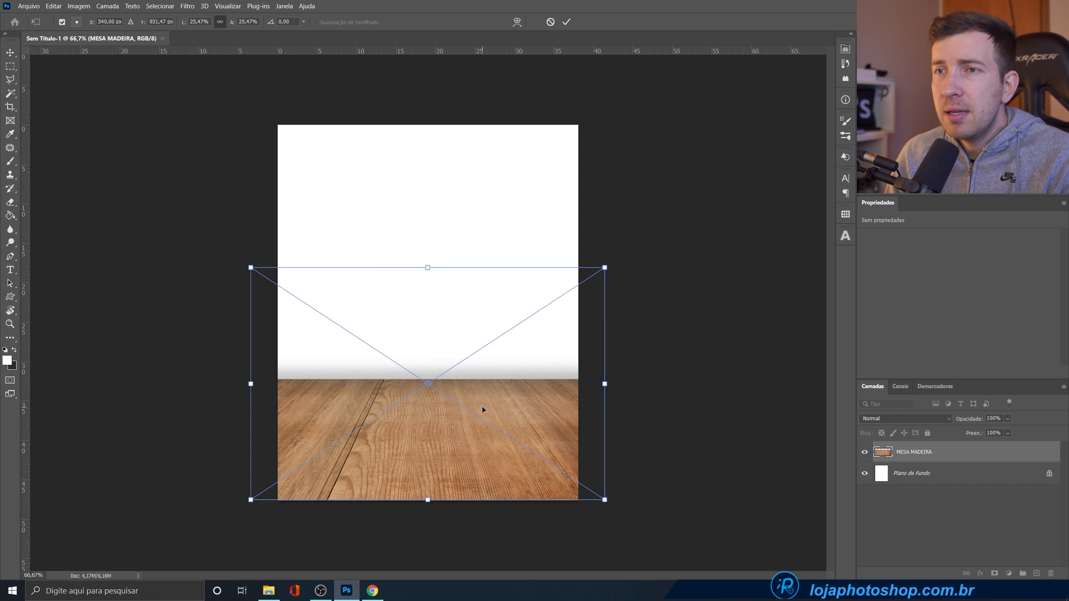
{"action": "left_click", "coordinate": [567, 22]}
{"action": "key", "text": "b"}
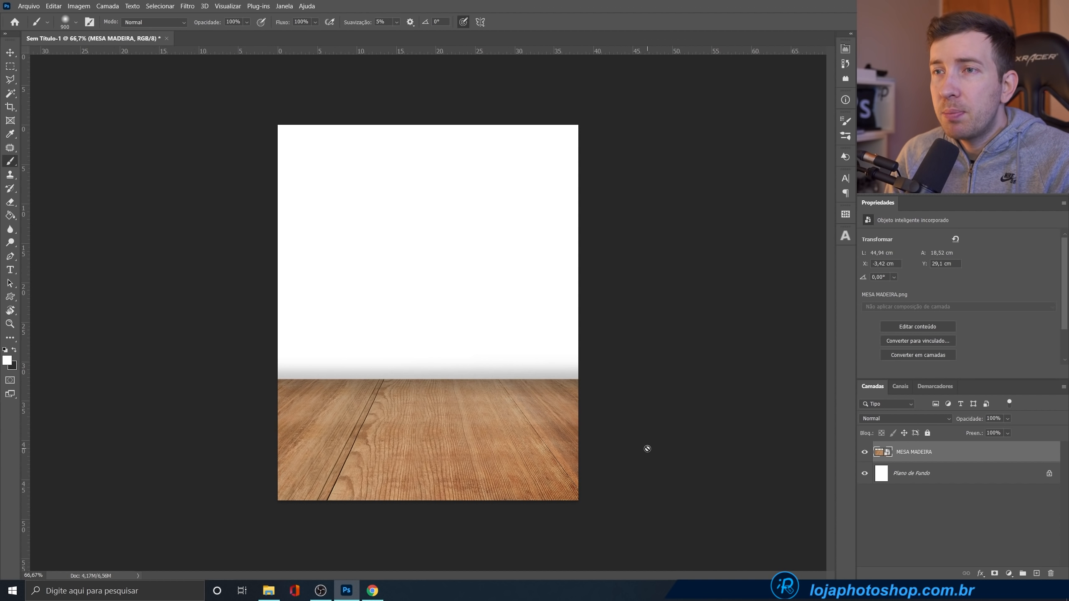
- Place CAFE 2 from the project folder on the wooden table, centred horizontally and about 23.8 cm wide
{"action": "left_click", "coordinate": [268, 591]}
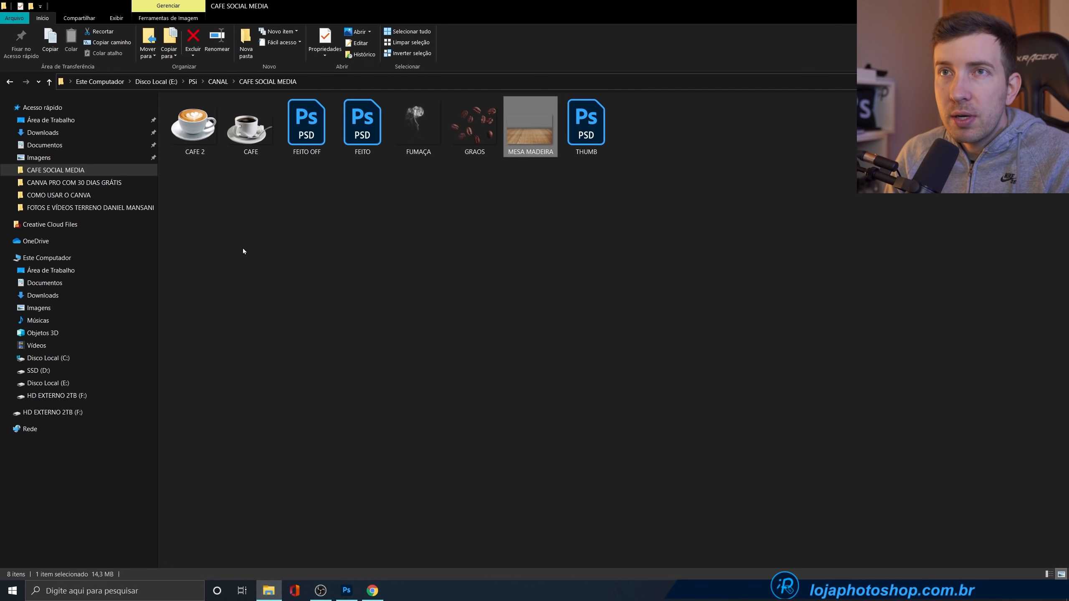
{"action": "left_click_drag", "start_coordinate": [192, 138], "coordinate": [445, 428]}
{"action": "left_click_drag", "start_coordinate": [504, 328], "coordinate": [453, 342]}
{"action": "left_click", "coordinate": [566, 21]}
{"action": "key", "text": "b"}
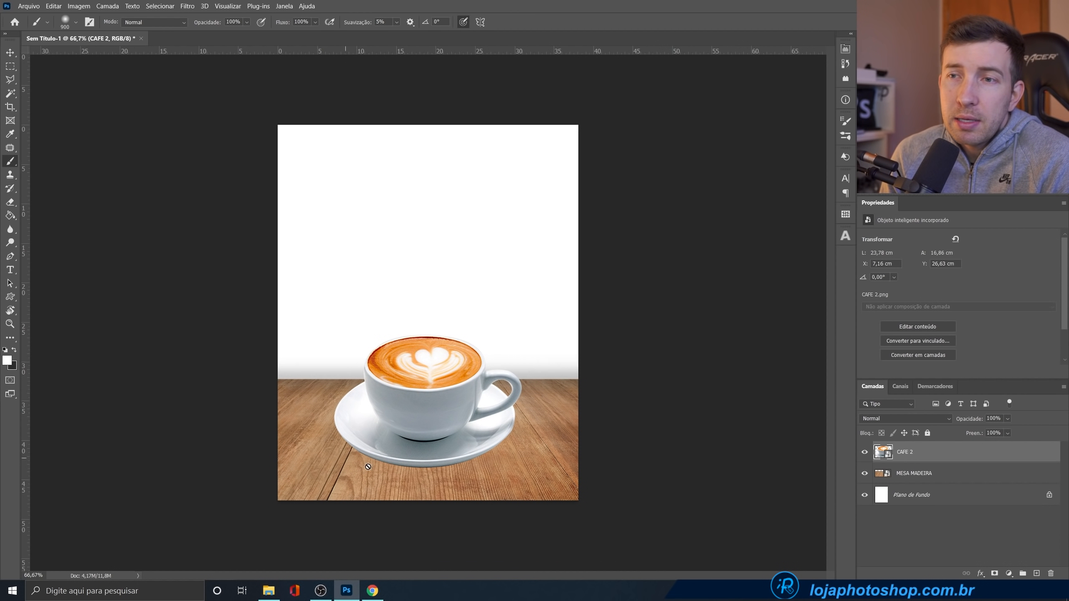
{"action": "left_click", "coordinate": [268, 591]}
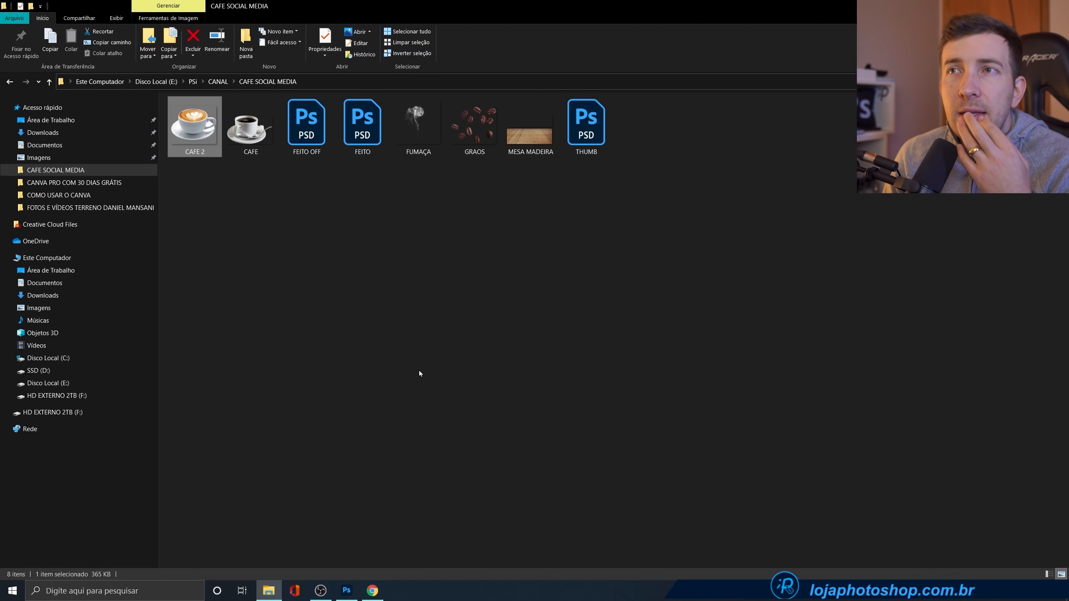
{"action": "left_click", "coordinate": [346, 588]}
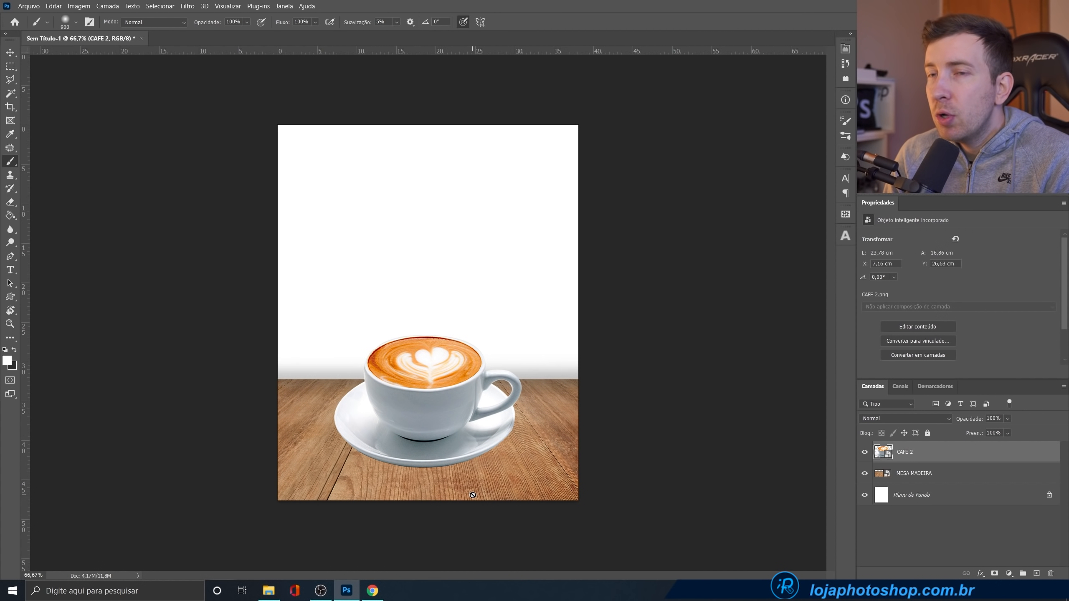
- Add a Levels adjustment clipped to the MESA MADEIRA layer and lower its white output level to 104
{"action": "left_click", "coordinate": [925, 480]}
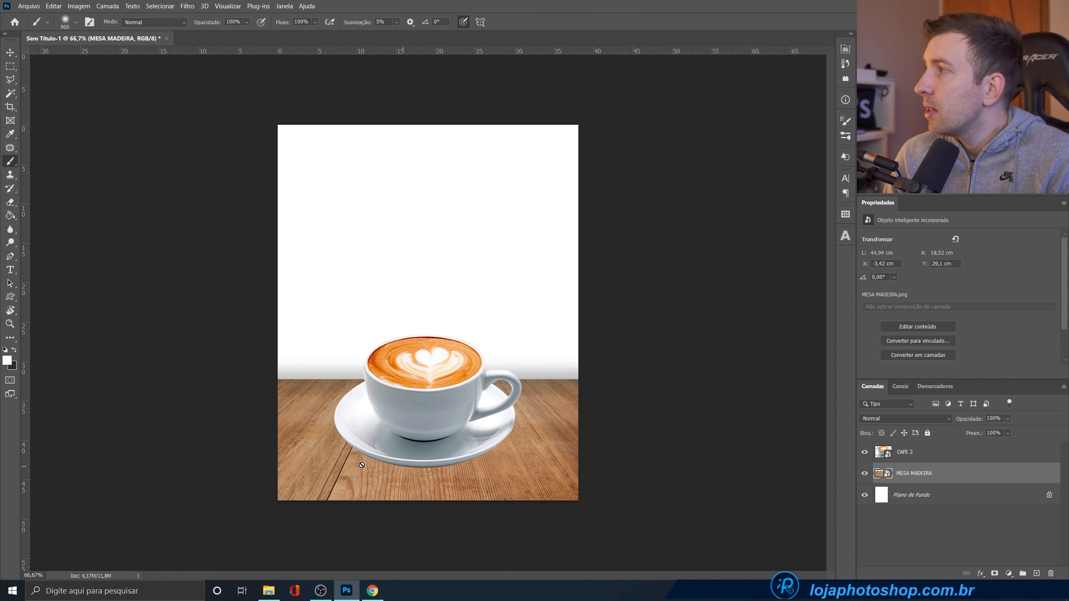
{"action": "scroll", "coordinate": [413, 463], "scroll_direction": "up", "scroll_amount": 3}
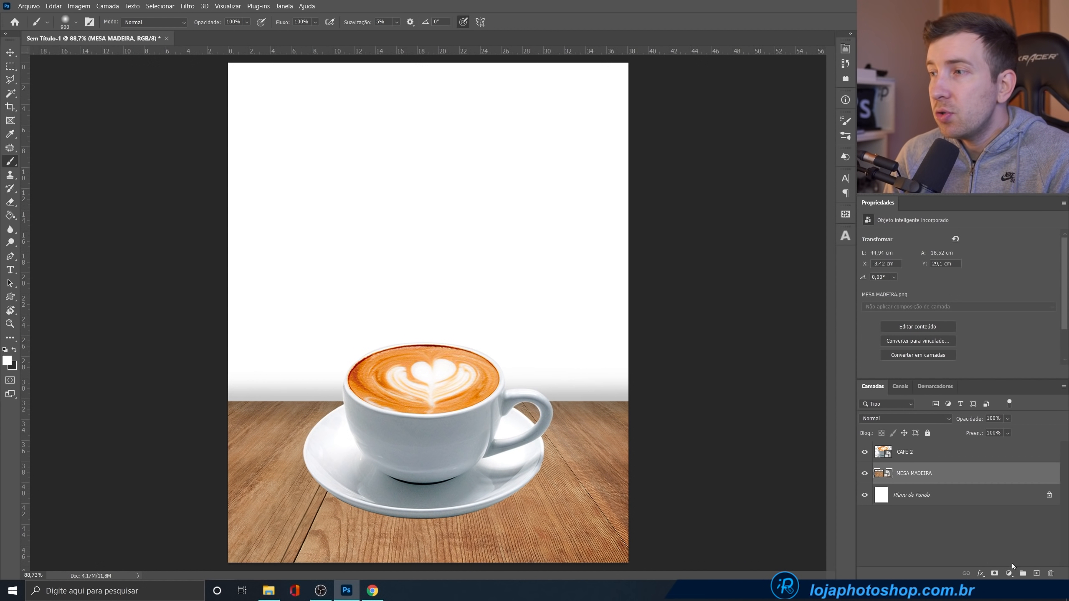
{"action": "left_click", "coordinate": [1007, 575]}
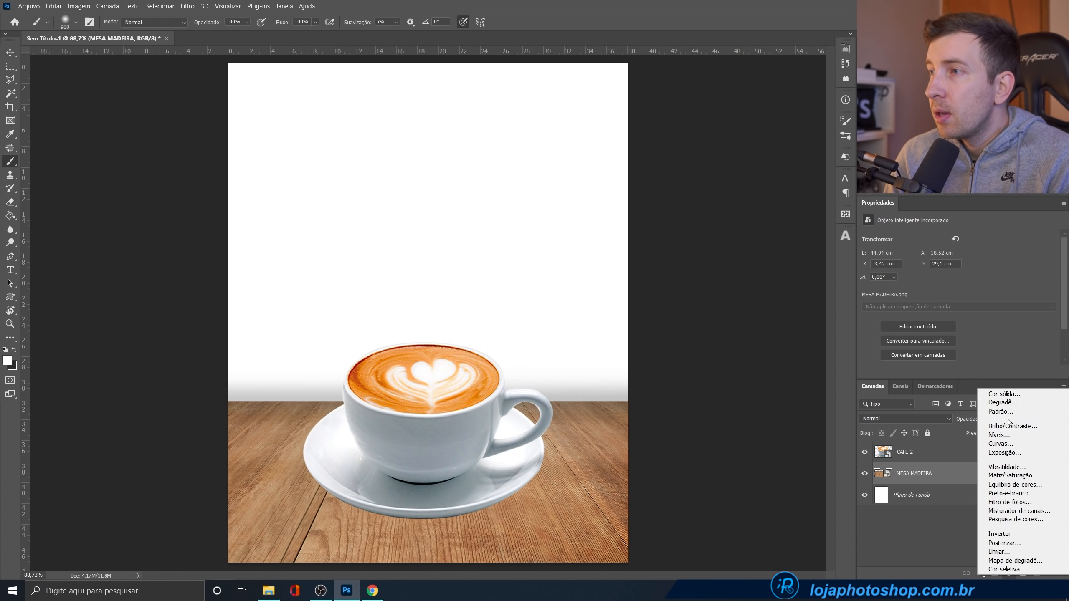
{"action": "left_click", "coordinate": [942, 435]}
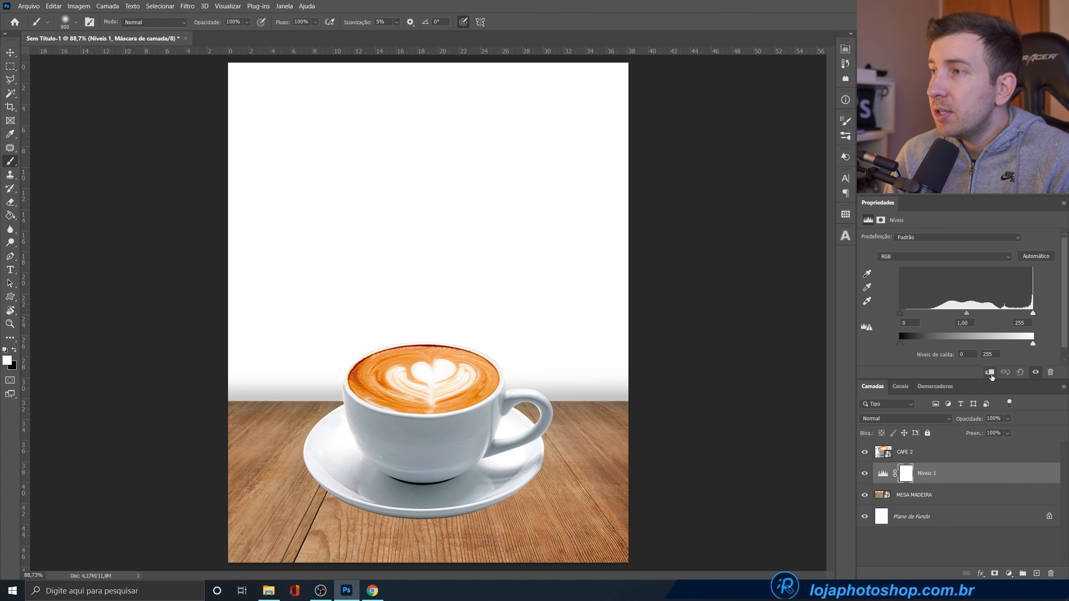
{"action": "left_click", "coordinate": [991, 374]}
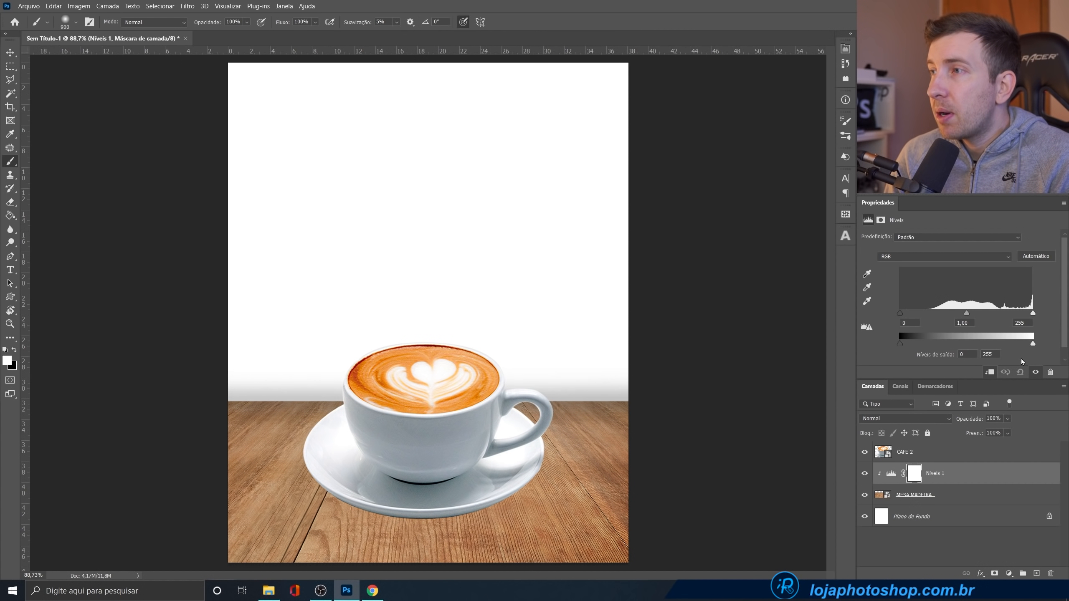
{"action": "left_click_drag", "start_coordinate": [1032, 345], "coordinate": [943, 343]}
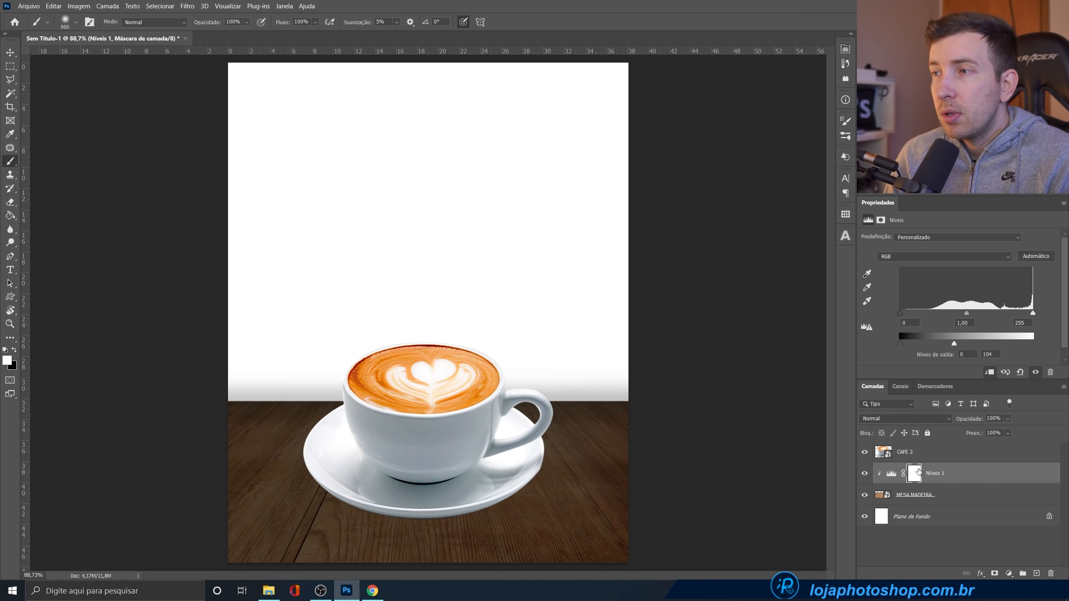
- Try painting black on the Níveis 1 mask with a soft 639 px brush at 100% flow to brighten the table around the cup
{"action": "left_click", "coordinate": [916, 475]}
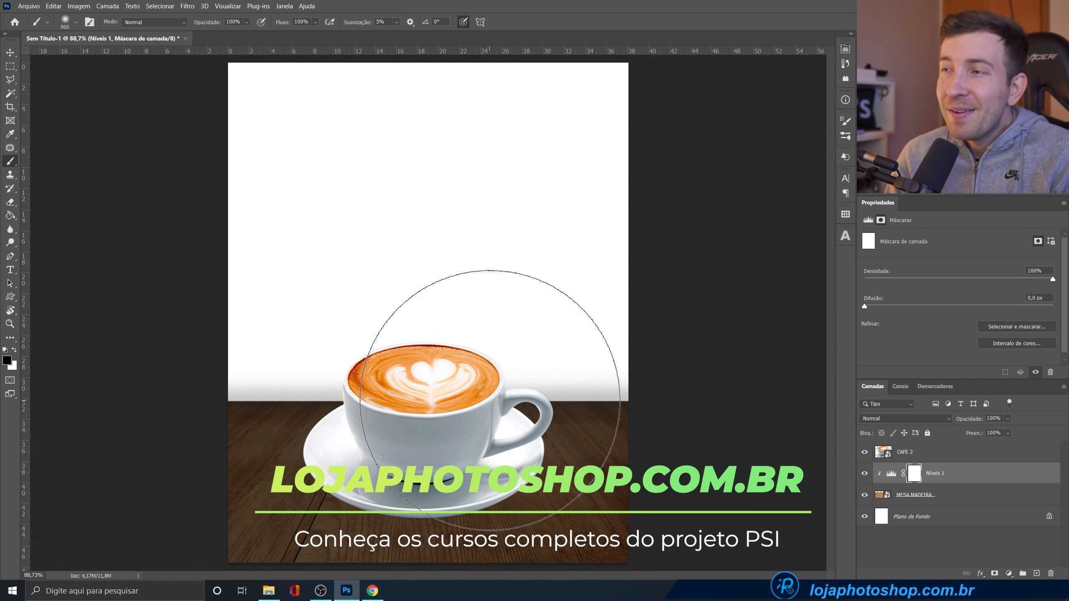
{"action": "left_click_drag", "start_coordinate": [434, 410], "coordinate": [374, 412]}
{"action": "left_click", "coordinate": [362, 422]}
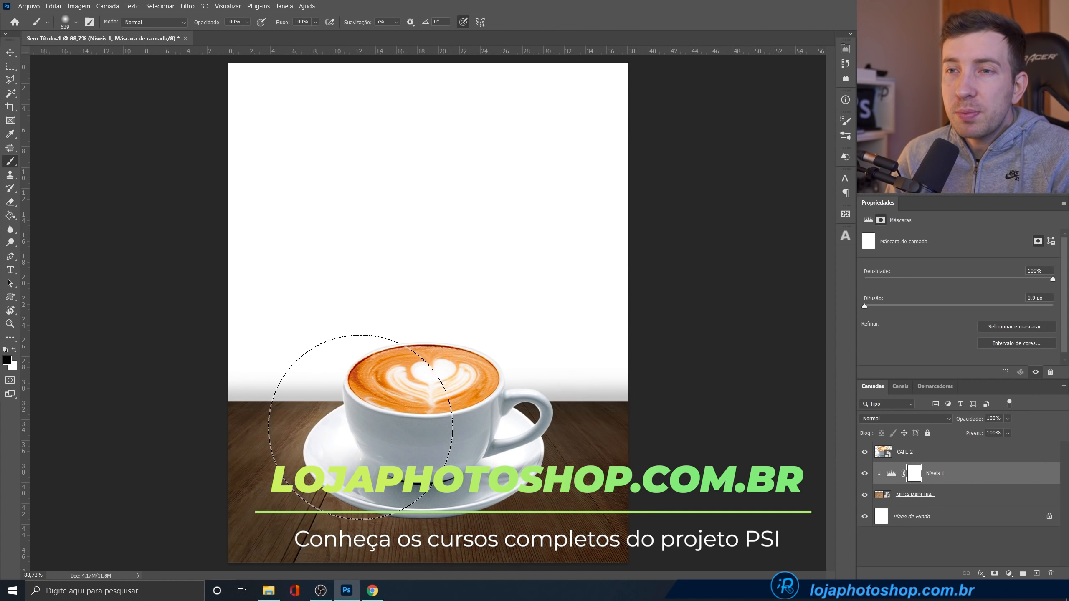
{"action": "left_click", "coordinate": [471, 411]}
{"action": "left_click", "coordinate": [570, 389]}
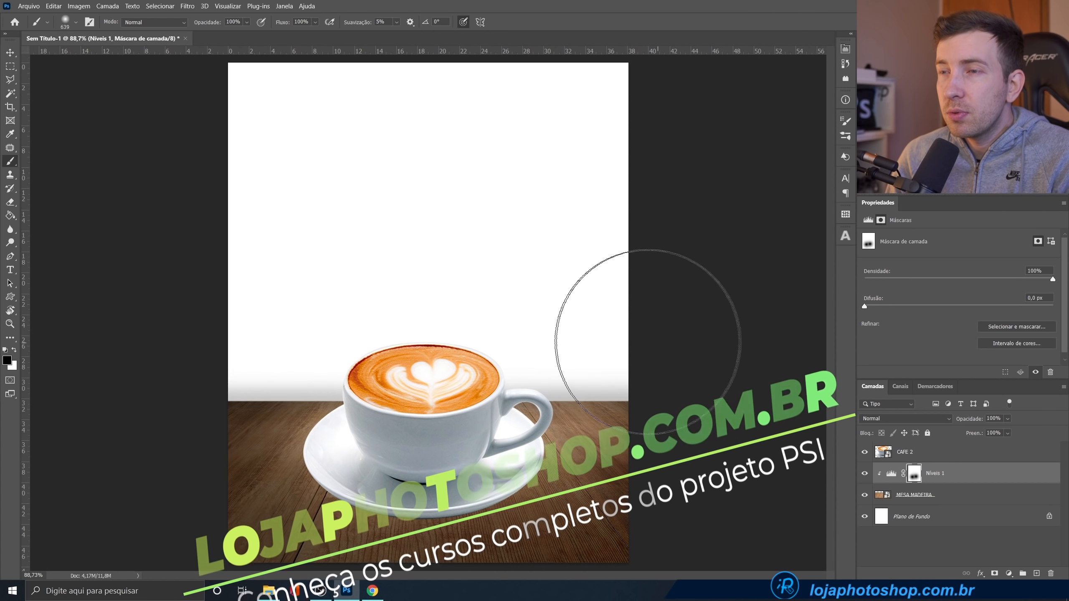
{"action": "left_click", "coordinate": [550, 353]}
{"action": "left_click", "coordinate": [418, 395]}
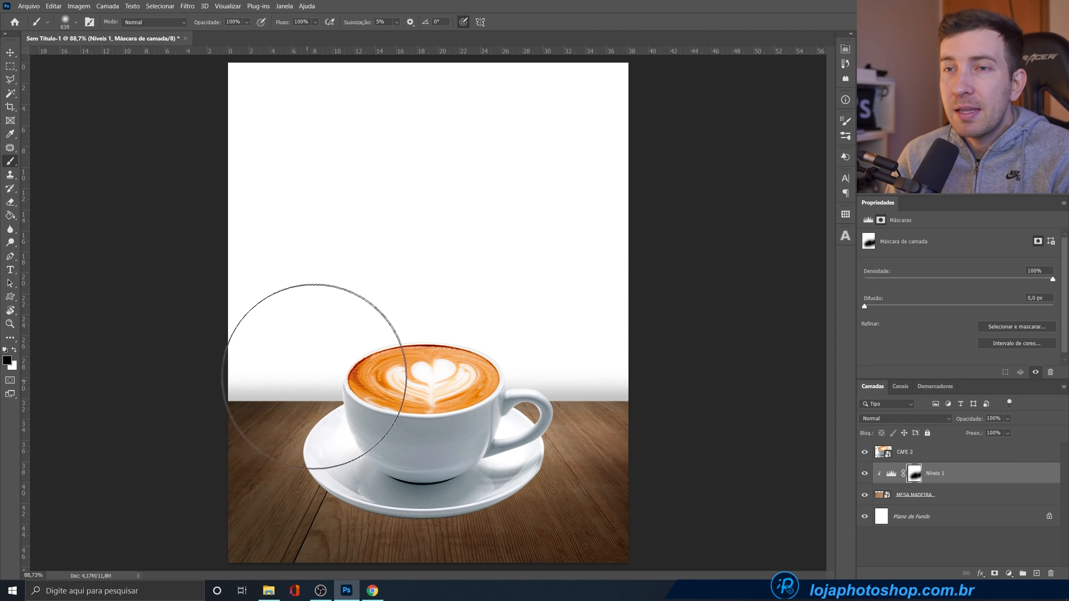
{"action": "left_click", "coordinate": [313, 378]}
{"action": "left_click", "coordinate": [496, 418]}
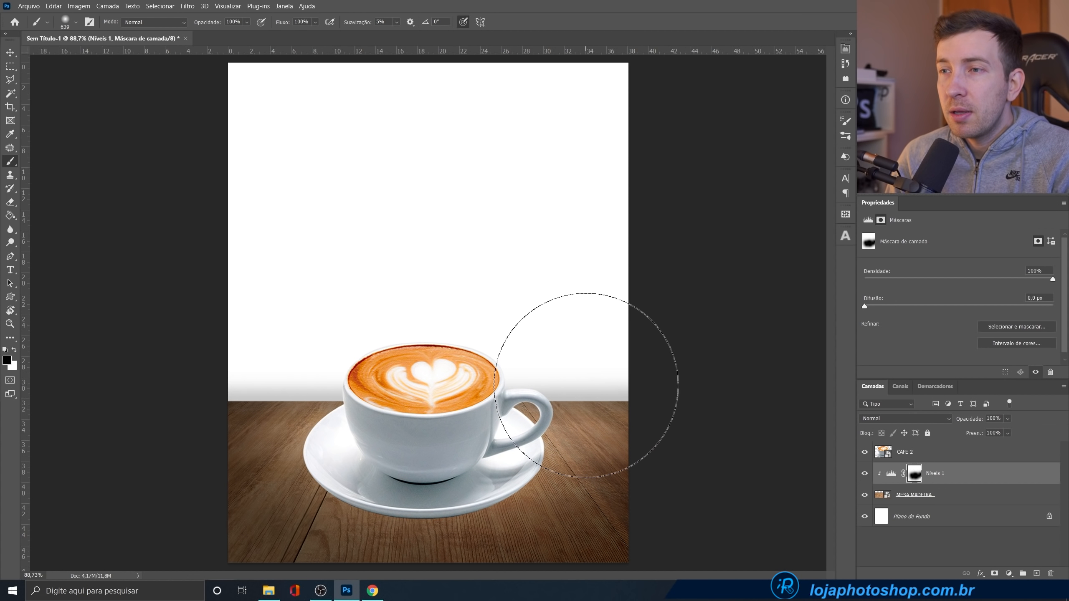
{"action": "key", "text": "ctrl+z"}
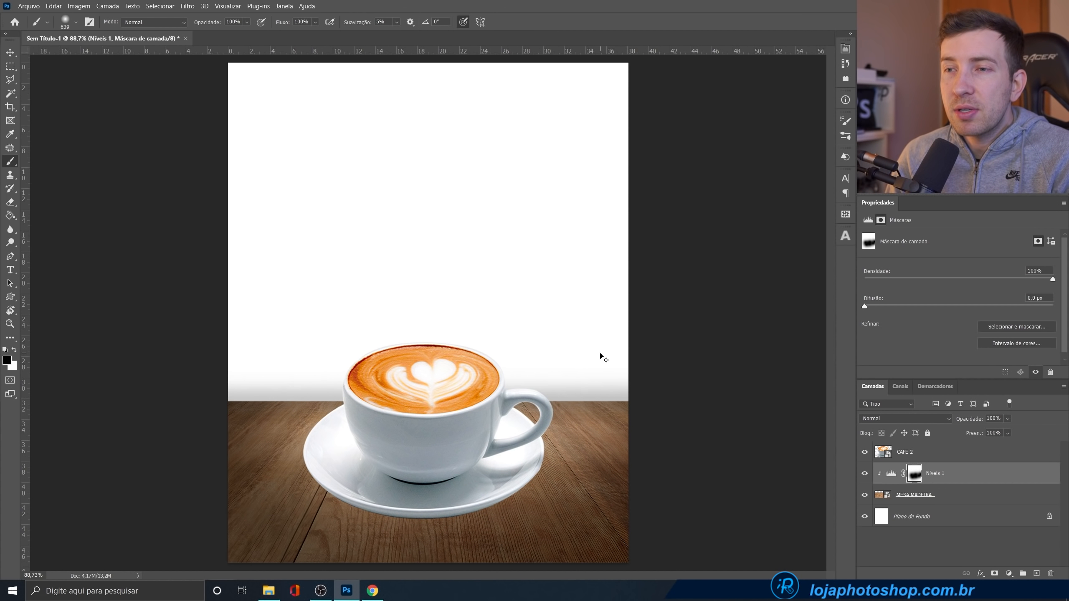
{"action": "key", "text": "ctrl+z"}
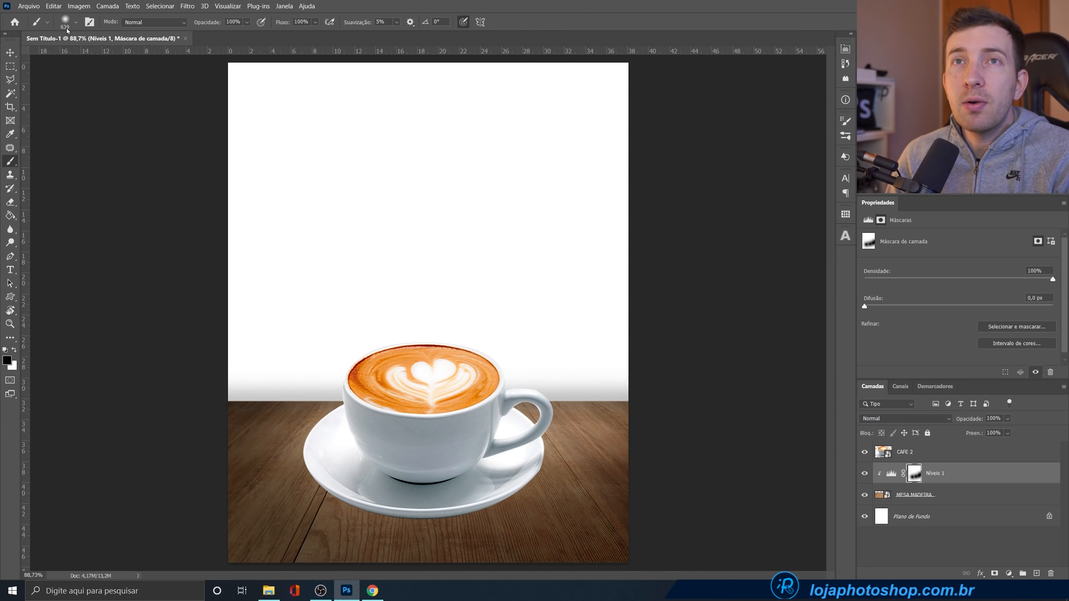
- Set the soft round brush to about 502 px with 13% flow and check its hardness
{"action": "key", "text": "bracketright"}
{"action": "key", "text": "bracketright"}
{"action": "key", "text": "bracketright"}
{"action": "key", "text": "bracketleft"}
{"action": "key", "text": "bracketleft"}
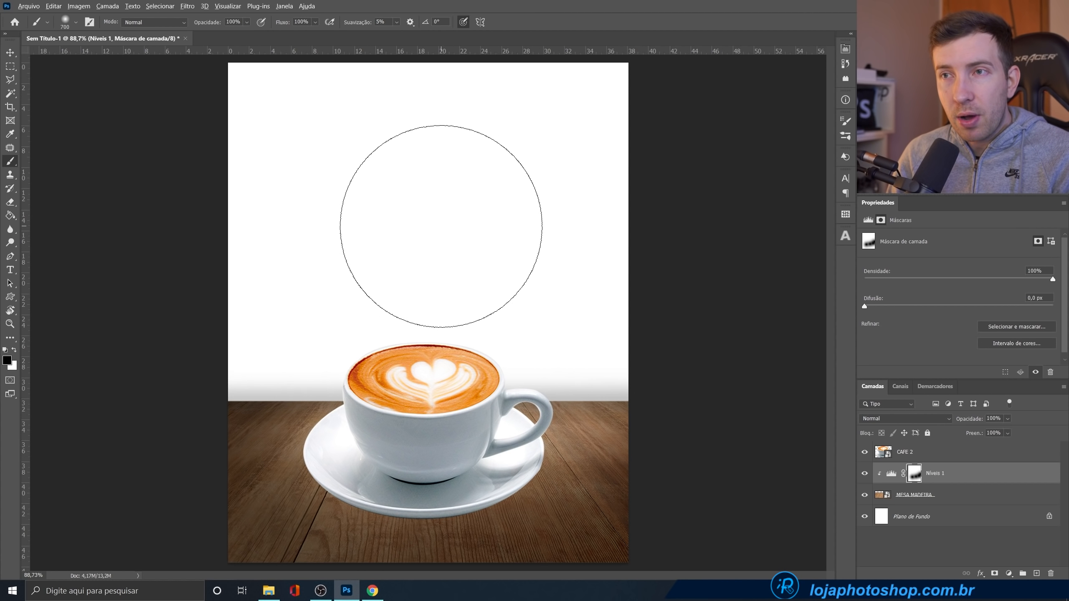
{"action": "mouse_move", "coordinate": [440, 226]}
{"action": "left_mouse_down"}
{"action": "mouse_move", "coordinate": [585, 219]}
{"action": "mouse_move", "coordinate": [396, 207]}
{"action": "left_mouse_up"}
{"action": "left_click", "coordinate": [316, 23]}
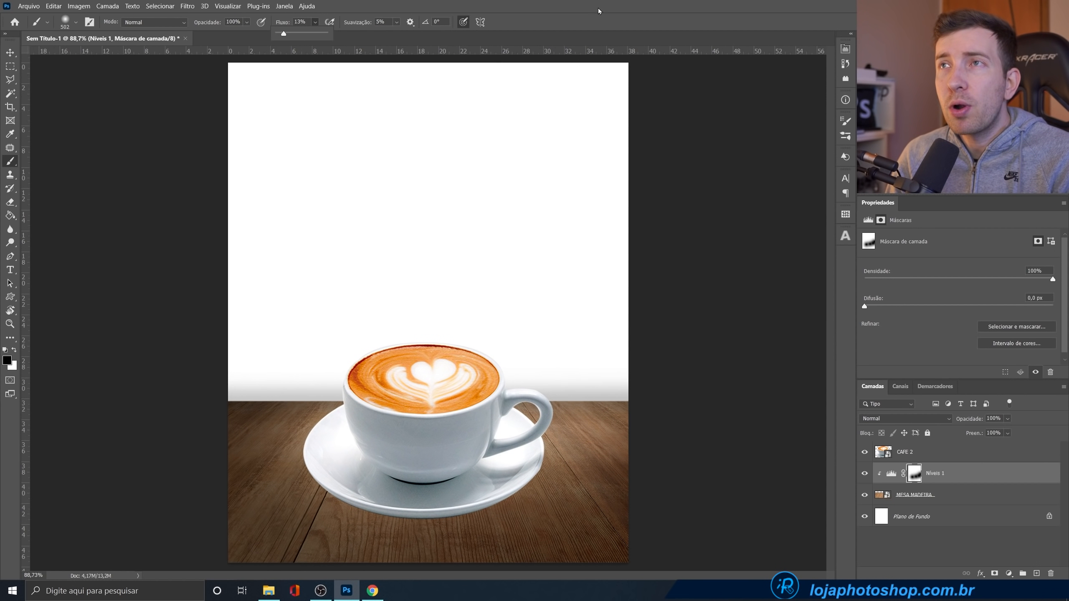
{"action": "left_click", "coordinate": [582, 21]}
{"action": "right_click", "coordinate": [526, 258]}
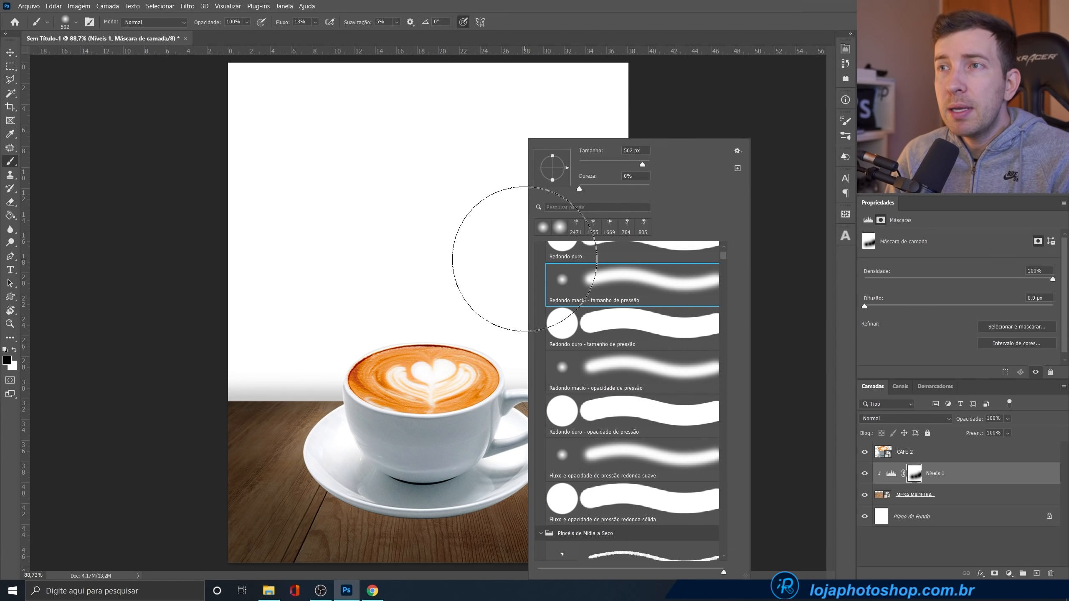
{"action": "left_click", "coordinate": [578, 7]}
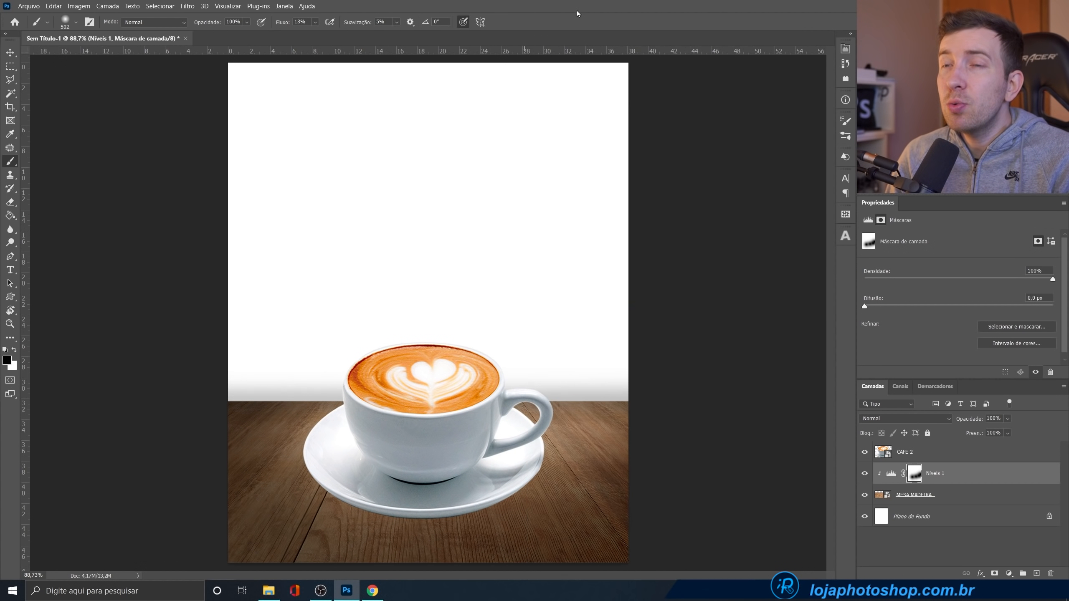
- Undo all the earlier brush strokes on the Níveis 1 mask
{"action": "key", "text": "ctrl+z"}
{"action": "key", "text": "ctrl+z"}
{"action": "key", "text": "ctrl+z"}
{"action": "key", "text": "ctrl+z"}
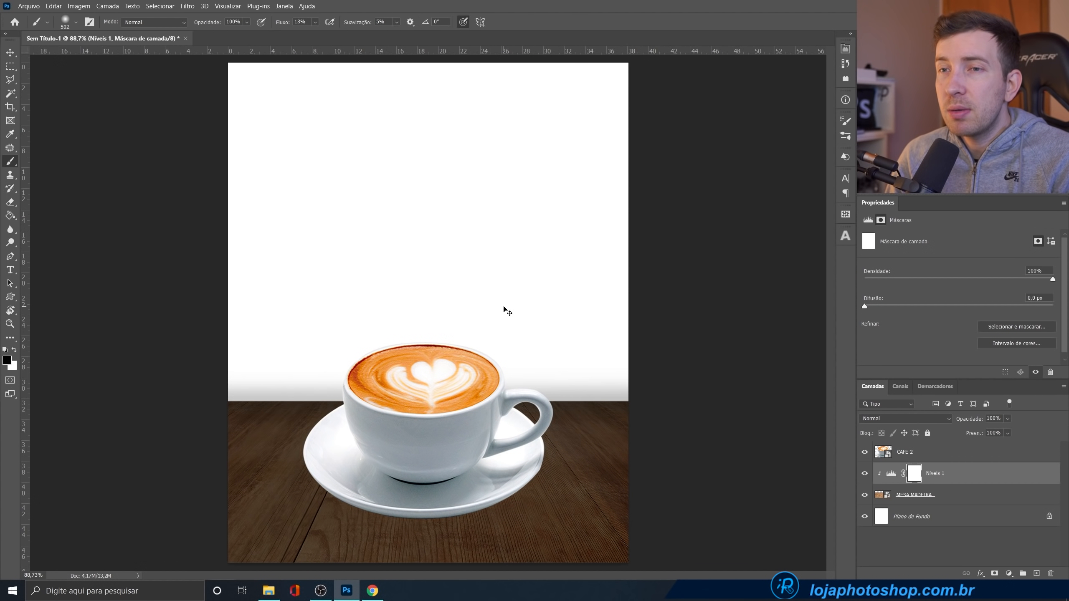
- Paint black at 13% flow on the Níveis 1 mask along the table's back edge to brighten the wood around the cup
{"action": "mouse_move", "coordinate": [584, 388]}
{"action": "left_mouse_down"}
{"action": "mouse_move", "coordinate": [581, 380]}
{"action": "mouse_move", "coordinate": [636, 381]}
{"action": "mouse_move", "coordinate": [520, 405]}
{"action": "mouse_move", "coordinate": [531, 371]}
{"action": "left_mouse_up"}
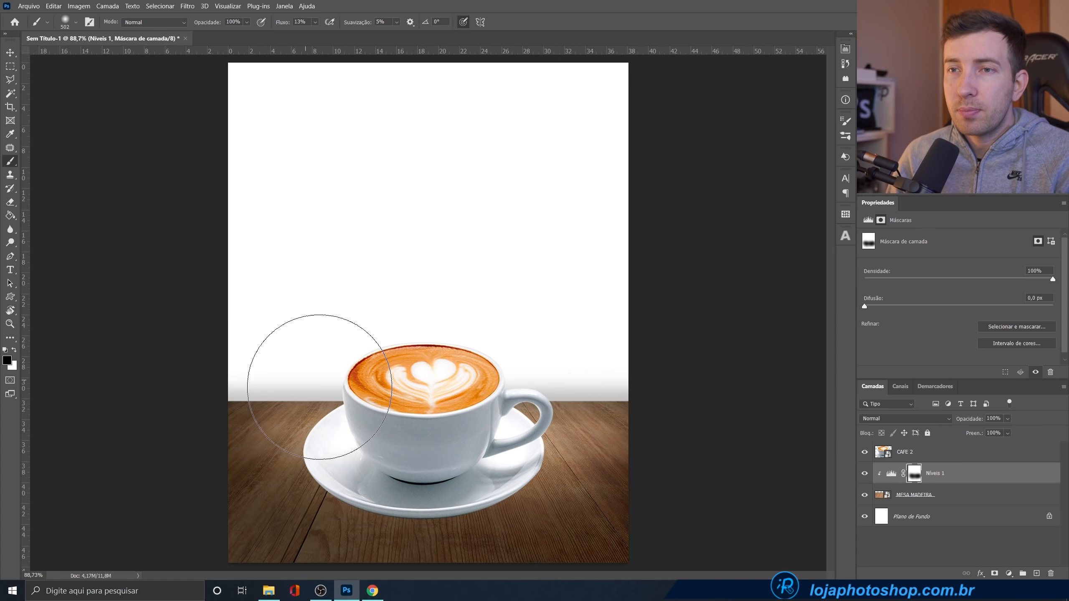
{"action": "left_click_drag", "start_coordinate": [477, 400], "coordinate": [552, 405]}
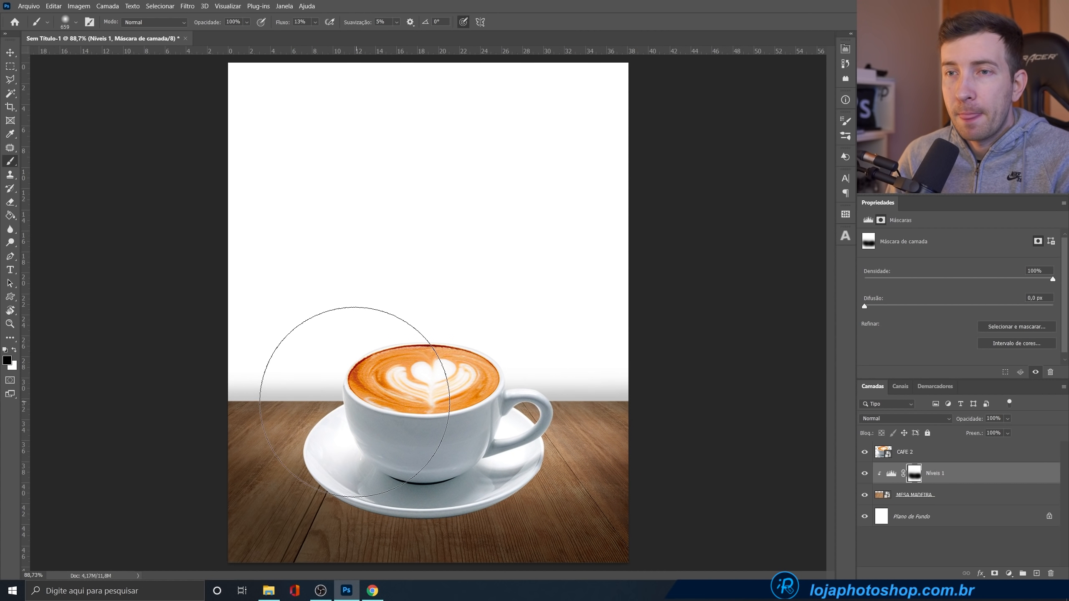
- Compare the table's lighting with the Níveis 1 adjustment hidden and shown, and examine the cup area closely
{"action": "scroll", "coordinate": [534, 457], "scroll_direction": "down", "scroll_amount": 2}
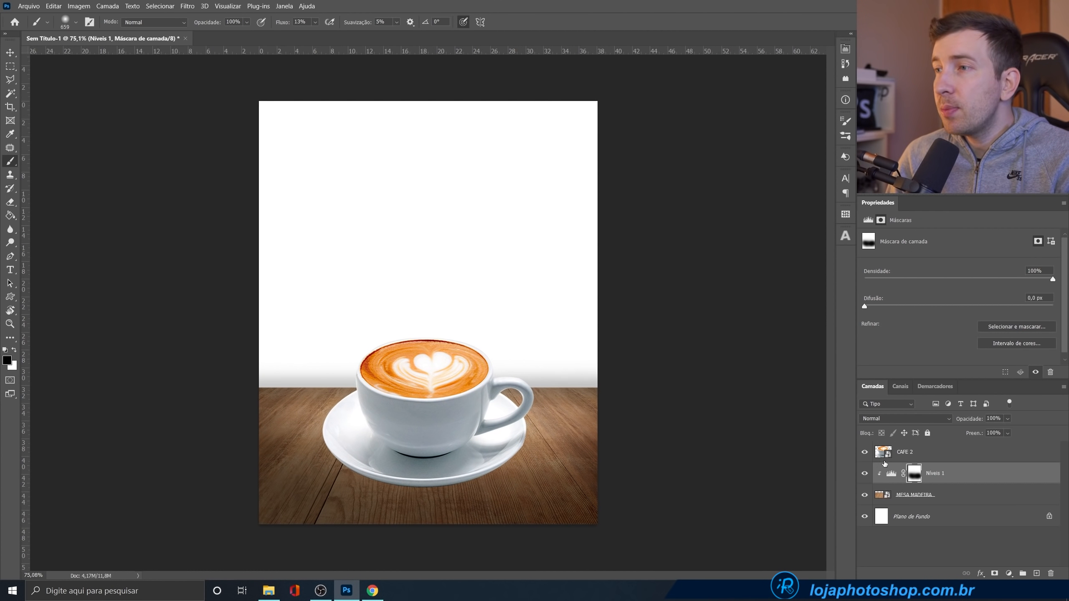
{"action": "left_click", "coordinate": [865, 474]}
{"action": "left_click", "coordinate": [865, 474]}
{"action": "left_click", "coordinate": [865, 474]}
{"action": "left_click", "coordinate": [865, 474]}
{"action": "left_click", "coordinate": [865, 474]}
{"action": "left_click", "coordinate": [865, 474]}
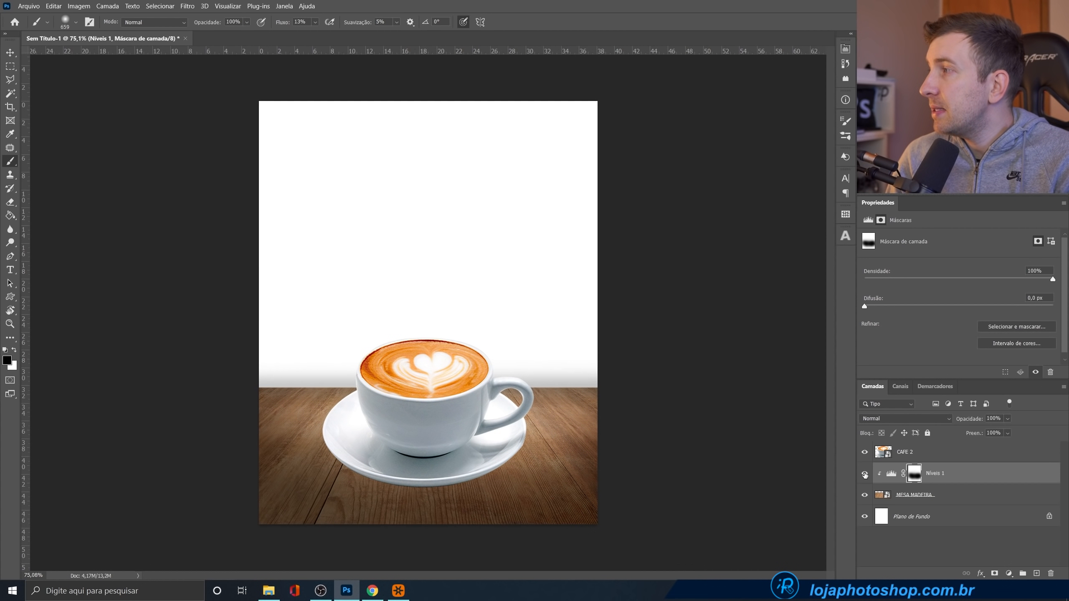
{"action": "scroll", "coordinate": [409, 412], "scroll_direction": "up", "scroll_amount": 2}
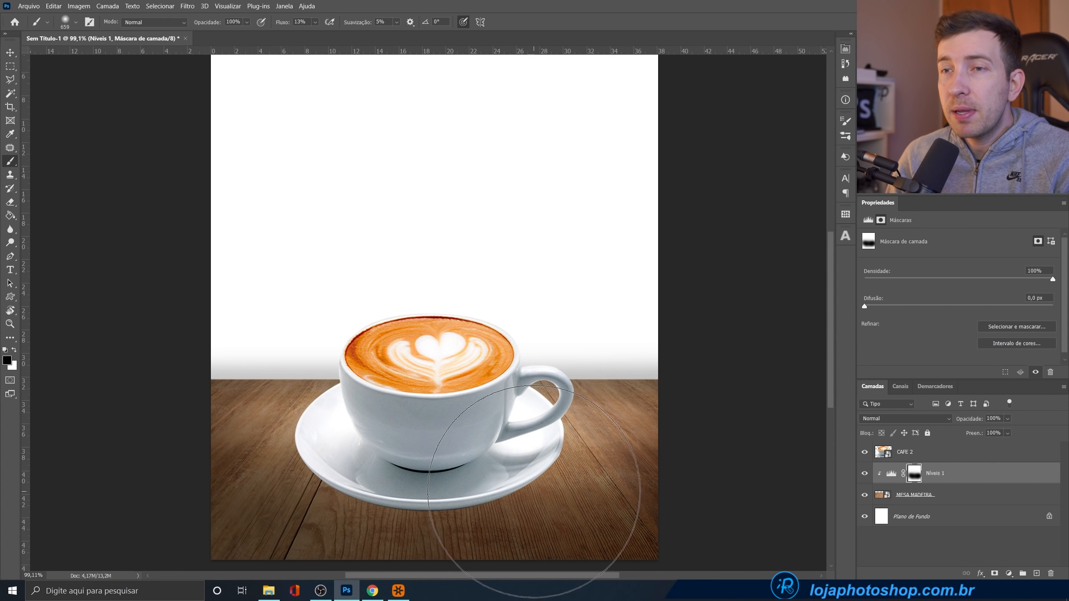
{"action": "scroll", "coordinate": [445, 529], "scroll_direction": "down", "scroll_amount": 1}
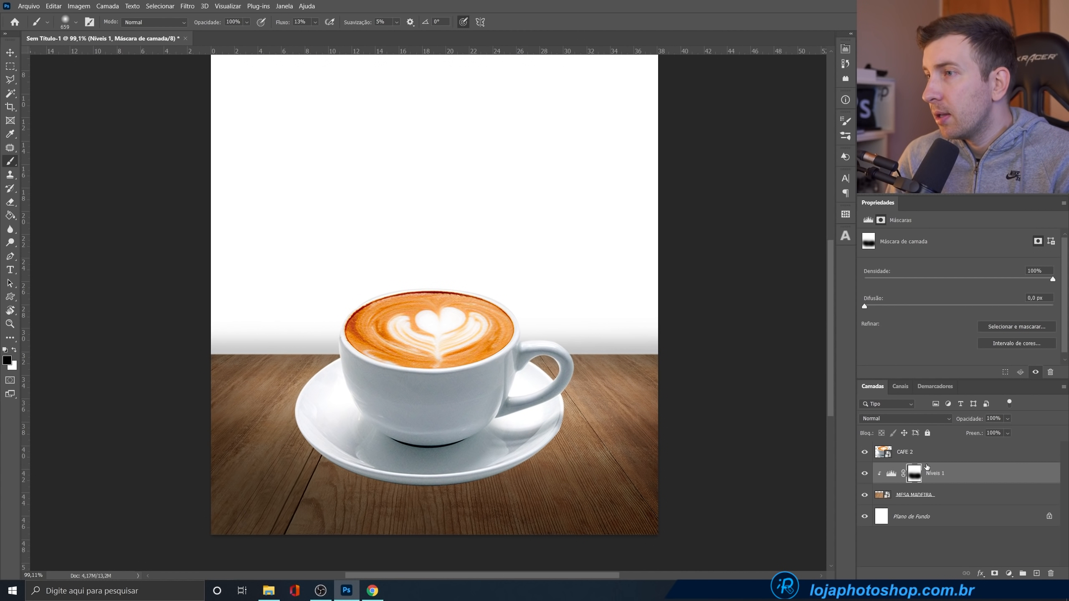
- Add an empty layer above Níveis 1 and choose dark brown #2c2620, based on the wood's colour, as the brush's foreground colour
{"action": "left_click", "coordinate": [1035, 573]}
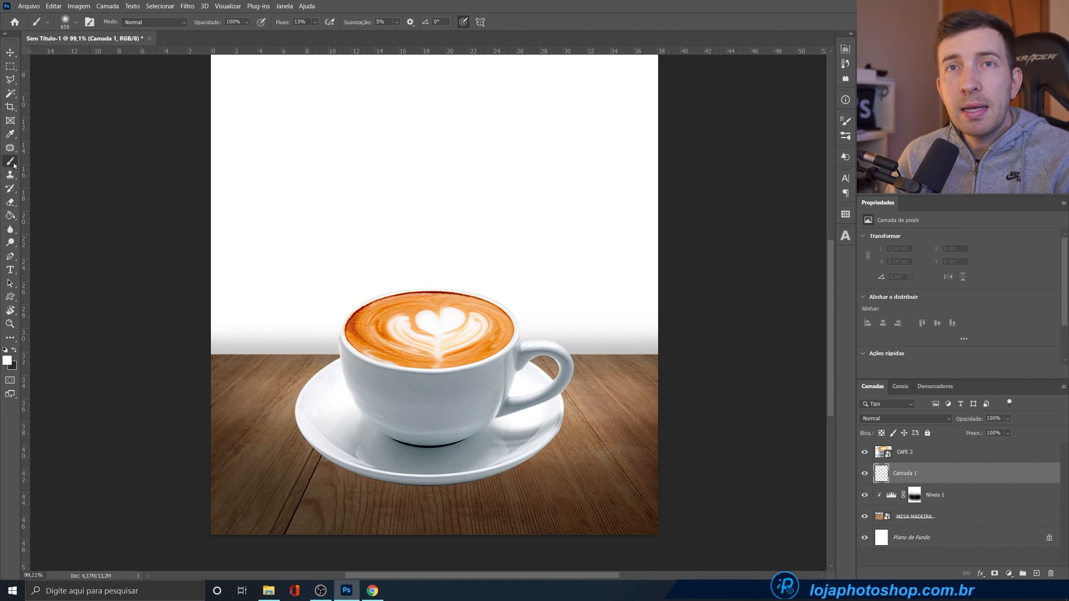
{"action": "left_click", "coordinate": [14, 351]}
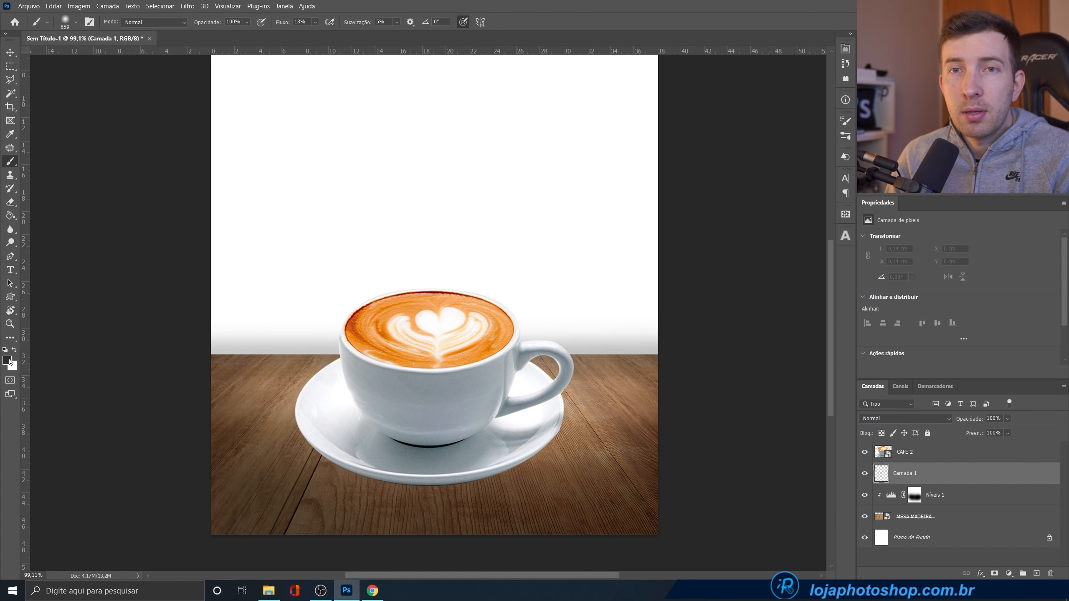
{"action": "left_click", "coordinate": [7, 361]}
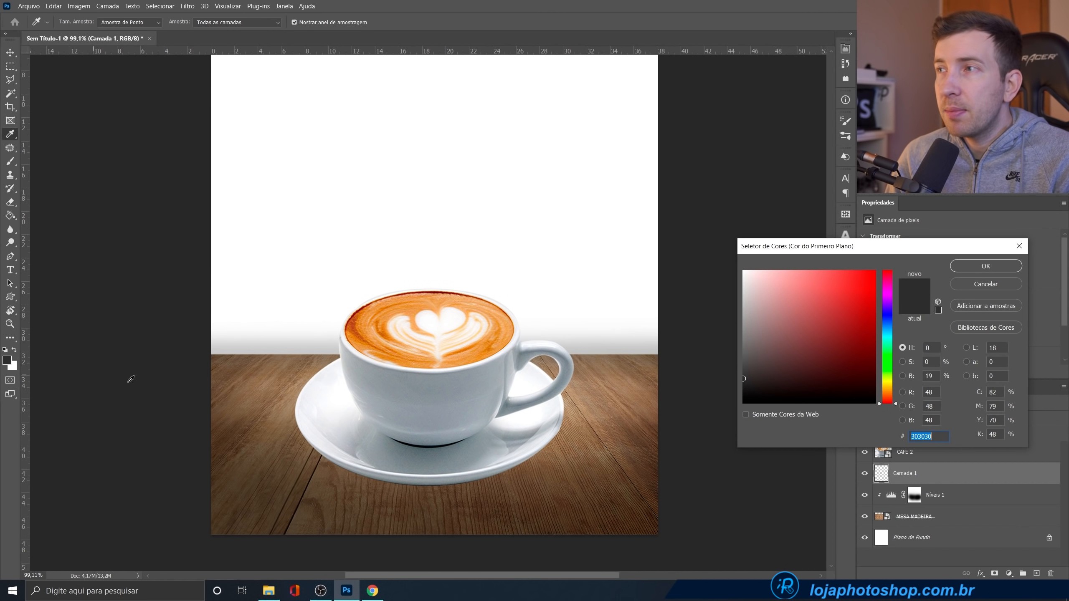
{"action": "left_click_drag", "start_coordinate": [227, 433], "coordinate": [251, 437]}
{"action": "left_click_drag", "start_coordinate": [788, 361], "coordinate": [778, 382]}
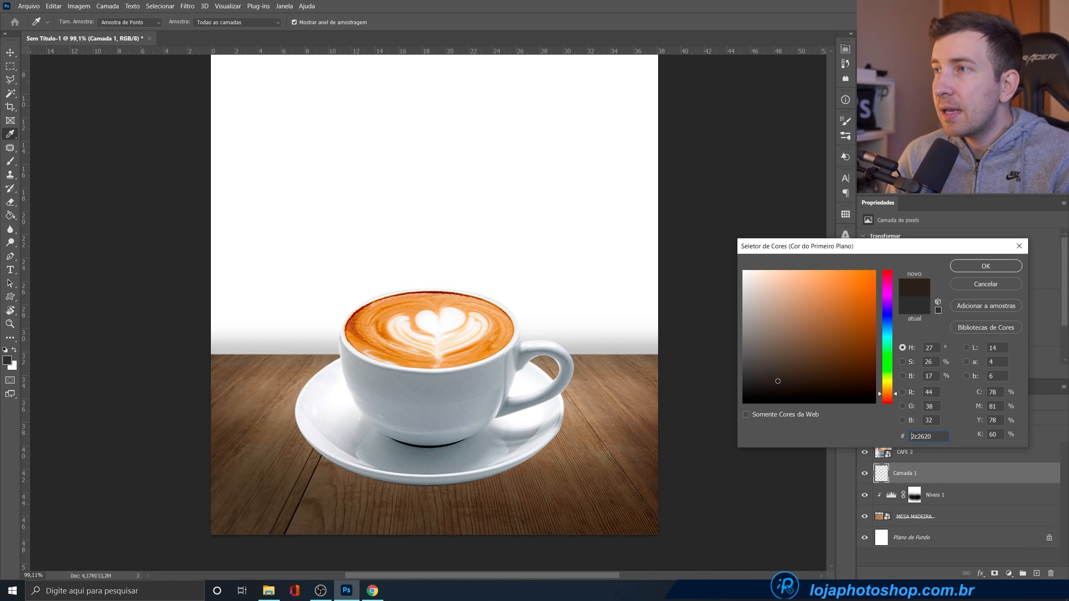
{"action": "left_click", "coordinate": [977, 266]}
{"action": "key", "text": "b"}
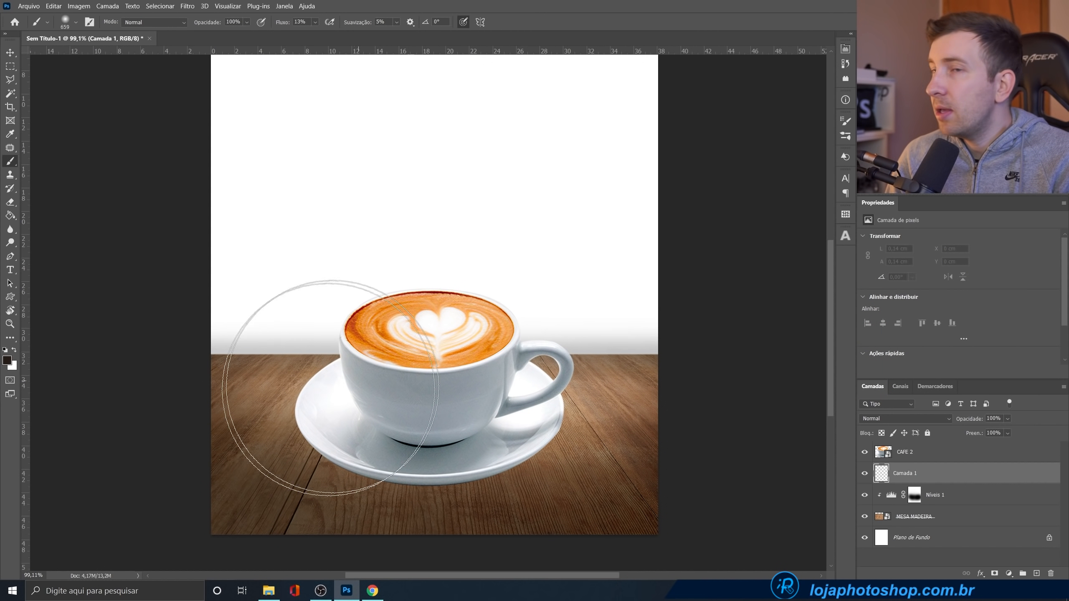
- Lower the brush flow to 5% and reduce the brush size to about 218 px for painting around the saucer
{"action": "left_click", "coordinate": [315, 23]}
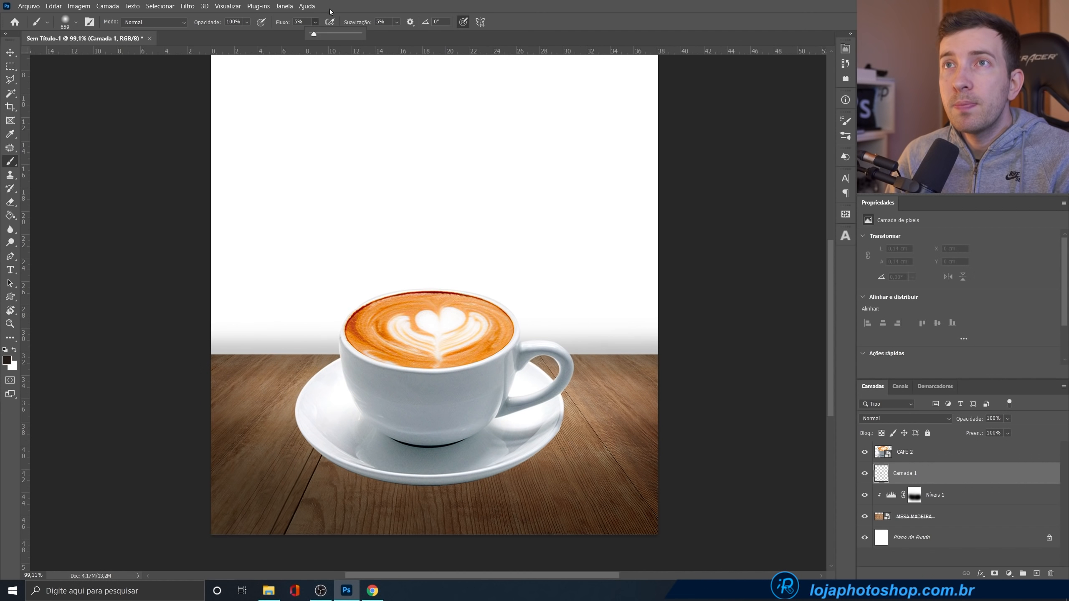
{"action": "left_click_drag", "start_coordinate": [314, 33], "coordinate": [315, 33]}
{"action": "scroll", "coordinate": [425, 455], "scroll_direction": "up", "scroll_amount": 3}
{"action": "scroll", "coordinate": [414, 453], "scroll_direction": "up", "scroll_amount": 3}
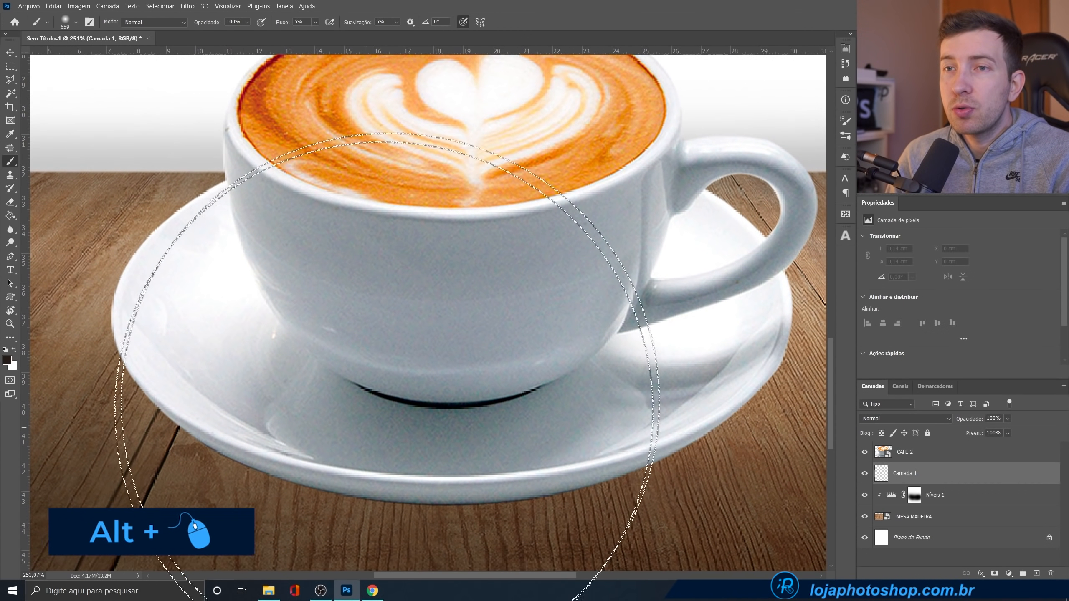
{"action": "left_click_drag", "start_coordinate": [395, 389], "coordinate": [153, 391], "text": "alt"}
{"action": "scroll", "coordinate": [235, 385], "scroll_direction": "down", "scroll_amount": 1}
{"action": "left_click_drag", "start_coordinate": [256, 373], "coordinate": [228, 374], "text": "alt"}
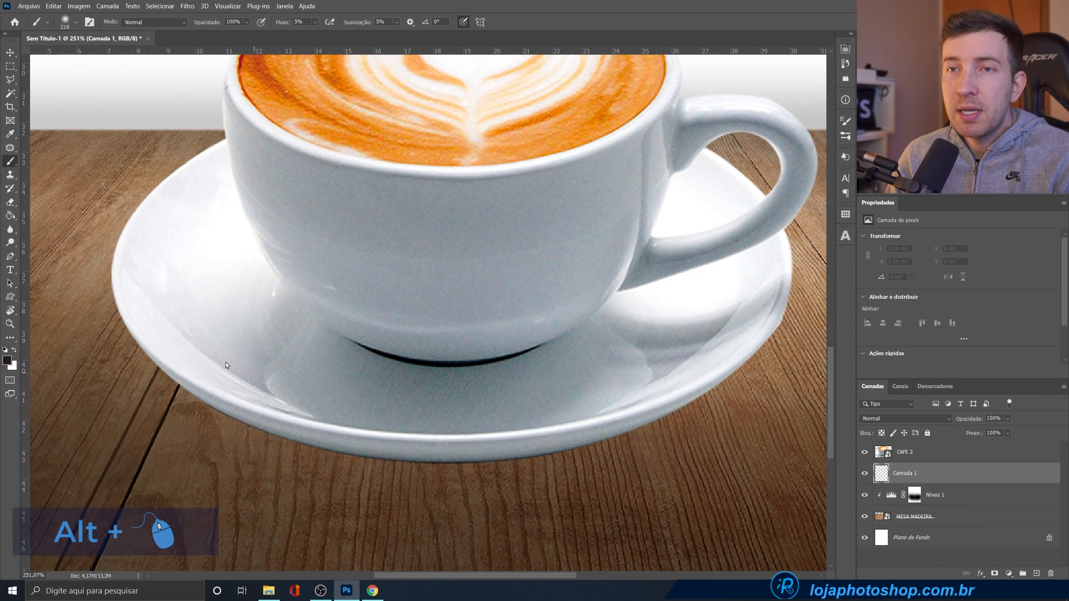
{"action": "scroll", "coordinate": [258, 366], "scroll_direction": "down", "scroll_amount": 4}
{"action": "scroll", "coordinate": [382, 341], "scroll_direction": "down", "scroll_amount": 3}
- Paint a soft dark brown shadow on Camada 1 around the saucer's lower edge and sides, using brushes of about 133 to 153 px
{"action": "mouse_move", "coordinate": [322, 363]}
{"action": "left_mouse_down"}
{"action": "mouse_move", "coordinate": [250, 379]}
{"action": "mouse_move", "coordinate": [321, 379]}
{"action": "mouse_move", "coordinate": [255, 382]}
{"action": "left_mouse_up"}
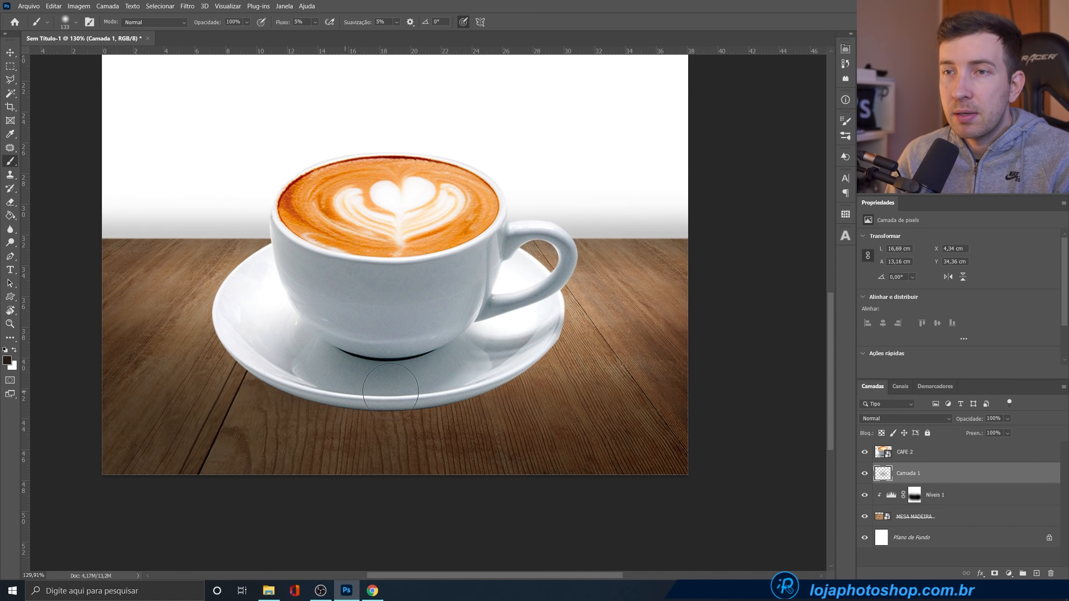
{"action": "left_click_drag", "start_coordinate": [274, 360], "coordinate": [186, 361]}
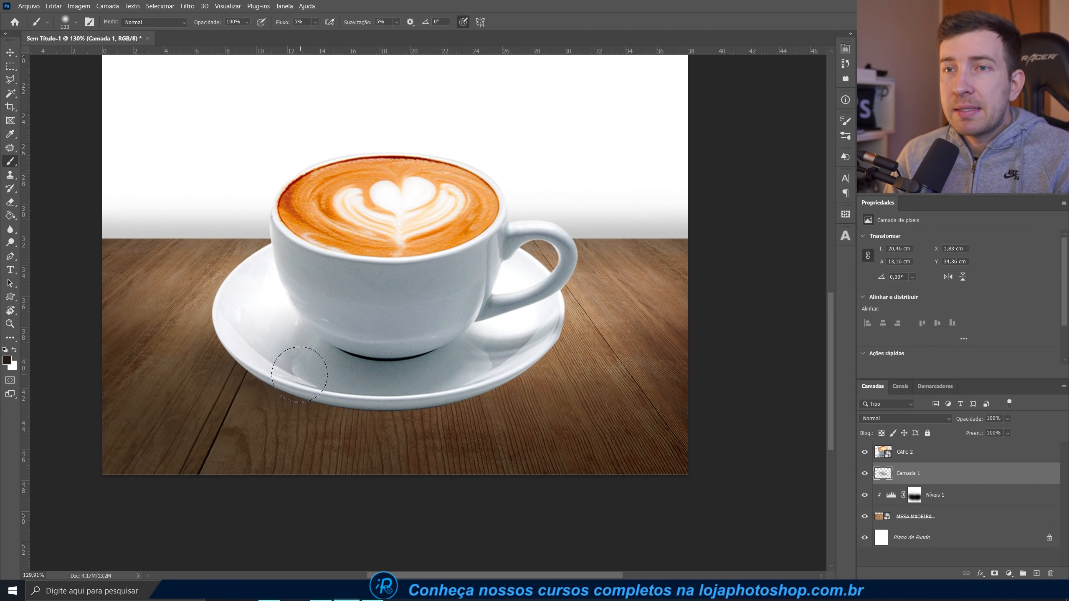
{"action": "left_click_drag", "start_coordinate": [410, 389], "coordinate": [578, 382]}
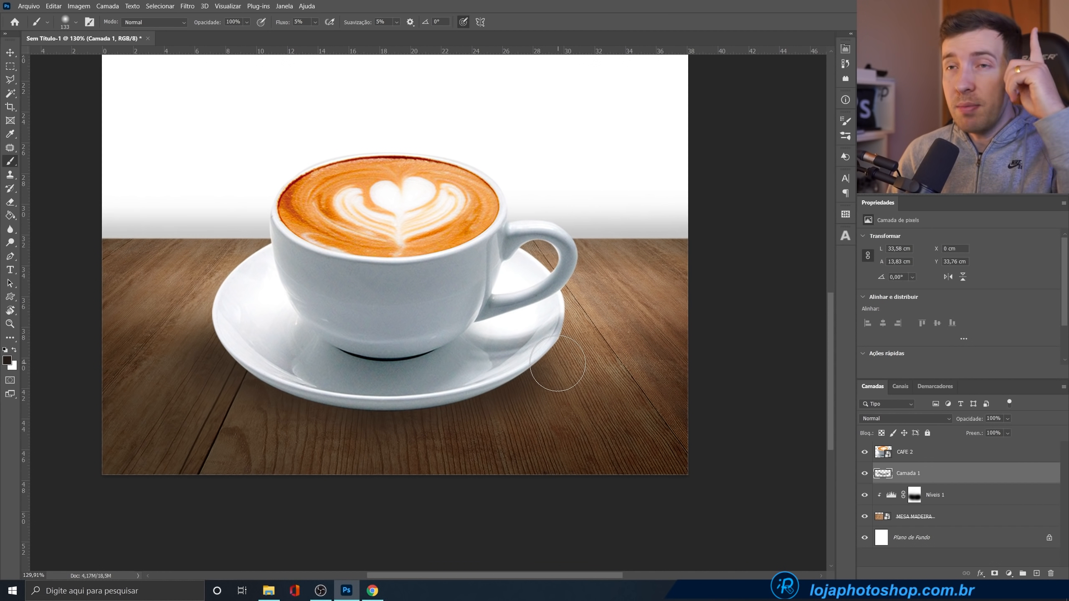
{"action": "left_click_drag", "start_coordinate": [403, 405], "coordinate": [452, 405]}
{"action": "mouse_move", "coordinate": [362, 409]}
{"action": "left_mouse_down"}
{"action": "mouse_move", "coordinate": [273, 400]}
{"action": "mouse_move", "coordinate": [287, 426]}
{"action": "mouse_move", "coordinate": [485, 424]}
{"action": "mouse_move", "coordinate": [415, 423]}
{"action": "mouse_move", "coordinate": [551, 399]}
{"action": "mouse_move", "coordinate": [507, 386]}
{"action": "mouse_move", "coordinate": [533, 379]}
{"action": "mouse_move", "coordinate": [418, 410]}
{"action": "mouse_move", "coordinate": [301, 413]}
{"action": "mouse_move", "coordinate": [359, 390]}
{"action": "mouse_move", "coordinate": [450, 413]}
{"action": "mouse_move", "coordinate": [496, 411]}
{"action": "mouse_move", "coordinate": [326, 354]}
{"action": "mouse_move", "coordinate": [256, 355]}
{"action": "mouse_move", "coordinate": [425, 394]}
{"action": "left_mouse_up"}
{"action": "scroll", "coordinate": [426, 394], "scroll_direction": "down", "scroll_amount": 3}
{"action": "scroll", "coordinate": [429, 393], "scroll_direction": "down", "scroll_amount": 1}
{"action": "scroll", "coordinate": [451, 477], "scroll_direction": "up", "scroll_amount": 5}
{"action": "scroll", "coordinate": [454, 478], "scroll_direction": "down", "scroll_amount": 2}
{"action": "left_click_drag", "start_coordinate": [426, 463], "coordinate": [380, 467]}
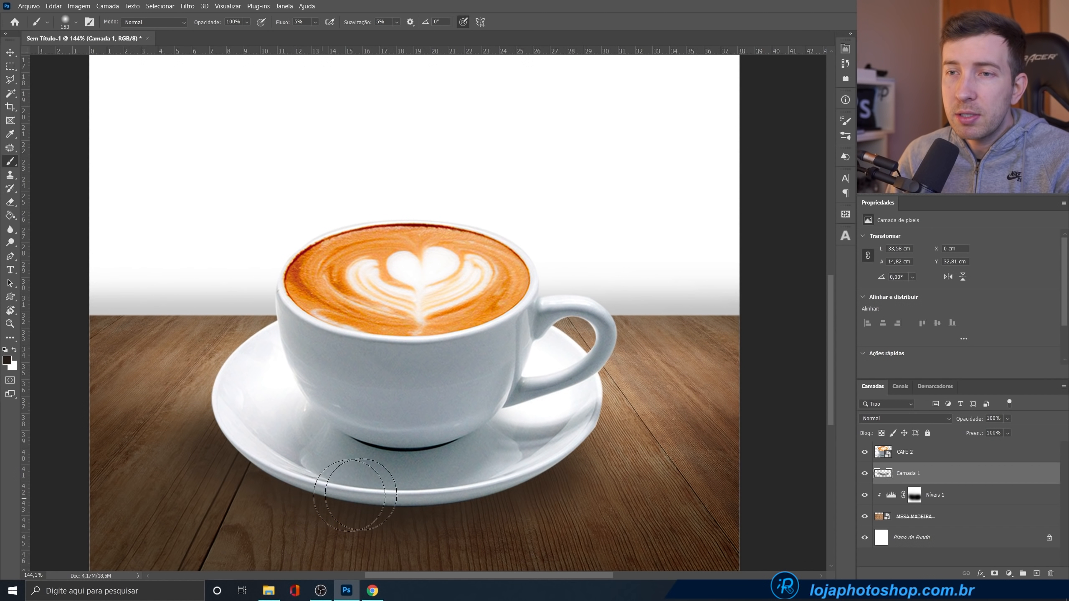
{"action": "mouse_move", "coordinate": [602, 488]}
{"action": "left_mouse_down"}
{"action": "mouse_move", "coordinate": [551, 459]}
{"action": "mouse_move", "coordinate": [609, 441]}
{"action": "mouse_move", "coordinate": [557, 446]}
{"action": "mouse_move", "coordinate": [577, 454]}
{"action": "mouse_move", "coordinate": [486, 497]}
{"action": "mouse_move", "coordinate": [529, 495]}
{"action": "mouse_move", "coordinate": [500, 500]}
{"action": "left_mouse_up"}
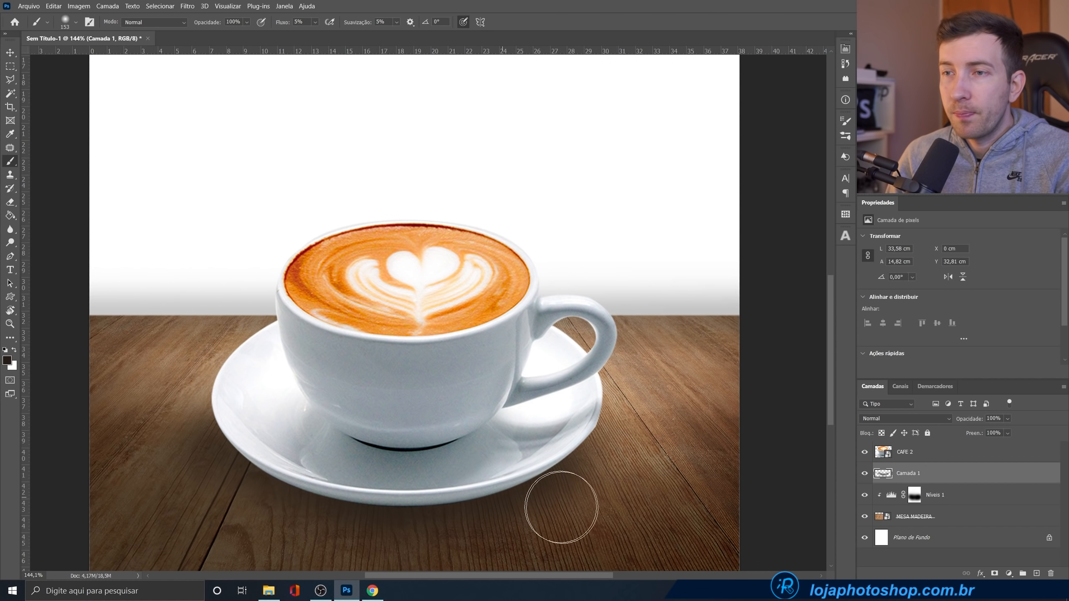
- Compare the artwork with Camada 1 hidden and shown, and extend the shadow around the saucer with a larger soft brush at 5% flow
{"action": "scroll", "coordinate": [441, 459], "scroll_direction": "down", "scroll_amount": 4}
{"action": "left_click", "coordinate": [865, 479]}
{"action": "left_click", "coordinate": [866, 479]}
{"action": "left_click", "coordinate": [866, 478]}
{"action": "left_click", "coordinate": [865, 478]}
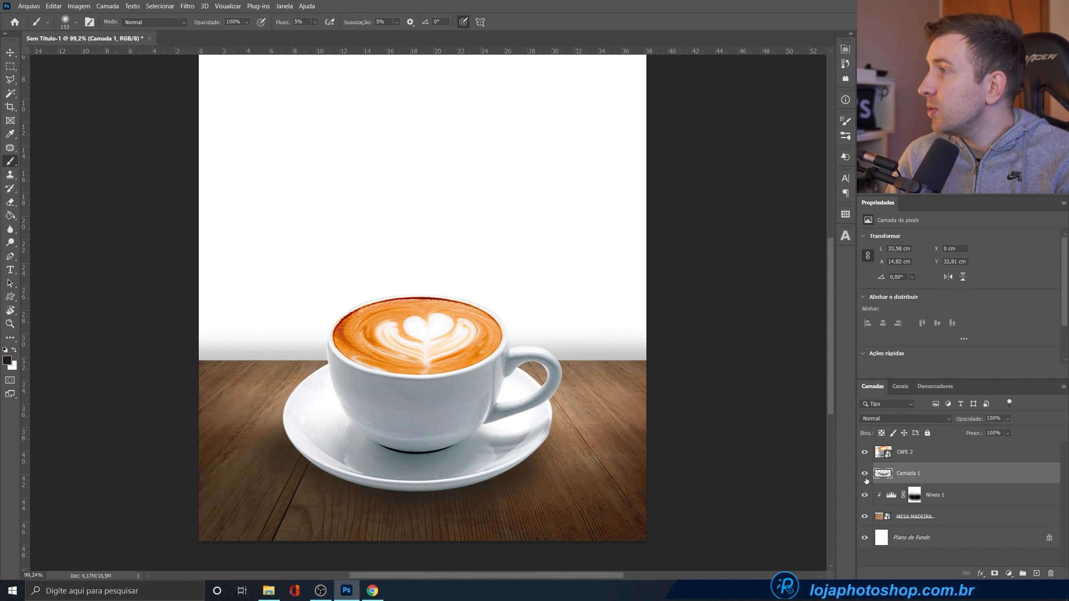
{"action": "left_click", "coordinate": [865, 473]}
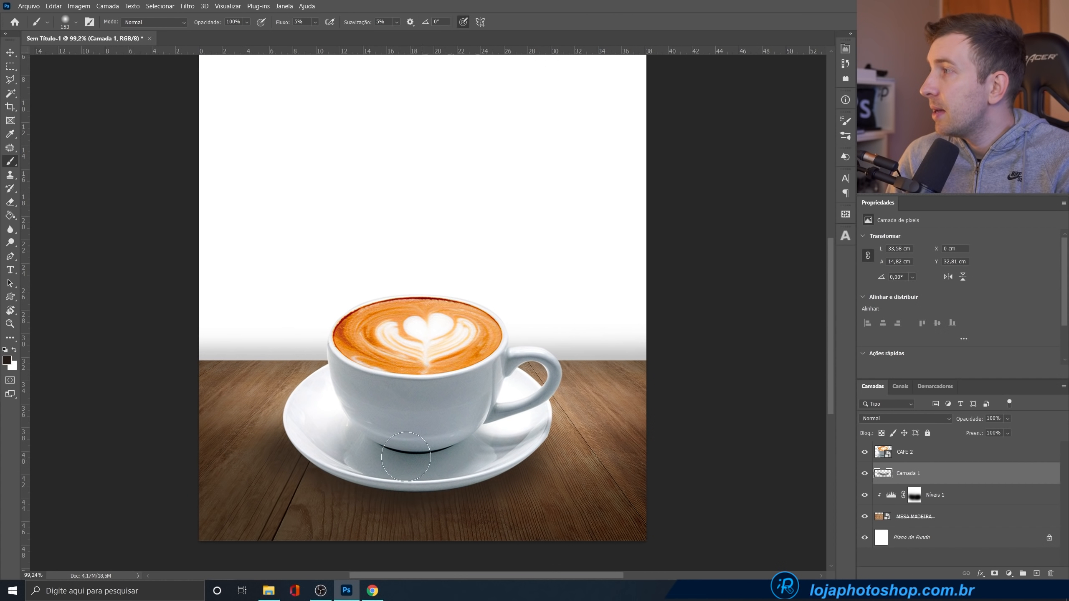
{"action": "left_click_drag", "start_coordinate": [451, 456], "coordinate": [486, 457]}
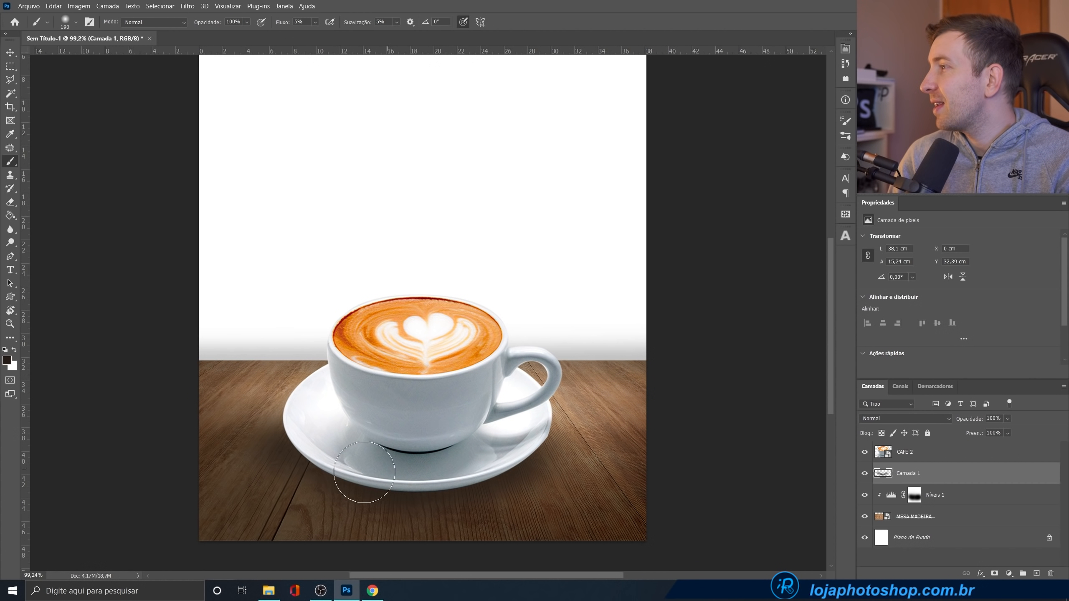
{"action": "mouse_move", "coordinate": [402, 471]}
{"action": "left_mouse_down"}
{"action": "mouse_move", "coordinate": [280, 494]}
{"action": "mouse_move", "coordinate": [346, 487]}
{"action": "mouse_move", "coordinate": [290, 494]}
{"action": "left_mouse_up"}
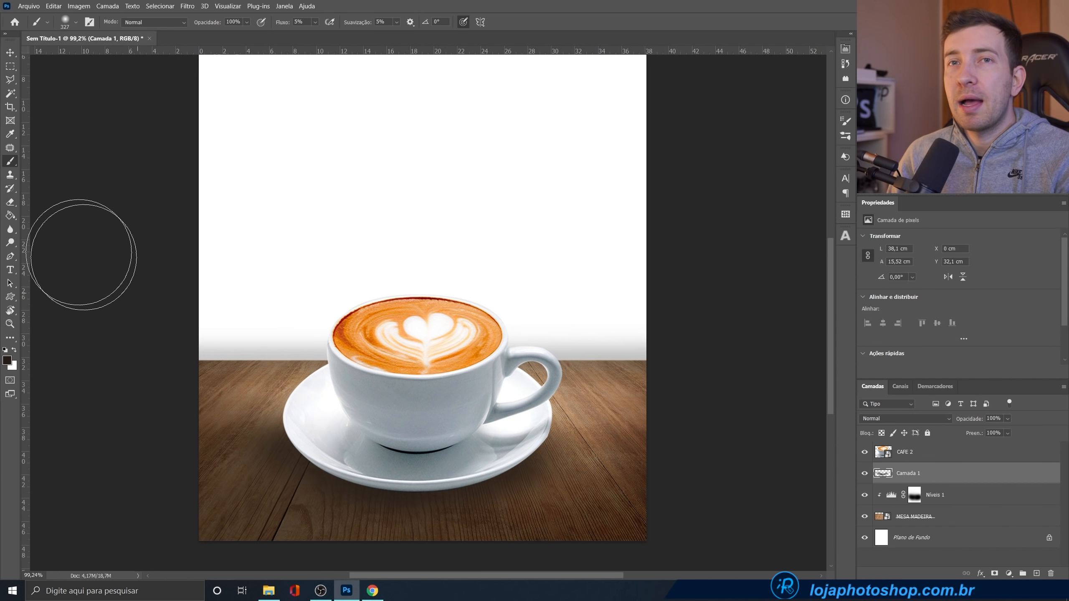
- Soften the Camada 1 shadow on the wood at both sides of the saucer with a 470 px eraser at 9% flow
{"action": "left_click", "coordinate": [10, 202]}
{"action": "left_click_drag", "start_coordinate": [302, 370], "coordinate": [392, 370]}
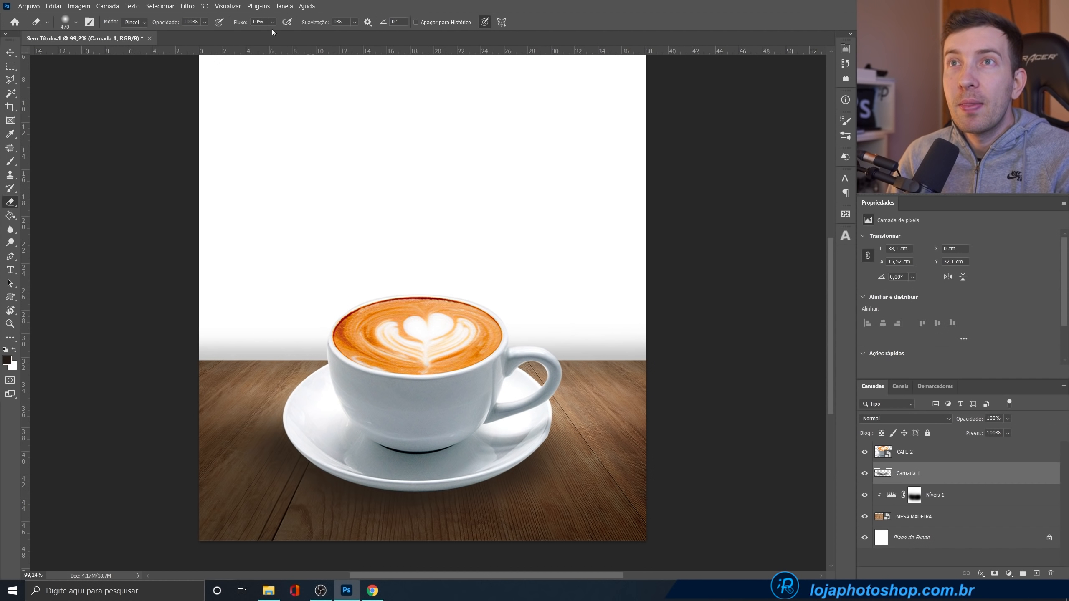
{"action": "left_click", "coordinate": [352, 4]}
{"action": "mouse_move", "coordinate": [207, 463]}
{"action": "left_mouse_down"}
{"action": "mouse_move", "coordinate": [234, 481]}
{"action": "mouse_move", "coordinate": [283, 478]}
{"action": "mouse_move", "coordinate": [257, 473]}
{"action": "mouse_move", "coordinate": [281, 463]}
{"action": "left_mouse_up"}
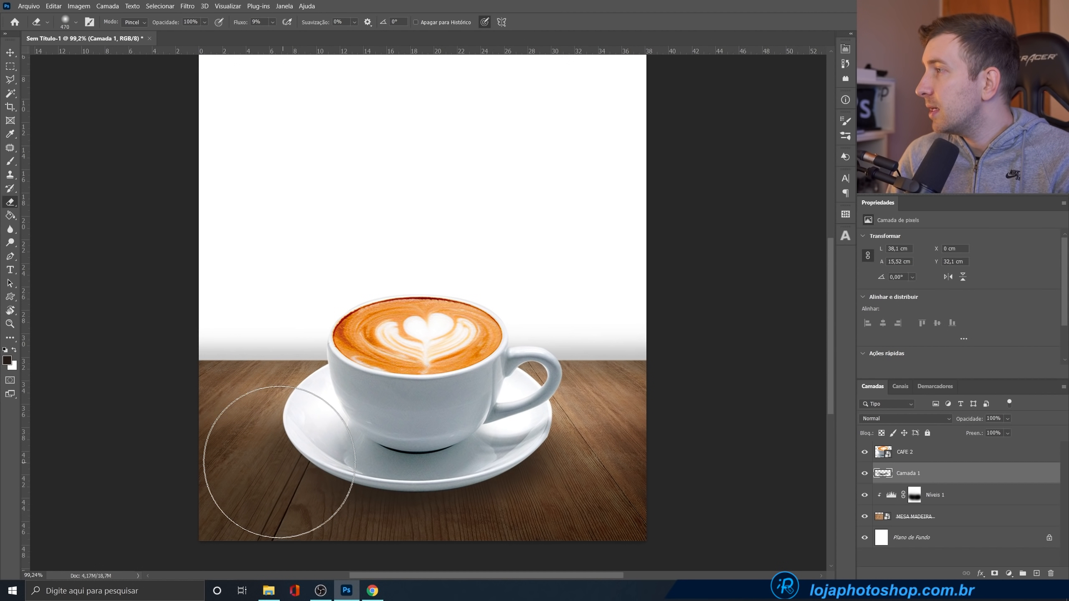
{"action": "mouse_move", "coordinate": [642, 464]}
{"action": "left_mouse_down"}
{"action": "mouse_move", "coordinate": [461, 524]}
{"action": "mouse_move", "coordinate": [402, 529]}
{"action": "mouse_move", "coordinate": [512, 525]}
{"action": "mouse_move", "coordinate": [593, 492]}
{"action": "left_mouse_up"}
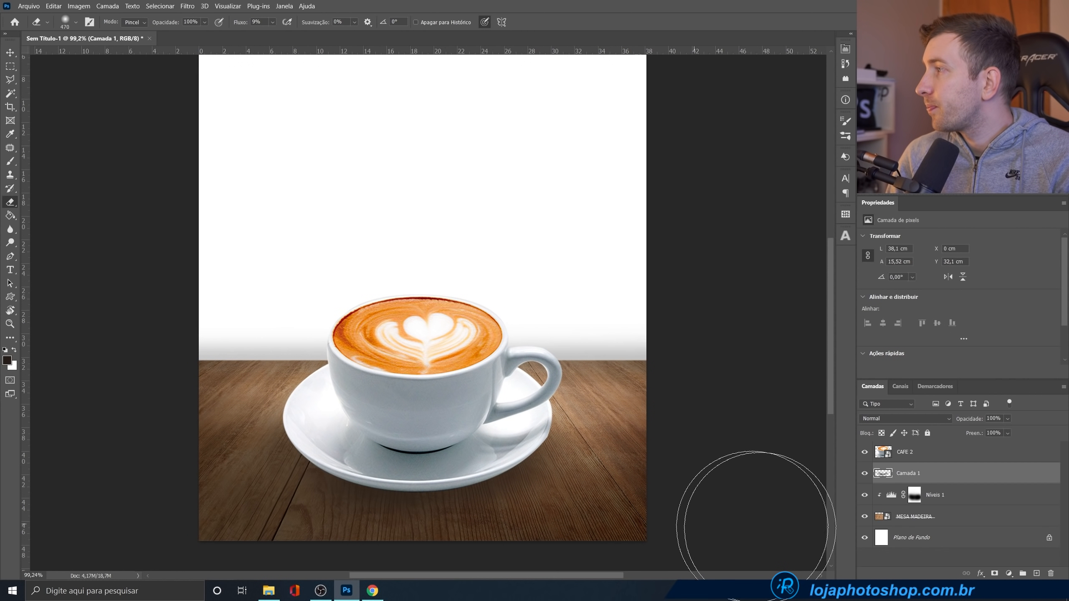
- Compare the artwork with the softened Camada 1 shadow hidden and shown
{"action": "left_click", "coordinate": [864, 474]}
{"action": "left_click", "coordinate": [864, 474]}
{"action": "left_click", "coordinate": [864, 473]}
{"action": "left_click", "coordinate": [864, 474]}
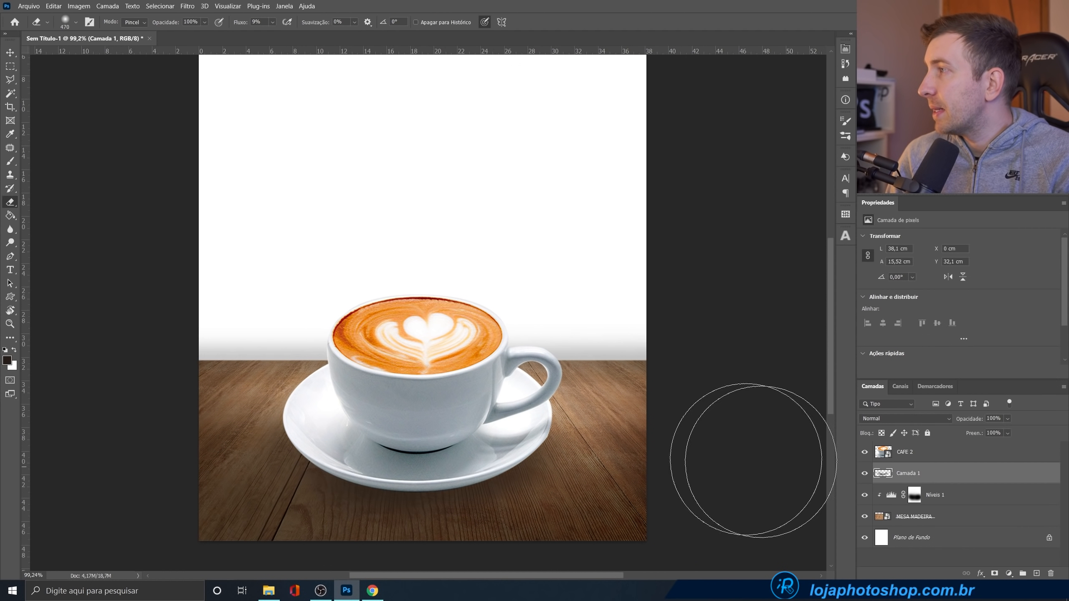
{"action": "scroll", "coordinate": [238, 346], "scroll_direction": "down", "scroll_amount": 3}
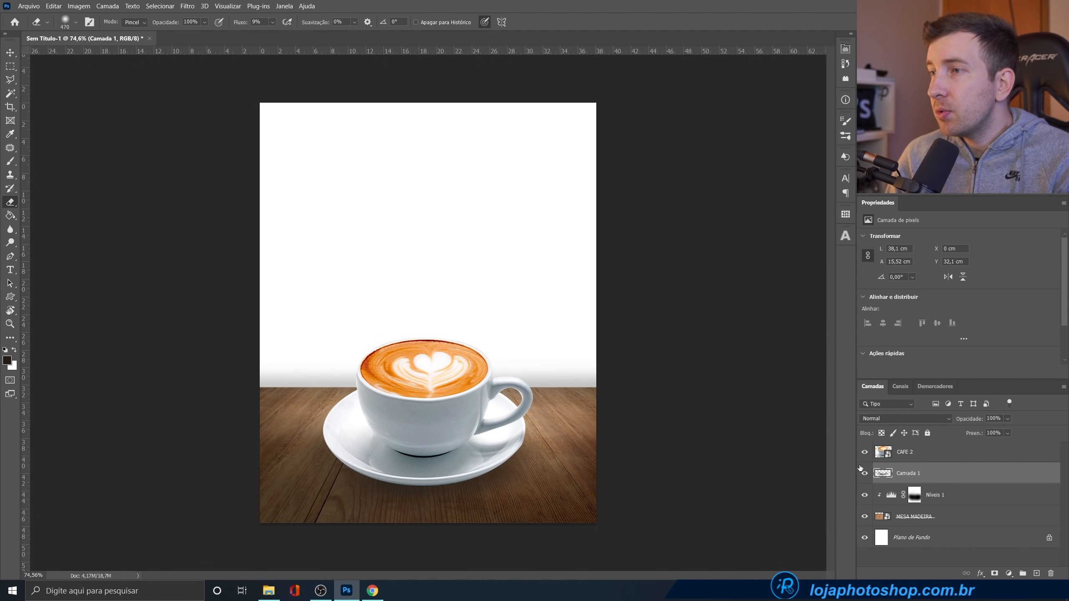
{"action": "mouse_move", "coordinate": [865, 475]}
{"action": "left_mouse_down"}
{"action": "mouse_move", "coordinate": [864, 498]}
{"action": "mouse_move", "coordinate": [864, 483]}
{"action": "left_mouse_up"}
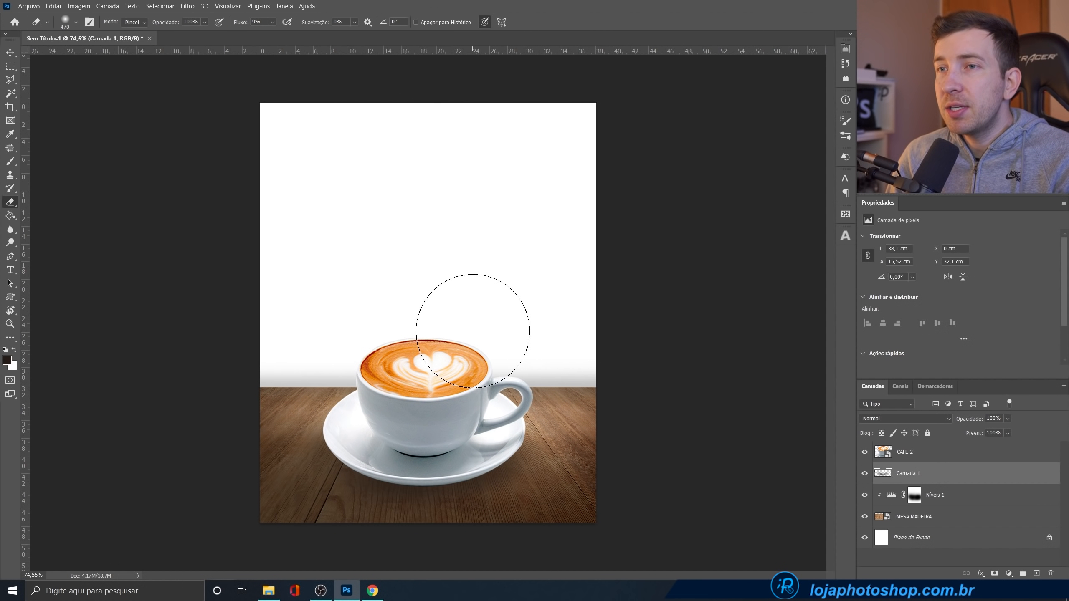
- Add a Levels adjustment clipped to the CAFE 2 layer and lower its white output level to 139
{"action": "left_click", "coordinate": [961, 461]}
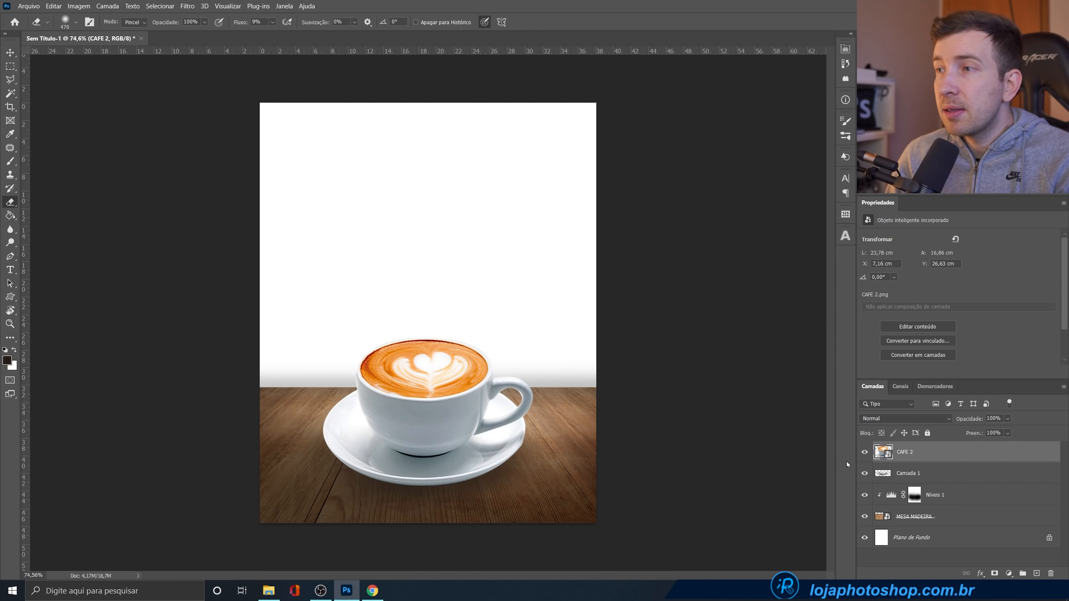
{"action": "left_click", "coordinate": [865, 453]}
{"action": "left_click", "coordinate": [865, 453]}
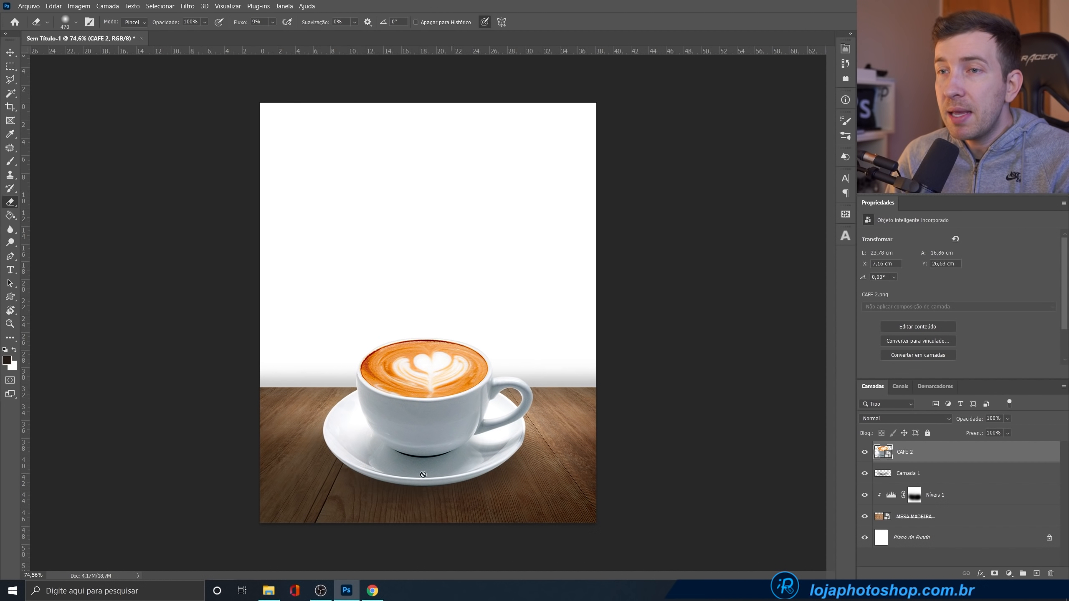
{"action": "scroll", "coordinate": [522, 502], "scroll_direction": "up", "scroll_amount": 3}
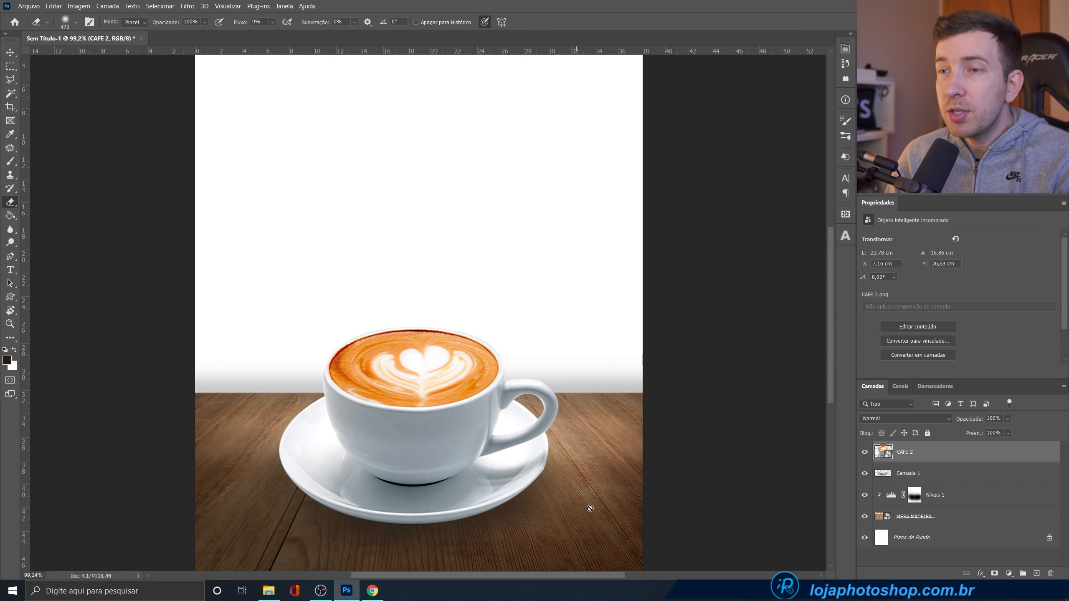
{"action": "scroll", "coordinate": [588, 509], "scroll_direction": "down", "scroll_amount": 1}
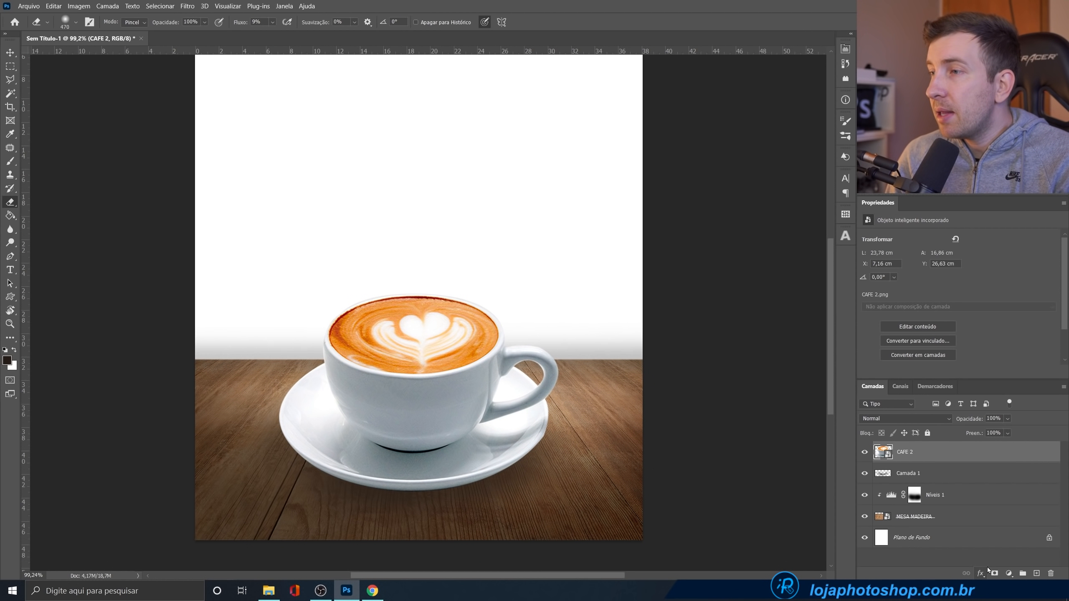
{"action": "left_click", "coordinate": [1009, 573]}
{"action": "left_click", "coordinate": [1002, 439]}
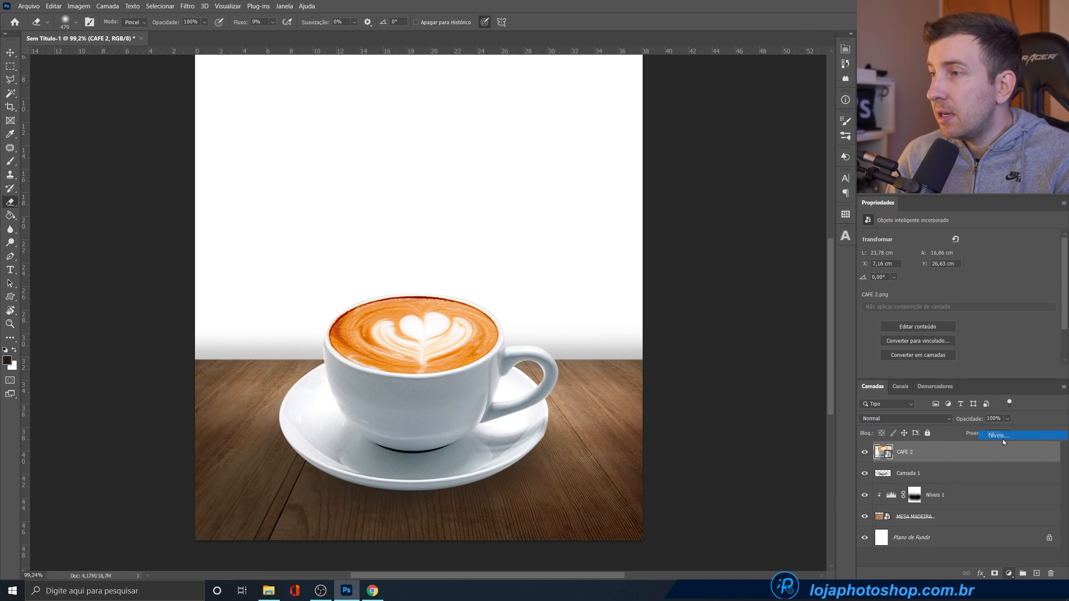
{"action": "left_click", "coordinate": [986, 373]}
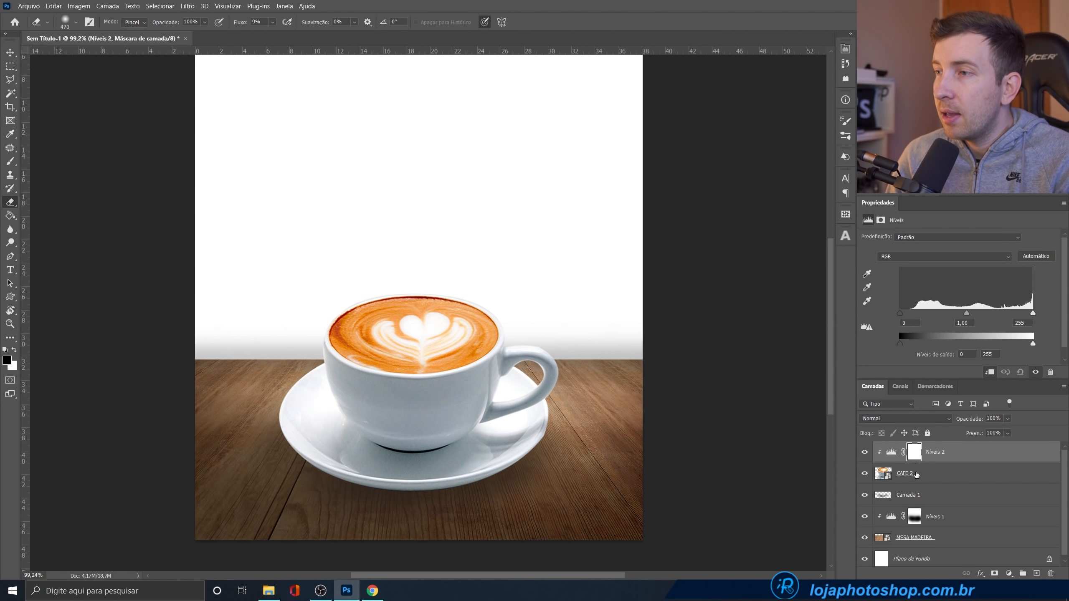
{"action": "left_click_drag", "start_coordinate": [1033, 344], "coordinate": [974, 343]}
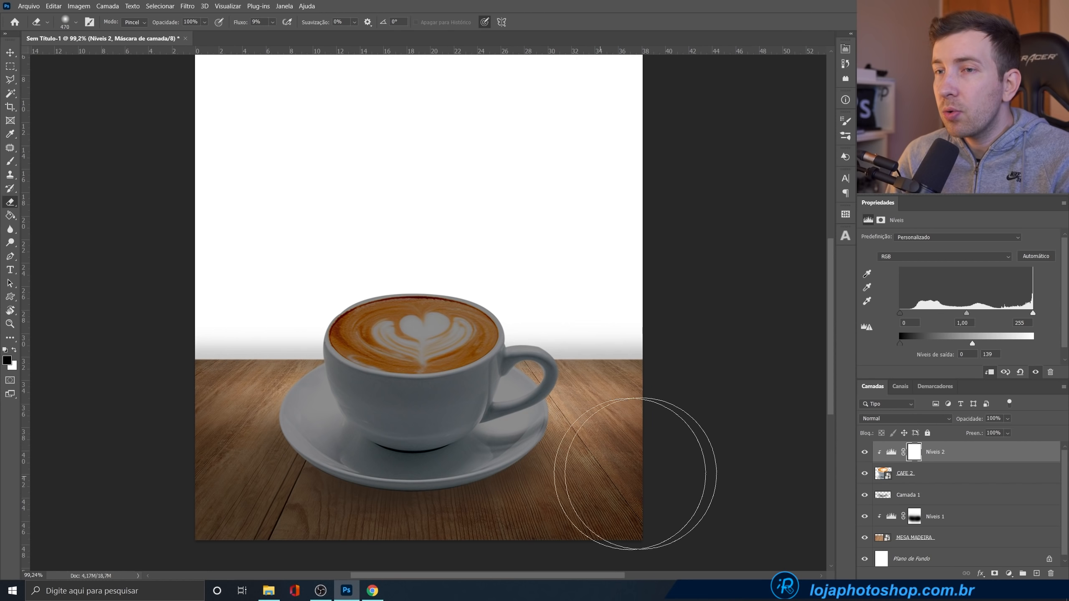
- Paint black on the Níveis 2 mask over the coffee, upper cup and handle, using soft brushes of about 179 to 427 px at 5% flow
{"action": "left_click", "coordinate": [917, 455]}
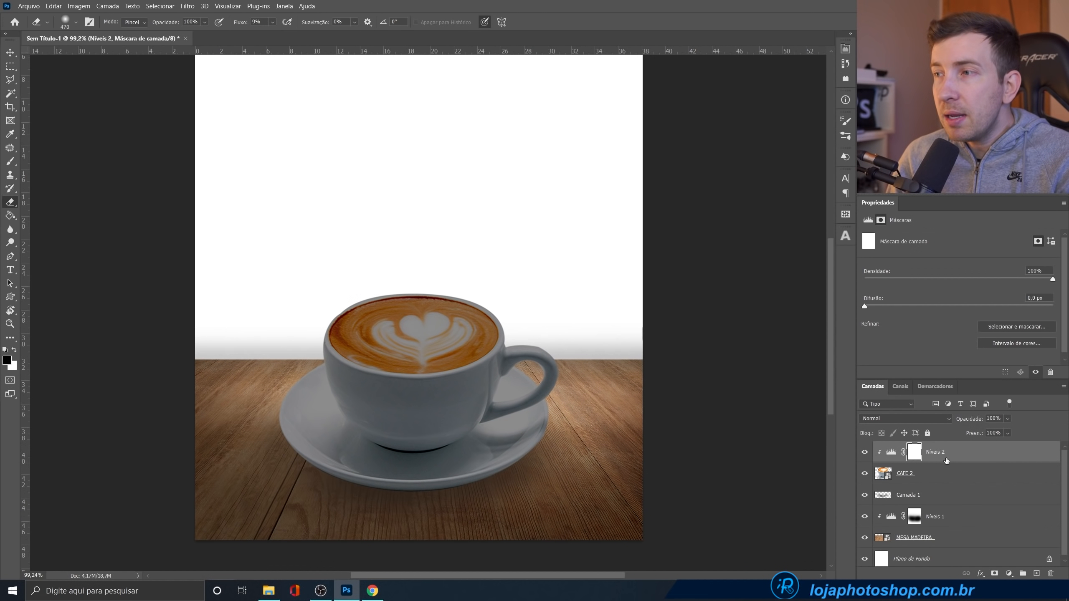
{"action": "left_click", "coordinate": [10, 161]}
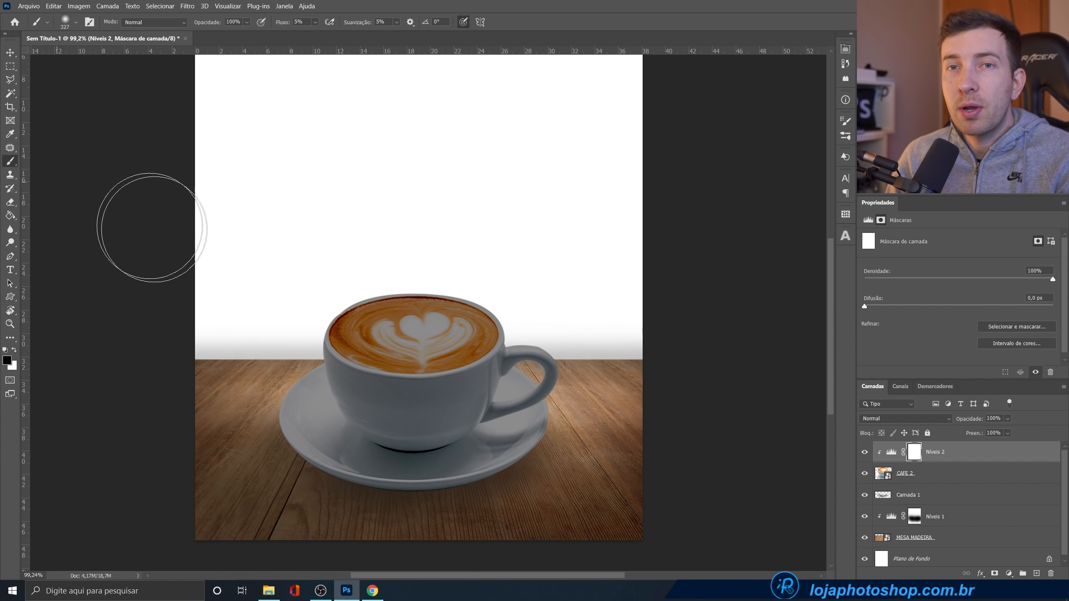
{"action": "mouse_move", "coordinate": [403, 331]}
{"action": "left_mouse_down"}
{"action": "mouse_move", "coordinate": [451, 313]}
{"action": "mouse_move", "coordinate": [354, 320]}
{"action": "mouse_move", "coordinate": [395, 311]}
{"action": "mouse_move", "coordinate": [507, 328]}
{"action": "mouse_move", "coordinate": [387, 314]}
{"action": "mouse_move", "coordinate": [331, 322]}
{"action": "mouse_move", "coordinate": [445, 328]}
{"action": "mouse_move", "coordinate": [368, 326]}
{"action": "mouse_move", "coordinate": [421, 330]}
{"action": "left_mouse_up"}
{"action": "right_click", "coordinate": [523, 337], "text": "alt"}
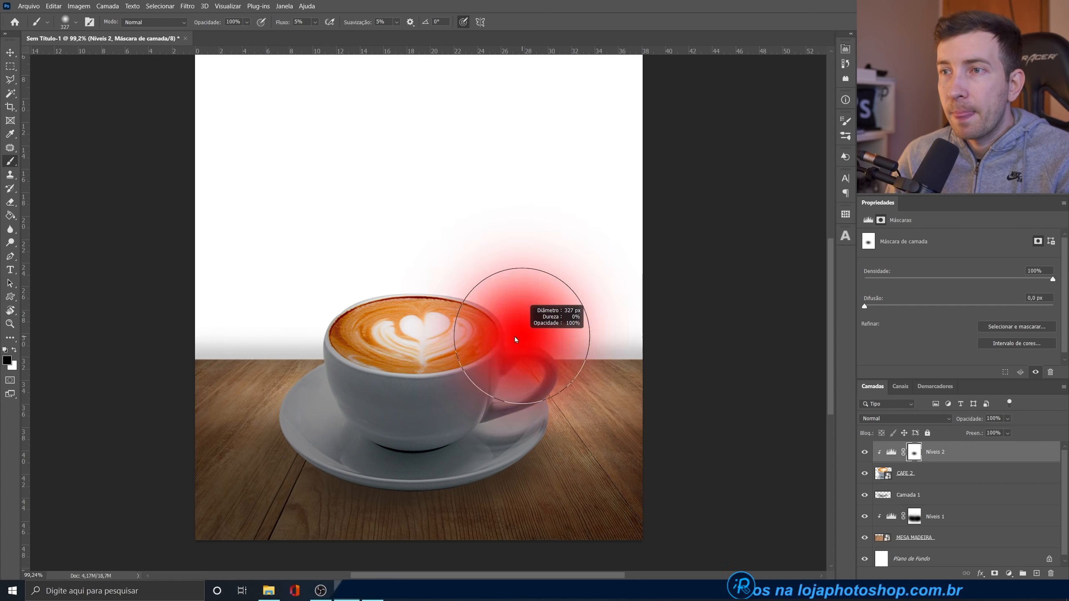
{"action": "left_click_drag", "start_coordinate": [518, 382], "coordinate": [491, 386]}
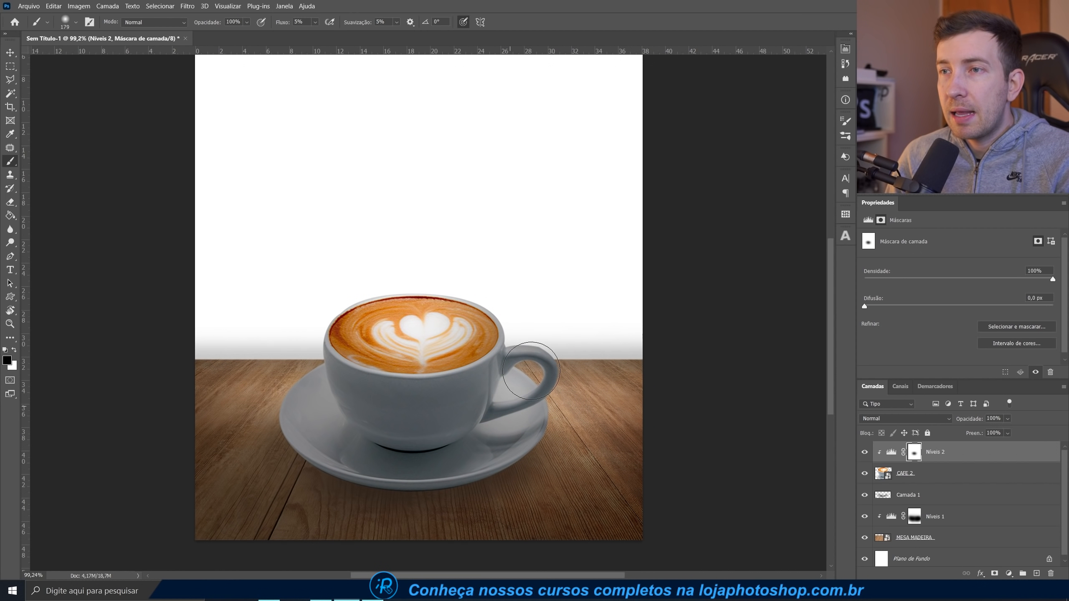
{"action": "mouse_move", "coordinate": [484, 343]}
{"action": "left_mouse_down"}
{"action": "mouse_move", "coordinate": [354, 303]}
{"action": "mouse_move", "coordinate": [453, 317]}
{"action": "mouse_move", "coordinate": [386, 323]}
{"action": "left_mouse_up"}
{"action": "right_click", "coordinate": [319, 375], "text": "alt"}
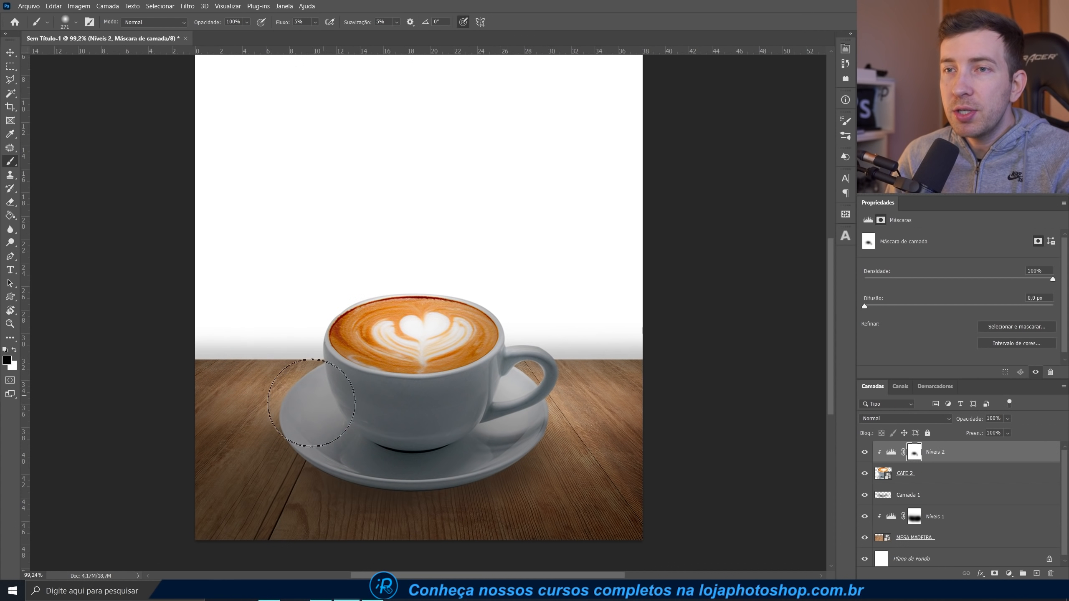
{"action": "left_click_drag", "start_coordinate": [309, 407], "coordinate": [383, 346]}
{"action": "right_click", "coordinate": [385, 351], "text": "alt"}
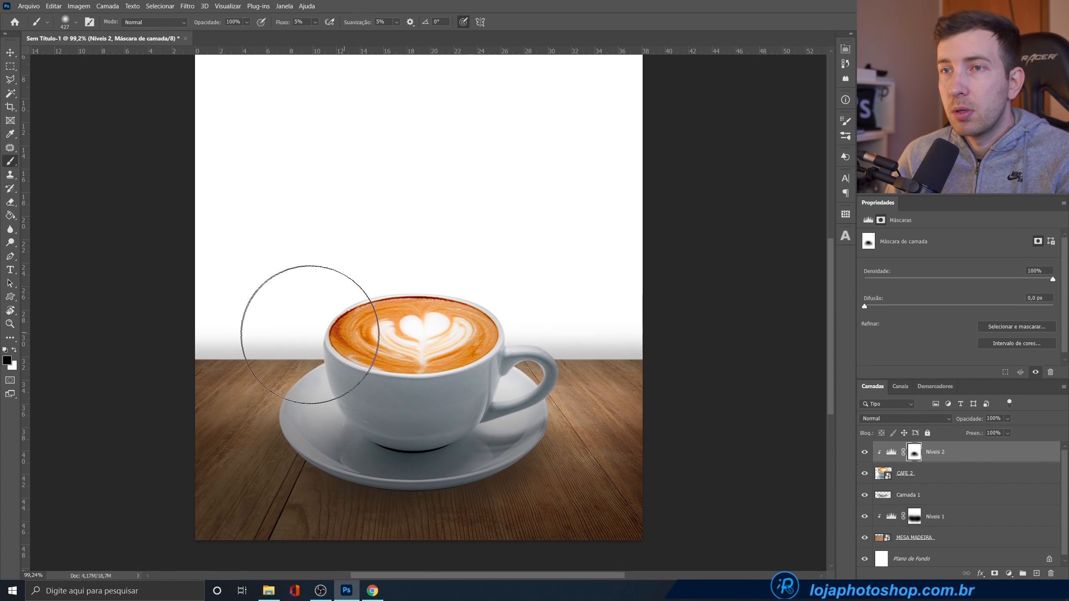
- Compare the cup's lighting with the Níveis 2 adjustment hidden and shown
{"action": "left_click", "coordinate": [864, 454]}
{"action": "left_click", "coordinate": [864, 454]}
{"action": "left_click", "coordinate": [865, 454]}
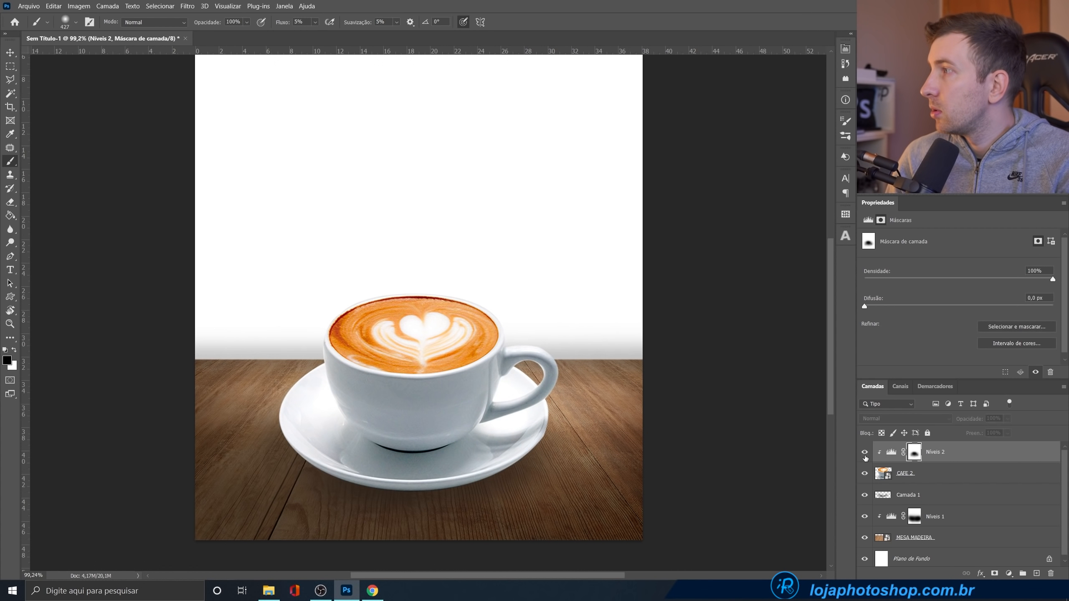
{"action": "left_click", "coordinate": [864, 454]}
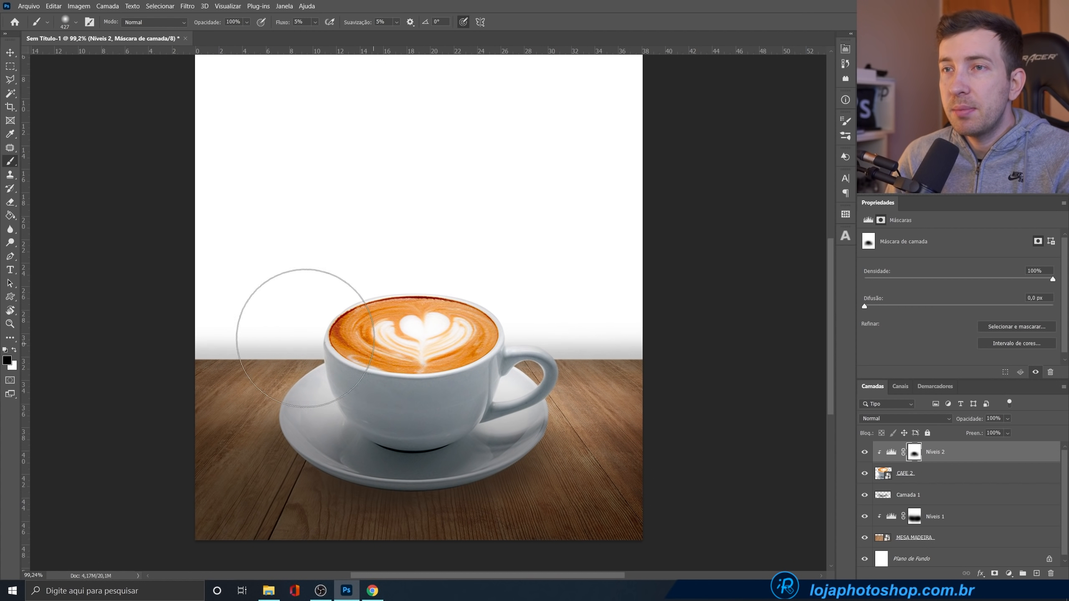
{"action": "left_click", "coordinate": [864, 452]}
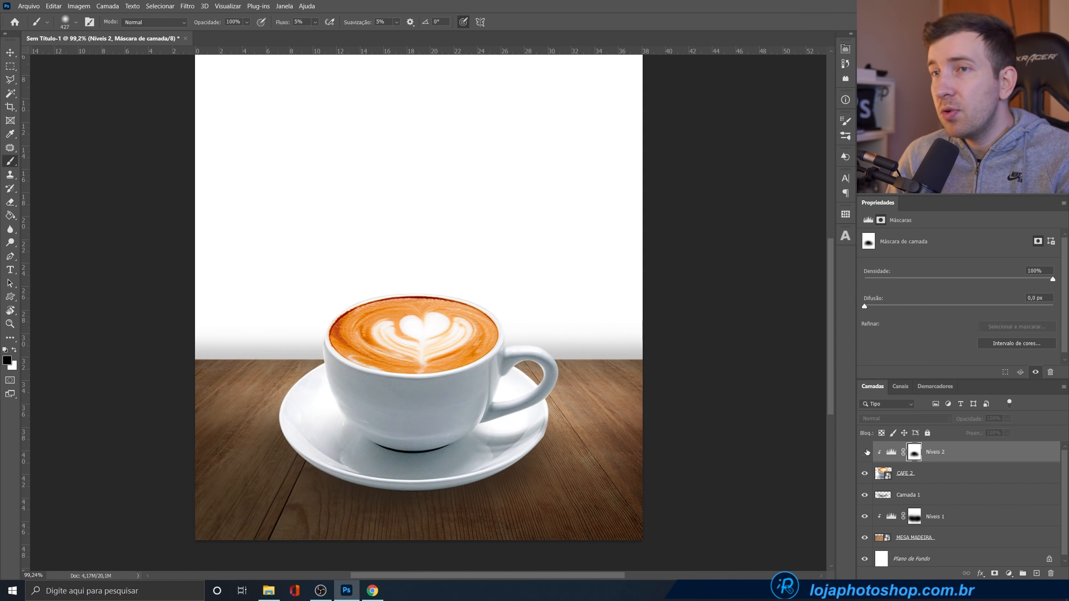
{"action": "left_click", "coordinate": [864, 452]}
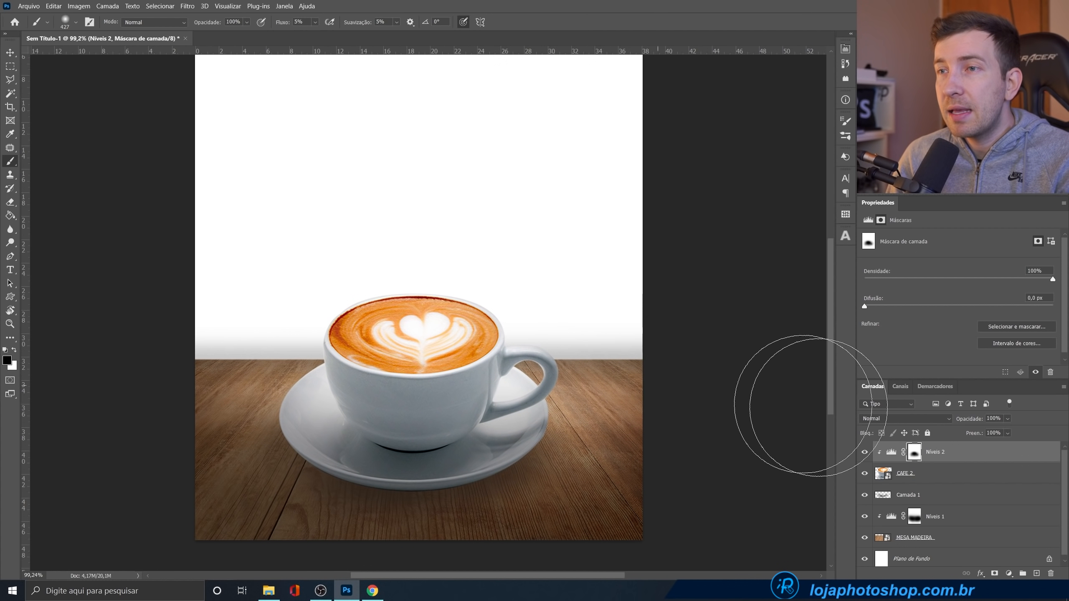
{"action": "left_click", "coordinate": [868, 448]}
{"action": "left_click", "coordinate": [868, 448]}
- Compare the whole artwork with Níveis 2, Camada 1 and Níveis 1 hidden and shown
{"action": "scroll", "coordinate": [475, 426], "scroll_direction": "down", "scroll_amount": 5}
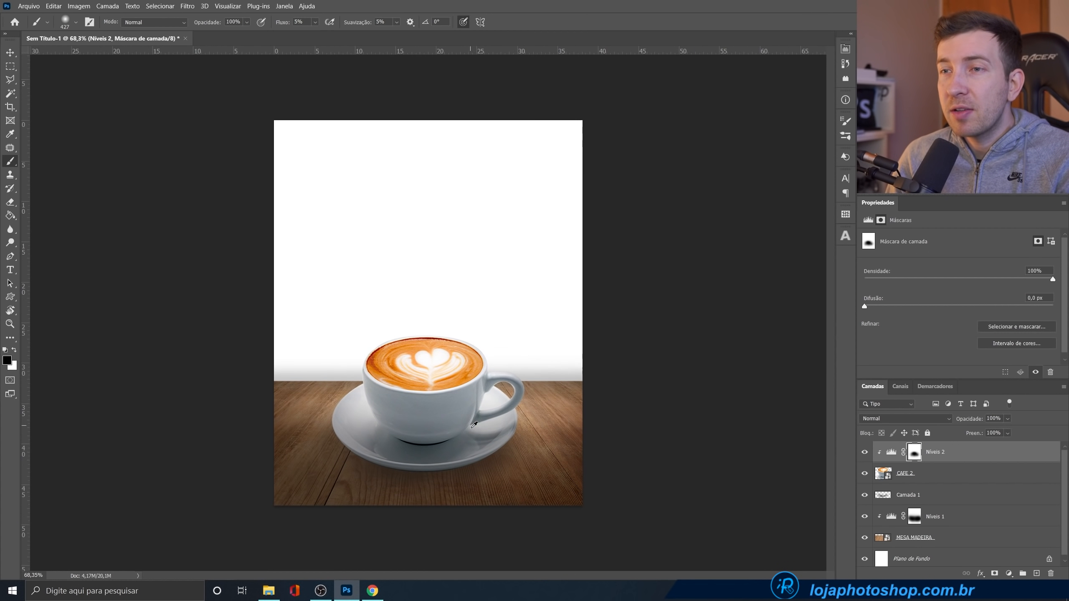
{"action": "scroll", "coordinate": [474, 426], "scroll_direction": "up", "scroll_amount": 3}
{"action": "left_click", "coordinate": [864, 453]}
{"action": "left_click", "coordinate": [864, 453]}
{"action": "left_click", "coordinate": [863, 454]}
{"action": "left_click", "coordinate": [863, 455]}
{"action": "left_click", "coordinate": [864, 455]}
{"action": "left_click", "coordinate": [863, 455]}
{"action": "left_click", "coordinate": [864, 455]}
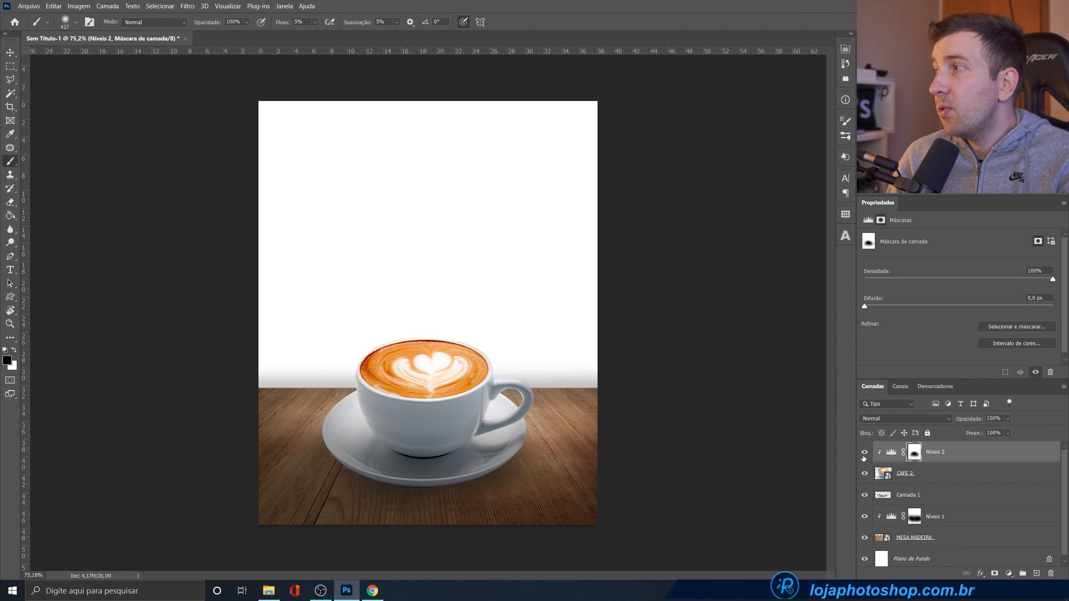
{"action": "left_click", "coordinate": [864, 455]}
{"action": "left_click", "coordinate": [864, 516]}
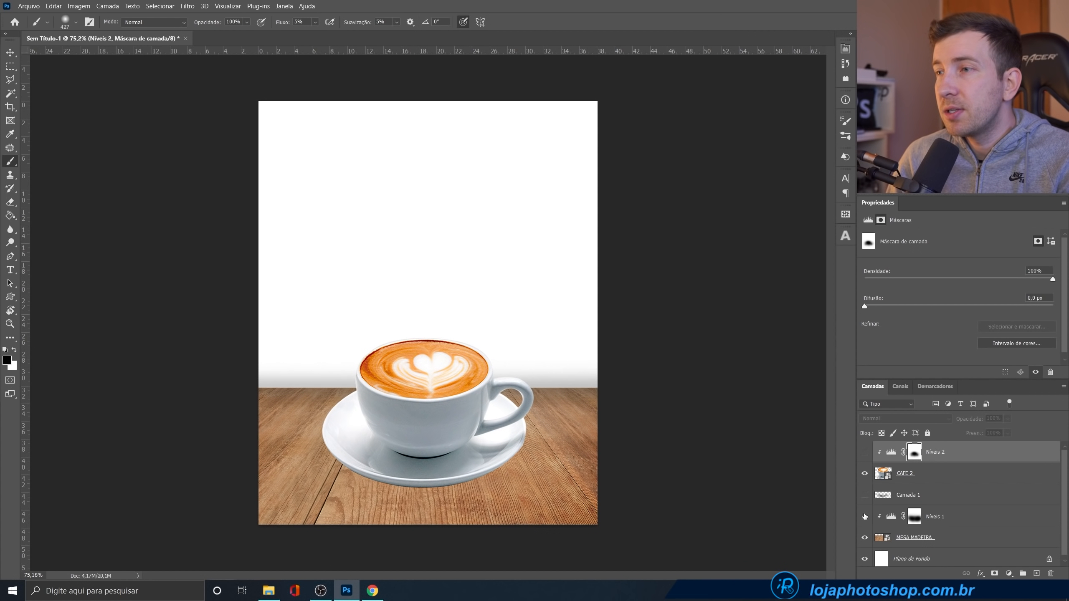
{"action": "left_click", "coordinate": [864, 452]}
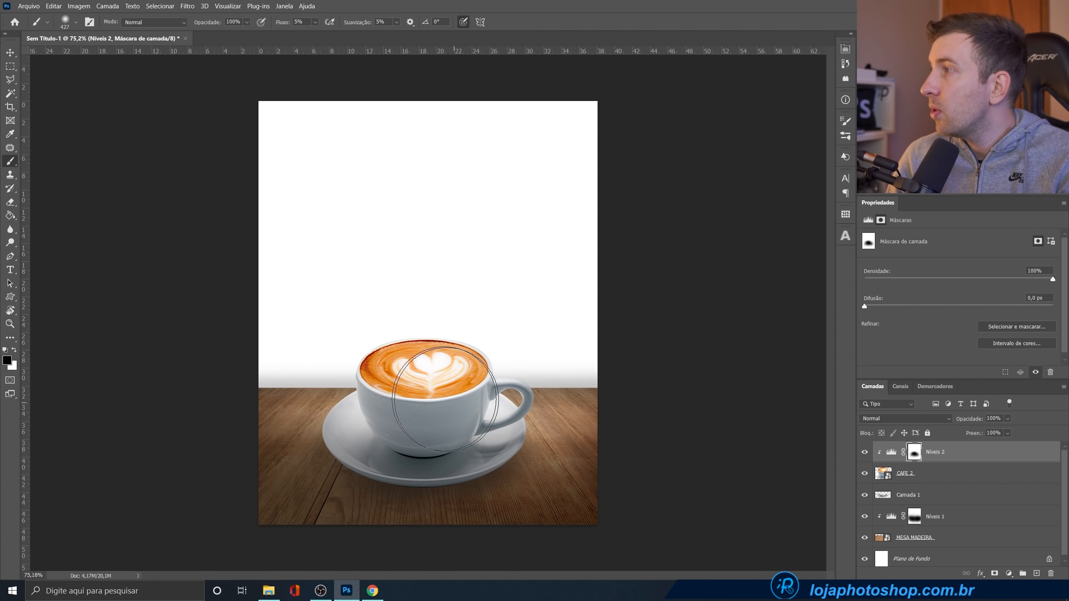
{"action": "scroll", "coordinate": [425, 387], "scroll_direction": "up", "scroll_amount": 3}
{"action": "scroll", "coordinate": [440, 360], "scroll_direction": "down", "scroll_amount": 1}
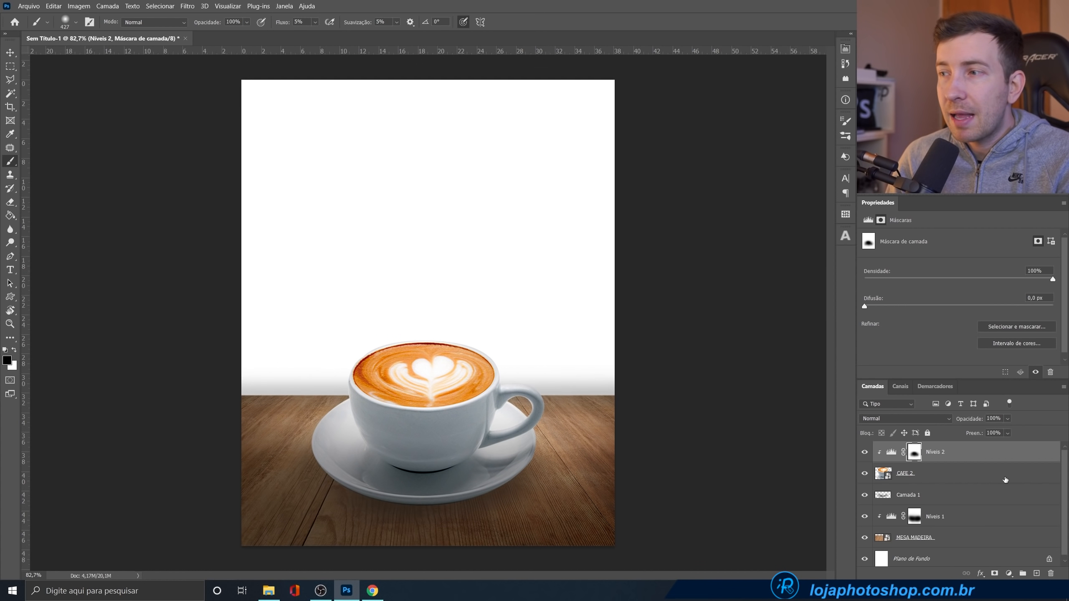
- Add a solid colour fill layer in dark brown #27221d directly above Plano de Fundo
{"action": "scroll", "coordinate": [1005, 480], "scroll_direction": "down", "scroll_amount": 1}
{"action": "left_click", "coordinate": [939, 556]}
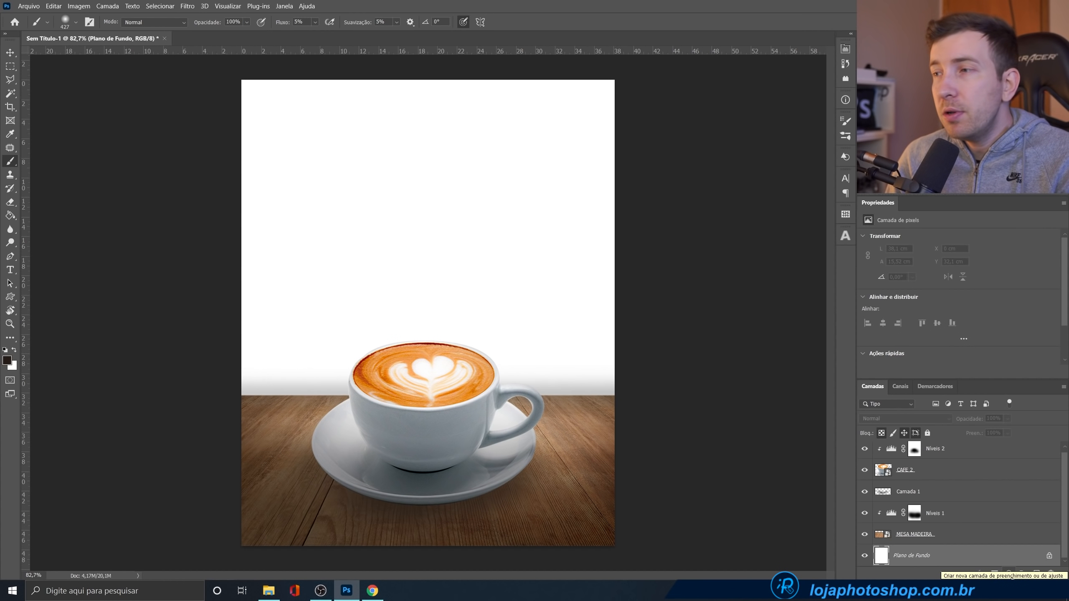
{"action": "left_click", "coordinate": [1012, 578]}
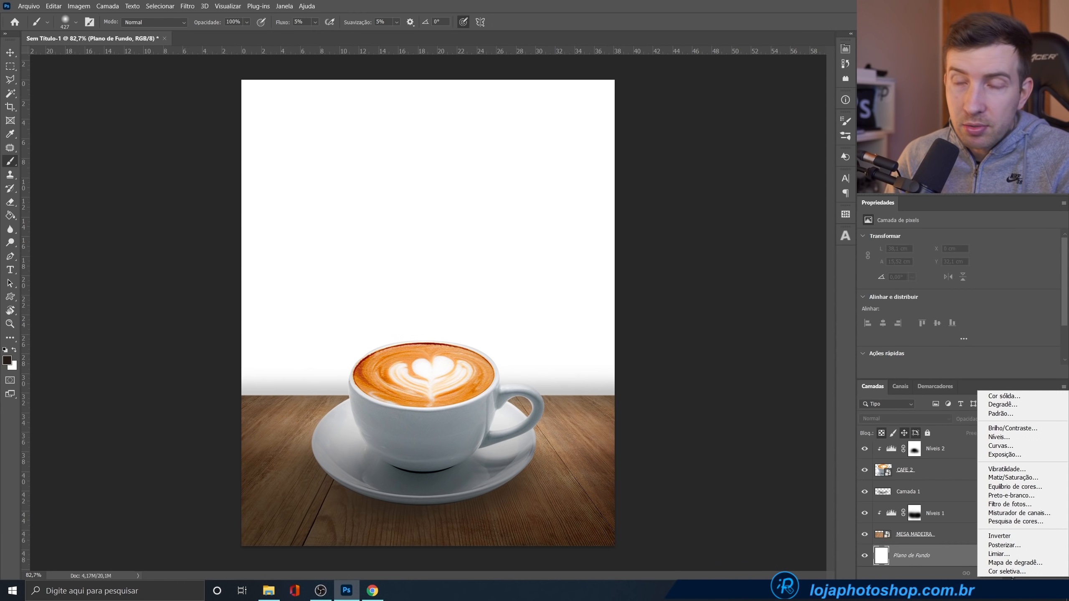
{"action": "left_click", "coordinate": [1013, 579]}
{"action": "left_click", "coordinate": [1012, 579]}
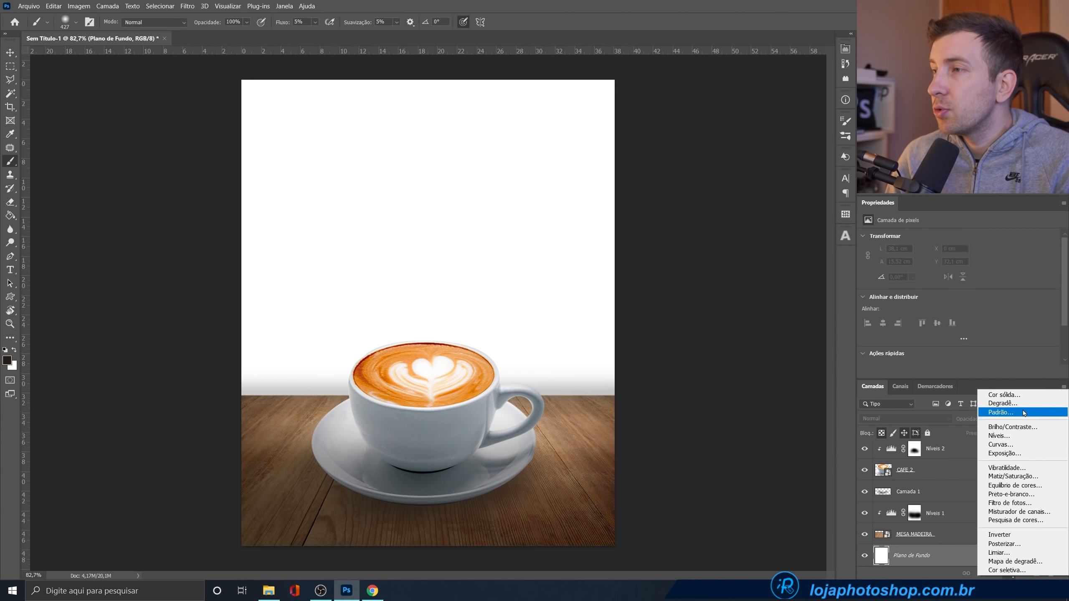
{"action": "left_click", "coordinate": [1020, 395]}
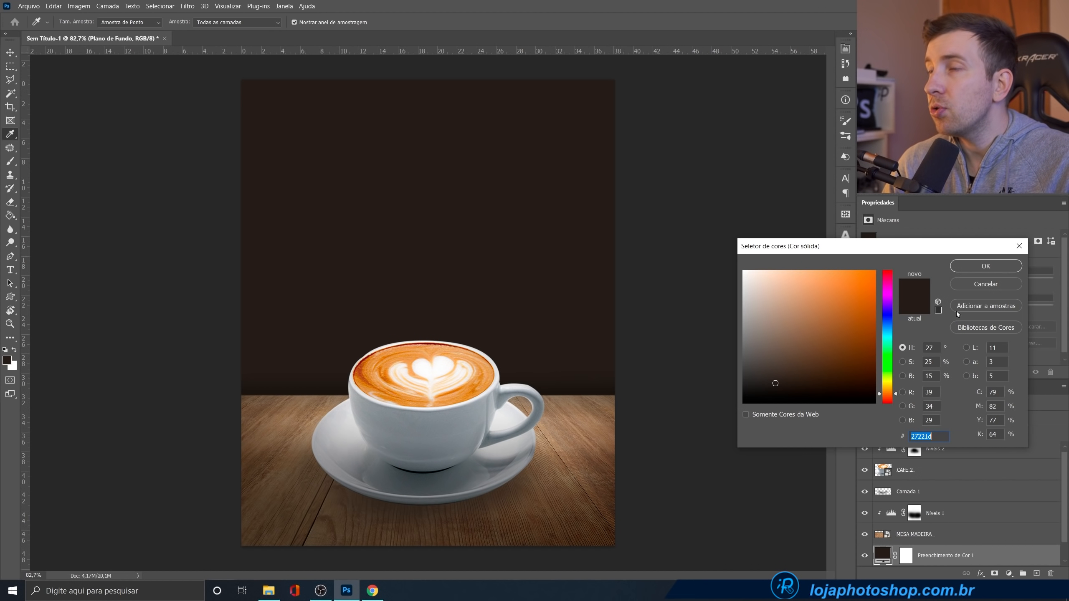
{"action": "left_click", "coordinate": [973, 267]}
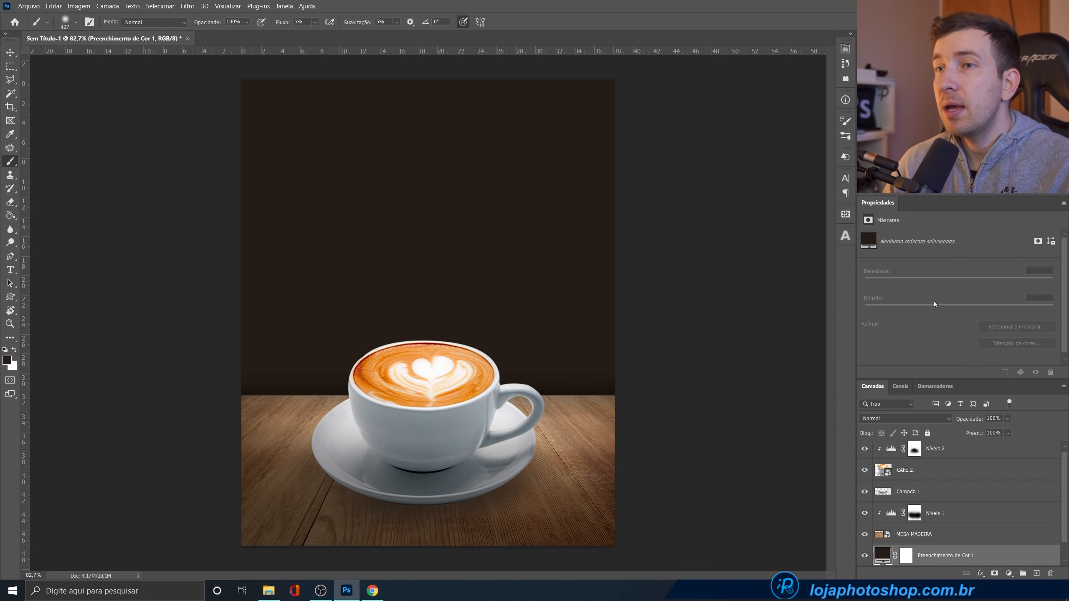
{"action": "scroll", "coordinate": [720, 362], "scroll_direction": "down", "scroll_amount": 4}
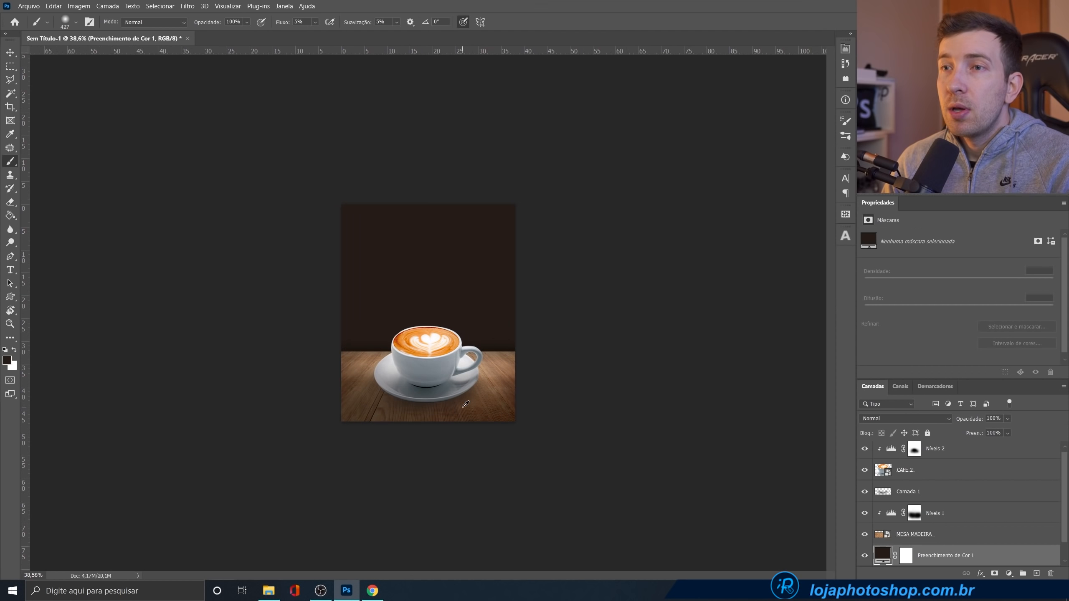
{"action": "scroll", "coordinate": [376, 334], "scroll_direction": "up", "scroll_amount": 2}
{"action": "scroll", "coordinate": [375, 333], "scroll_direction": "up", "scroll_amount": 3}
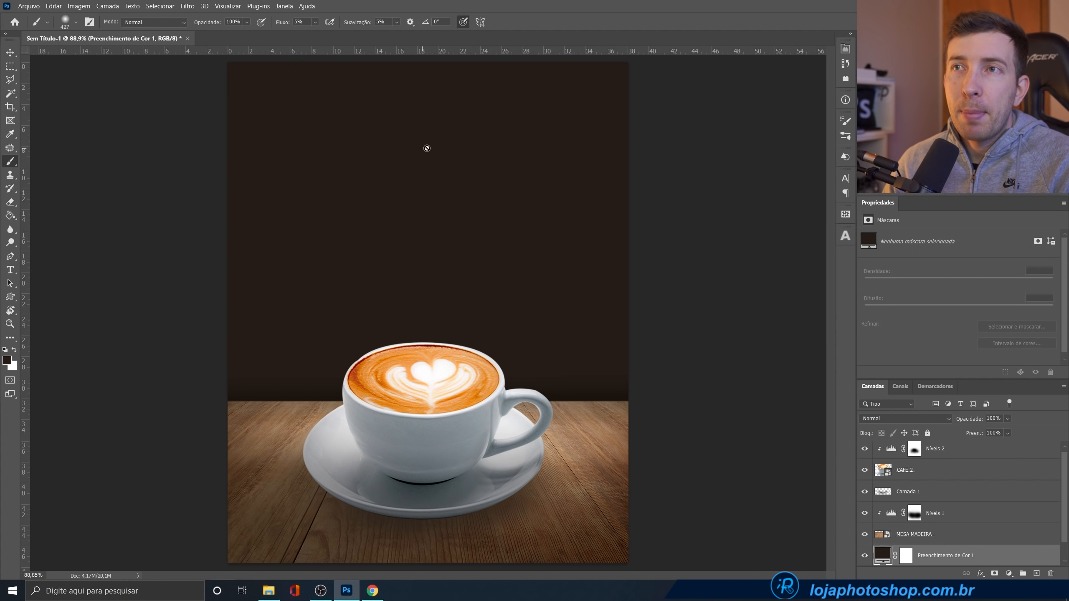
- Place the FUMAÇA image from the CAFE SOCIAL MEDIA folder above the cup and bring its layer to the top of the stack
{"action": "left_click", "coordinate": [269, 591]}
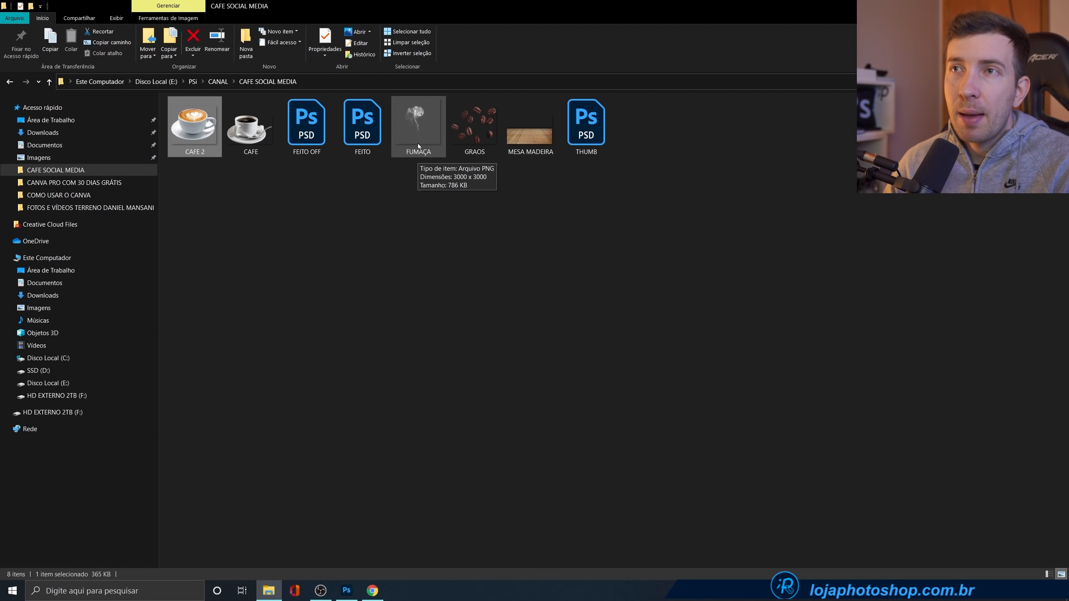
{"action": "left_click_drag", "start_coordinate": [419, 137], "coordinate": [464, 373]}
{"action": "left_click_drag", "start_coordinate": [493, 317], "coordinate": [489, 244]}
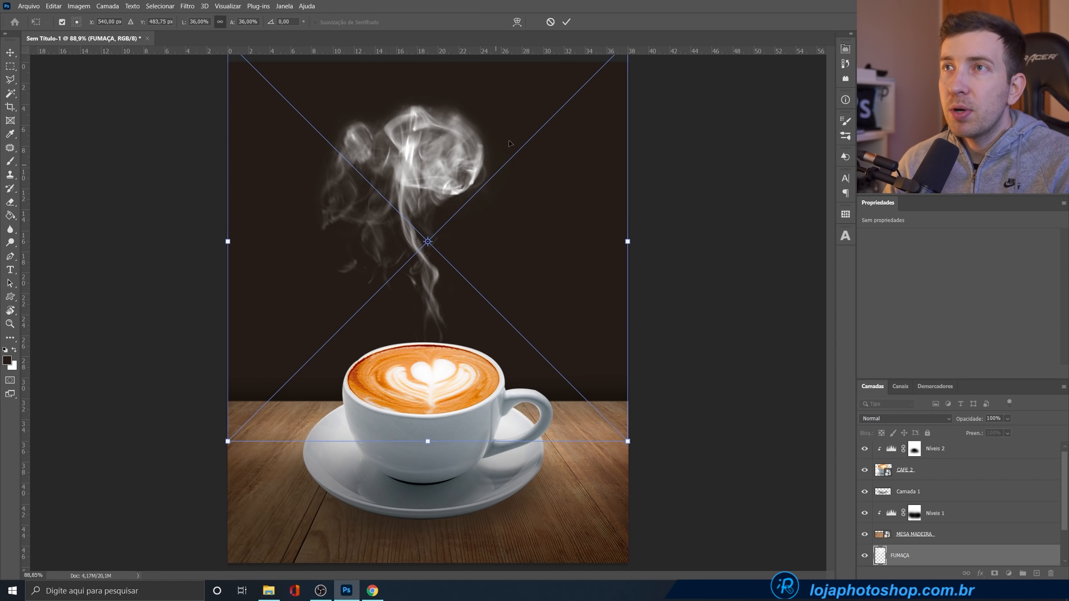
{"action": "left_click", "coordinate": [564, 22]}
{"action": "key", "text": "b"}
{"action": "left_click_drag", "start_coordinate": [932, 557], "coordinate": [935, 442]}
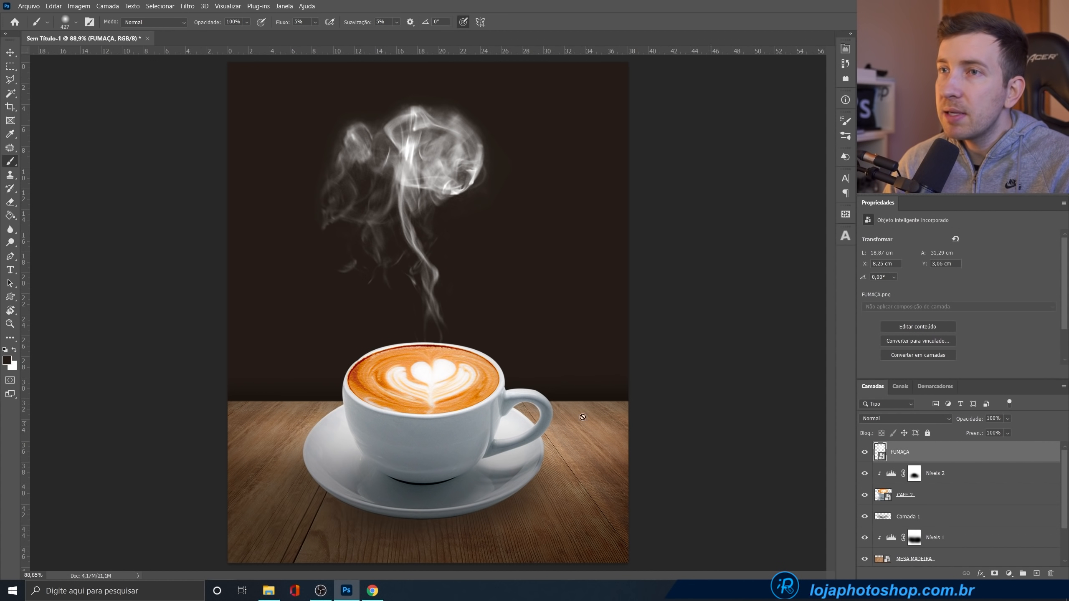
{"action": "left_click", "coordinate": [865, 453]}
{"action": "left_click", "coordinate": [865, 453]}
- Reposition the smoke over the coffee and rotate it about 9.16°
{"action": "key", "text": "v"}
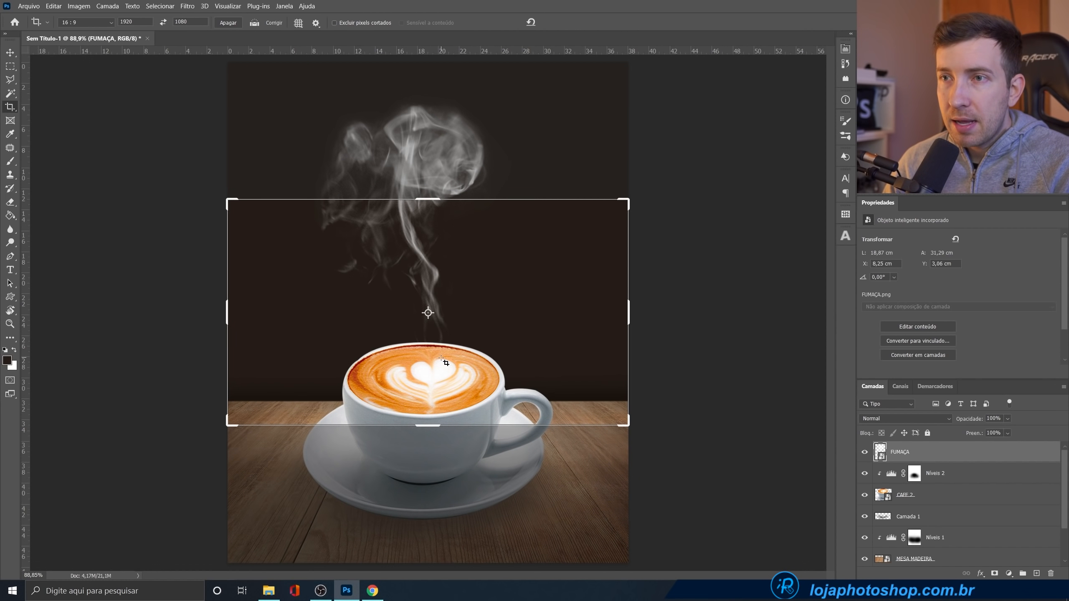
{"action": "mouse_move", "coordinate": [440, 301]}
{"action": "left_mouse_down"}
{"action": "mouse_move", "coordinate": [437, 245]}
{"action": "mouse_move", "coordinate": [424, 266]}
{"action": "mouse_move", "coordinate": [439, 281]}
{"action": "mouse_move", "coordinate": [460, 248]}
{"action": "left_mouse_up"}
{"action": "scroll", "coordinate": [436, 261], "scroll_direction": "down", "scroll_amount": 4}
{"action": "scroll", "coordinate": [436, 260], "scroll_direction": "up", "scroll_amount": 3}
{"action": "key", "text": "ctrl+t"}
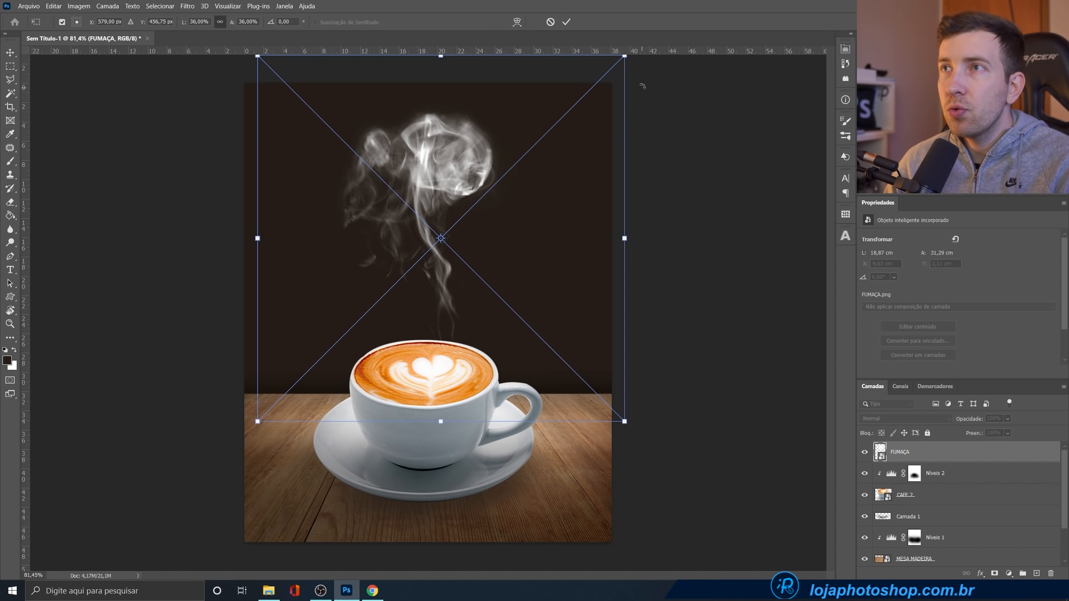
{"action": "left_click_drag", "start_coordinate": [656, 437], "coordinate": [604, 456]}
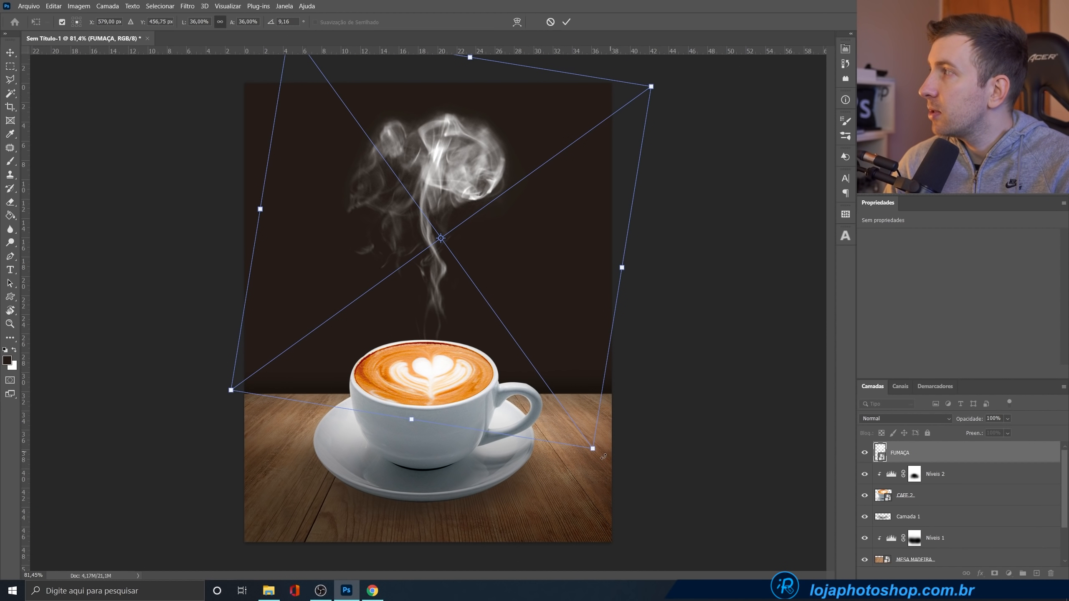
{"action": "left_click_drag", "start_coordinate": [535, 371], "coordinate": [534, 374]}
{"action": "left_click", "coordinate": [566, 23]}
- Nudge the smoke closer to the coffee and lower the FUMAÇA layer's opacity to 16%
{"action": "left_click_drag", "start_coordinate": [450, 218], "coordinate": [447, 225]}
{"action": "left_click_drag", "start_coordinate": [1006, 422], "coordinate": [977, 429]}
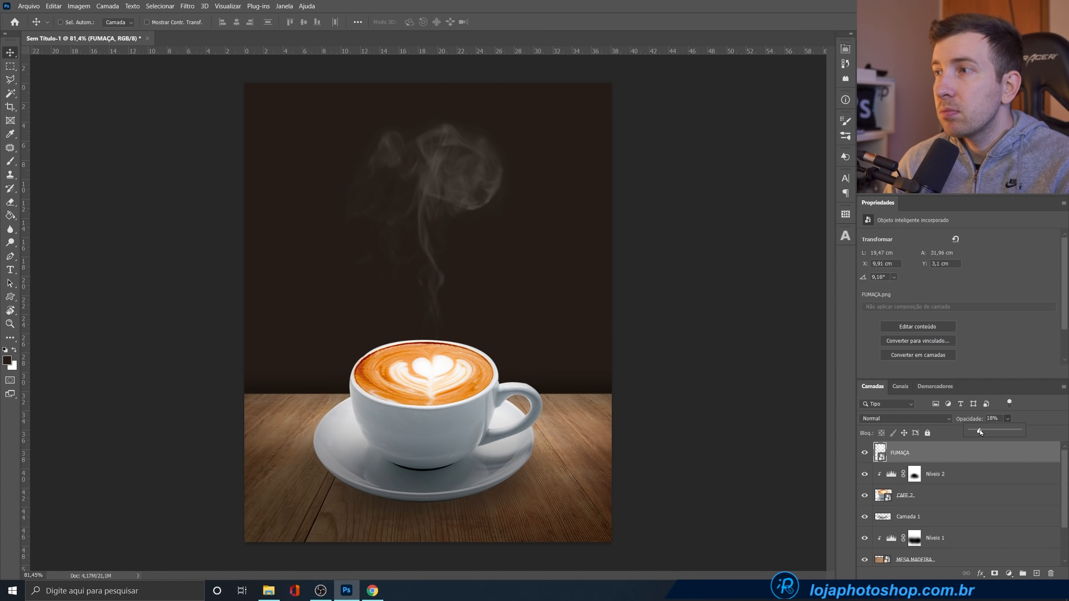
{"action": "left_click_drag", "start_coordinate": [978, 430], "coordinate": [979, 430]}
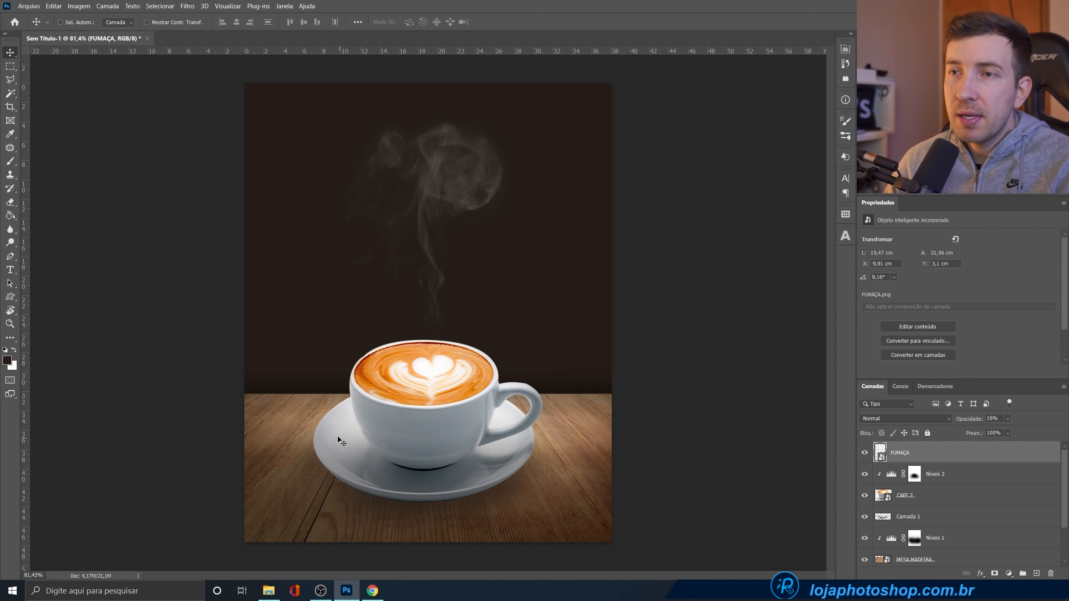
- Place the GRAOS coffee bean image at 67.5% scale, spread above the cup with its centre at about Y 490 px
{"action": "left_click", "coordinate": [268, 596]}
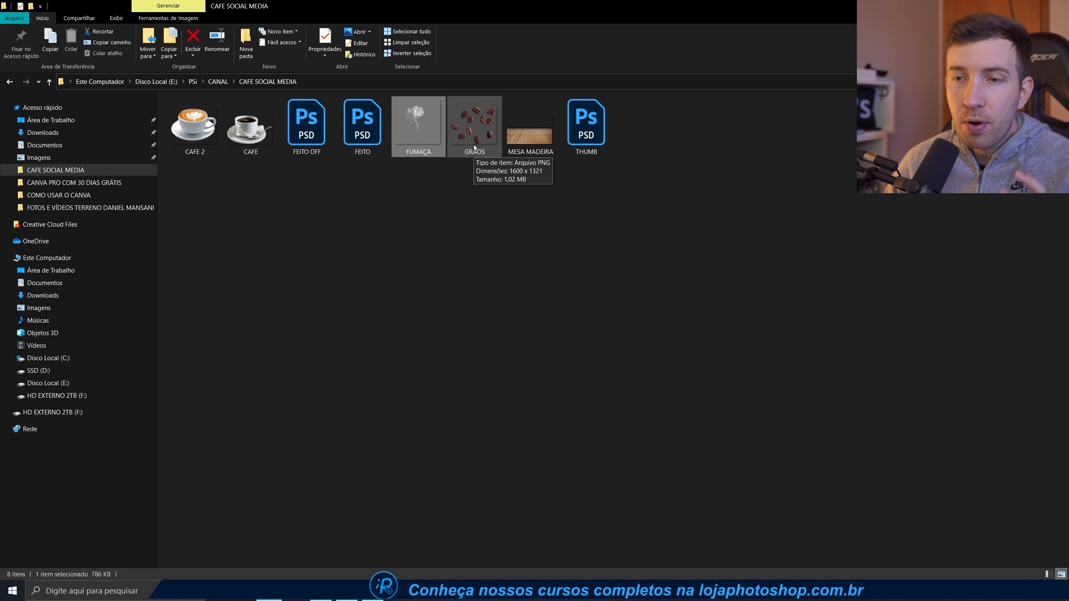
{"action": "left_click_drag", "start_coordinate": [474, 148], "coordinate": [424, 358]}
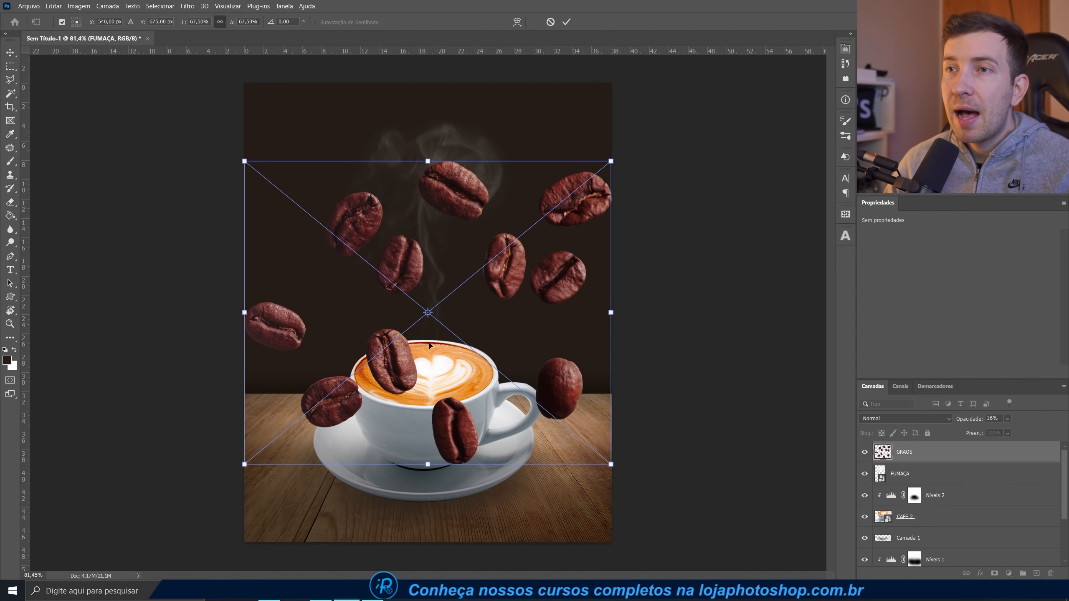
{"action": "left_click", "coordinate": [518, 288]}
{"action": "left_click_drag", "start_coordinate": [517, 288], "coordinate": [517, 251]}
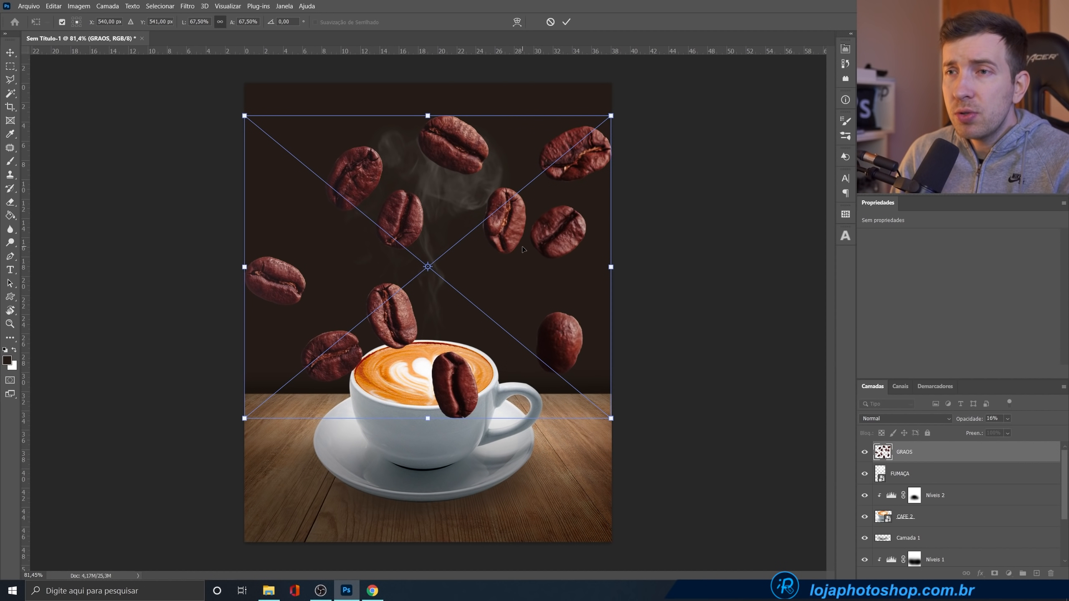
{"action": "left_click_drag", "start_coordinate": [524, 249], "coordinate": [526, 219]}
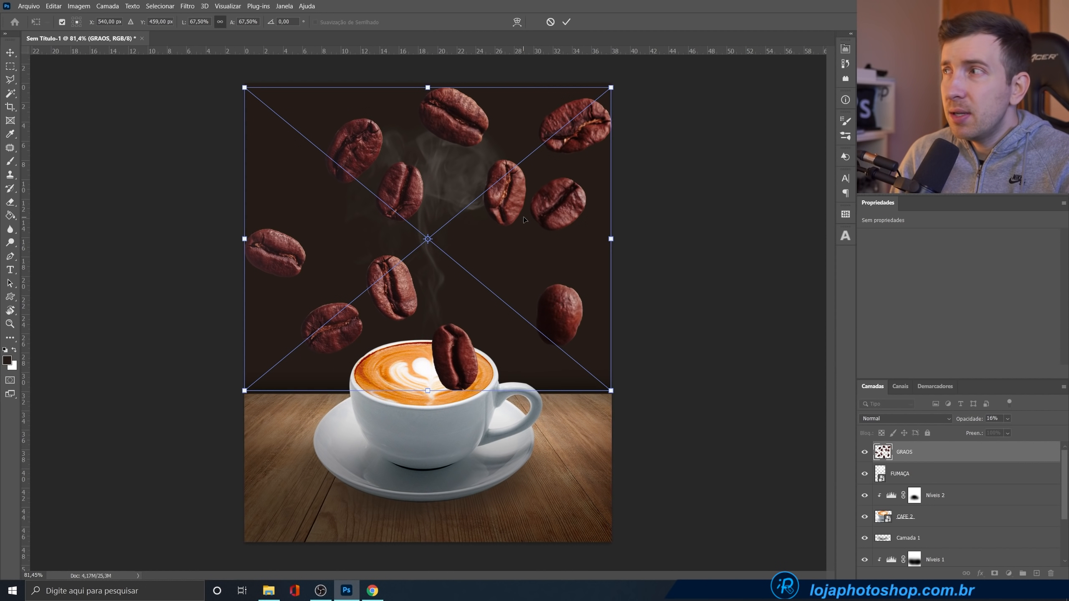
{"action": "left_click_drag", "start_coordinate": [552, 94], "coordinate": [556, 119]}
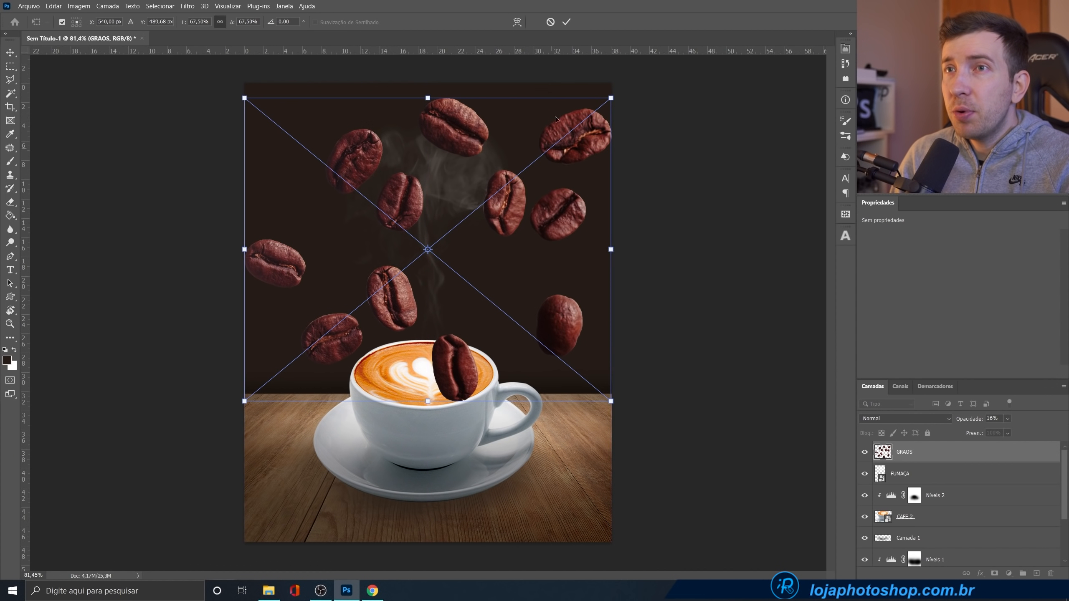
{"action": "left_click", "coordinate": [567, 22]}
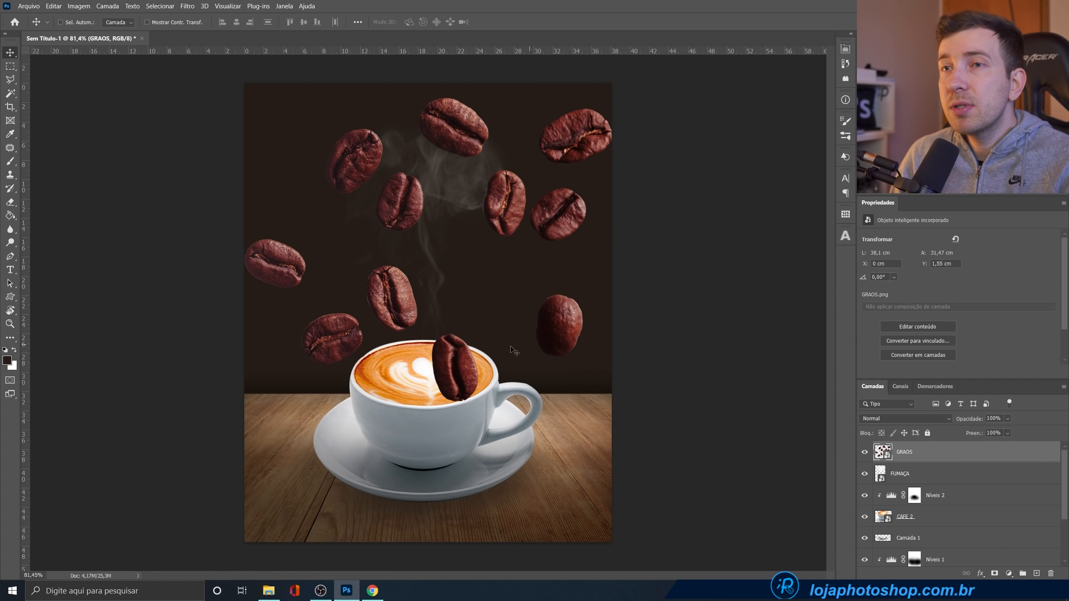
- Lasso the bean overlapping the coffee, rasterize the GRAOS layer and cut that bean onto its own layer
{"action": "right_click", "coordinate": [10, 79]}
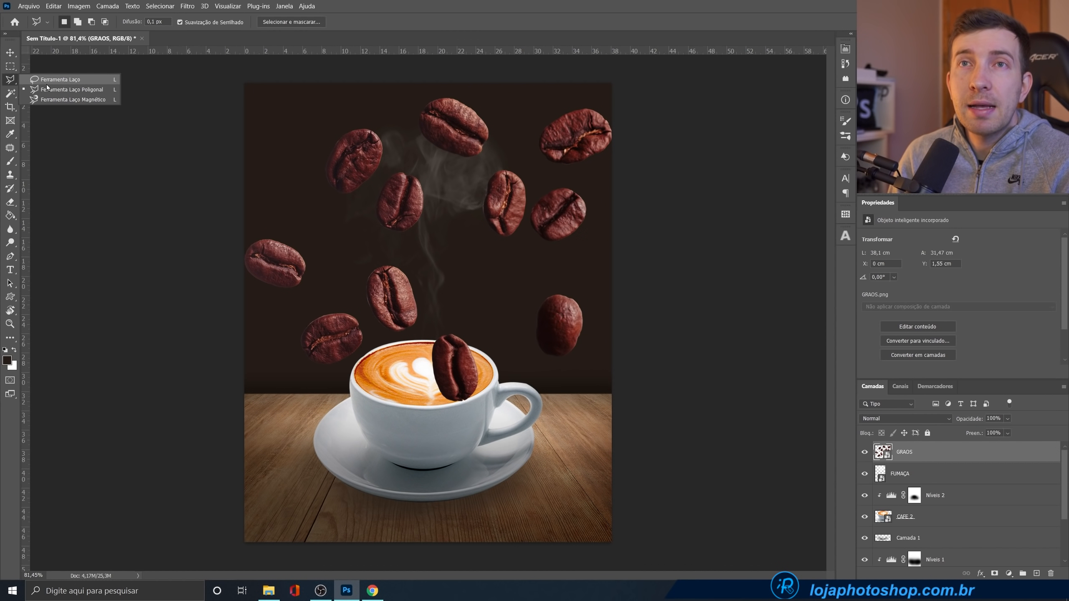
{"action": "left_click", "coordinate": [60, 80]}
{"action": "mouse_move", "coordinate": [430, 327]}
{"action": "left_mouse_down"}
{"action": "mouse_move", "coordinate": [423, 382]}
{"action": "mouse_move", "coordinate": [442, 423]}
{"action": "mouse_move", "coordinate": [485, 409]}
{"action": "mouse_move", "coordinate": [485, 332]}
{"action": "mouse_move", "coordinate": [446, 323]}
{"action": "left_mouse_up"}
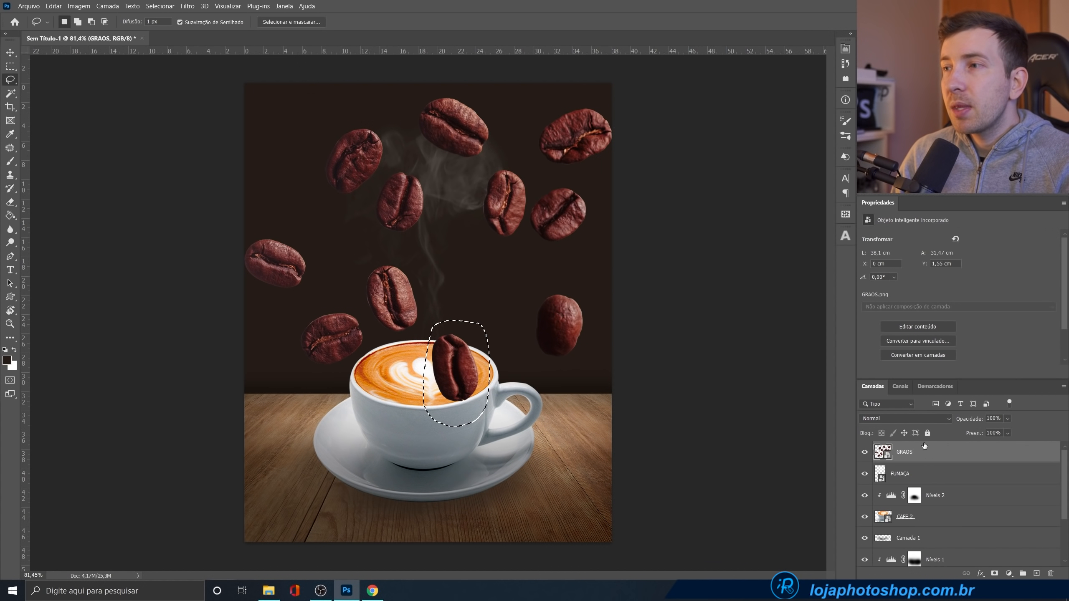
{"action": "right_click", "coordinate": [935, 456]}
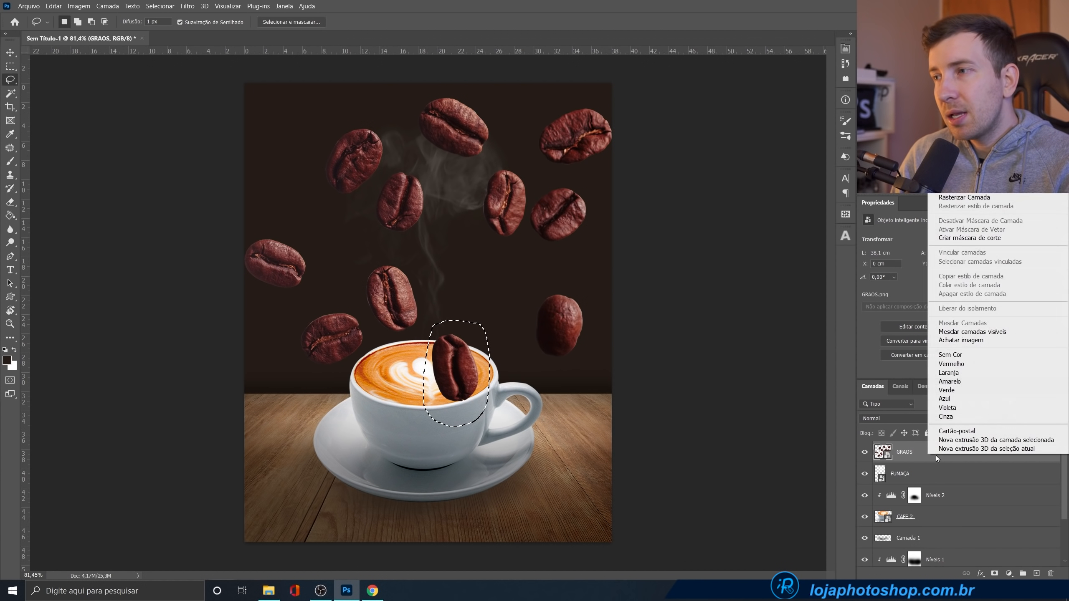
{"action": "left_click", "coordinate": [972, 200]}
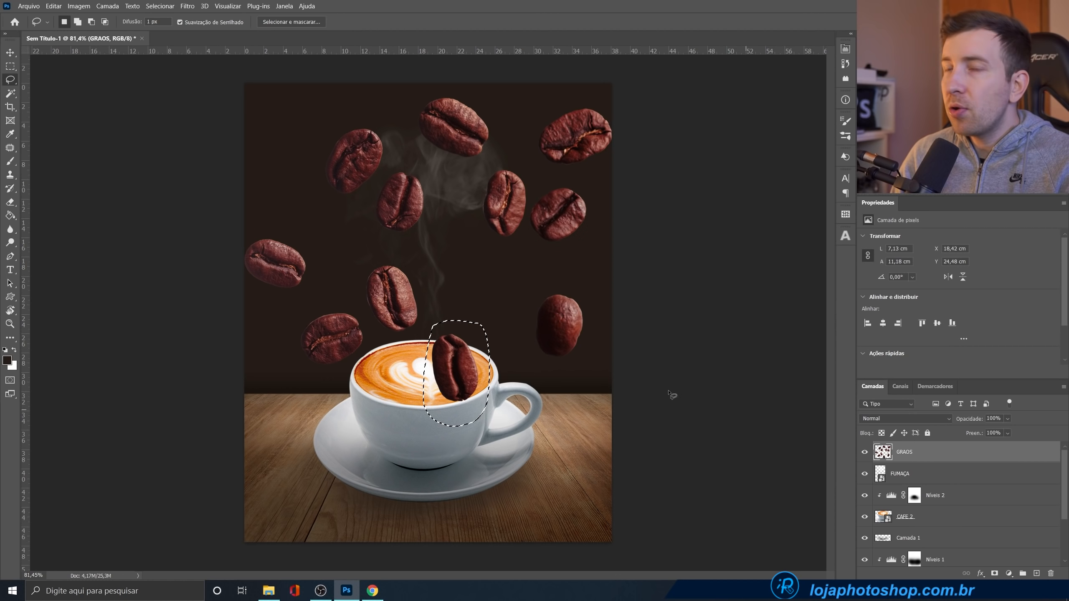
{"action": "key", "text": "ctrl+j"}
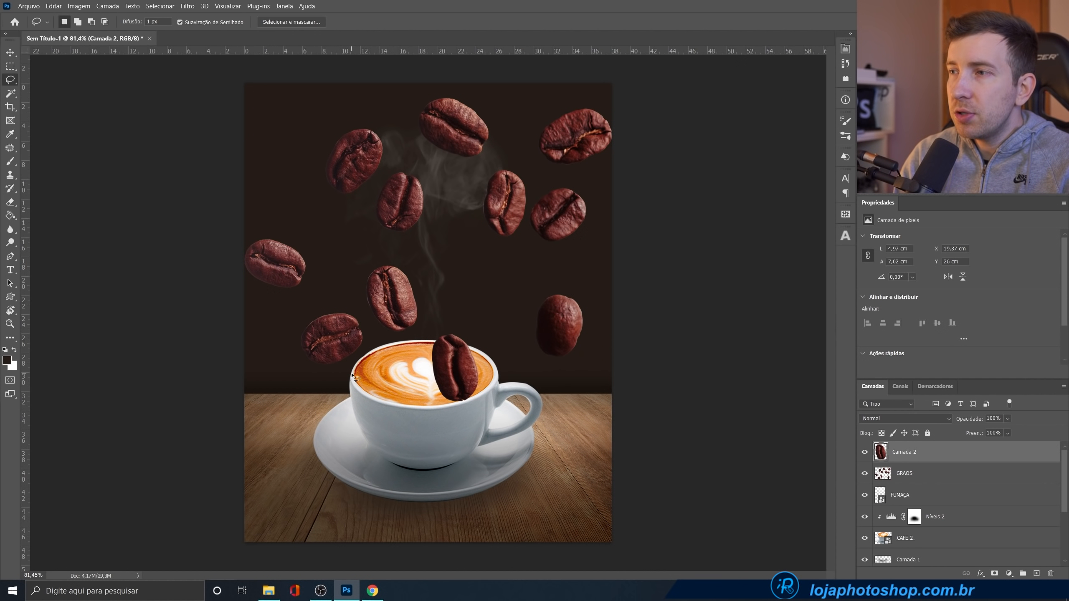
{"action": "left_click", "coordinate": [863, 453]}
{"action": "left_click", "coordinate": [864, 452]}
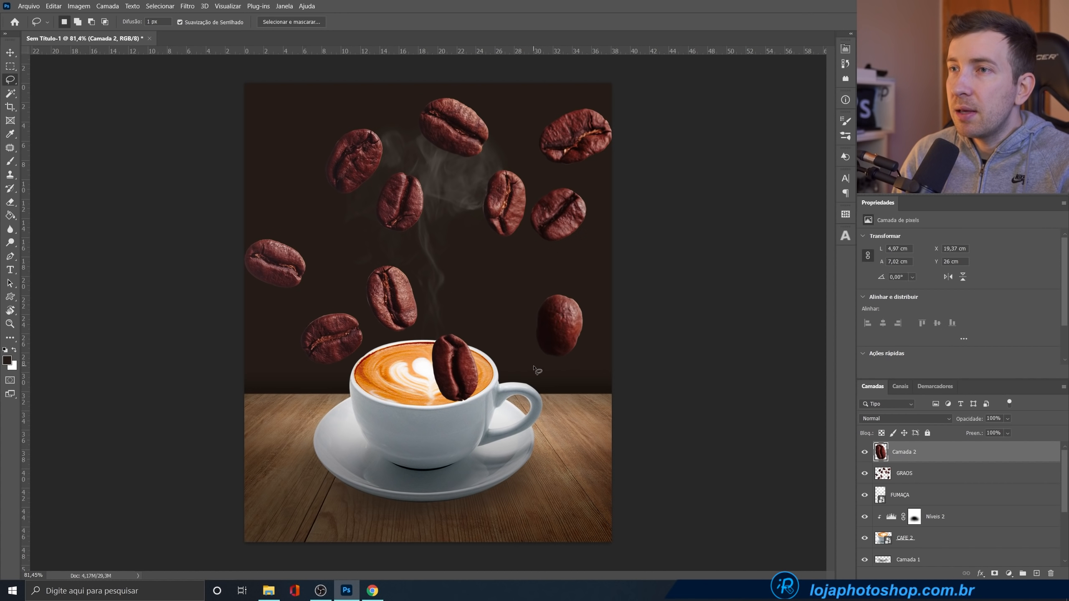
- Lasso the bean beside the cup's left rim on GRAOS, cut it to a new layer and check both separated beans' visibility
{"action": "left_click", "coordinate": [903, 475]}
{"action": "mouse_move", "coordinate": [323, 307]}
{"action": "left_mouse_down"}
{"action": "mouse_move", "coordinate": [289, 331]}
{"action": "mouse_move", "coordinate": [312, 372]}
{"action": "mouse_move", "coordinate": [391, 370]}
{"action": "left_mouse_up"}
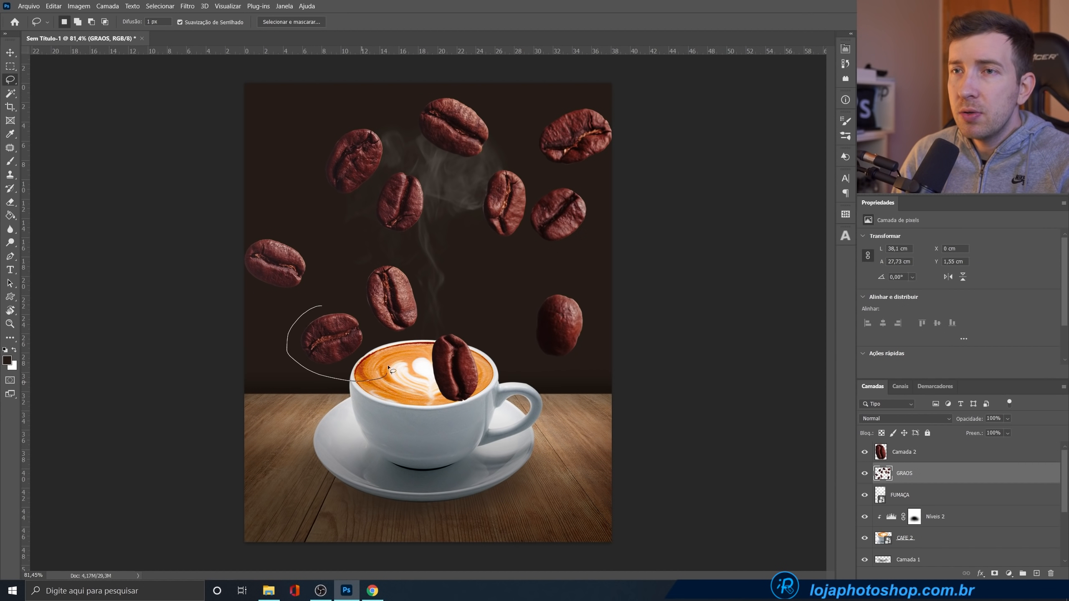
{"action": "left_click_drag", "start_coordinate": [363, 319], "coordinate": [357, 314]}
{"action": "key", "text": "ctrl+shift+j"}
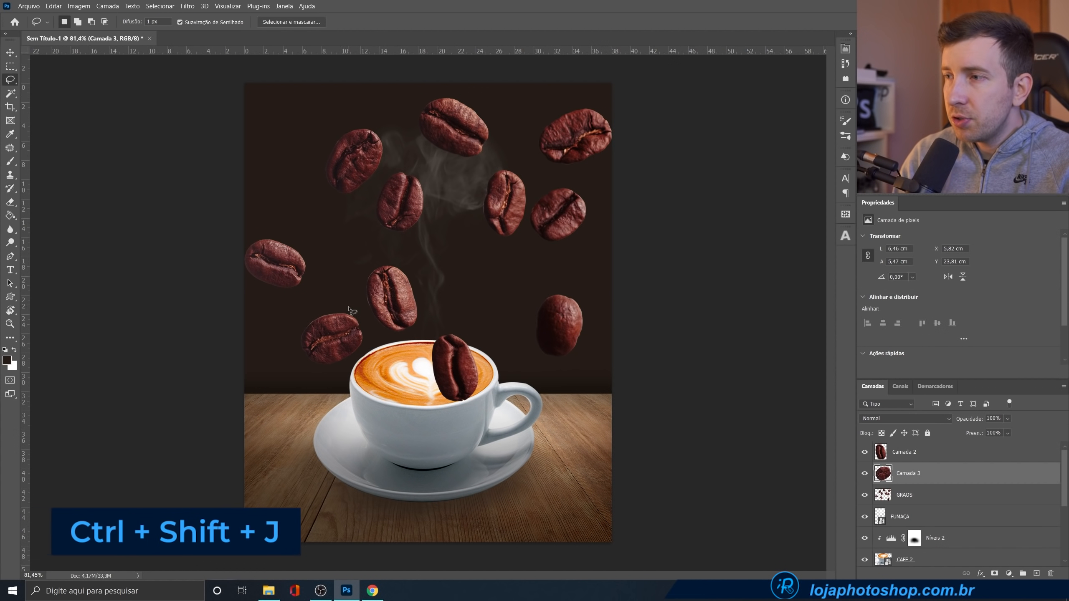
{"action": "left_click", "coordinate": [865, 473]}
{"action": "left_click", "coordinate": [865, 473]}
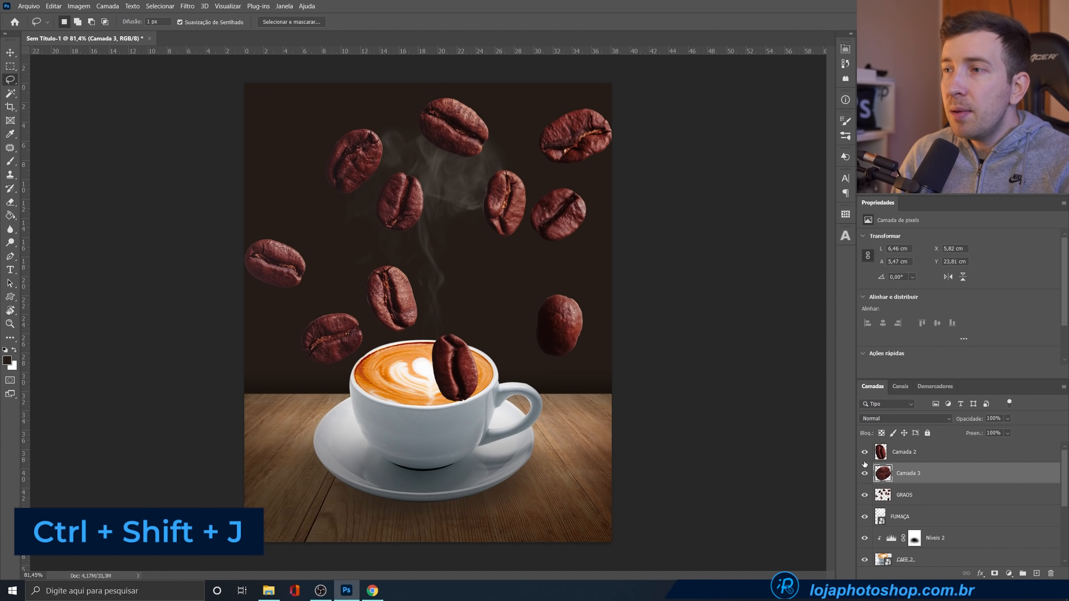
{"action": "left_click", "coordinate": [864, 454]}
{"action": "left_click", "coordinate": [861, 457]}
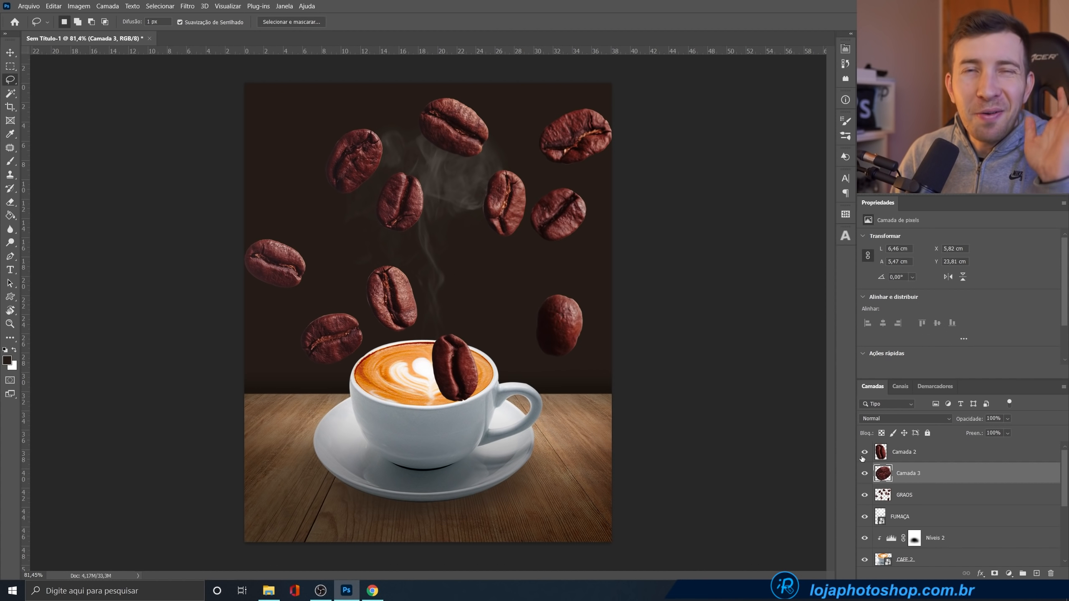
- Cut the bean at the artwork's far left edge from GRAOS onto its own layer
{"action": "left_click", "coordinate": [911, 502]}
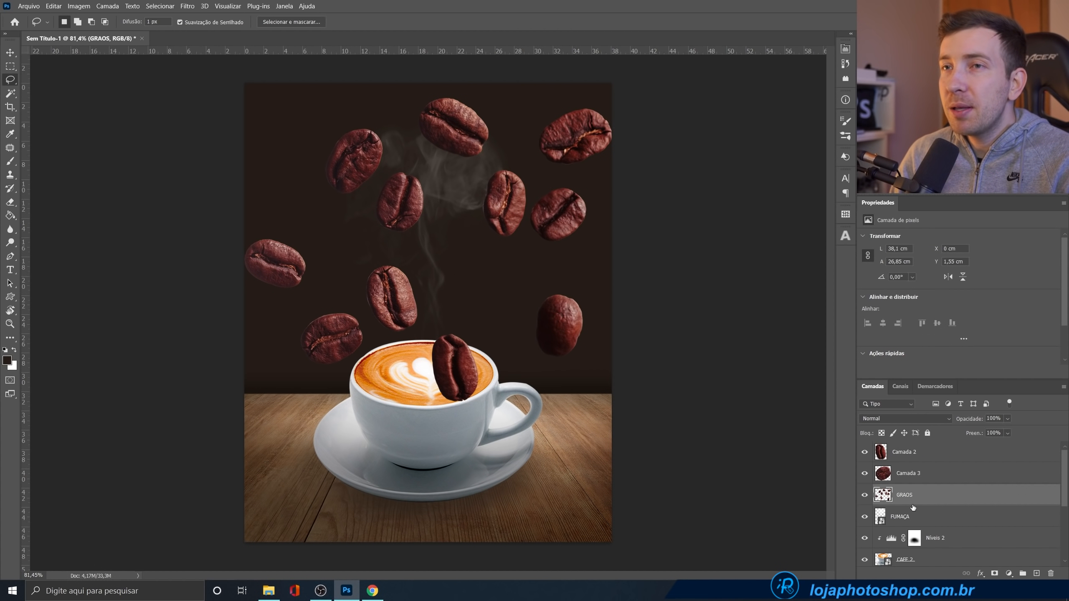
{"action": "mouse_move", "coordinate": [307, 306]}
{"action": "left_mouse_down"}
{"action": "mouse_move", "coordinate": [294, 227]}
{"action": "mouse_move", "coordinate": [252, 225]}
{"action": "left_mouse_up"}
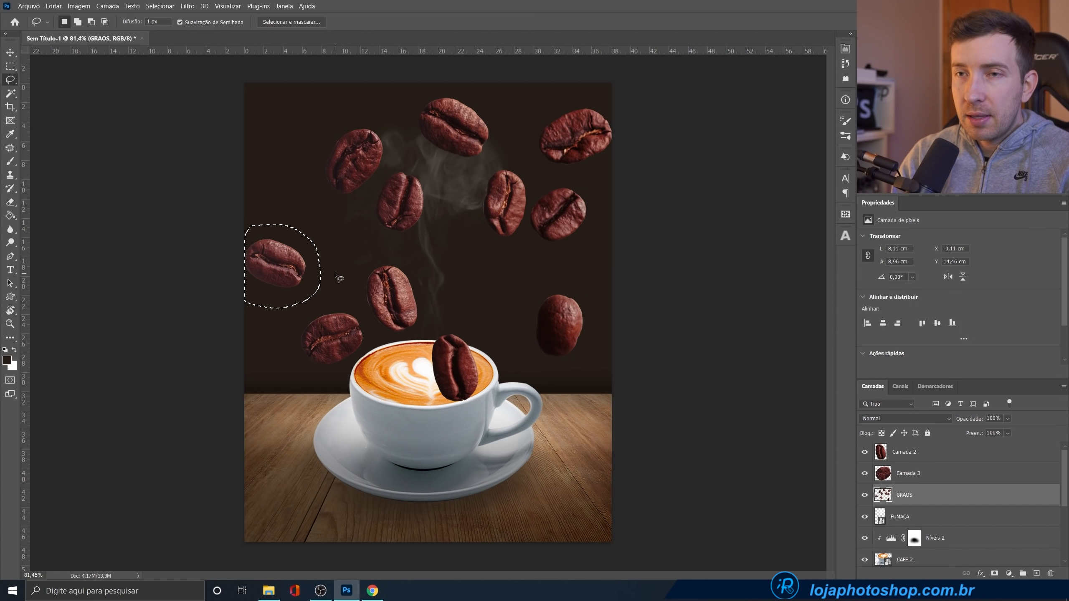
{"action": "key", "text": "ctrl+j"}
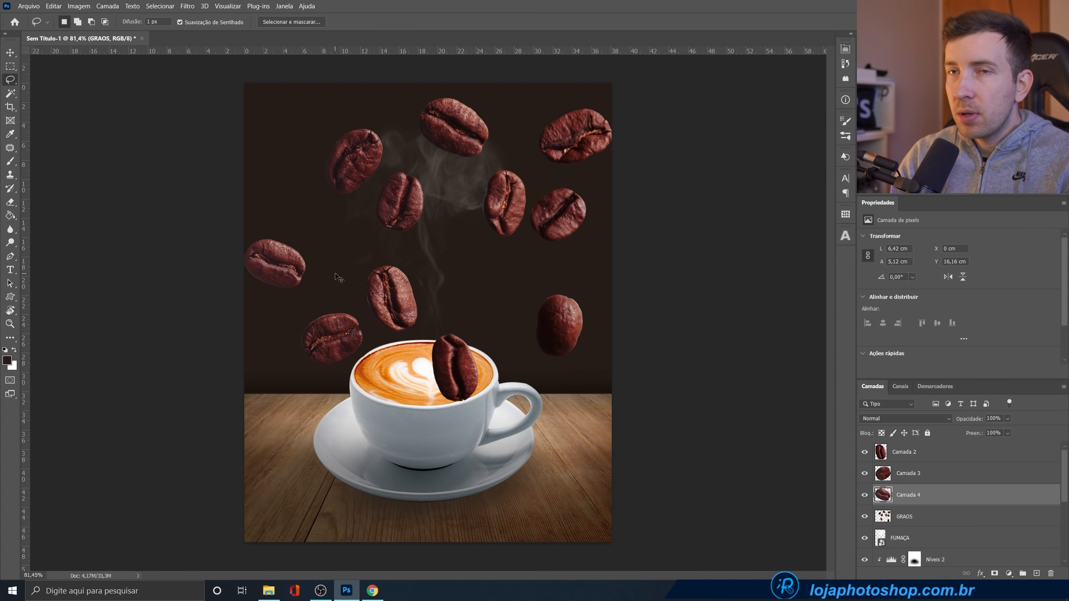
- Cut the bean directly above the left half of the coffee from GRAOS onto its own layer
{"action": "left_click", "coordinate": [922, 525]}
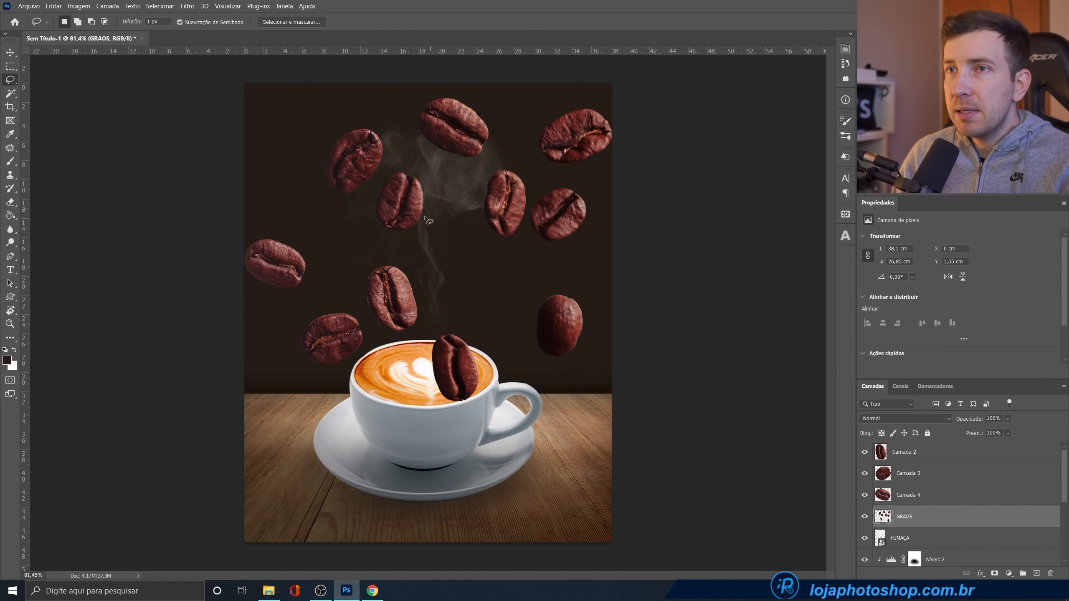
{"action": "left_click", "coordinate": [865, 517]}
{"action": "left_click", "coordinate": [866, 516]}
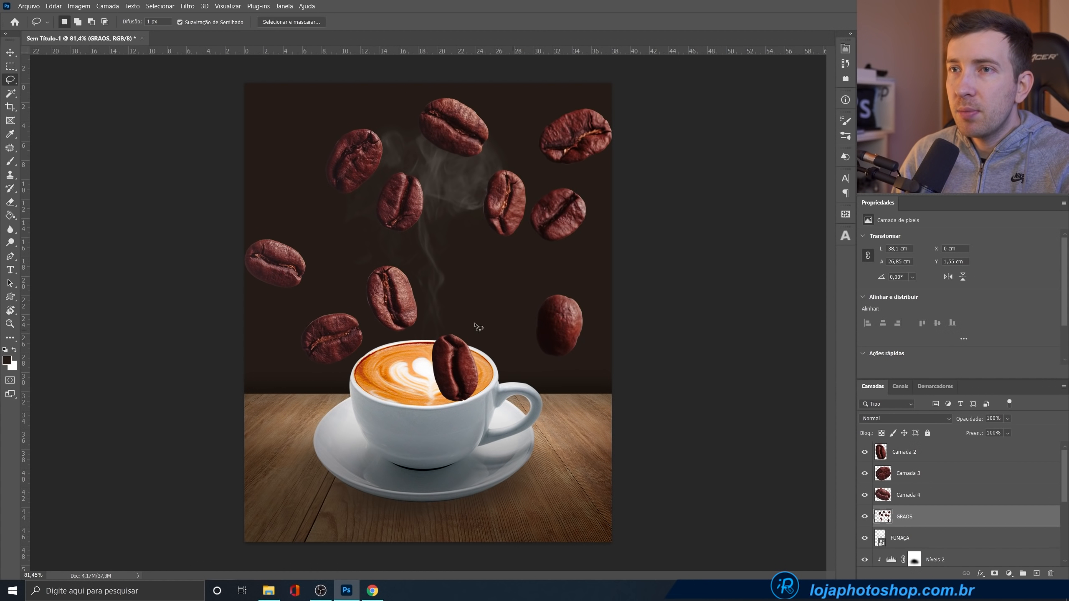
{"action": "left_click_drag", "start_coordinate": [438, 315], "coordinate": [409, 257]}
{"action": "key", "text": "ctrl+j"}
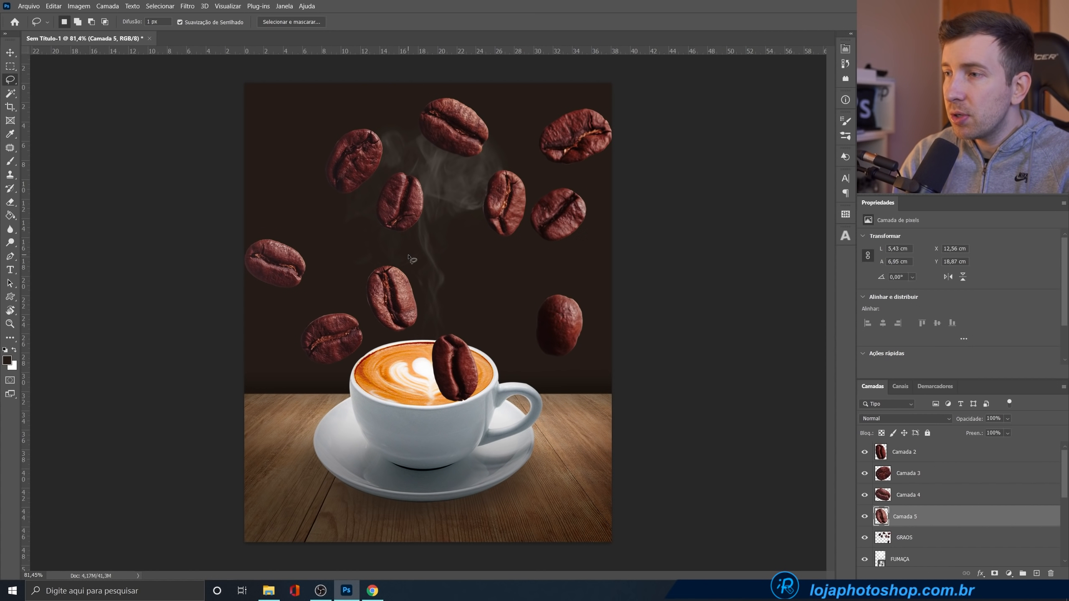
- Cut the rounded bean above the cup's handle from GRAOS onto its own layer
{"action": "left_click", "coordinate": [913, 535]}
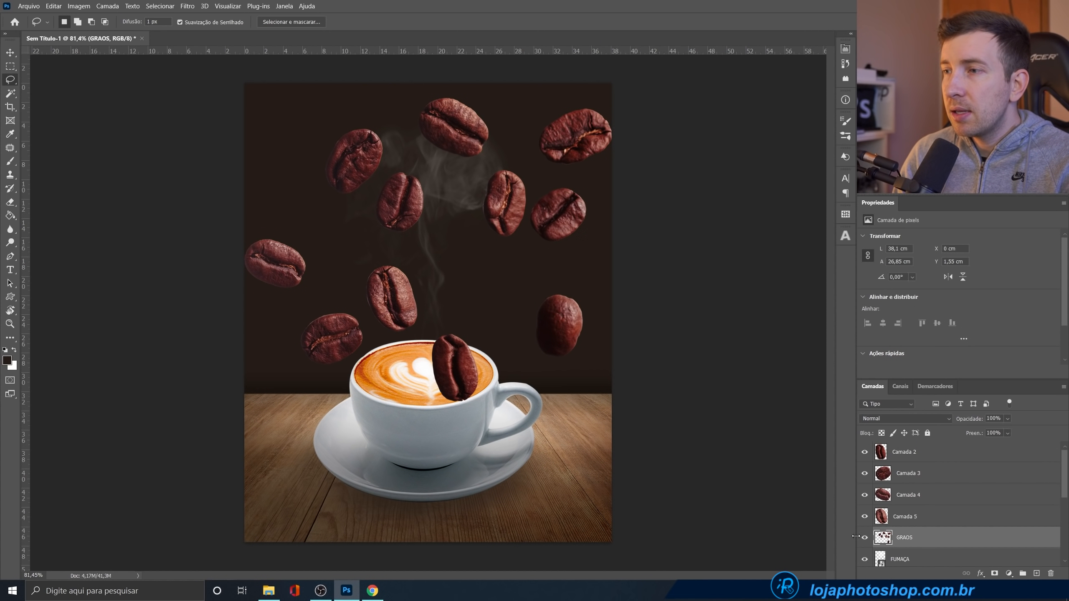
{"action": "left_click", "coordinate": [864, 538]}
{"action": "left_click", "coordinate": [864, 538]}
{"action": "mouse_move", "coordinate": [583, 294]}
{"action": "left_mouse_down"}
{"action": "mouse_move", "coordinate": [589, 359]}
{"action": "mouse_move", "coordinate": [585, 296]}
{"action": "left_mouse_up"}
{"action": "key", "text": "ctrl+j"}
- Cut the upright bean just left of the smoke column from GRAOS onto its own layer
{"action": "left_click", "coordinate": [865, 559]}
{"action": "left_click", "coordinate": [864, 558]}
{"action": "mouse_move", "coordinate": [390, 174]}
{"action": "left_mouse_down"}
{"action": "mouse_move", "coordinate": [377, 193]}
{"action": "mouse_move", "coordinate": [422, 154]}
{"action": "mouse_move", "coordinate": [411, 154]}
{"action": "left_mouse_up"}
{"action": "key", "text": "ctrl+j"}
{"action": "key", "text": "Return"}
- Cut the upright bean just right of the smoke from GRAOS onto its own layer
{"action": "left_click", "coordinate": [946, 557]}
{"action": "key", "text": "ctrl+j"}
{"action": "left_click", "coordinate": [913, 561]}
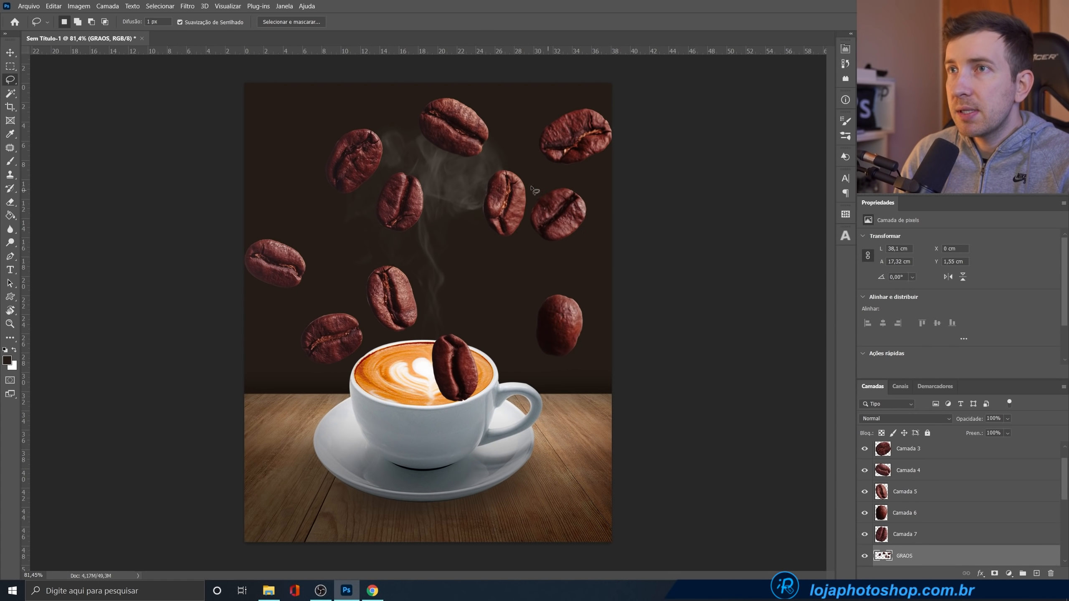
{"action": "mouse_move", "coordinate": [488, 168]}
{"action": "left_mouse_down"}
{"action": "mouse_move", "coordinate": [476, 188]}
{"action": "mouse_move", "coordinate": [480, 234]}
{"action": "left_mouse_up"}
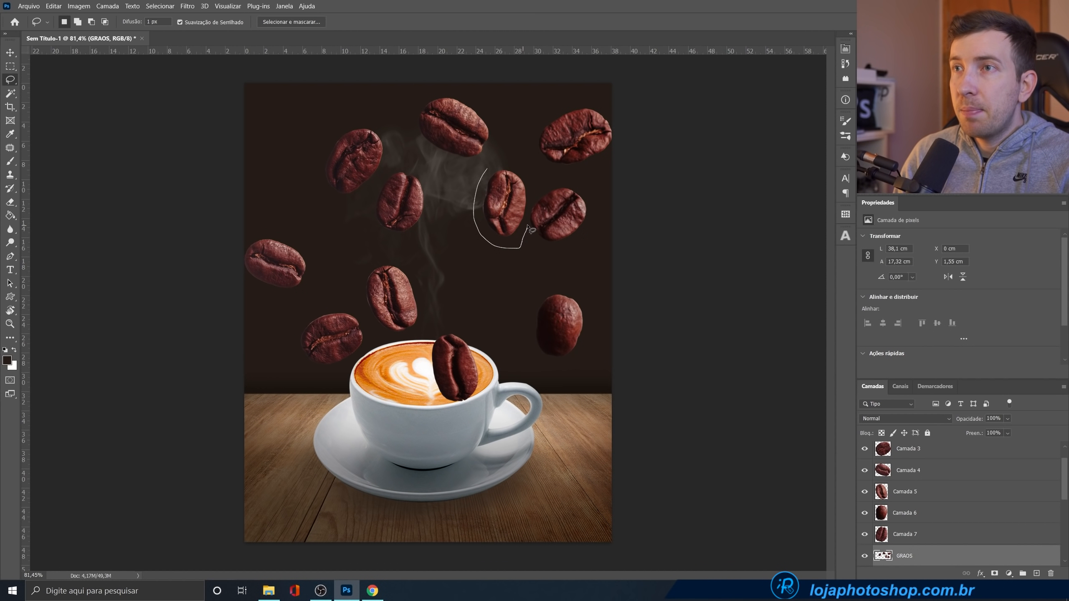
{"action": "left_click_drag", "start_coordinate": [525, 168], "coordinate": [526, 168]}
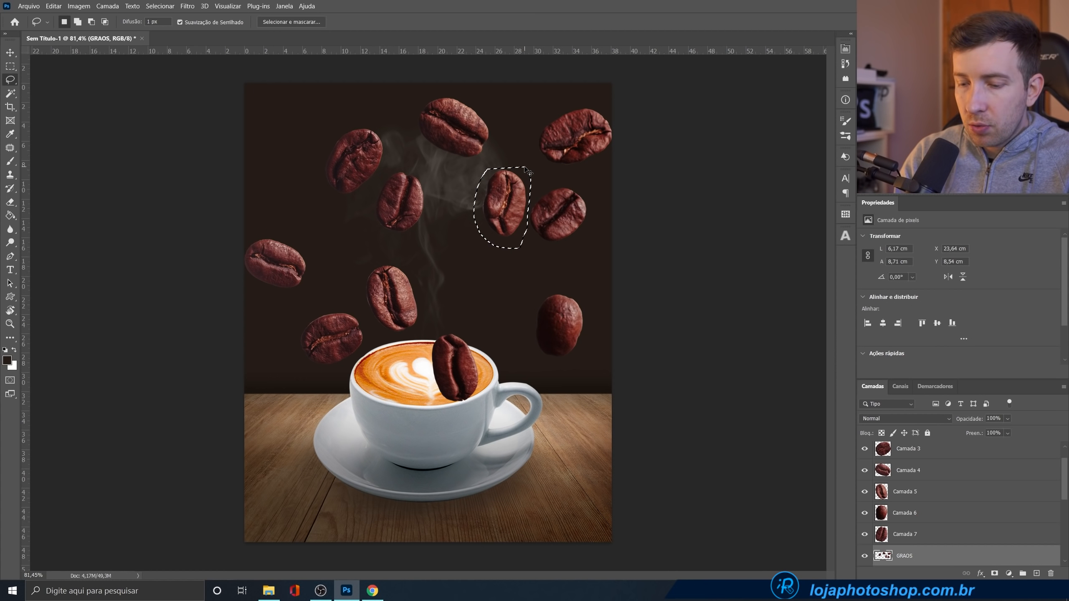
{"action": "key", "text": "ctrl+j"}
{"action": "scroll", "coordinate": [1048, 495], "scroll_direction": "down", "scroll_amount": 2}
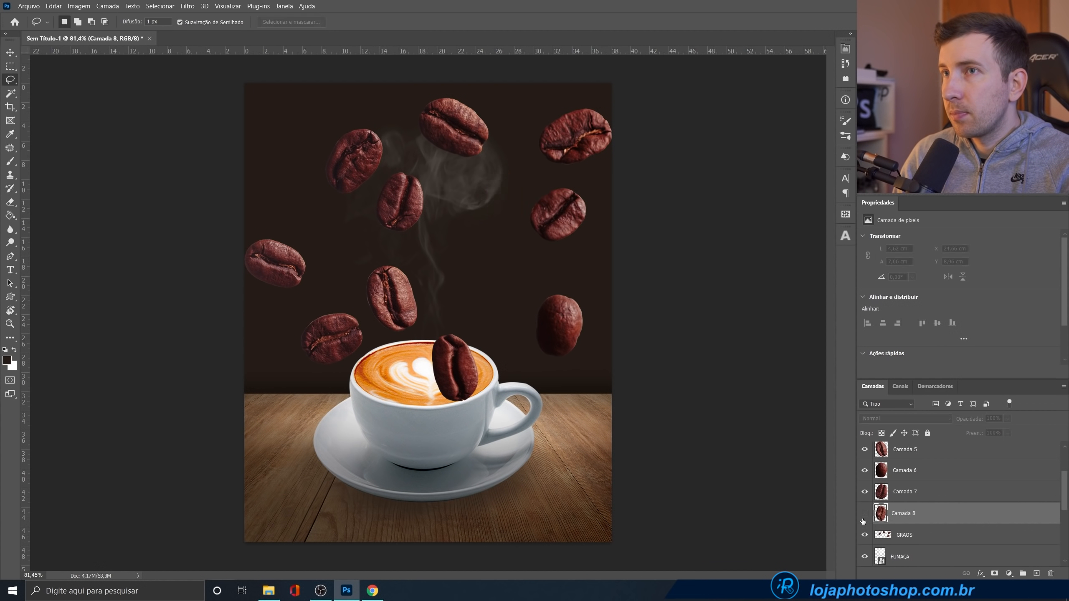
- Cut the bean right of the smoke and the bean in the artwork's upper-right corner from GRAOS onto separate layers
{"action": "left_click", "coordinate": [905, 535]}
{"action": "mouse_move", "coordinate": [555, 193]}
{"action": "left_mouse_down"}
{"action": "mouse_move", "coordinate": [549, 260]}
{"action": "mouse_move", "coordinate": [554, 186]}
{"action": "left_mouse_up"}
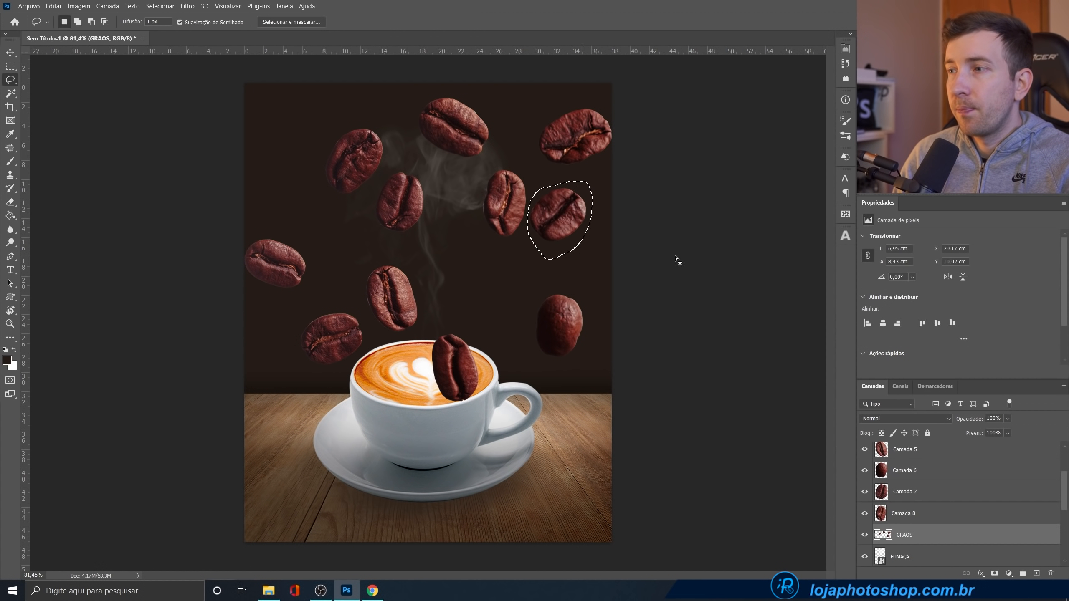
{"action": "key", "text": "ctrl+j"}
{"action": "mouse_move", "coordinate": [547, 101]}
{"action": "left_mouse_down"}
{"action": "mouse_move", "coordinate": [594, 179]}
{"action": "mouse_move", "coordinate": [547, 99]}
{"action": "left_mouse_up"}
{"action": "left_click", "coordinate": [932, 559]}
{"action": "key", "text": "ctrl+j"}
- Cut the dark bean at the smoke's upper left from GRAOS onto its own layer
{"action": "mouse_move", "coordinate": [339, 115]}
{"action": "left_mouse_down"}
{"action": "mouse_move", "coordinate": [381, 185]}
{"action": "mouse_move", "coordinate": [373, 113]}
{"action": "left_mouse_up"}
{"action": "scroll", "coordinate": [930, 535], "scroll_direction": "down", "scroll_amount": 2}
{"action": "left_click", "coordinate": [930, 534]}
{"action": "key", "text": "ctrl+j"}
{"action": "left_click", "coordinate": [904, 555]}
{"action": "left_click", "coordinate": [865, 555]}
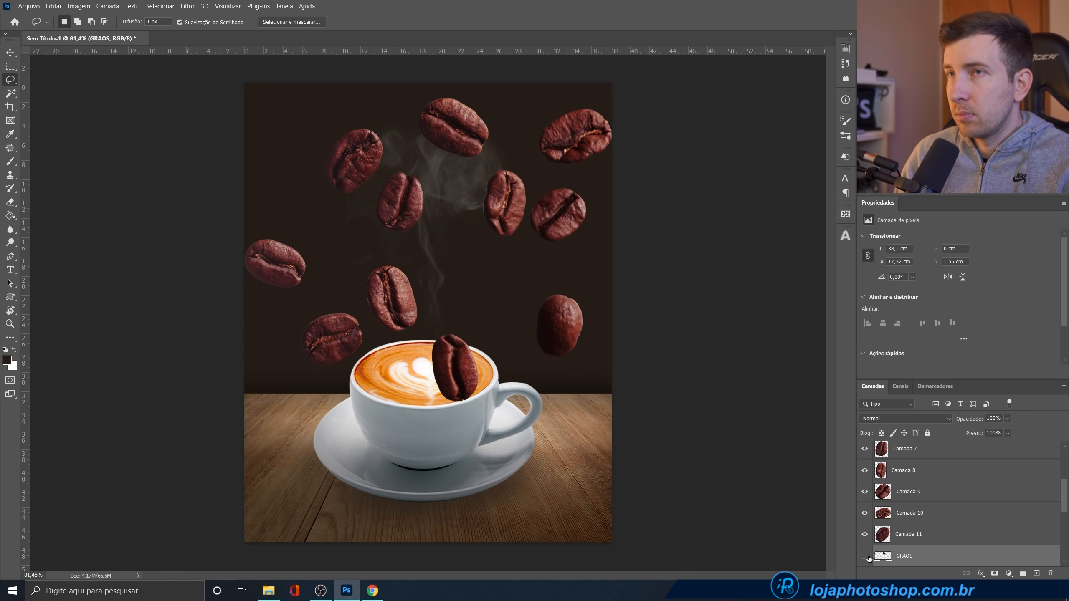
- Shrink and rotate the bean over the coffee to about 2.05 × 2.82 cm and place it at the cup's back rim
{"action": "scroll", "coordinate": [882, 541], "scroll_direction": "up", "scroll_amount": 2}
{"action": "scroll", "coordinate": [889, 538], "scroll_direction": "down", "scroll_amount": 2}
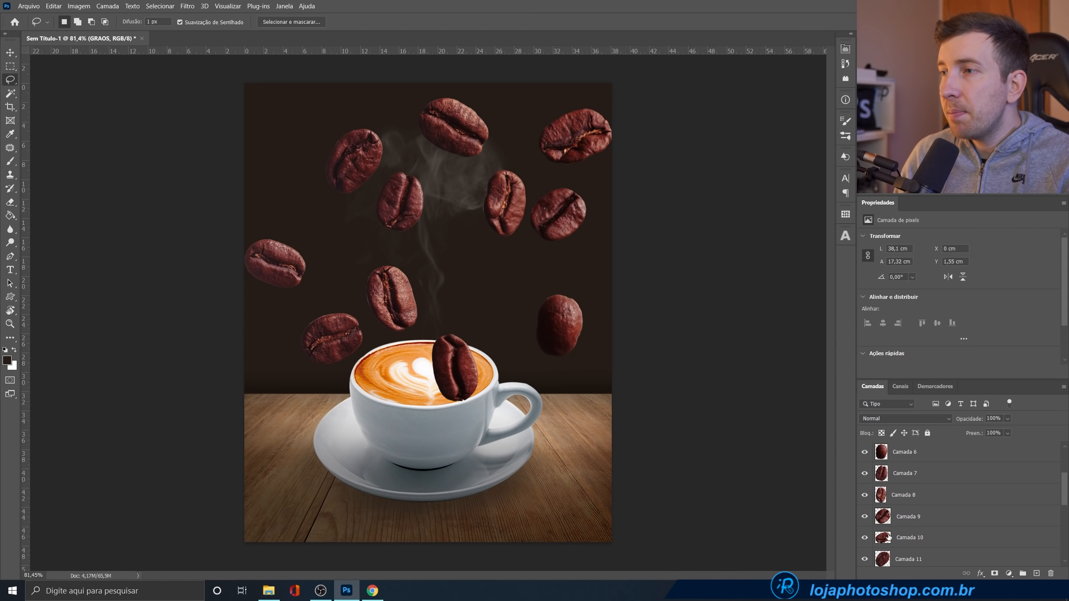
{"action": "scroll", "coordinate": [890, 538], "scroll_direction": "down", "scroll_amount": 2}
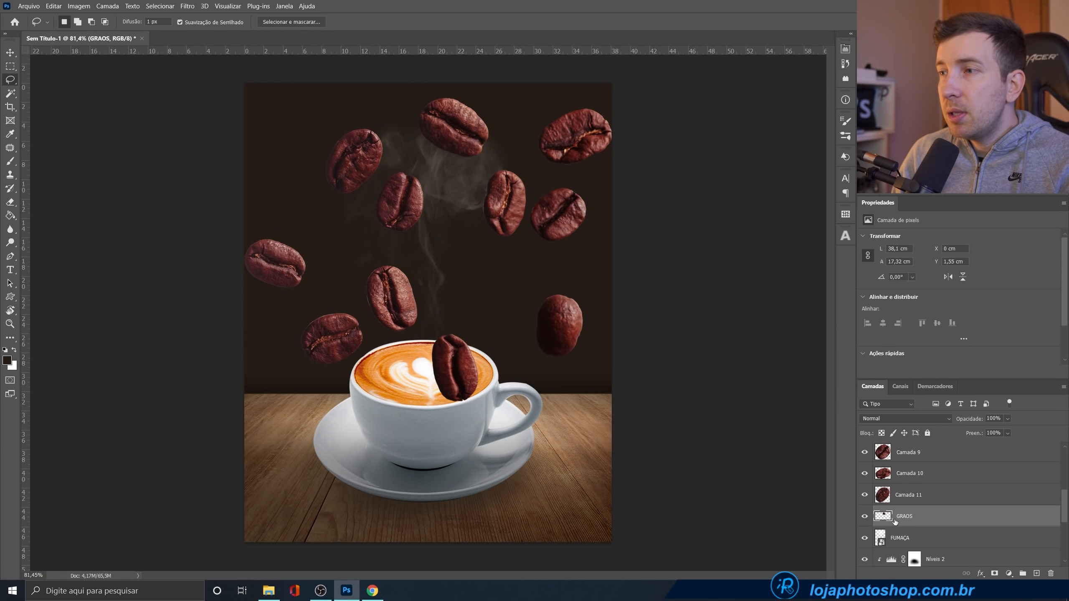
{"action": "left_click", "coordinate": [907, 502]}
{"action": "scroll", "coordinate": [909, 501], "scroll_direction": "up", "scroll_amount": 5}
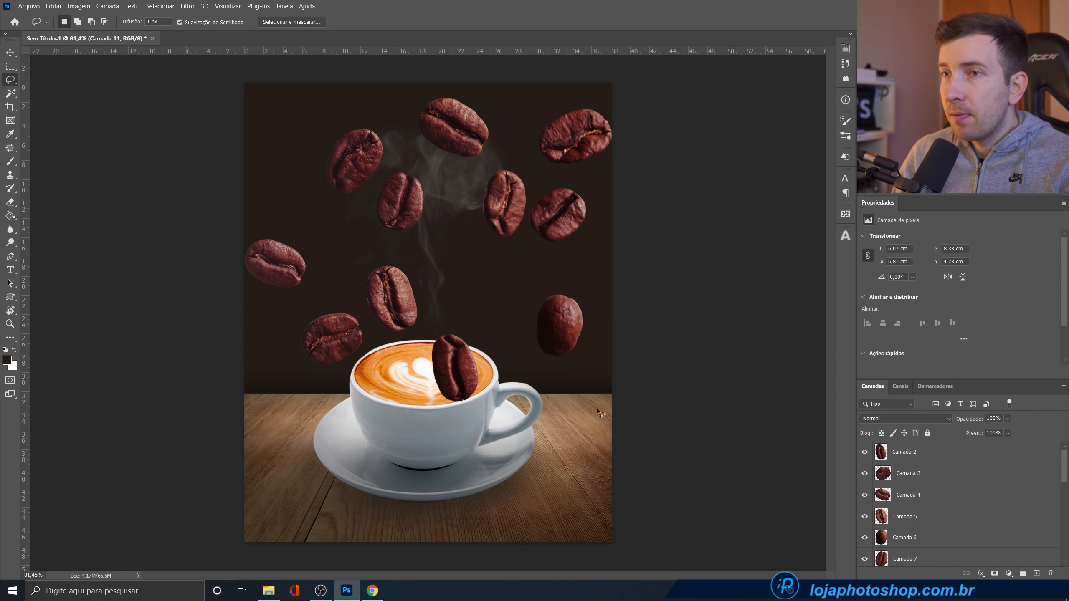
{"action": "key", "text": "v"}
{"action": "left_click", "coordinate": [472, 370]}
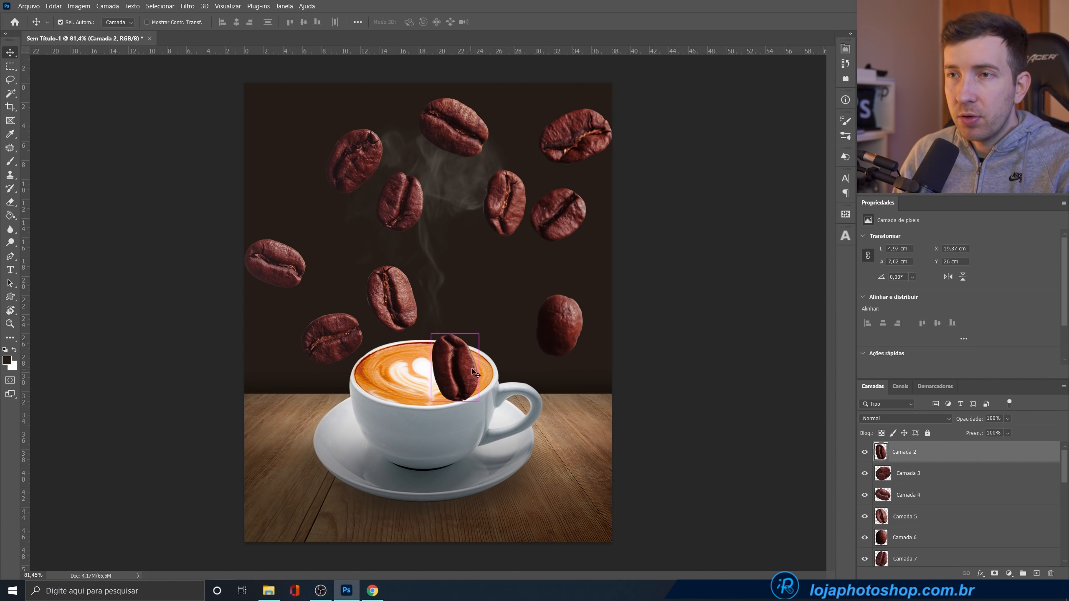
{"action": "key", "text": "ctrl+t"}
{"action": "mouse_move", "coordinate": [482, 335]}
{"action": "left_mouse_down"}
{"action": "mouse_move", "coordinate": [463, 371]}
{"action": "mouse_move", "coordinate": [460, 338]}
{"action": "mouse_move", "coordinate": [475, 328]}
{"action": "mouse_move", "coordinate": [477, 339]}
{"action": "left_mouse_up"}
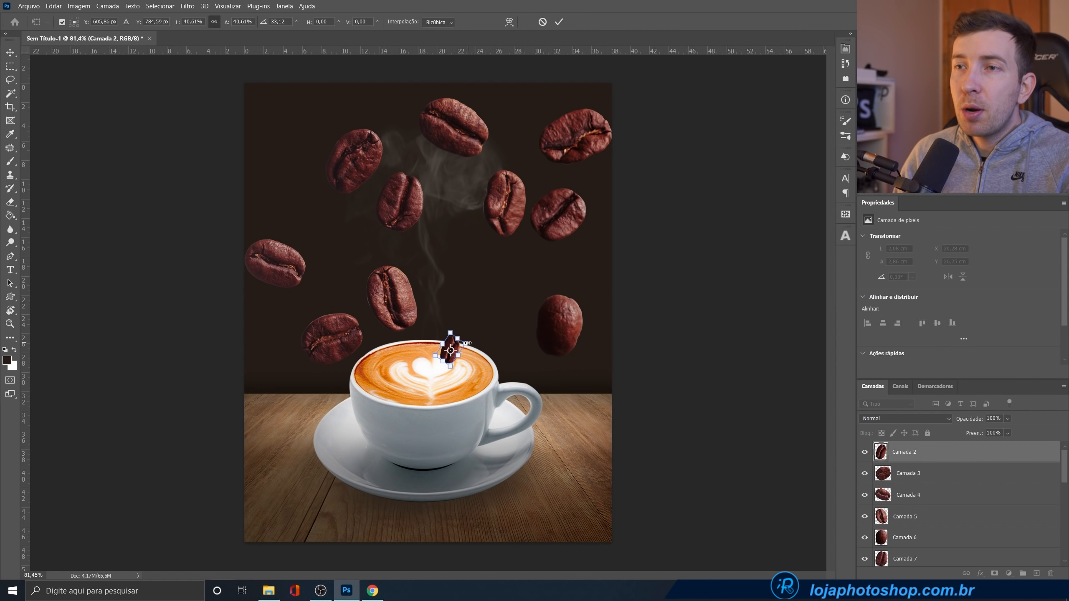
{"action": "left_click_drag", "start_coordinate": [460, 347], "coordinate": [476, 339]}
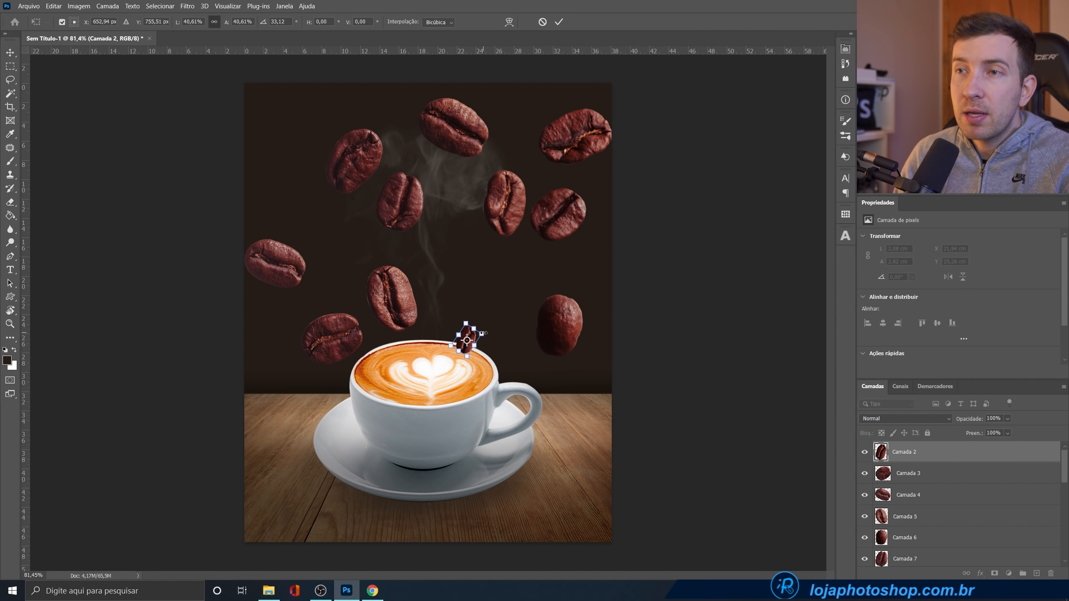
{"action": "left_click_drag", "start_coordinate": [482, 334], "coordinate": [477, 350]}
{"action": "left_click", "coordinate": [558, 22]}
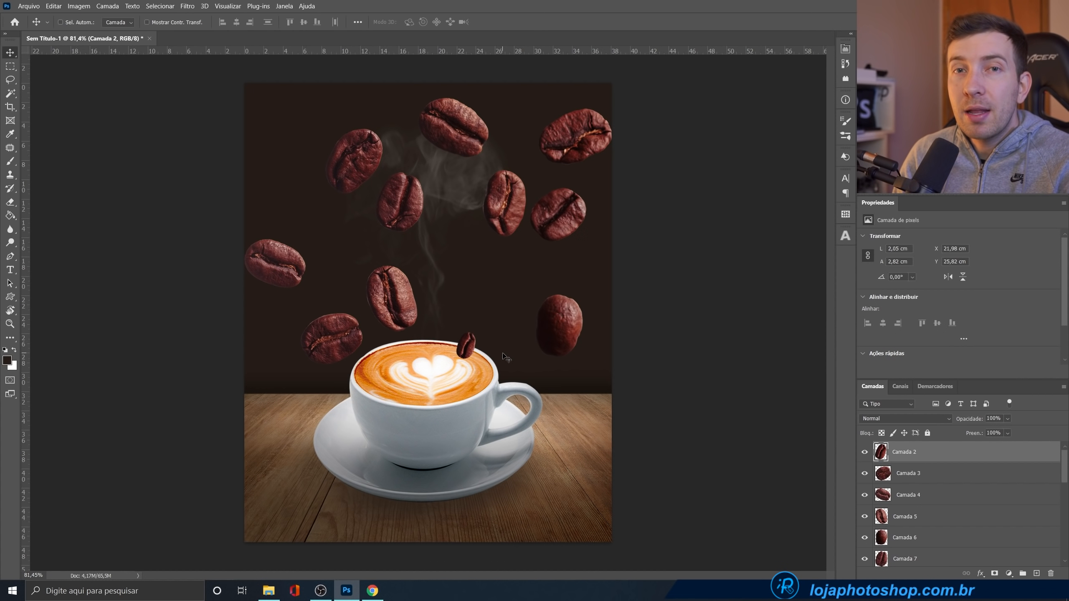
- Rotate the upper-right bean about -29° and move it into the canvas corner, partly beyond the edges
{"action": "left_click", "coordinate": [587, 150], "text": "ctrl"}
{"action": "key", "text": "ctrl+t"}
{"action": "left_click_drag", "start_coordinate": [617, 126], "coordinate": [620, 90]}
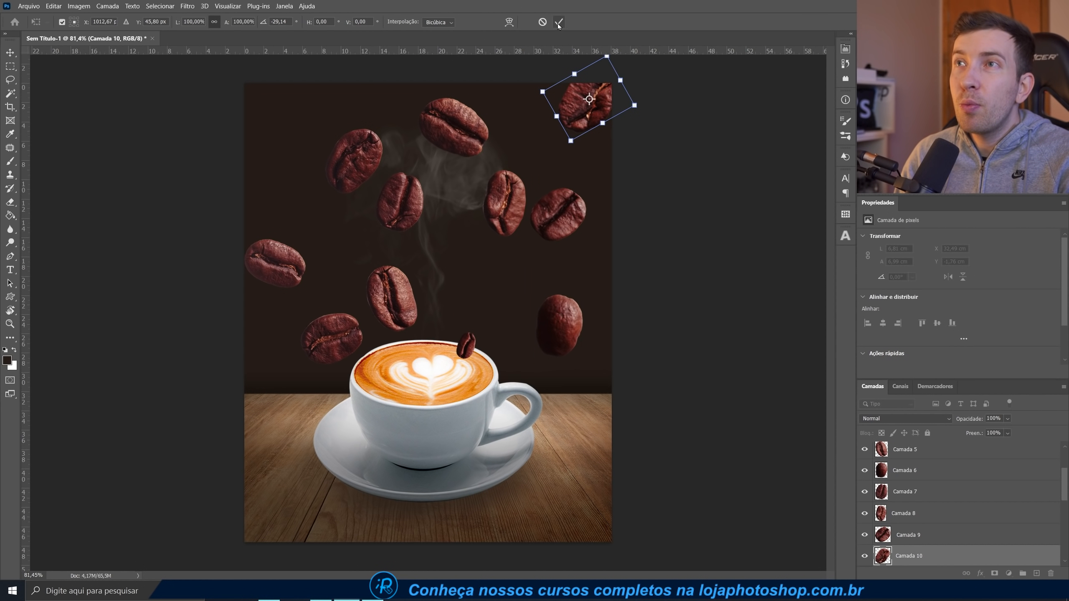
{"action": "left_click", "coordinate": [558, 23]}
- Shrink the bean above the coffee's left half to about 2.5 × 3 cm and keep it just above the cup
{"action": "left_click", "coordinate": [384, 294], "text": "ctrl"}
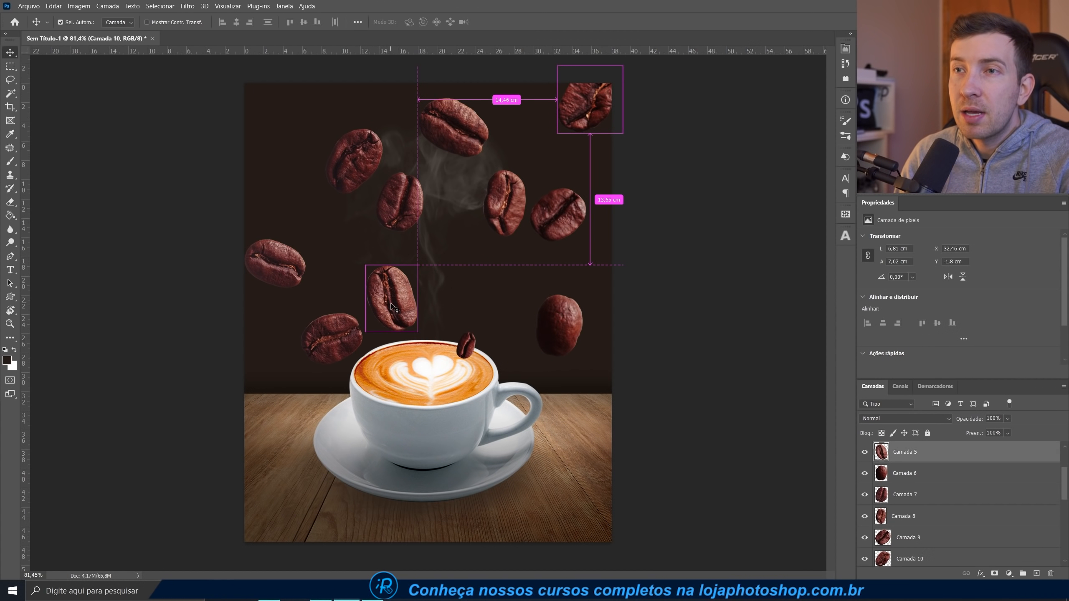
{"action": "key", "text": "ctrl+t"}
{"action": "left_click_drag", "start_coordinate": [415, 274], "coordinate": [386, 310]}
{"action": "key", "text": "Return"}
{"action": "key", "text": "ctrl+t"}
{"action": "left_click_drag", "start_coordinate": [420, 267], "coordinate": [415, 264]}
{"action": "left_click", "coordinate": [559, 23]}
- Rotate the bean left of the cup about 39°, scale it to about 69% and again to 68%, and shift it outward
{"action": "left_click", "coordinate": [341, 351], "text": "ctrl"}
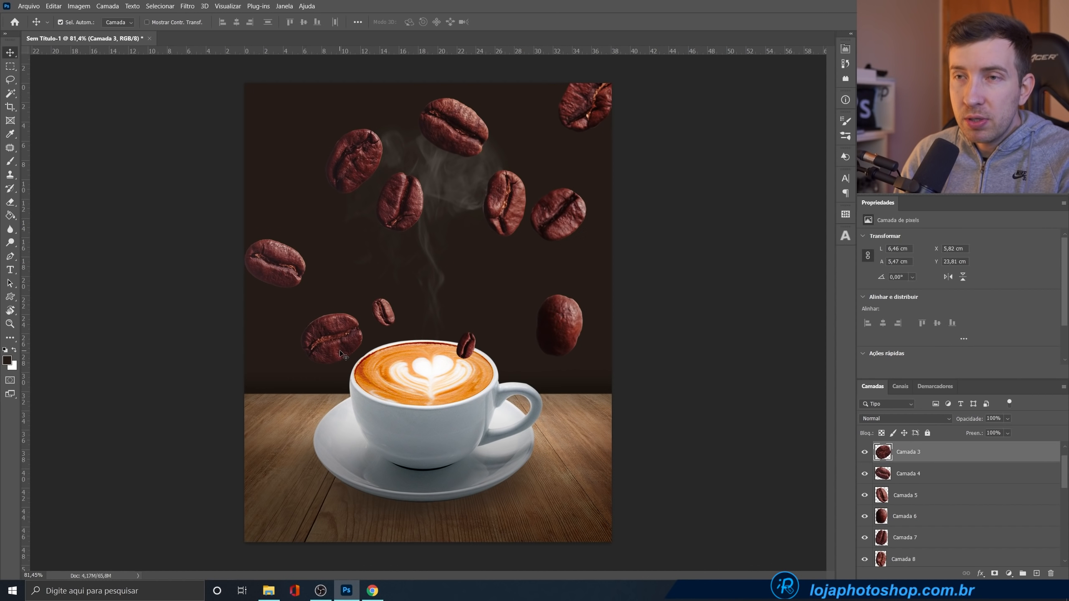
{"action": "key", "text": "ctrl+t"}
{"action": "mouse_move", "coordinate": [364, 313]}
{"action": "left_mouse_down"}
{"action": "mouse_move", "coordinate": [343, 329]}
{"action": "mouse_move", "coordinate": [363, 335]}
{"action": "mouse_move", "coordinate": [380, 323]}
{"action": "left_mouse_up"}
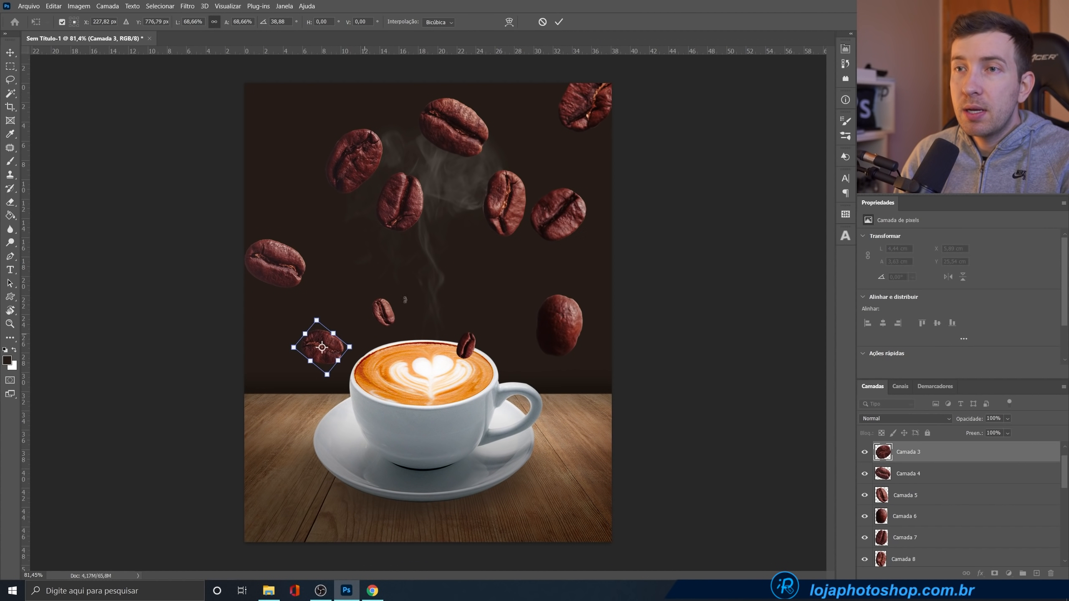
{"action": "left_click_drag", "start_coordinate": [353, 349], "coordinate": [318, 338]}
{"action": "key", "text": "Return"}
{"action": "key", "text": "ctrl+t"}
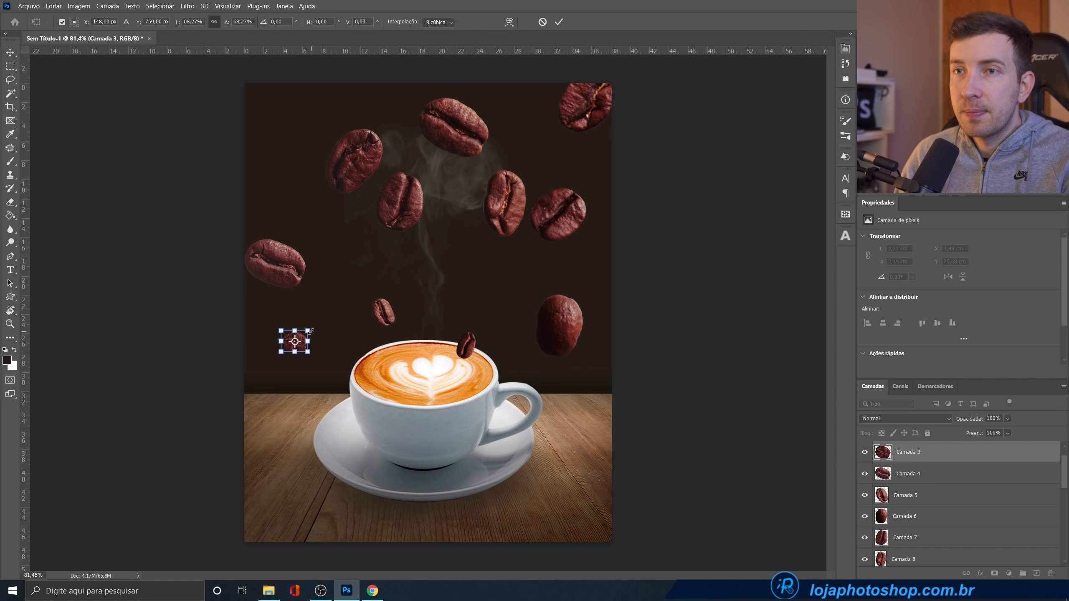
{"action": "key", "text": "Return"}
- Move the top-center bean to the artwork's upper-left edge, partly off the canvas, and rotate it slightly
{"action": "left_click_drag", "start_coordinate": [455, 143], "coordinate": [265, 150]}
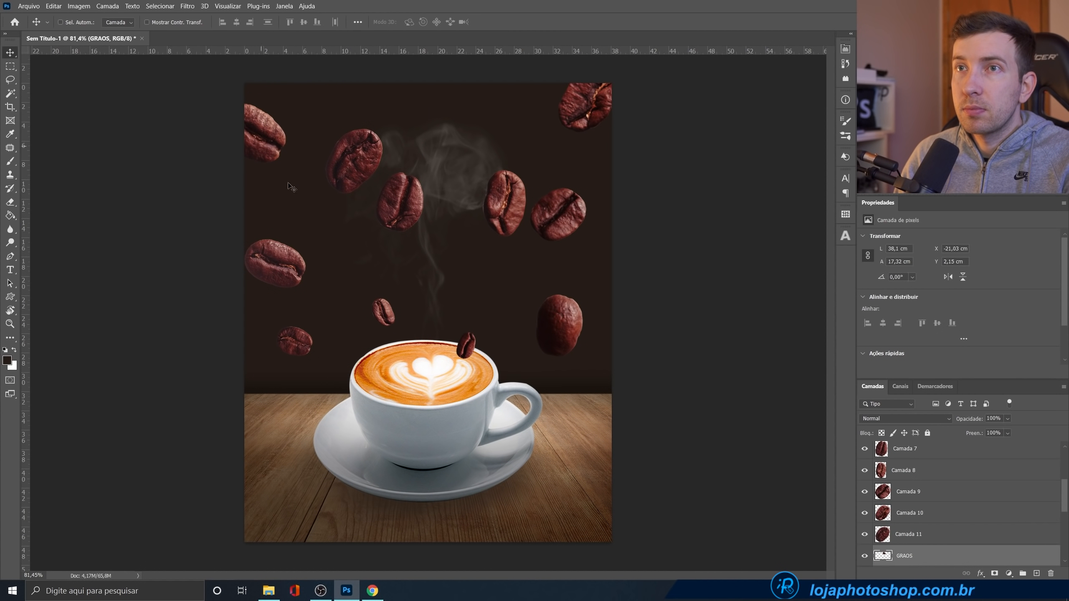
{"action": "key", "text": "ctrl+t"}
{"action": "left_click_drag", "start_coordinate": [425, 98], "coordinate": [421, 120]}
{"action": "key", "text": "Return"}
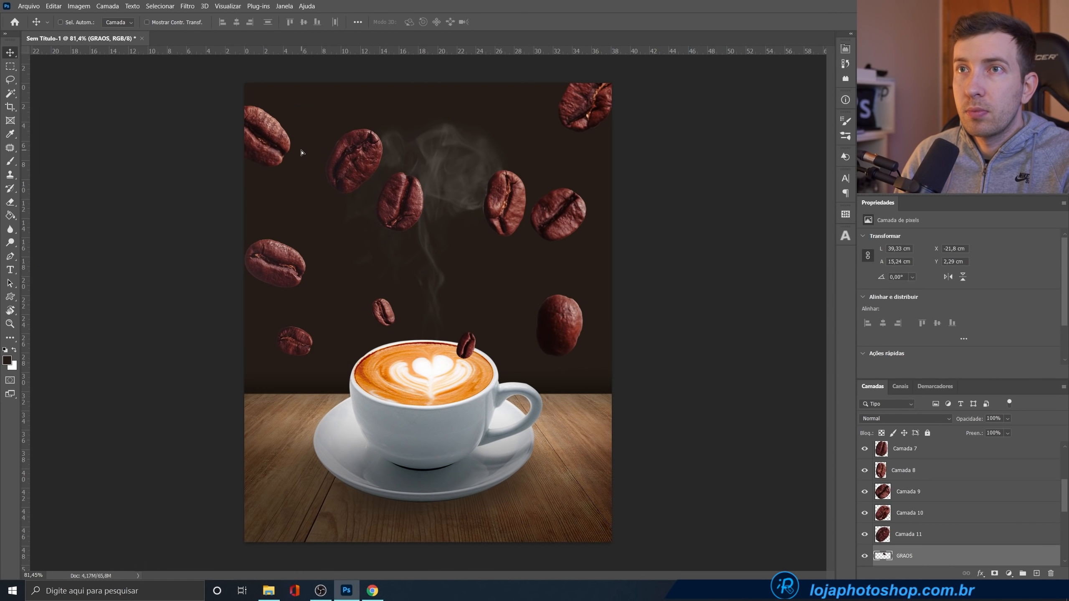
- Shrink and rotate the bean at the artwork's left edge and move it up and inward
{"action": "left_click", "coordinate": [275, 261], "text": "ctrl"}
{"action": "key", "text": "ctrl+t"}
{"action": "left_click_drag", "start_coordinate": [321, 220], "coordinate": [310, 239]}
{"action": "left_click_drag", "start_coordinate": [291, 243], "coordinate": [321, 219]}
{"action": "left_click", "coordinate": [558, 22]}
- Shrink and rotate the rounded bean above the cup's handle and move it higher toward the right edge
{"action": "left_click", "coordinate": [564, 322], "text": "ctrl"}
{"action": "key", "text": "ctrl+t"}
{"action": "left_click_drag", "start_coordinate": [578, 282], "coordinate": [604, 258]}
{"action": "left_click", "coordinate": [558, 22]}
- Move the upright bean left of the smoke to the artwork's top center, rotate it and let it extend past the upper edge
{"action": "left_click_drag", "start_coordinate": [407, 192], "coordinate": [449, 119]}
{"action": "key", "text": "ctrl+t"}
{"action": "left_click_drag", "start_coordinate": [489, 86], "coordinate": [466, 70]}
{"action": "left_click", "coordinate": [558, 22]}
{"action": "left_click_drag", "start_coordinate": [459, 113], "coordinate": [445, 87]}
- Hide the bean layers Camada 11 and Camada 9 to thin out the area around the smoke
{"action": "left_click", "coordinate": [358, 162], "text": "ctrl"}
{"action": "left_click_drag", "start_coordinate": [358, 162], "coordinate": [466, 190]}
{"action": "left_click", "coordinate": [865, 556]}
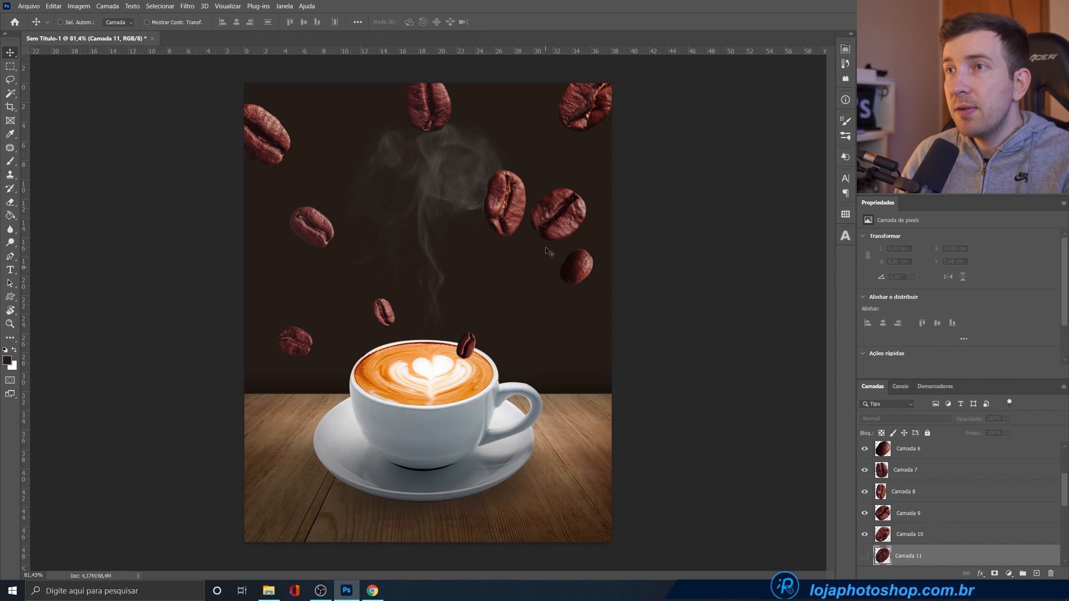
{"action": "left_click", "coordinate": [564, 223]}
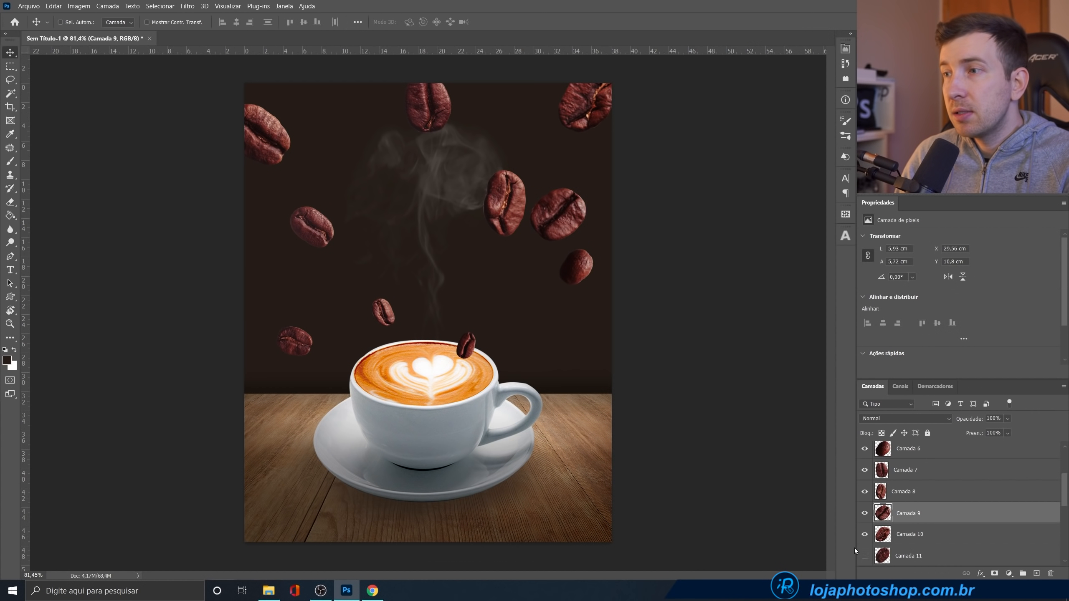
{"action": "left_click", "coordinate": [864, 513]}
- Shrink and rotate the upright bean right of the smoke and move it farther right
{"action": "left_click", "coordinate": [504, 222], "text": "ctrl"}
{"action": "key", "text": "ctrl+t"}
{"action": "left_click_drag", "start_coordinate": [542, 179], "coordinate": [549, 193]}
{"action": "mouse_move", "coordinate": [536, 180]}
{"action": "left_mouse_down"}
{"action": "mouse_move", "coordinate": [528, 188]}
{"action": "mouse_move", "coordinate": [543, 190]}
{"action": "left_mouse_up"}
{"action": "key", "text": "Return"}
- Hide the bean on Camada 4 and raise the small bean above the cup to beside the smoke
{"action": "left_click", "coordinate": [312, 227], "text": "ctrl"}
{"action": "left_click", "coordinate": [865, 452]}
{"action": "left_click", "coordinate": [383, 312], "text": "ctrl"}
{"action": "left_click_drag", "start_coordinate": [383, 312], "coordinate": [381, 242]}
- Shrink and raise the small bean left of the cup, and push the top-center bean farther past the upper edge
{"action": "left_click", "coordinate": [300, 339], "text": "ctrl"}
{"action": "key", "text": "ctrl+r"}
{"action": "key", "text": "ctrl+t"}
{"action": "key", "text": "Return"}
{"action": "left_click_drag", "start_coordinate": [309, 321], "coordinate": [296, 310]}
{"action": "left_click", "coordinate": [430, 112], "text": "ctrl"}
{"action": "left_click_drag", "start_coordinate": [429, 113], "coordinate": [426, 85]}
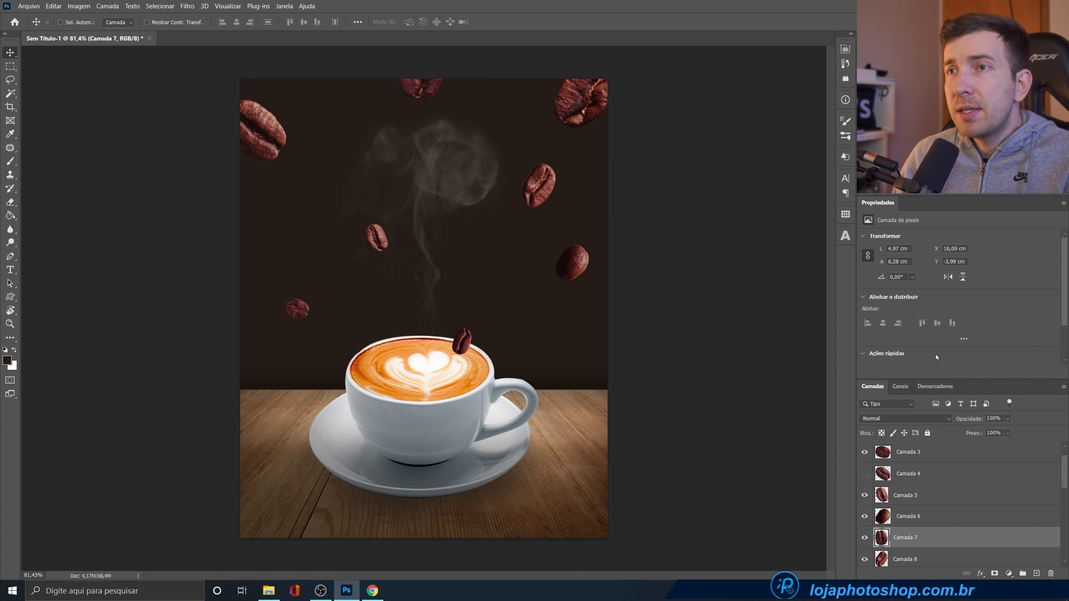
- Convert the bean layers Camada 2 and Camada 3 into smart objects
{"action": "left_click", "coordinate": [384, 246], "text": "ctrl"}
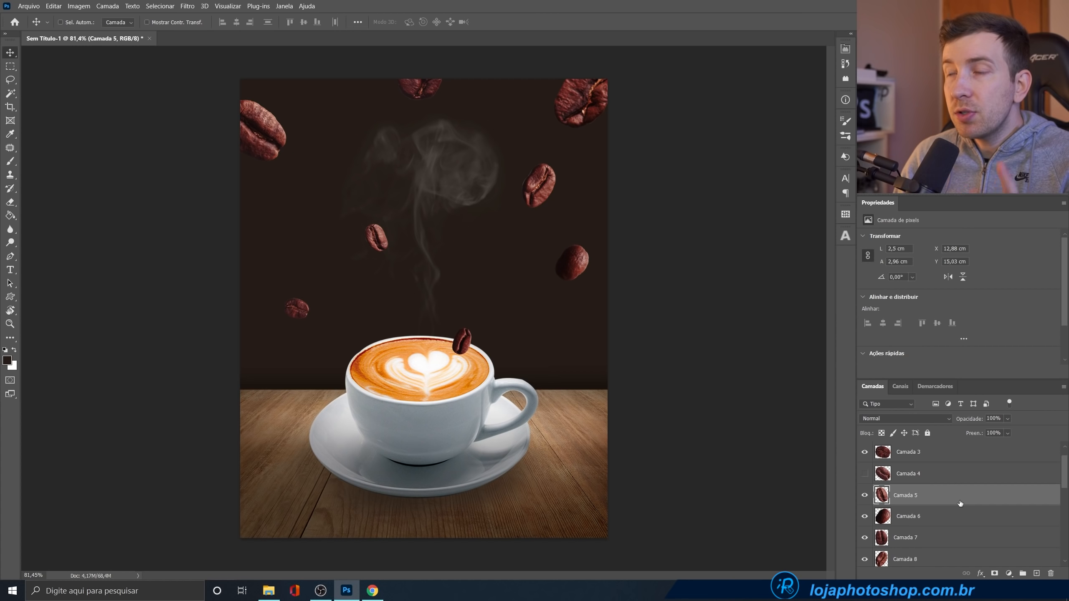
{"action": "scroll", "coordinate": [959, 501], "scroll_direction": "up", "scroll_amount": 1}
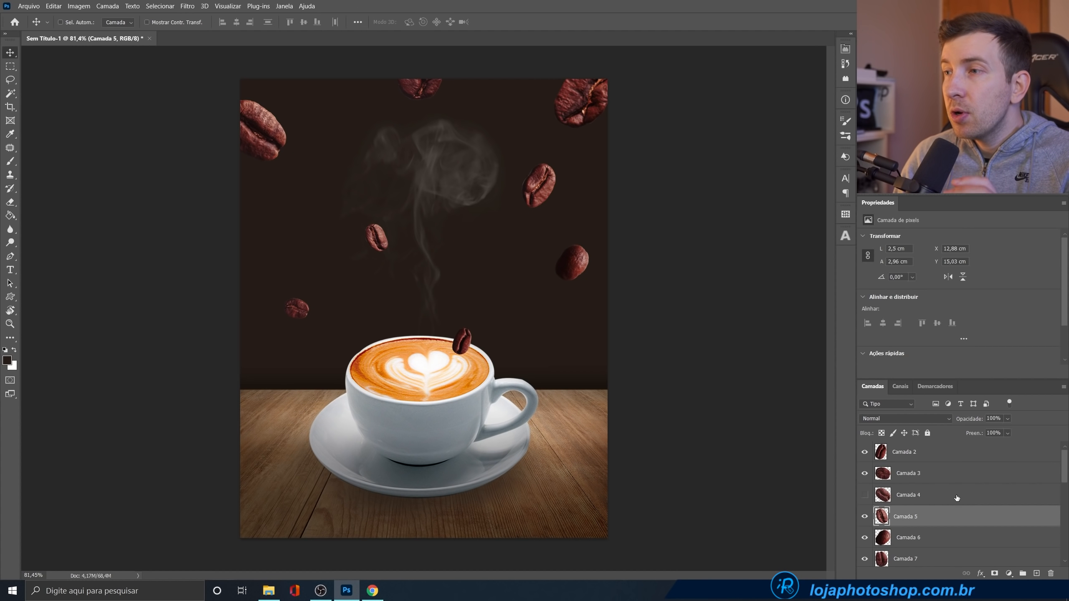
{"action": "right_click", "coordinate": [947, 456]}
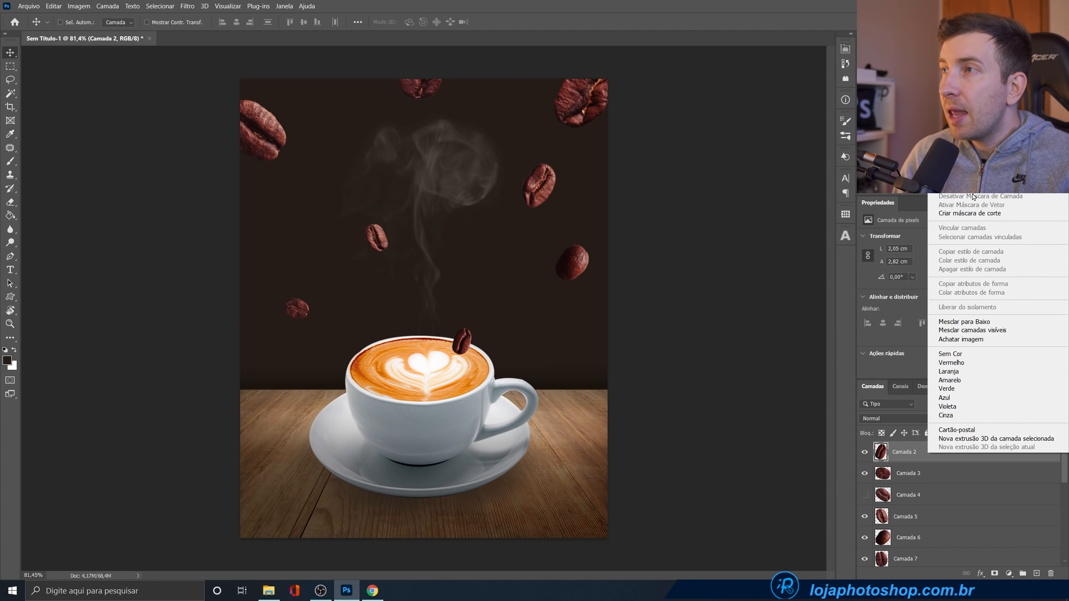
{"action": "left_click", "coordinate": [964, 164]}
{"action": "right_click", "coordinate": [956, 475]}
{"action": "left_click", "coordinate": [972, 185]}
- Try converting the hidden bean layer Camada 4 into a smart object and undo the conversion
{"action": "right_click", "coordinate": [955, 502]}
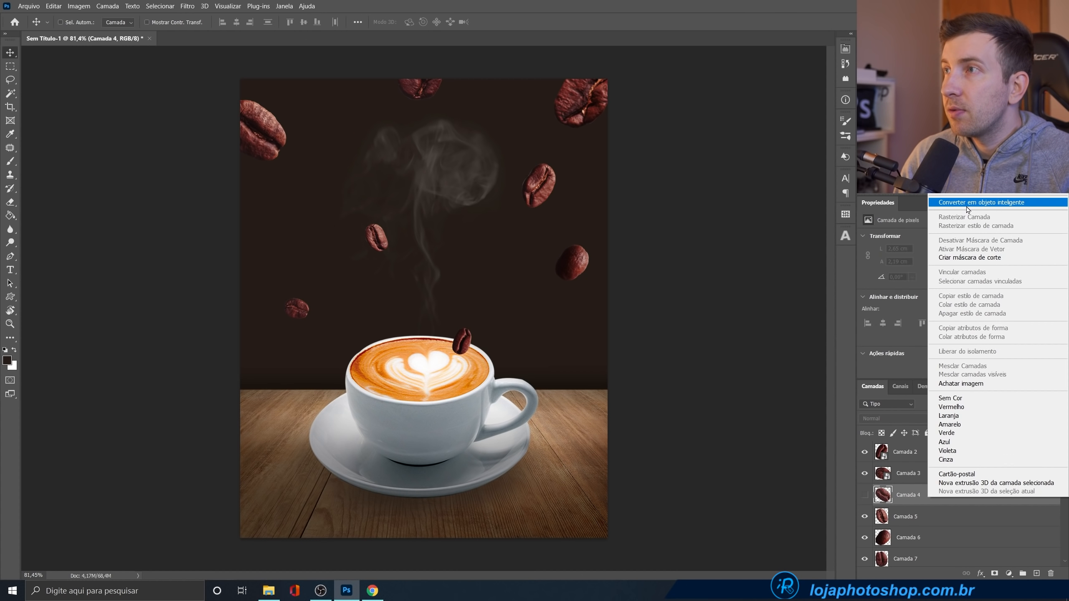
{"action": "left_click", "coordinate": [930, 199]}
{"action": "scroll", "coordinate": [927, 488], "scroll_direction": "down", "scroll_amount": 1}
{"action": "right_click", "coordinate": [926, 478]}
{"action": "left_click", "coordinate": [956, 177]}
{"action": "key", "text": "ctrl+z"}
{"action": "key", "text": "ctrl+z"}
- Convert the bean layers Camada 5, Camada 6, Camada 7, Camada 8 and Camada 10 into smart objects
{"action": "right_click", "coordinate": [922, 475]}
{"action": "left_click", "coordinate": [952, 180]}
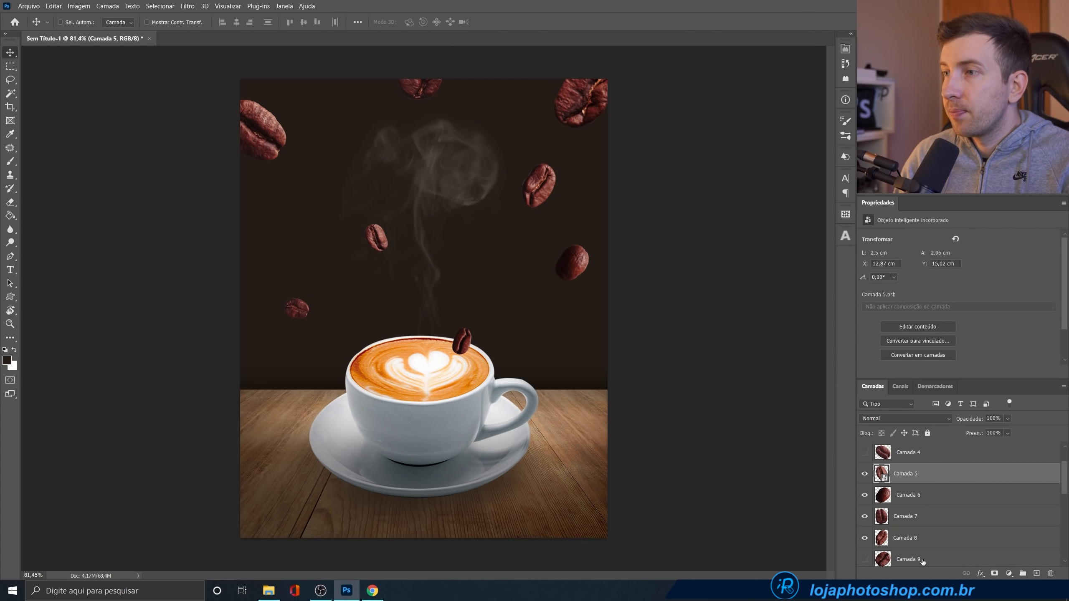
{"action": "right_click", "coordinate": [929, 488]}
{"action": "left_click", "coordinate": [951, 195]}
{"action": "scroll", "coordinate": [939, 485], "scroll_direction": "down", "scroll_amount": 2}
{"action": "right_click", "coordinate": [928, 478]}
{"action": "left_click", "coordinate": [951, 182]}
{"action": "right_click", "coordinate": [946, 501]}
{"action": "left_click", "coordinate": [955, 205]}
{"action": "scroll", "coordinate": [947, 484], "scroll_direction": "down", "scroll_amount": 1}
{"action": "right_click", "coordinate": [932, 516]}
{"action": "left_click", "coordinate": [956, 220]}
{"action": "scroll", "coordinate": [905, 513], "scroll_direction": "up", "scroll_amount": 5}
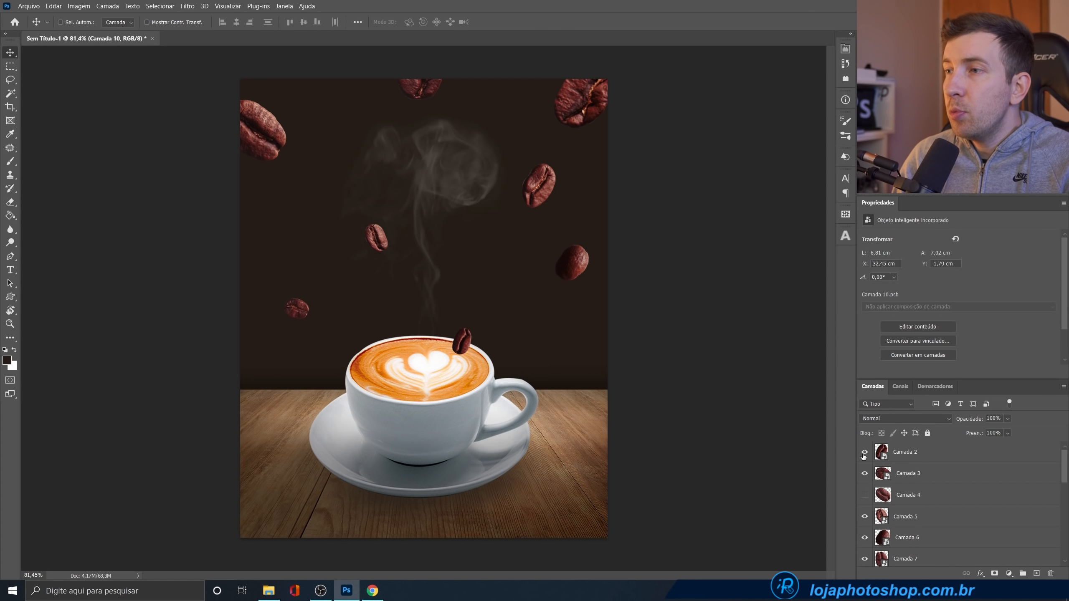
- Apply a Gaussian Blur with a 1.1 px radius to Camada 2, the bean at the cup's rim
{"action": "scroll", "coordinate": [462, 380], "scroll_direction": "up", "scroll_amount": 5}
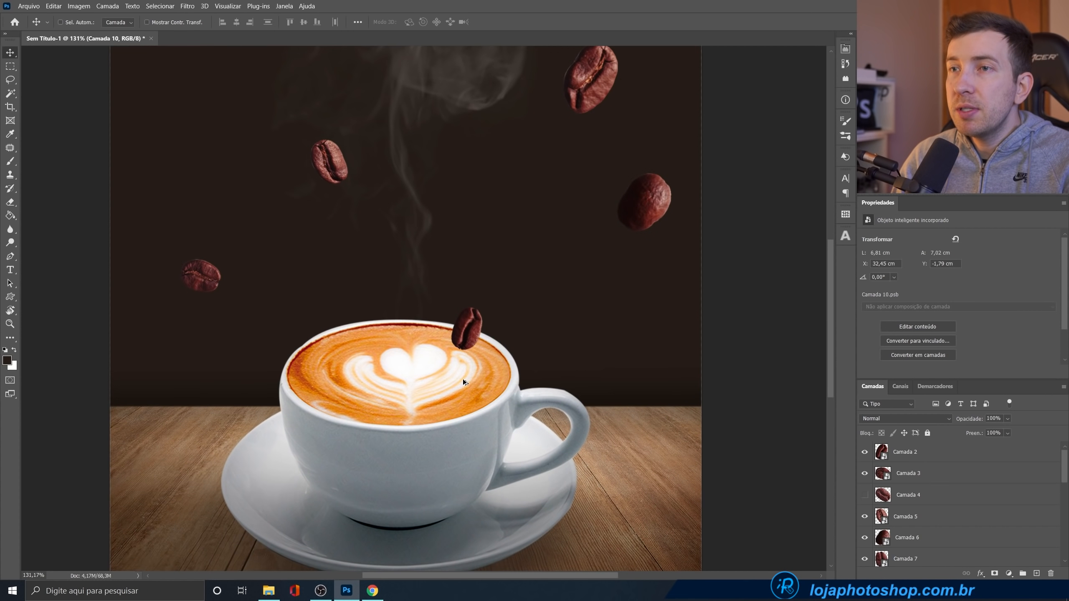
{"action": "left_click", "coordinate": [912, 452]}
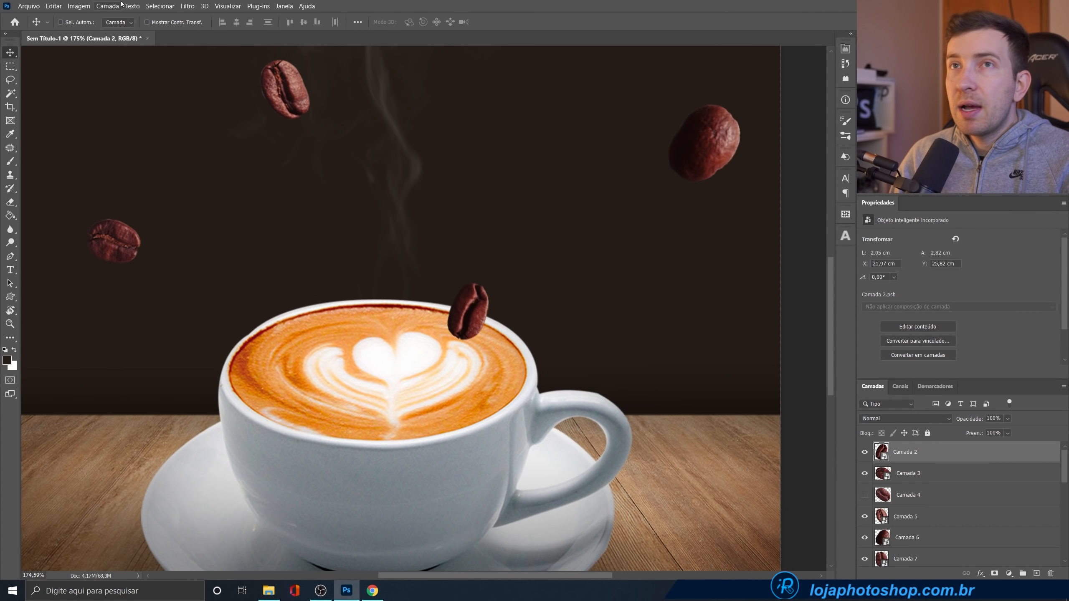
{"action": "left_click", "coordinate": [187, 5]}
{"action": "mouse_move", "coordinate": [230, 137]}
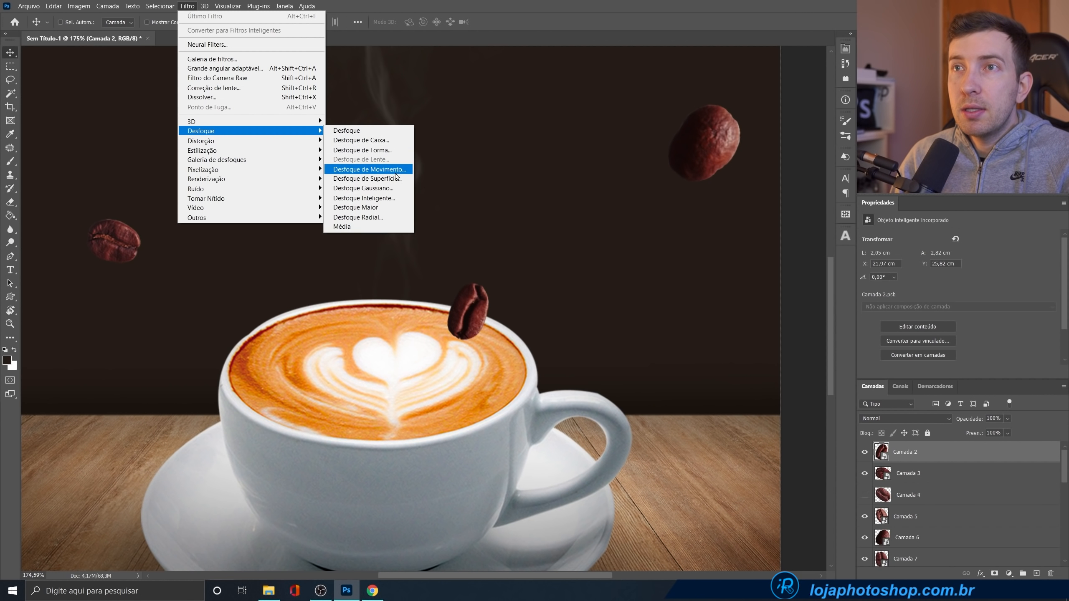
{"action": "left_click", "coordinate": [385, 187]}
{"action": "left_click_drag", "start_coordinate": [756, 374], "coordinate": [749, 373]}
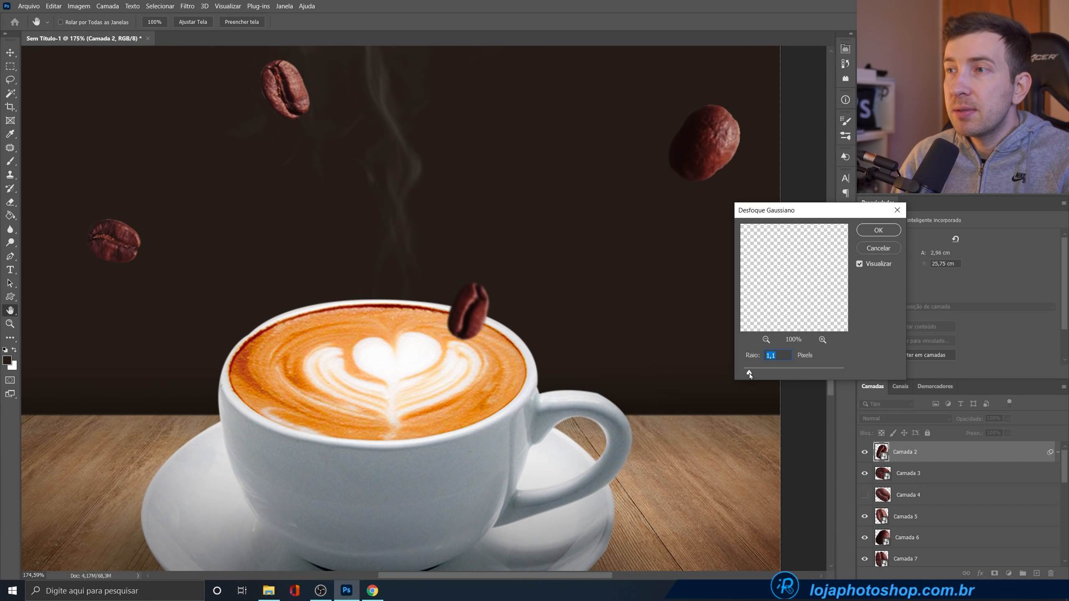
{"action": "left_click", "coordinate": [878, 230]}
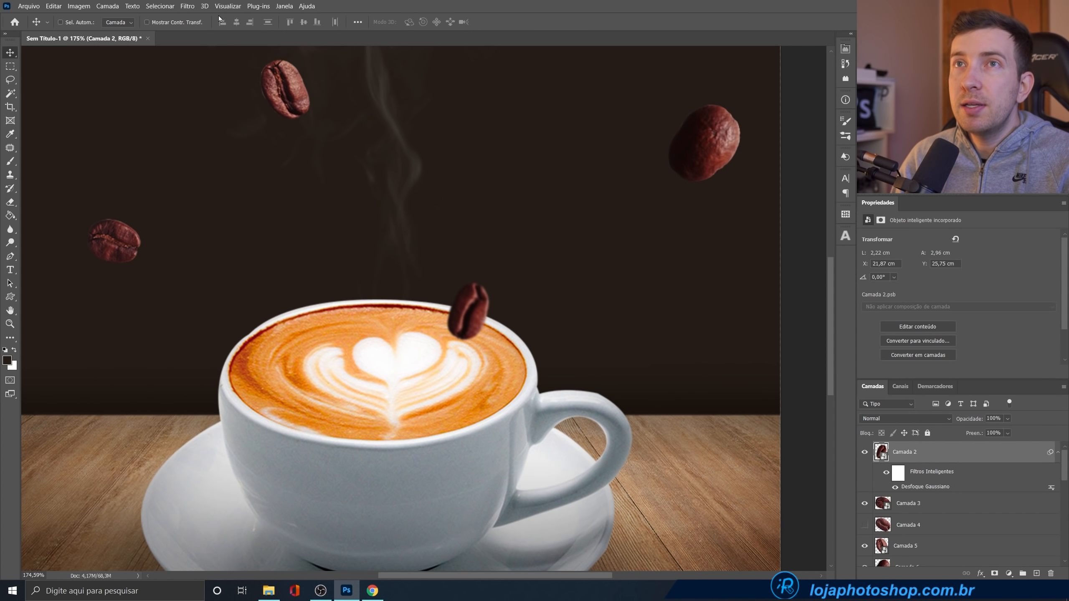
- Apply a Motion Blur at 59° with a distance of 29 px to the bean on Camada 2
{"action": "left_click", "coordinate": [187, 6]}
{"action": "mouse_move", "coordinate": [273, 131]}
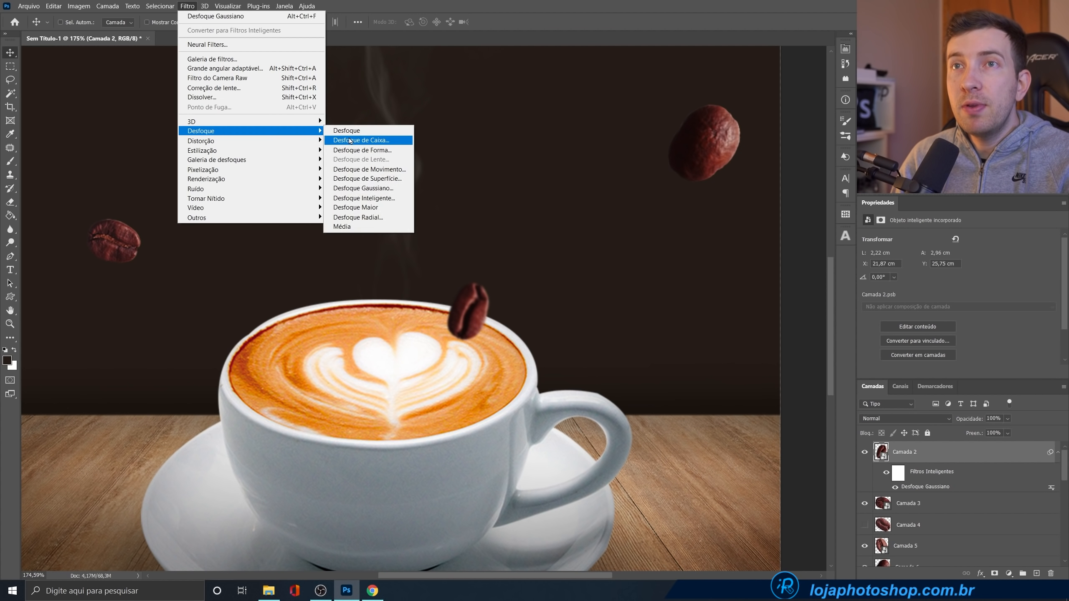
{"action": "left_click", "coordinate": [374, 172]}
{"action": "left_click_drag", "start_coordinate": [731, 474], "coordinate": [716, 474]}
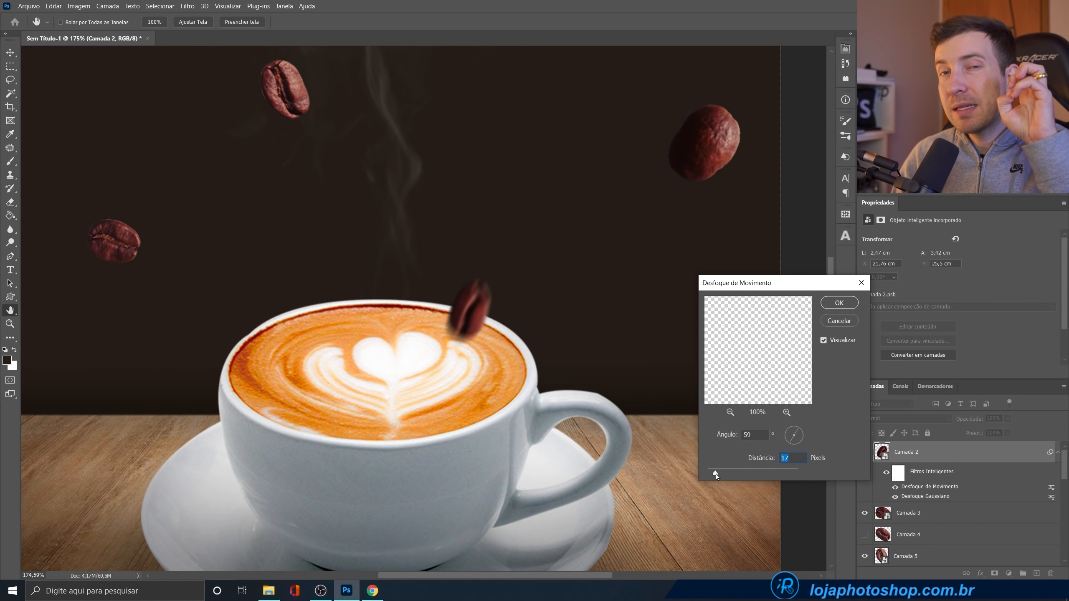
{"action": "left_click_drag", "start_coordinate": [716, 474], "coordinate": [728, 471]}
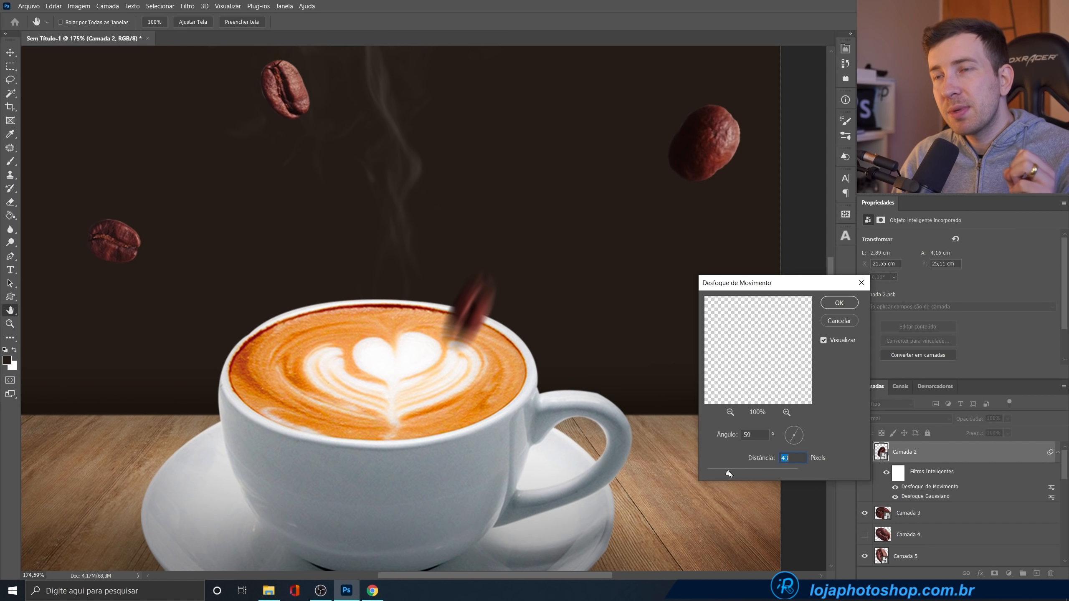
{"action": "left_click_drag", "start_coordinate": [728, 471], "coordinate": [721, 471]}
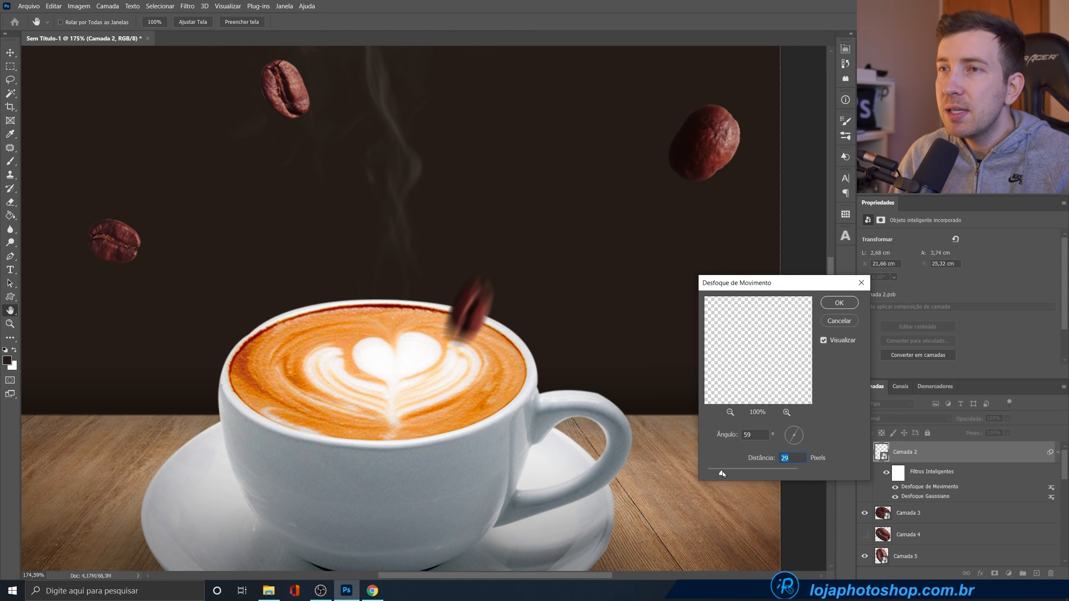
{"action": "left_click", "coordinate": [841, 306]}
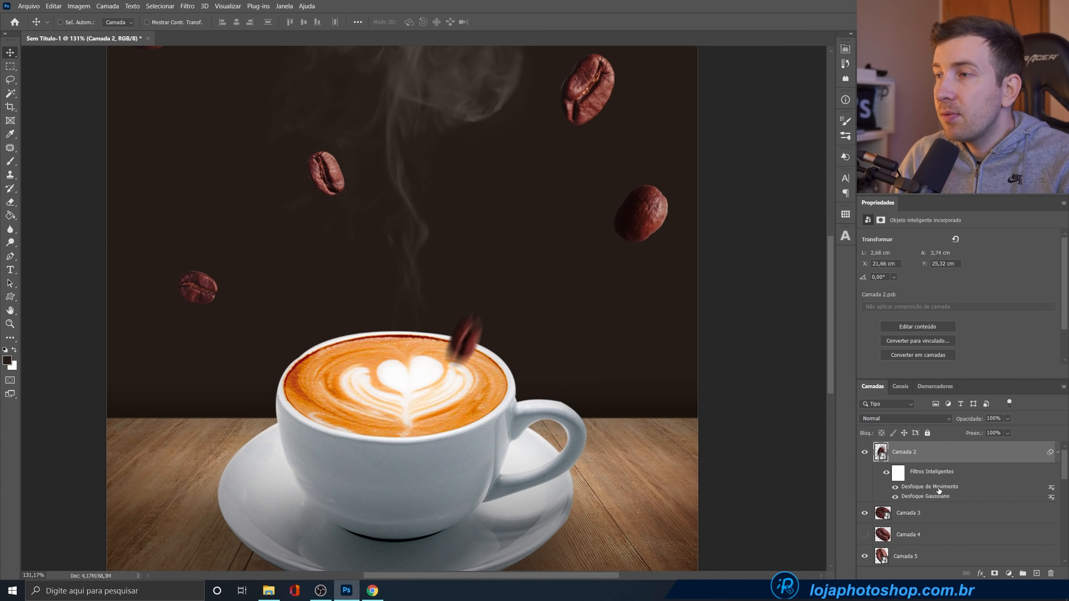
- Change the Motion Blur angle on Camada 2, the bean at the cup's rim, to 55°
{"action": "double_click", "coordinate": [938, 487]}
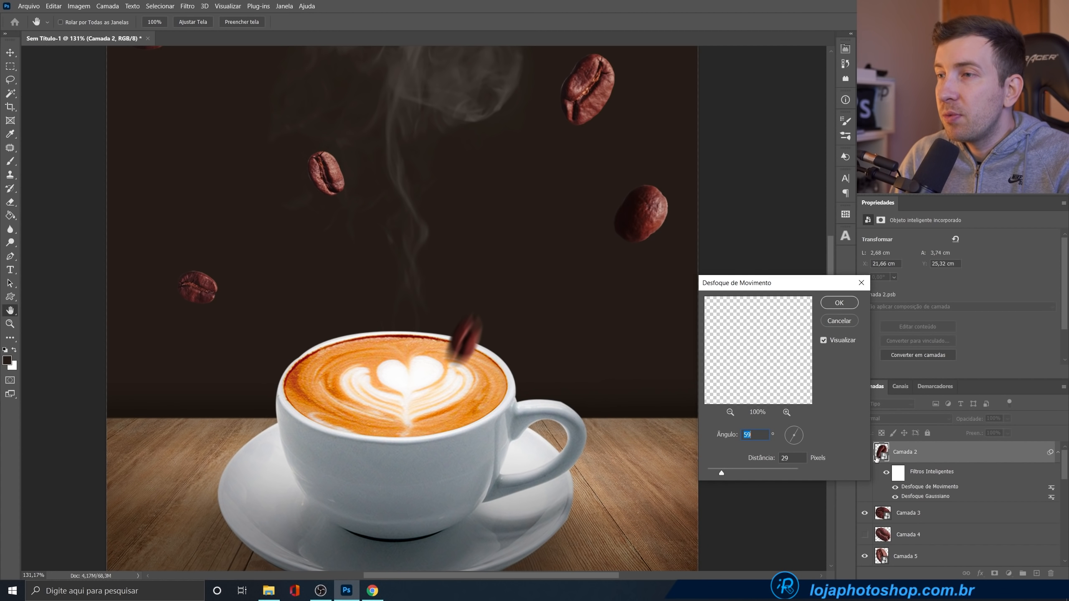
{"action": "left_click", "coordinate": [803, 432]}
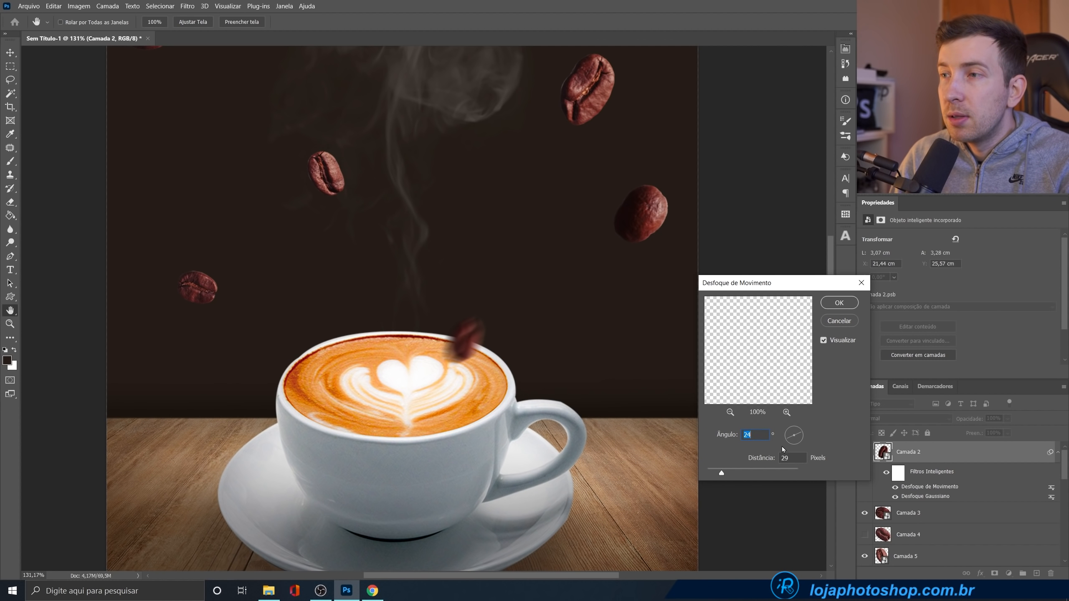
{"action": "left_click", "coordinate": [798, 430]}
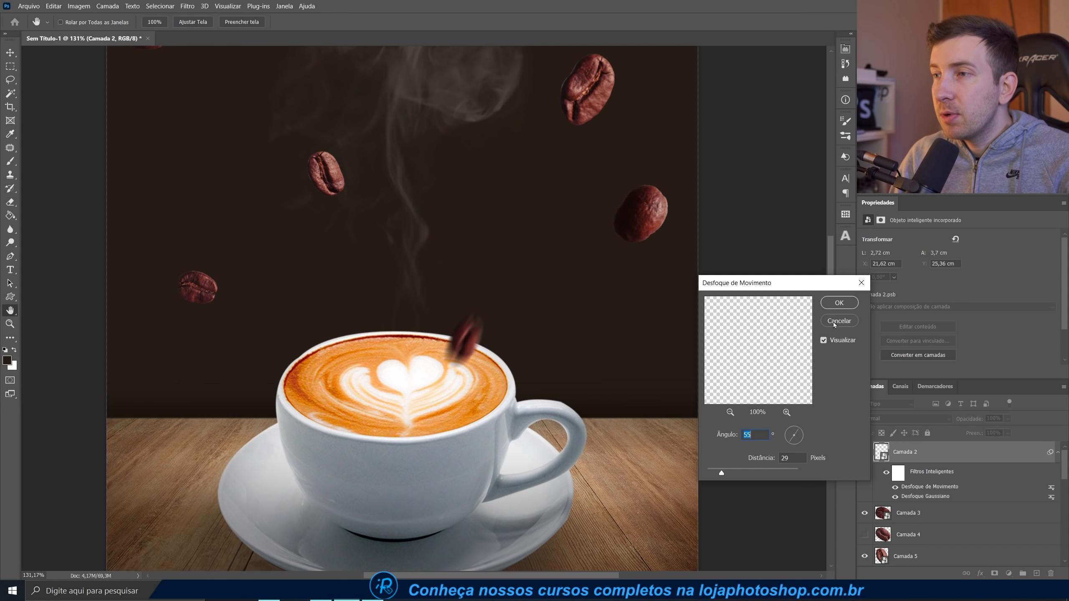
{"action": "left_click", "coordinate": [839, 304]}
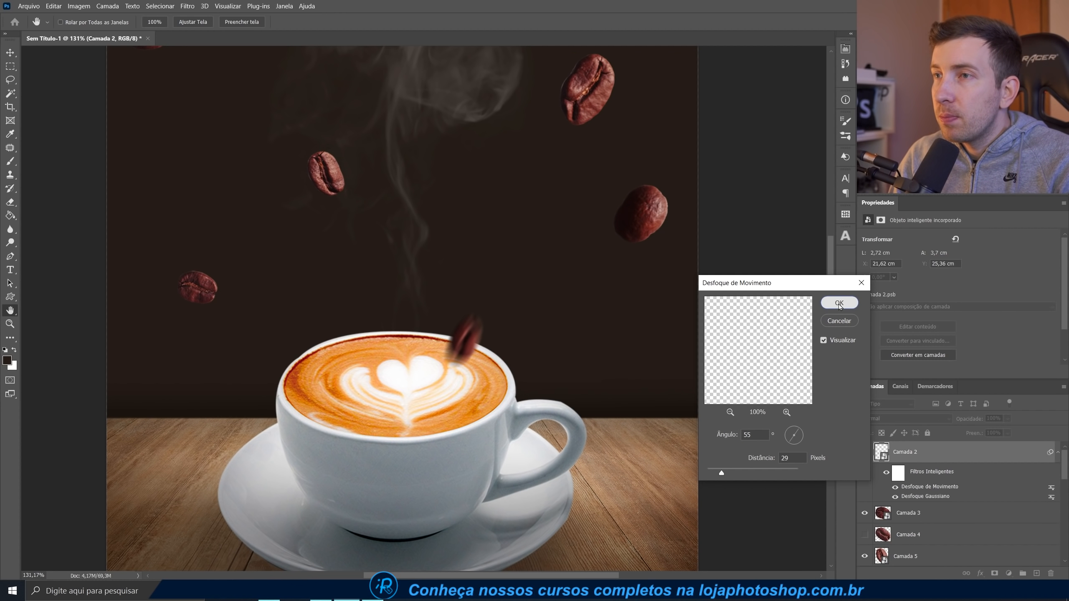
{"action": "left_click_drag", "start_coordinate": [488, 333], "coordinate": [522, 413]}
{"action": "scroll", "coordinate": [520, 408], "scroll_direction": "down", "scroll_amount": 3}
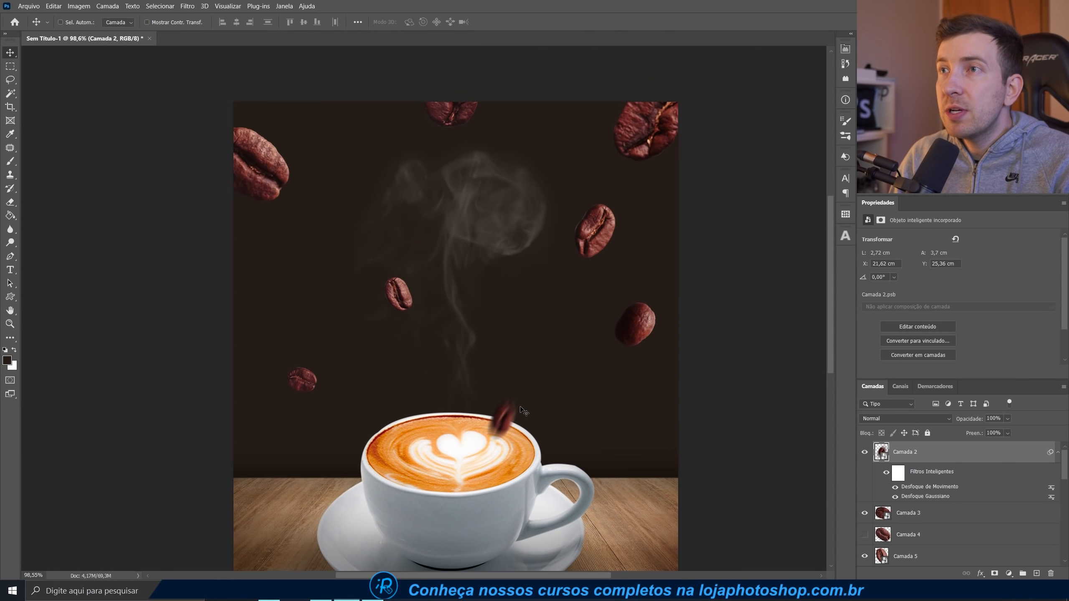
{"action": "scroll", "coordinate": [680, 425], "scroll_direction": "down", "scroll_amount": 2}
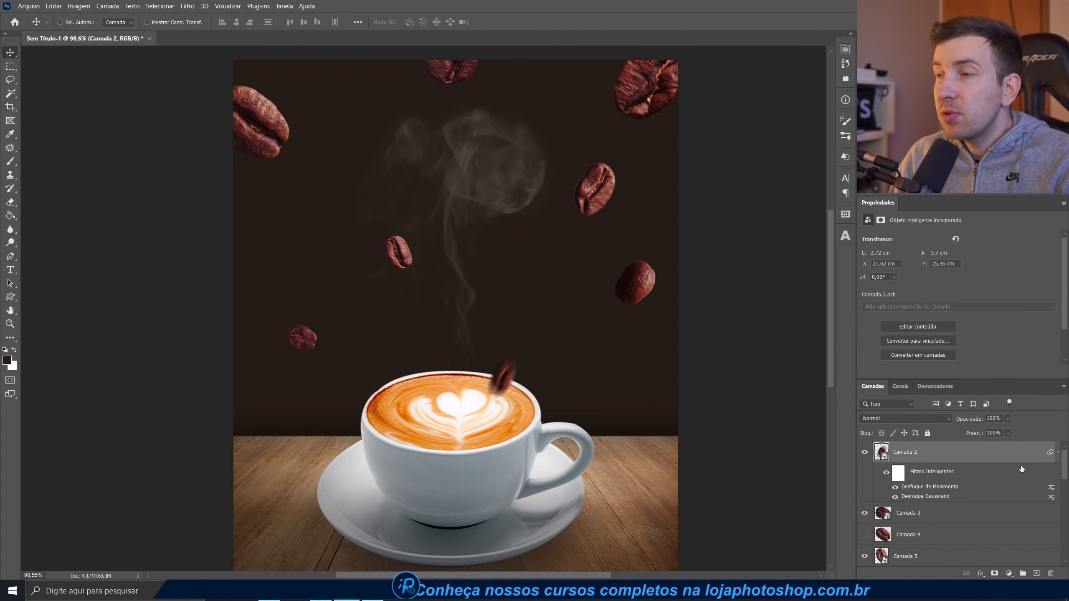
- Copy the smart blur filters from Camada 2 to Camada 3 and expand the Camada 3 filter list
{"action": "left_click", "coordinate": [1054, 453]}
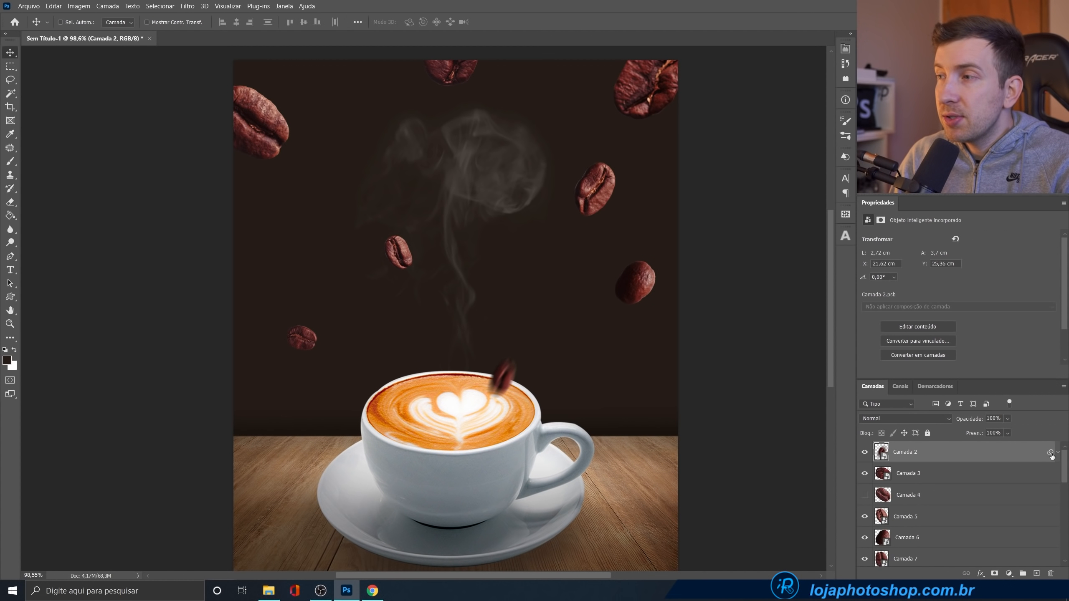
{"action": "left_click_drag", "start_coordinate": [1052, 453], "coordinate": [1049, 476], "text": "alt"}
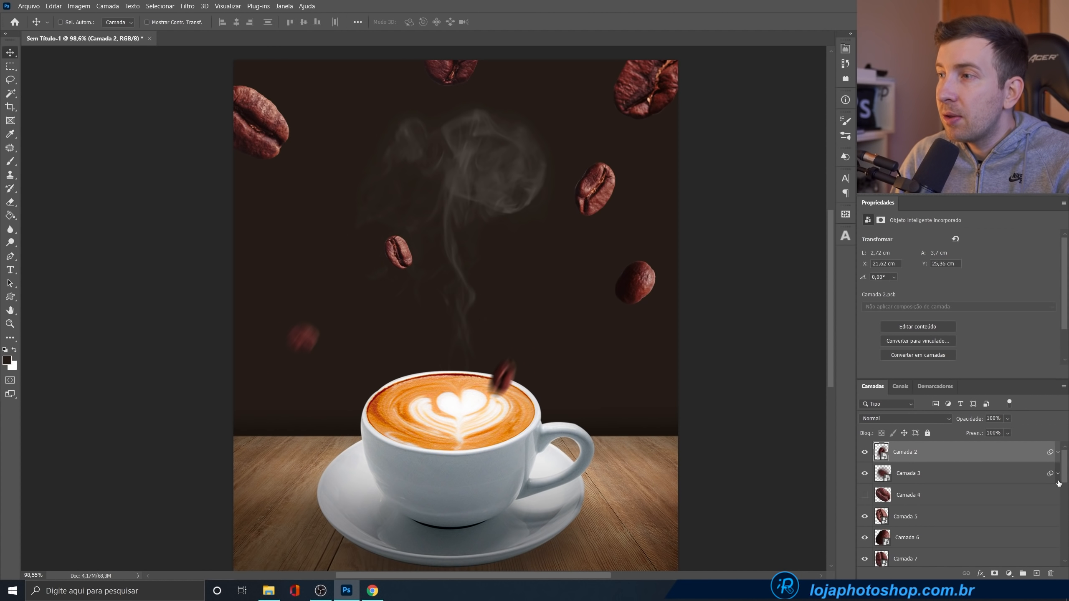
{"action": "left_click", "coordinate": [1058, 474]}
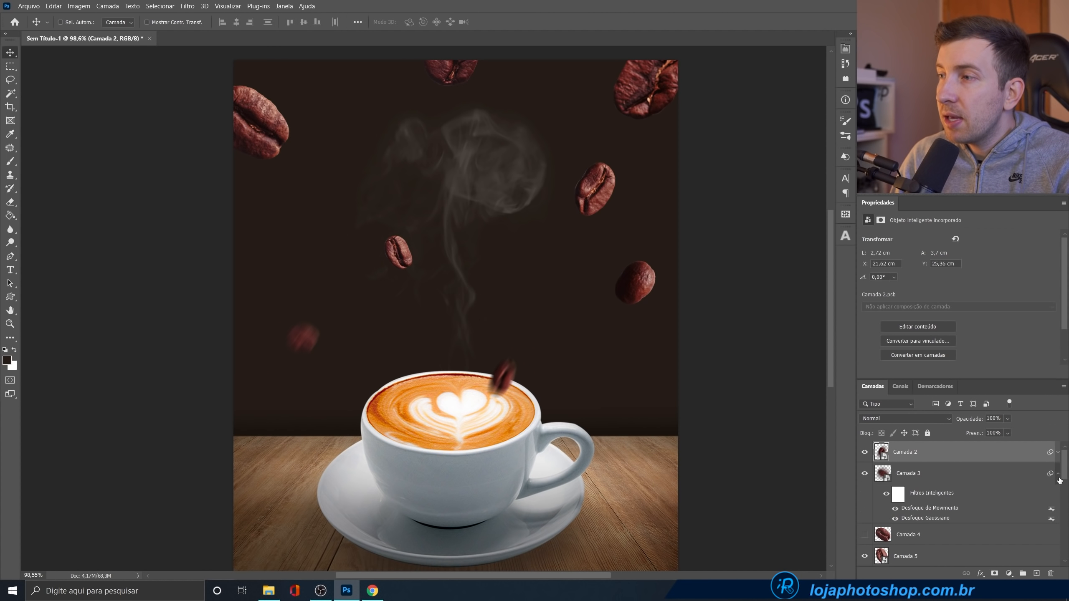
- Set the Motion Blur on Camada 3 to an angle of -47° and shorten its distance
{"action": "double_click", "coordinate": [939, 508]}
{"action": "left_click_drag", "start_coordinate": [796, 440], "coordinate": [790, 435]}
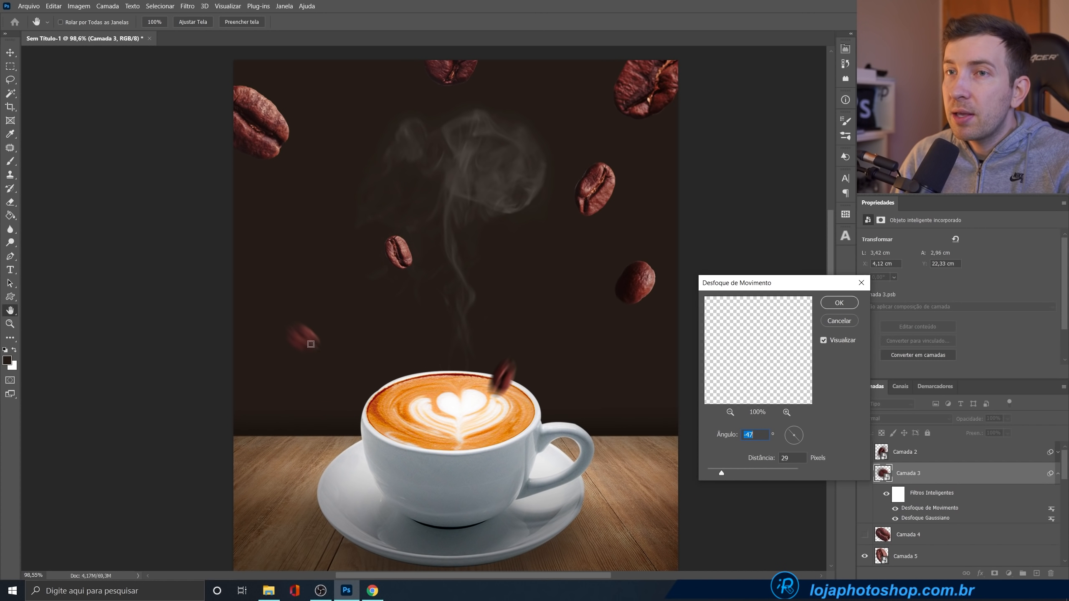
{"action": "left_click", "coordinate": [719, 473]}
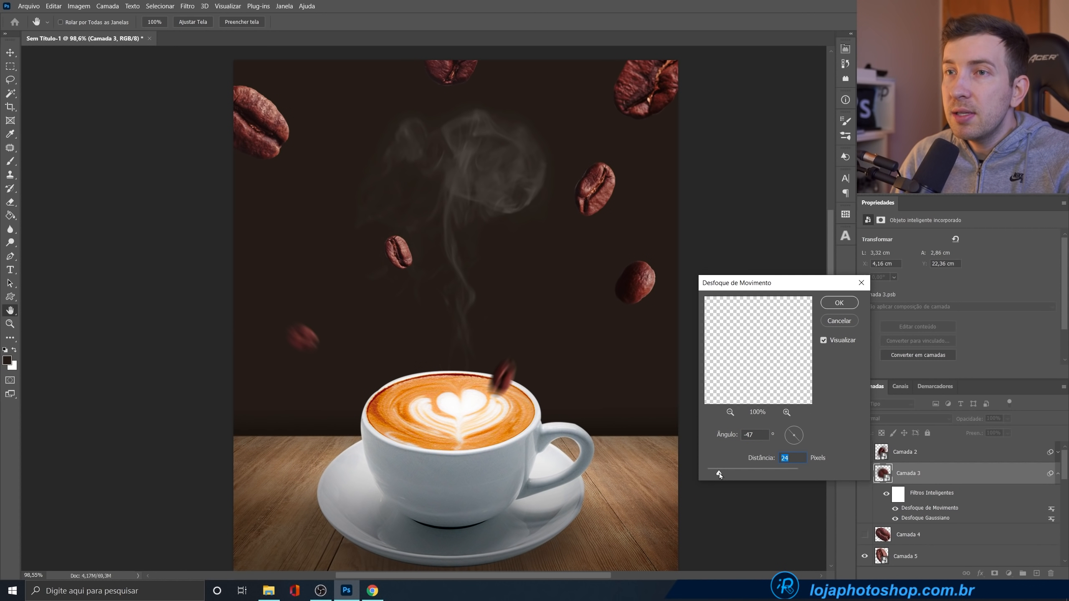
{"action": "left_click_drag", "start_coordinate": [719, 473], "coordinate": [718, 474]}
{"action": "left_click", "coordinate": [839, 303]}
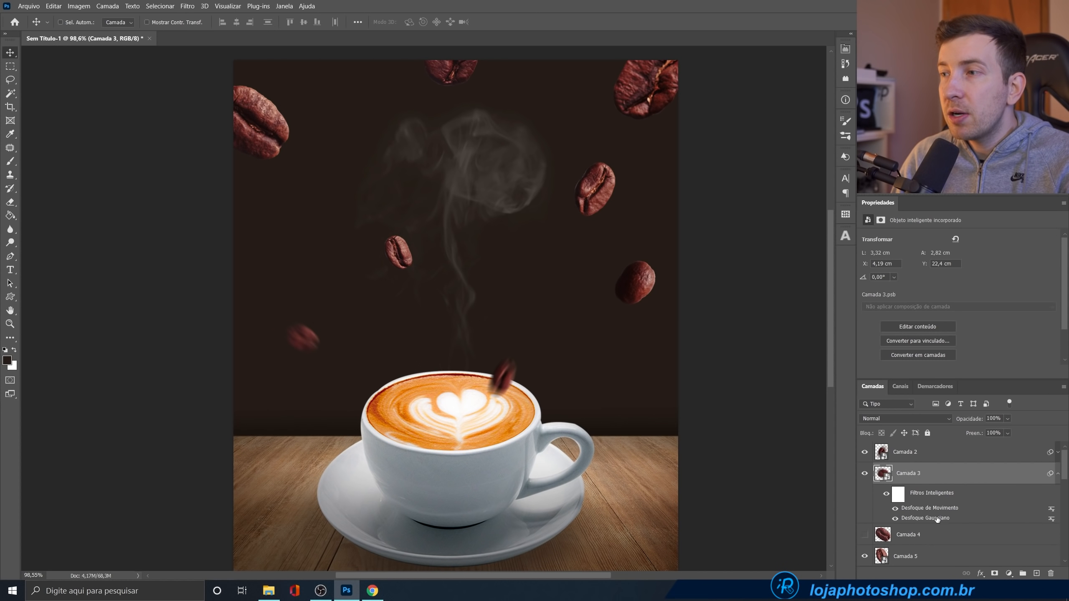
- Slightly increase the Gaussian Blur radius on Camada 3
{"action": "double_click", "coordinate": [939, 519]}
{"action": "left_click", "coordinate": [589, 302]}
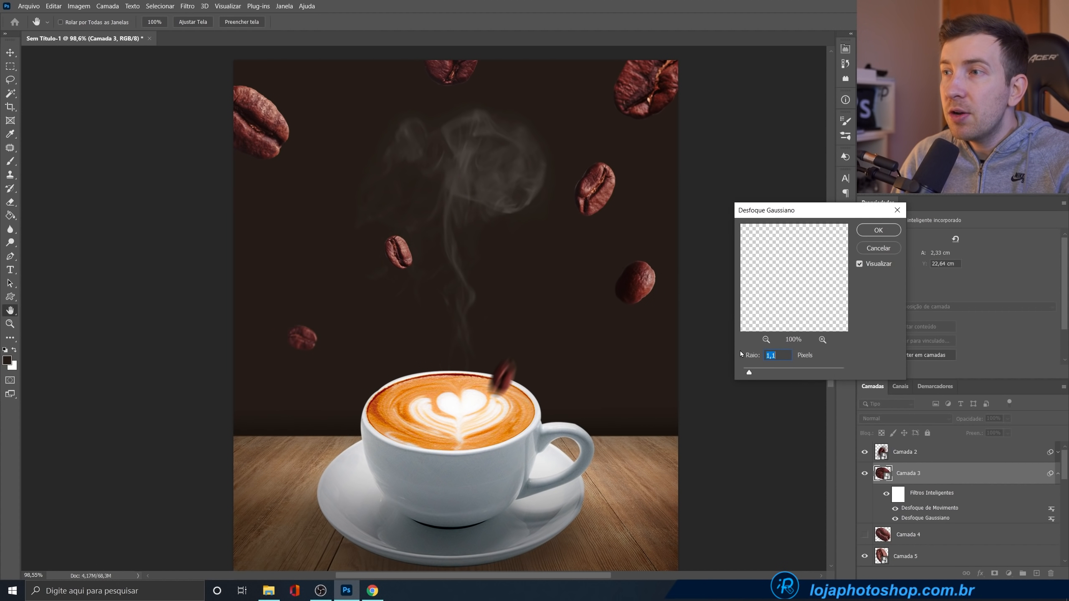
{"action": "left_click", "coordinate": [879, 230]}
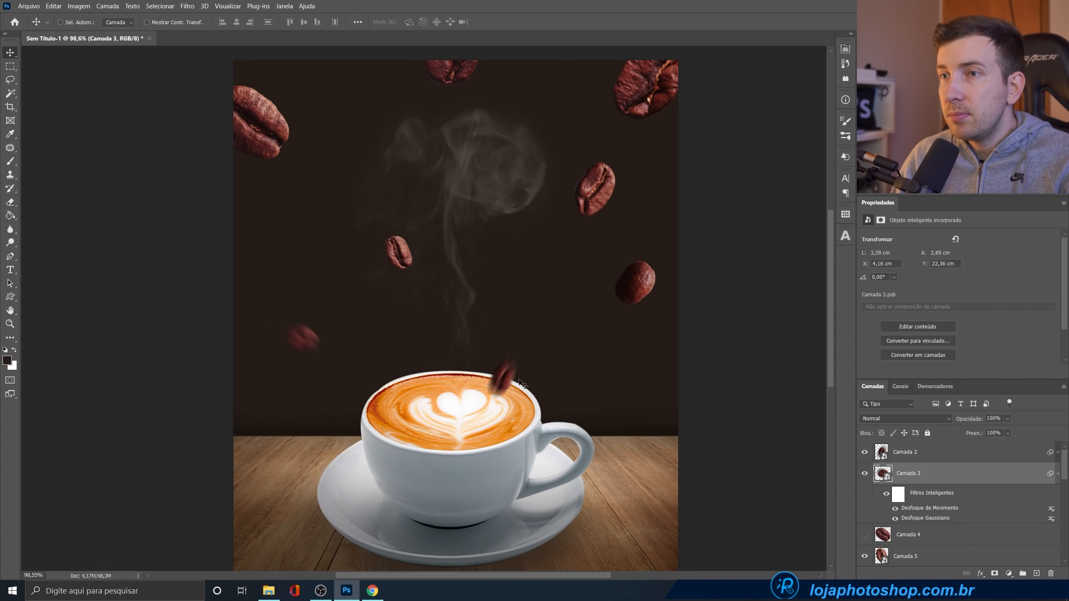
- Copy the smart blur filters from Camada 3 to Camada 5 and expand the Camada 5 filter list
{"action": "scroll", "coordinate": [913, 509], "scroll_direction": "down", "scroll_amount": 1}
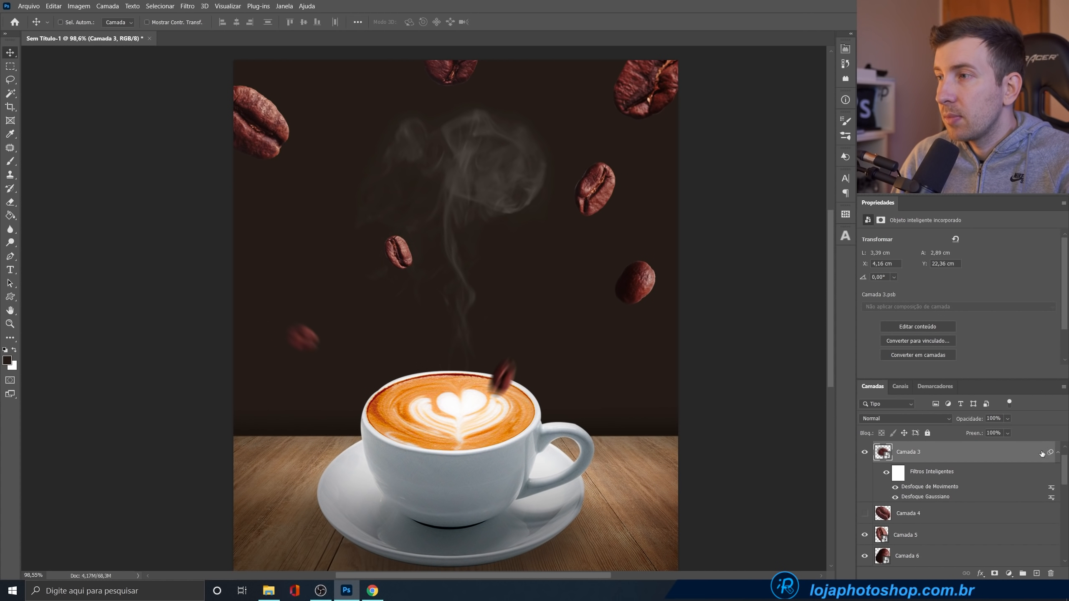
{"action": "left_click", "coordinate": [1059, 453]}
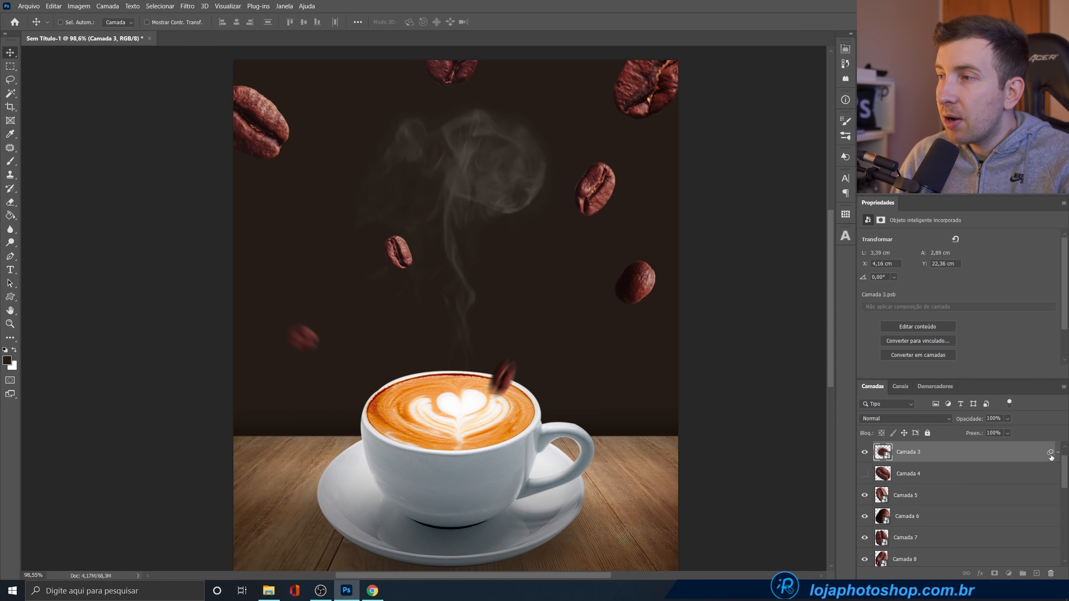
{"action": "left_click_drag", "start_coordinate": [1050, 504], "coordinate": [1050, 504]}
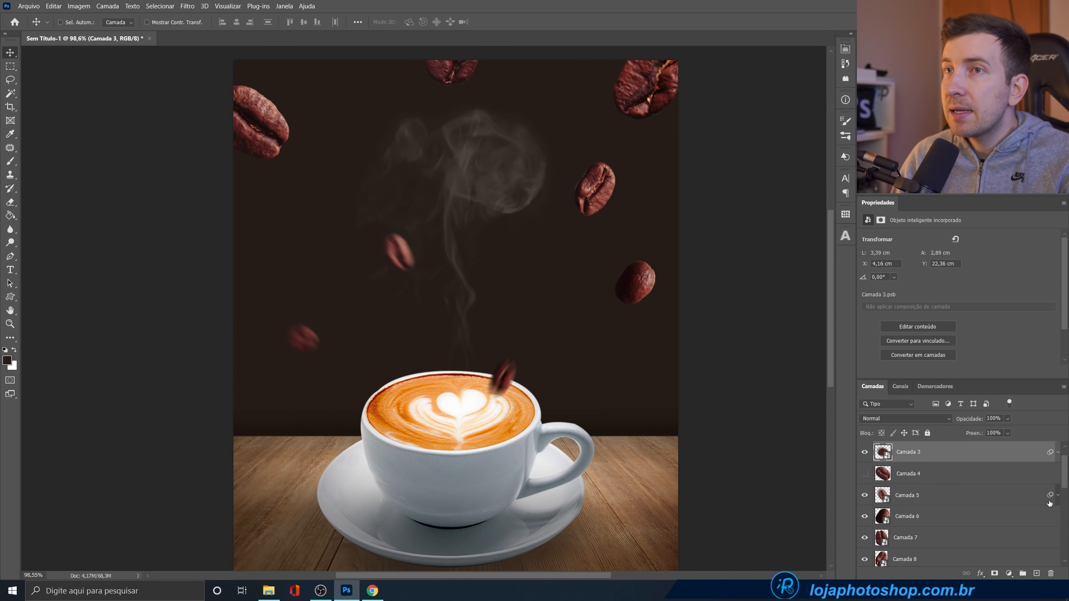
{"action": "left_click", "coordinate": [1058, 498]}
{"action": "scroll", "coordinate": [941, 515], "scroll_direction": "down", "scroll_amount": 1}
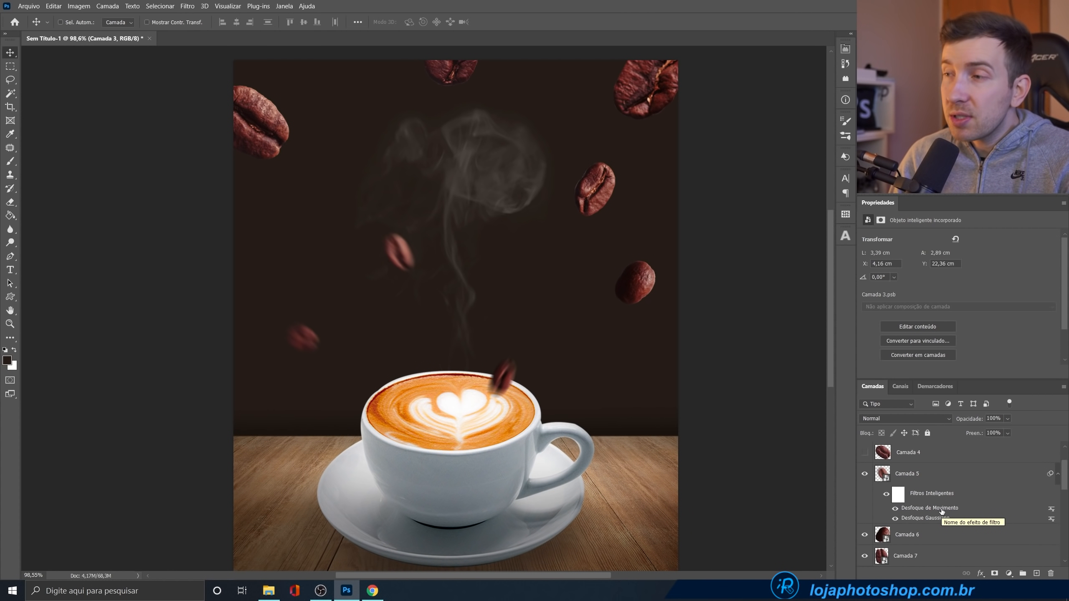
- Set the Motion Blur on Camada 5 to -84° with a distance of 18 px and increase its Gaussian Blur radius
{"action": "double_click", "coordinate": [942, 510]}
{"action": "left_click", "coordinate": [795, 442]}
{"action": "left_click_drag", "start_coordinate": [718, 471], "coordinate": [716, 471]}
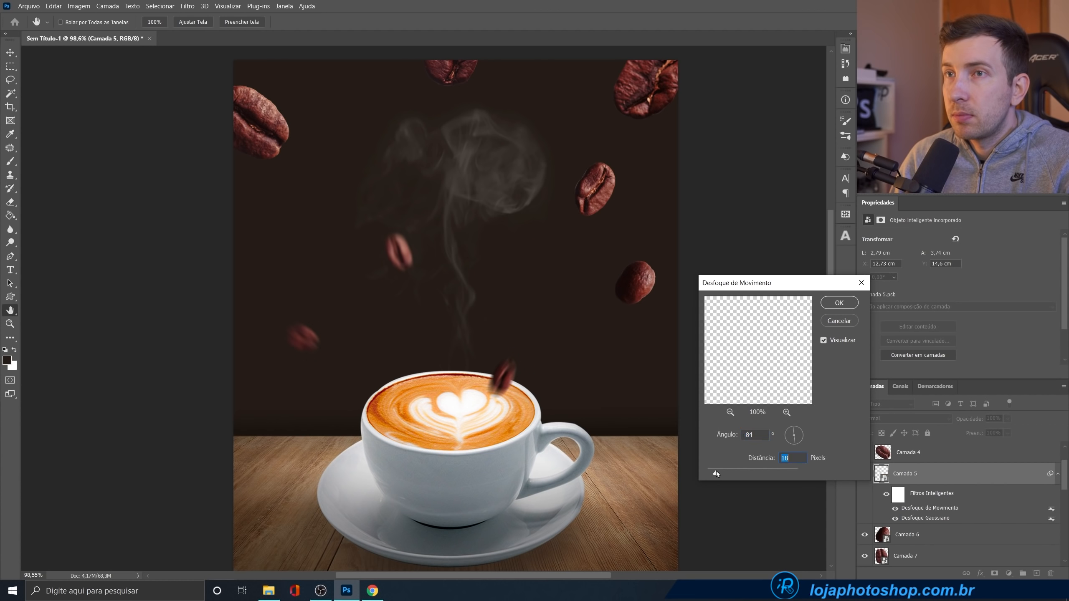
{"action": "left_click", "coordinate": [839, 303]}
{"action": "double_click", "coordinate": [925, 518]}
{"action": "key", "text": "Return"}
{"action": "left_click", "coordinate": [878, 229]}
- Copy the blur filters to Camada 6 and adjust its Motion Blur and Gaussian Blur, using a 3.0 px Gaussian radius
{"action": "left_click_drag", "start_coordinate": [1050, 452], "coordinate": [1019, 523]}
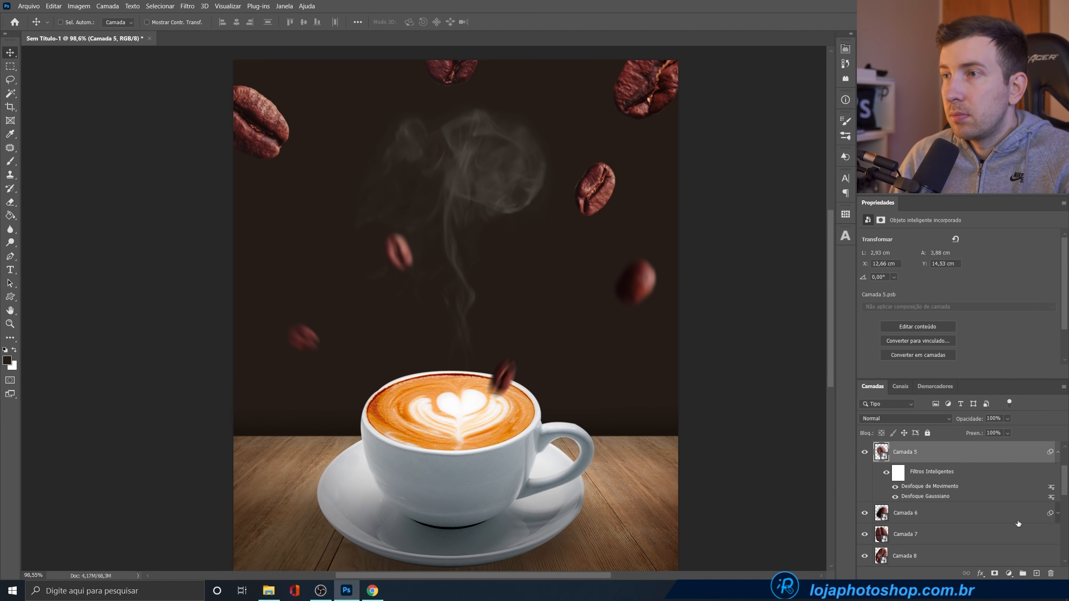
{"action": "double_click", "coordinate": [929, 547]}
{"action": "key", "text": "Return"}
{"action": "double_click", "coordinate": [925, 557]}
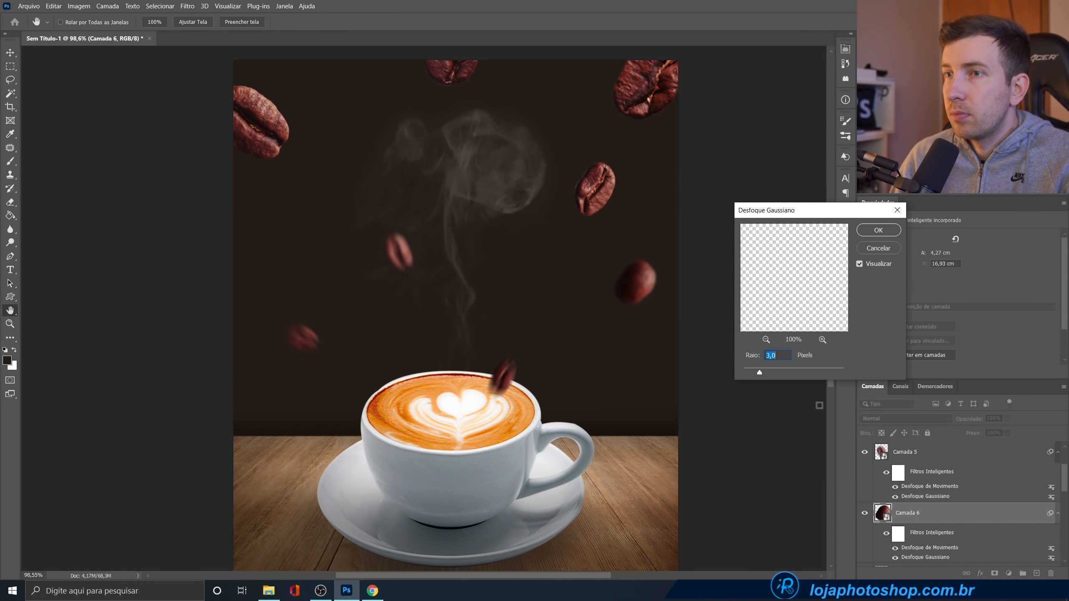
{"action": "key", "text": "Return"}
- Copy the blur filters to Camada 7 and adjust its Motion Blur and Gaussian Blur, using a 5.0 px Gaussian radius
{"action": "scroll", "coordinate": [947, 480], "scroll_direction": "down", "scroll_amount": 2}
{"action": "left_click_drag", "start_coordinate": [946, 489], "coordinate": [957, 532]}
{"action": "scroll", "coordinate": [952, 541], "scroll_direction": "down", "scroll_amount": 1}
{"action": "double_click", "coordinate": [947, 545]}
{"action": "key", "text": "Return"}
{"action": "double_click", "coordinate": [940, 554]}
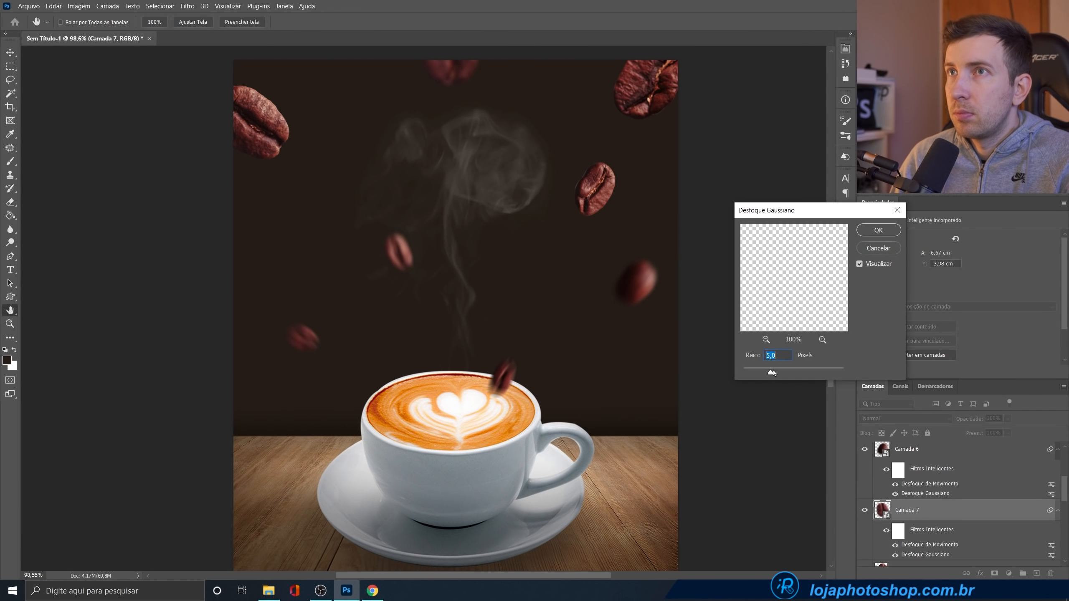
{"action": "key", "text": "Return"}
- Copy the blur filters to the bean layers Camada 8 and Camada 10 and adjust their Motion Blur and Gaussian Blur
{"action": "left_click", "coordinate": [1058, 510]}
{"action": "left_click", "coordinate": [1057, 449]}
{"action": "left_click_drag", "start_coordinate": [1050, 474], "coordinate": [1039, 537]}
{"action": "left_click", "coordinate": [1058, 495]}
{"action": "double_click", "coordinate": [925, 530]}
{"action": "left_click", "coordinate": [839, 303]}
{"action": "double_click", "coordinate": [926, 541]}
{"action": "left_click", "coordinate": [878, 230]}
{"action": "double_click", "coordinate": [925, 530]}
{"action": "left_click", "coordinate": [838, 303]}
- Convert the GRAOS bean layer into a smart object and adjust the Motion Blur and Gaussian Blur on the remaining beans
{"action": "left_click", "coordinate": [1058, 495]}
{"action": "right_click", "coordinate": [927, 534]}
{"action": "left_click", "coordinate": [968, 223]}
{"action": "double_click", "coordinate": [929, 525]}
{"action": "left_click", "coordinate": [840, 303]}
{"action": "double_click", "coordinate": [925, 536]}
{"action": "key", "text": "Return"}
{"action": "scroll", "coordinate": [926, 501], "scroll_direction": "up", "scroll_amount": 5}
{"action": "double_click", "coordinate": [925, 497]}
{"action": "key", "text": "Return"}
- Move the left-edge bean further off the canvas, the top-right bean toward the corner and the right-side bean slightly down
{"action": "key", "text": "ctrl+t"}
{"action": "left_click", "coordinate": [571, 240]}
{"action": "key", "text": "Return"}
{"action": "scroll", "coordinate": [573, 241], "scroll_direction": "down", "scroll_amount": 2}
{"action": "scroll", "coordinate": [954, 557], "scroll_direction": "down", "scroll_amount": 5}
{"action": "left_click_drag", "start_coordinate": [271, 128], "coordinate": [248, 147]}
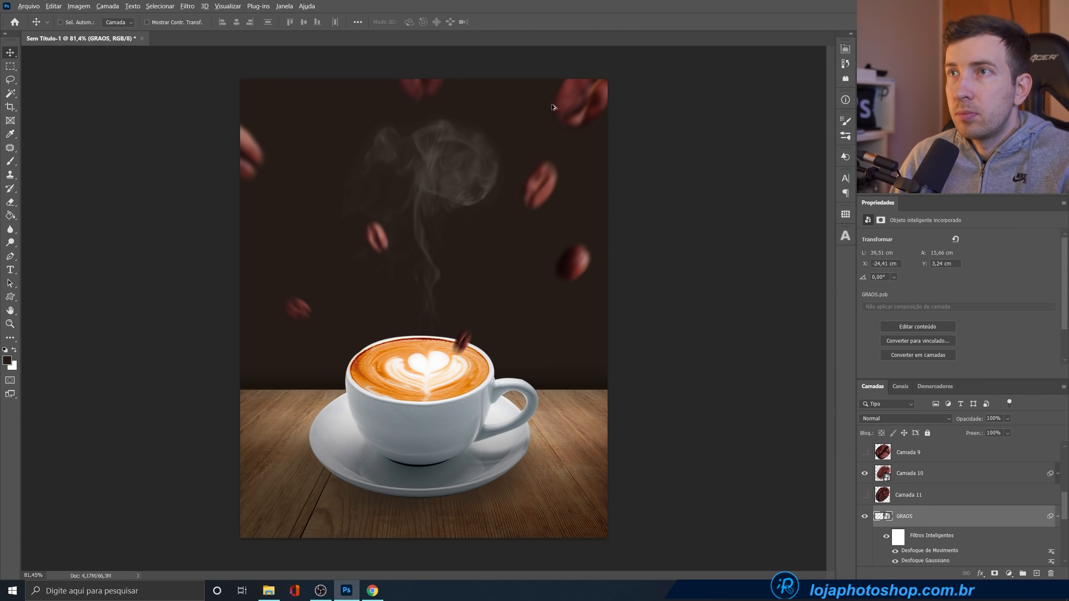
{"action": "left_click_drag", "start_coordinate": [578, 103], "coordinate": [588, 92]}
{"action": "left_click_drag", "start_coordinate": [579, 257], "coordinate": [573, 273]}
- Move the Camada 5 bean beside the smoke slightly up and to the right
{"action": "scroll", "coordinate": [410, 222], "scroll_direction": "up", "scroll_amount": 4}
{"action": "left_click", "coordinate": [369, 250], "text": "ctrl"}
{"action": "left_click_drag", "start_coordinate": [369, 252], "coordinate": [375, 245]}
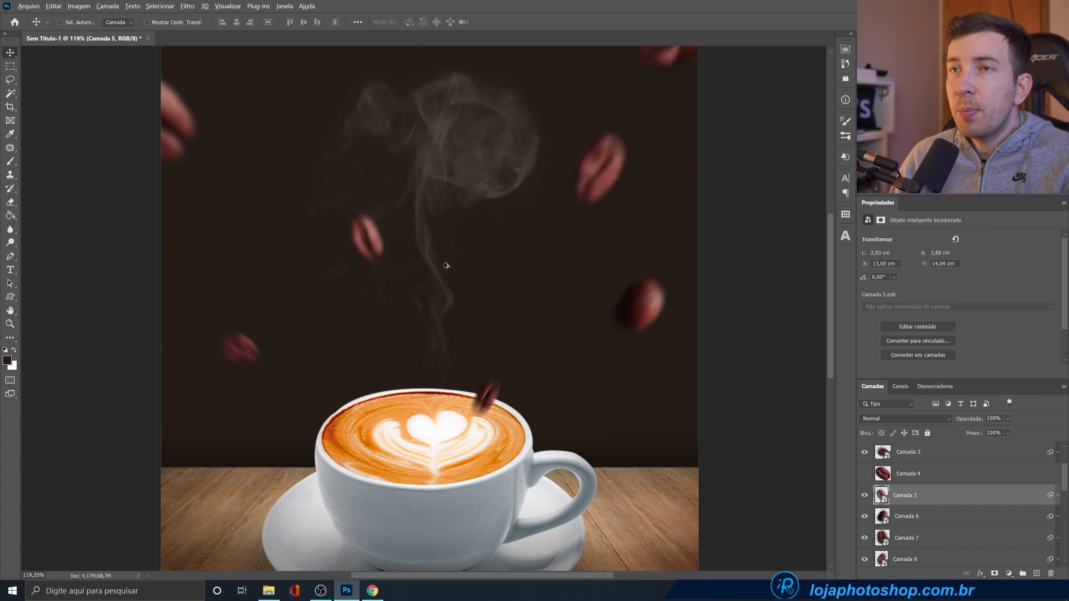
{"action": "scroll", "coordinate": [446, 266], "scroll_direction": "down", "scroll_amount": 2}
{"action": "scroll", "coordinate": [387, 149], "scroll_direction": "up", "scroll_amount": 1}
{"action": "scroll", "coordinate": [387, 149], "scroll_direction": "up", "scroll_amount": 1}
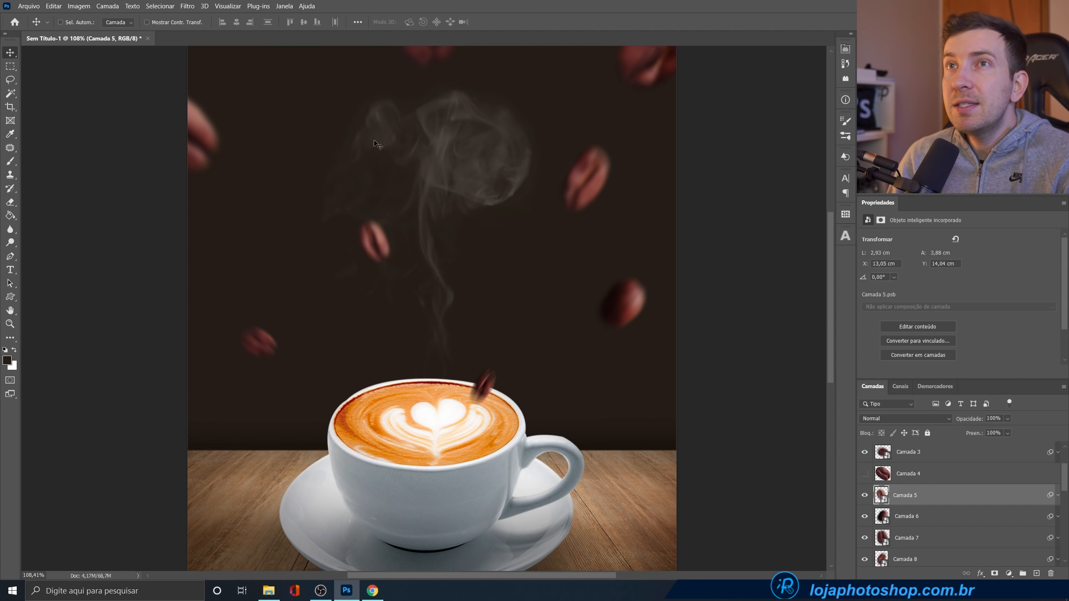
- Look through the Formas panel, including the Formas herdadas e muito mais group and the shape library options, and collapse the panel
{"action": "left_click", "coordinate": [284, 6]}
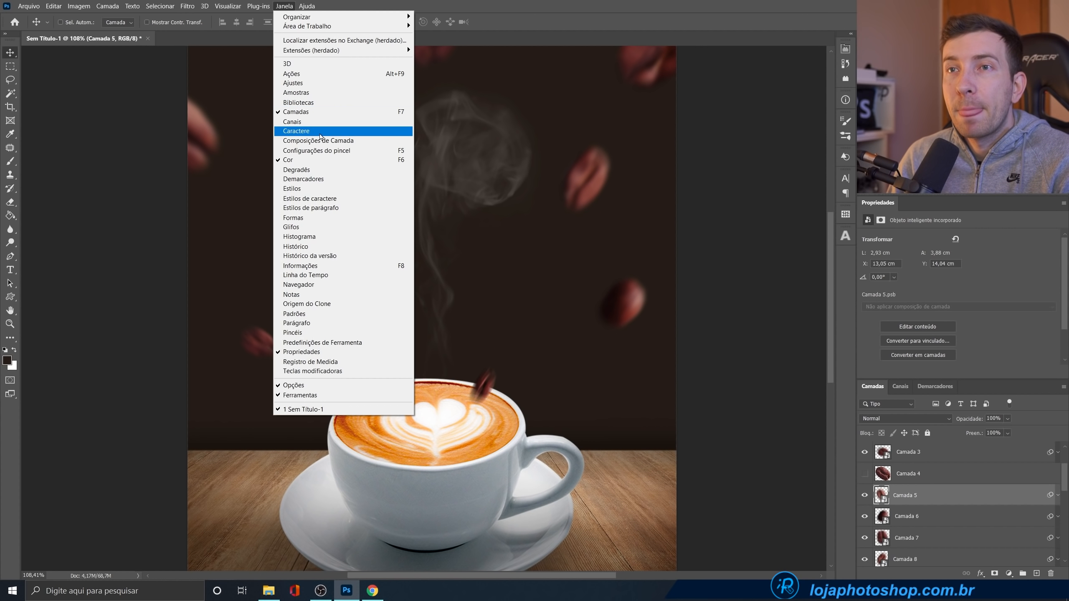
{"action": "left_click", "coordinate": [328, 219]}
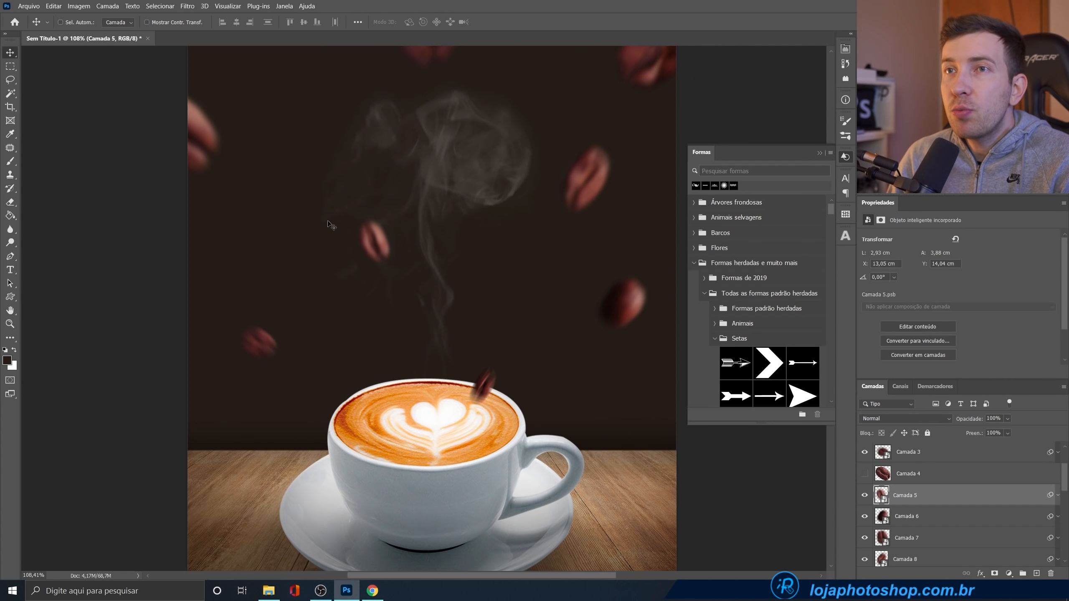
{"action": "left_click", "coordinate": [694, 263]}
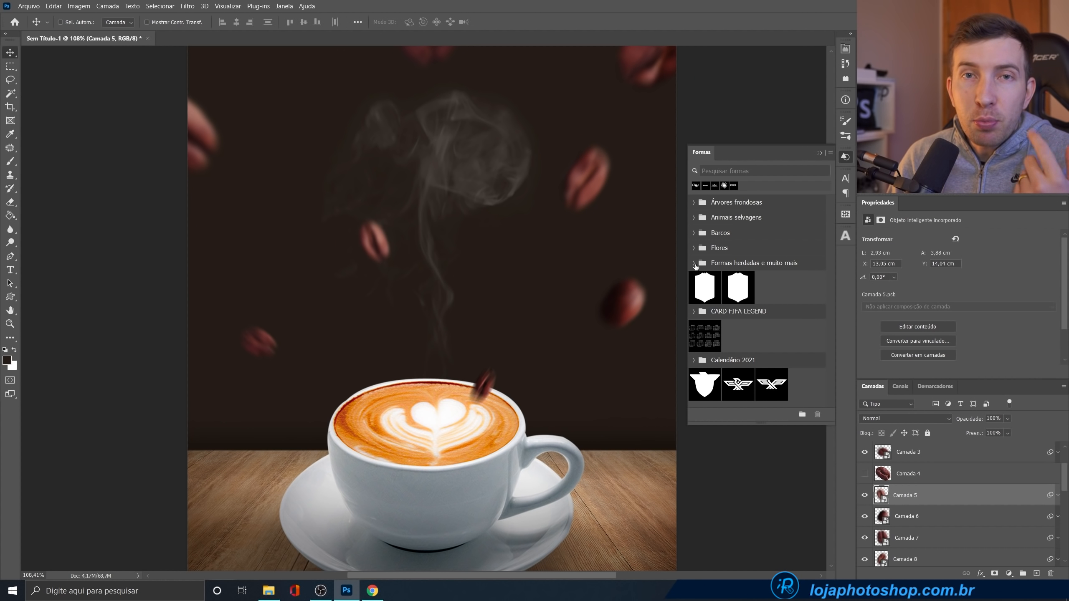
{"action": "left_click", "coordinate": [694, 263]}
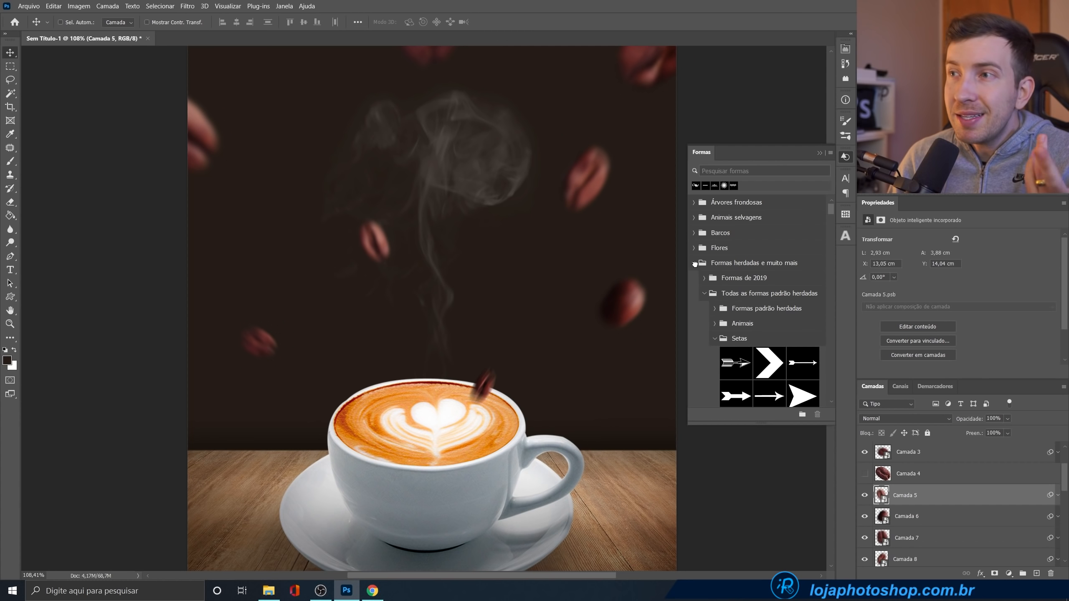
{"action": "left_click", "coordinate": [830, 154]}
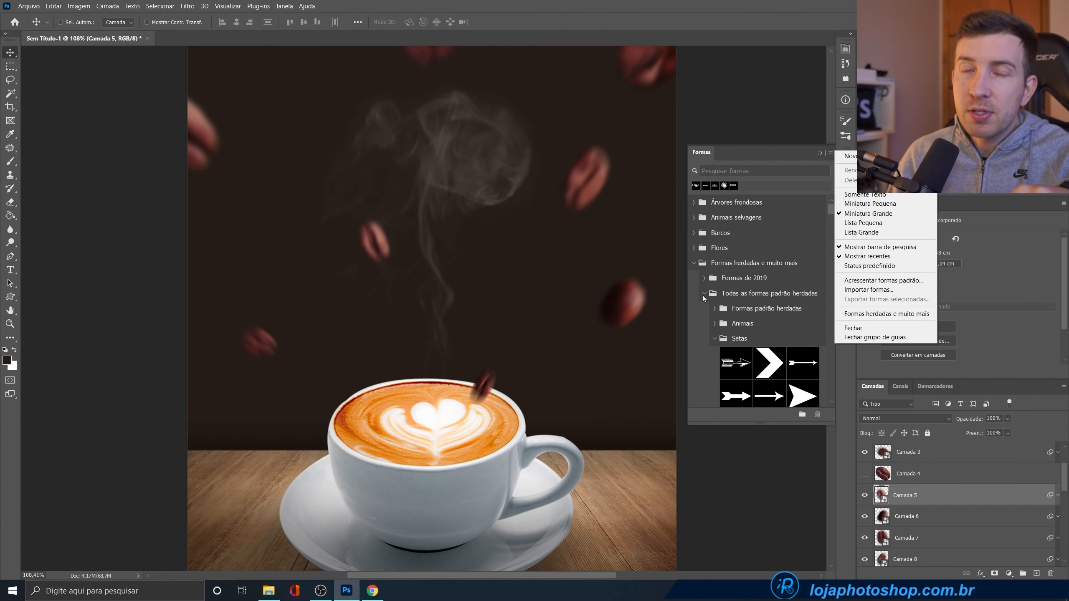
{"action": "left_click", "coordinate": [601, 6]}
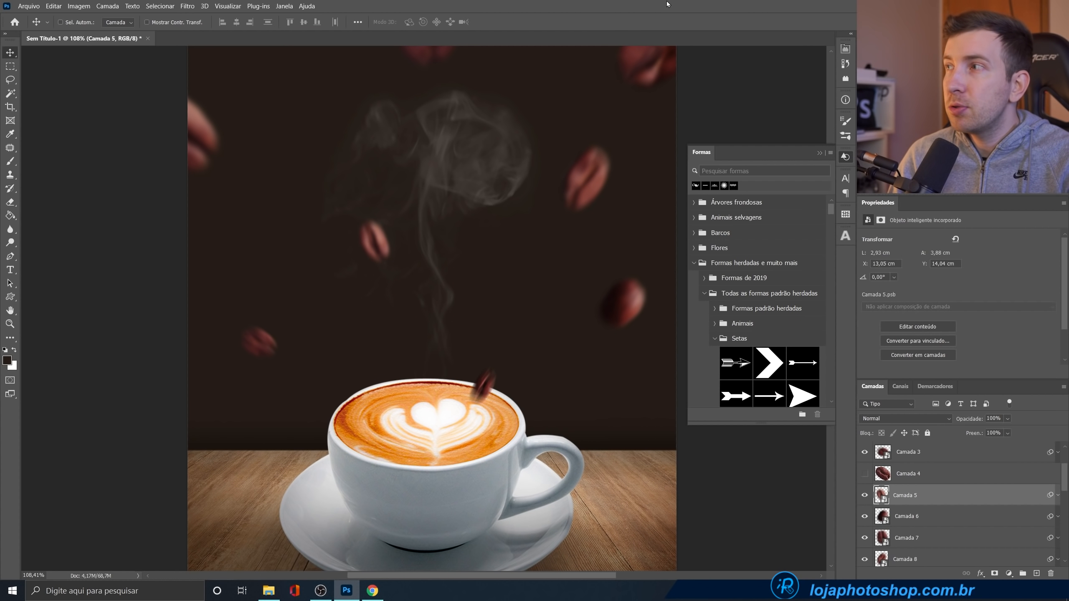
{"action": "left_click", "coordinate": [819, 153]}
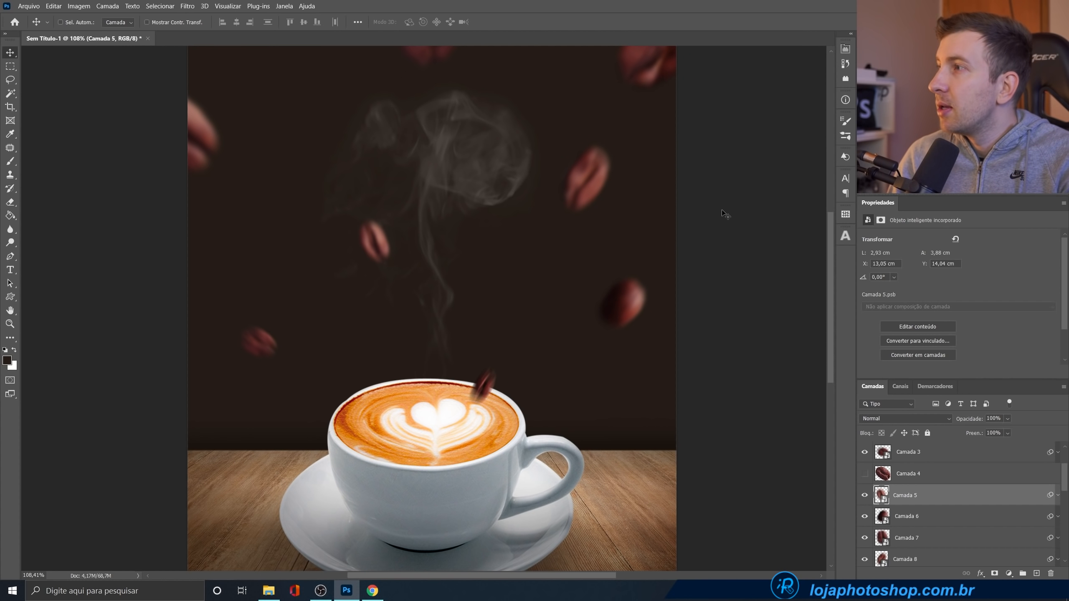
- Collapse the smart filter lists under the Camada 2 and Camada 3 bean layers
{"action": "left_click", "coordinate": [13, 270]}
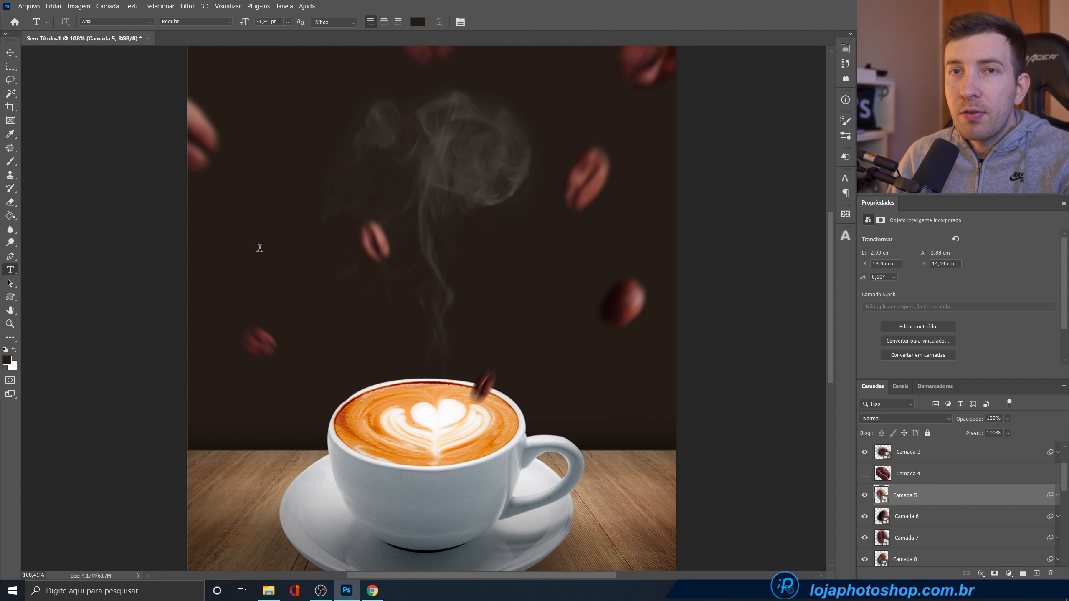
{"action": "scroll", "coordinate": [963, 474], "scroll_direction": "up", "scroll_amount": 2}
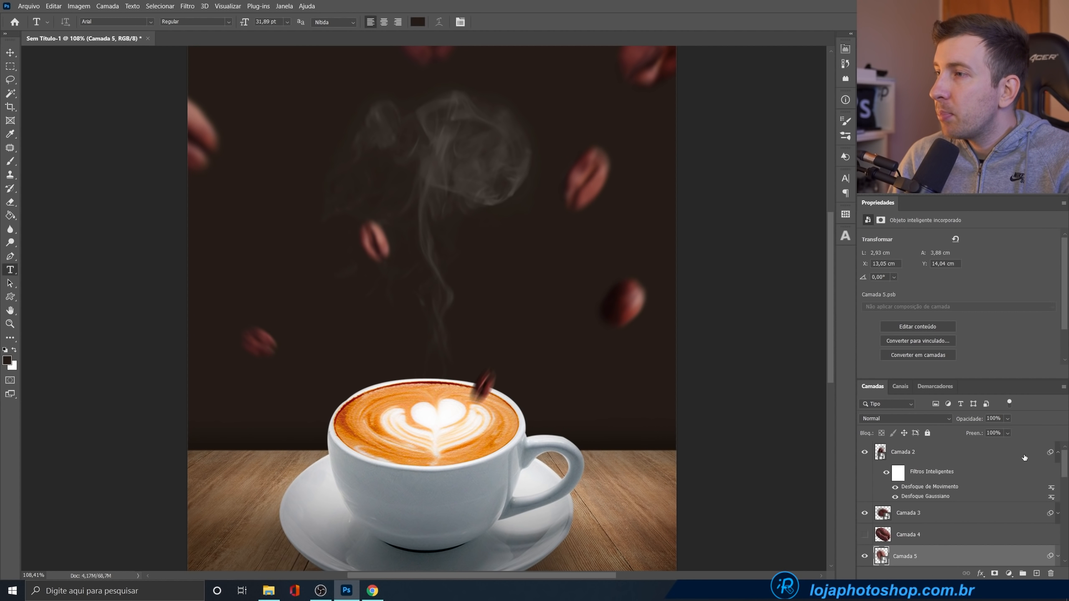
{"action": "left_click", "coordinate": [1057, 452]}
{"action": "left_click", "coordinate": [1058, 473]}
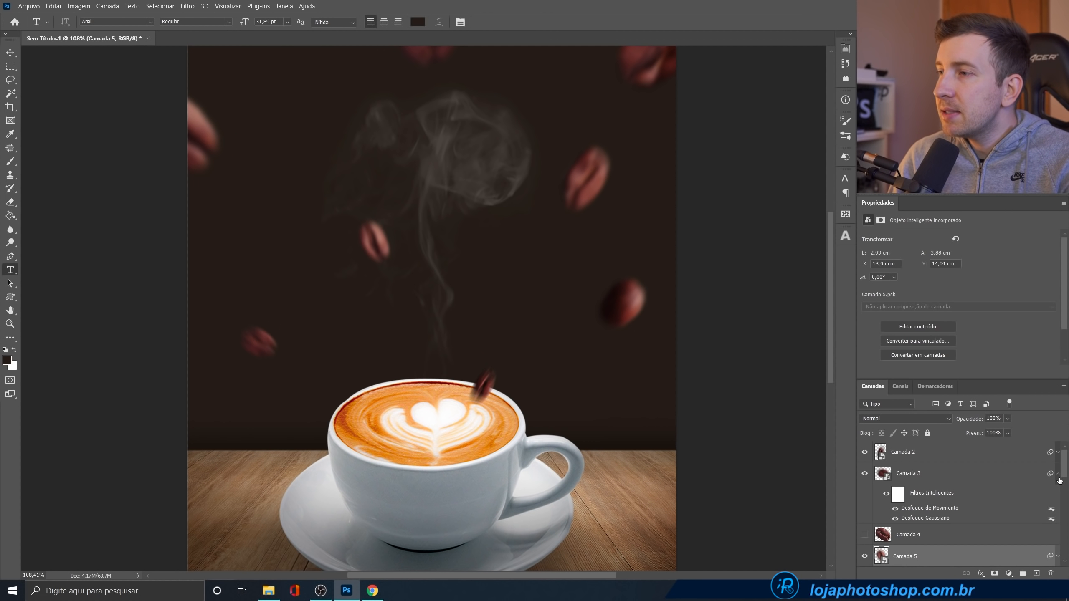
{"action": "left_click", "coordinate": [1058, 475]}
{"action": "scroll", "coordinate": [1054, 493], "scroll_direction": "down", "scroll_amount": 3}
{"action": "scroll", "coordinate": [1050, 504], "scroll_direction": "down", "scroll_amount": 2}
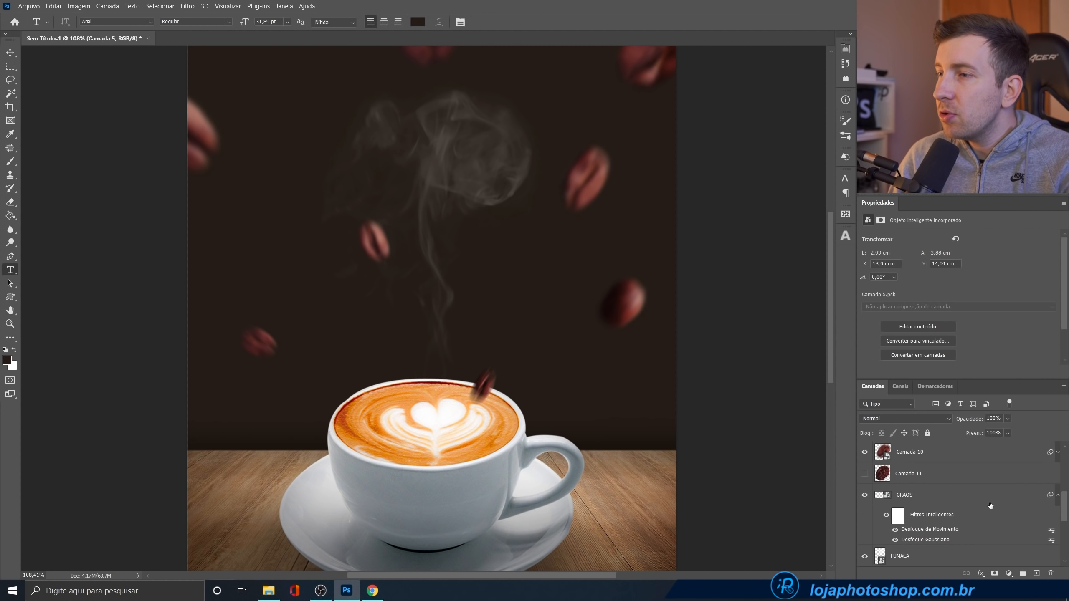
- Group all bean layers from Camada 2 down to GRAOS and name the group GRAOS
{"action": "left_click", "coordinate": [929, 497]}
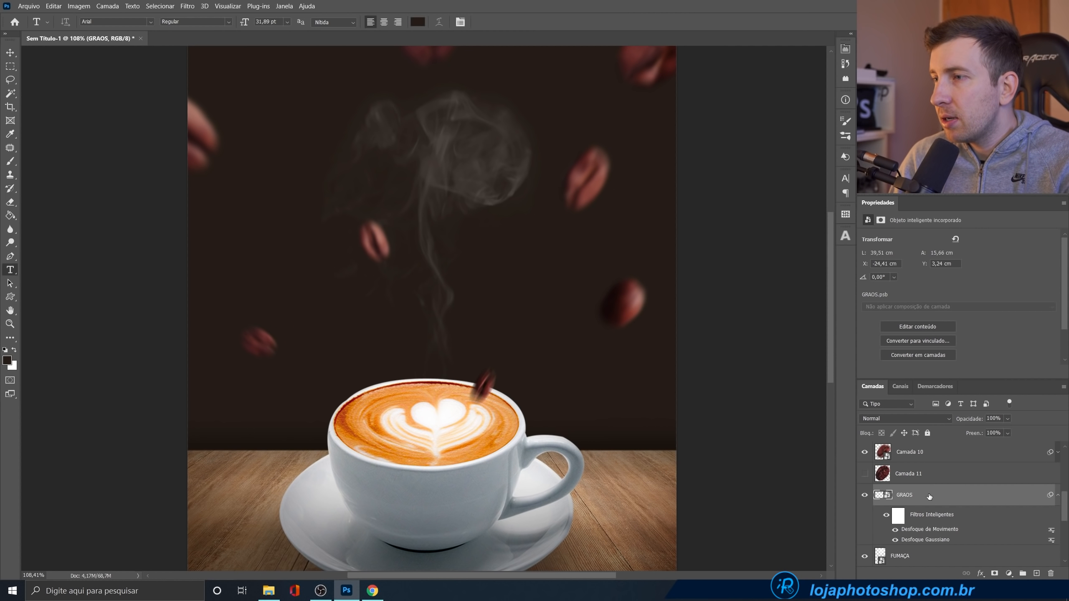
{"action": "scroll", "coordinate": [929, 496], "scroll_direction": "up", "scroll_amount": 5}
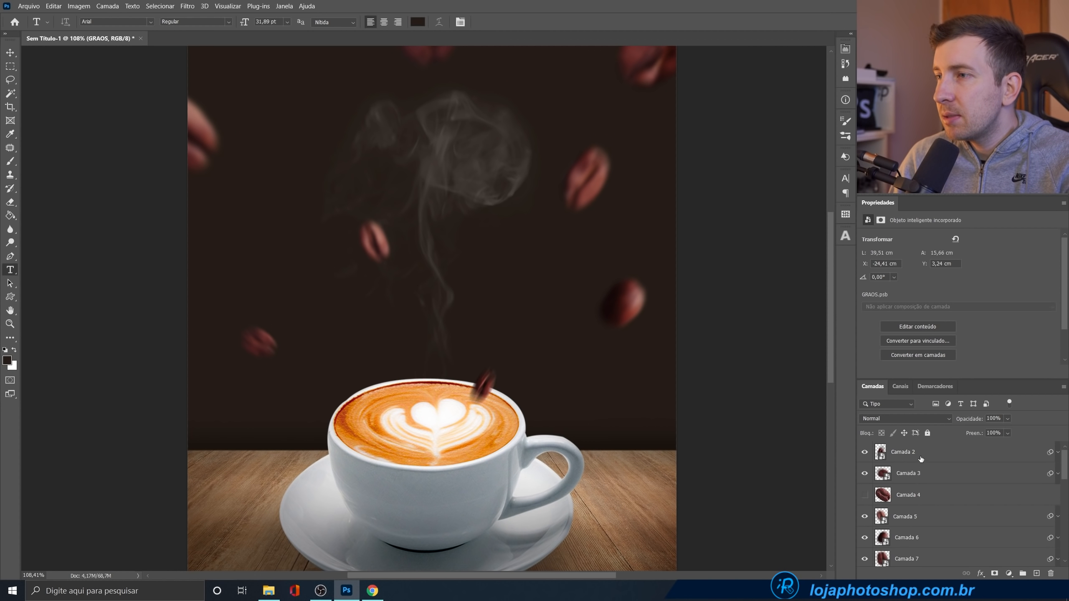
{"action": "left_click", "coordinate": [921, 457], "text": "shift"}
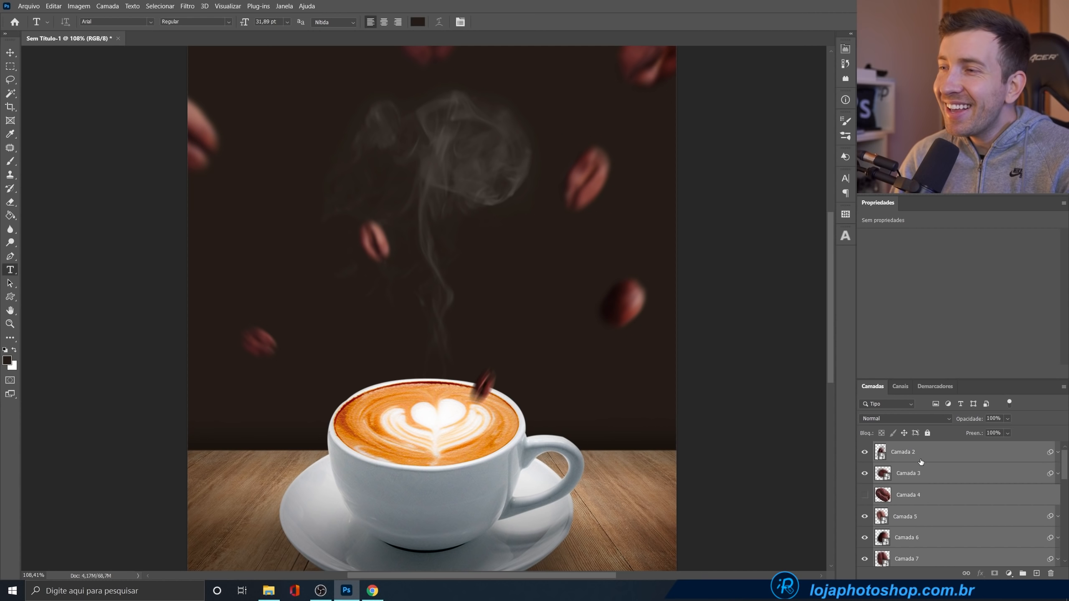
{"action": "key", "text": "ctrl+g"}
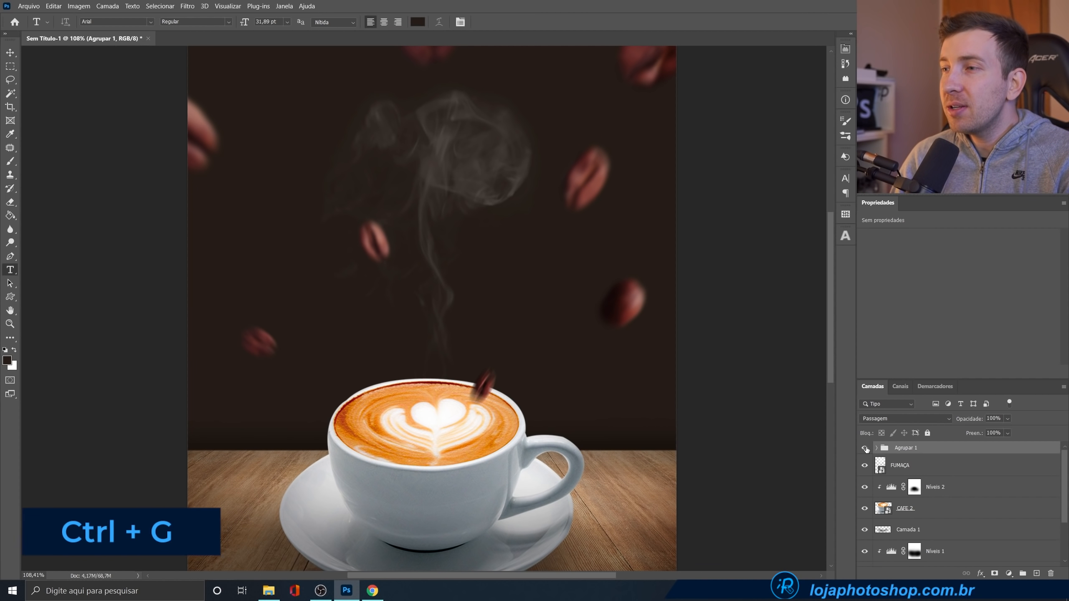
{"action": "left_click", "coordinate": [865, 449]}
{"action": "left_click", "coordinate": [866, 449]}
{"action": "double_click", "coordinate": [907, 448]}
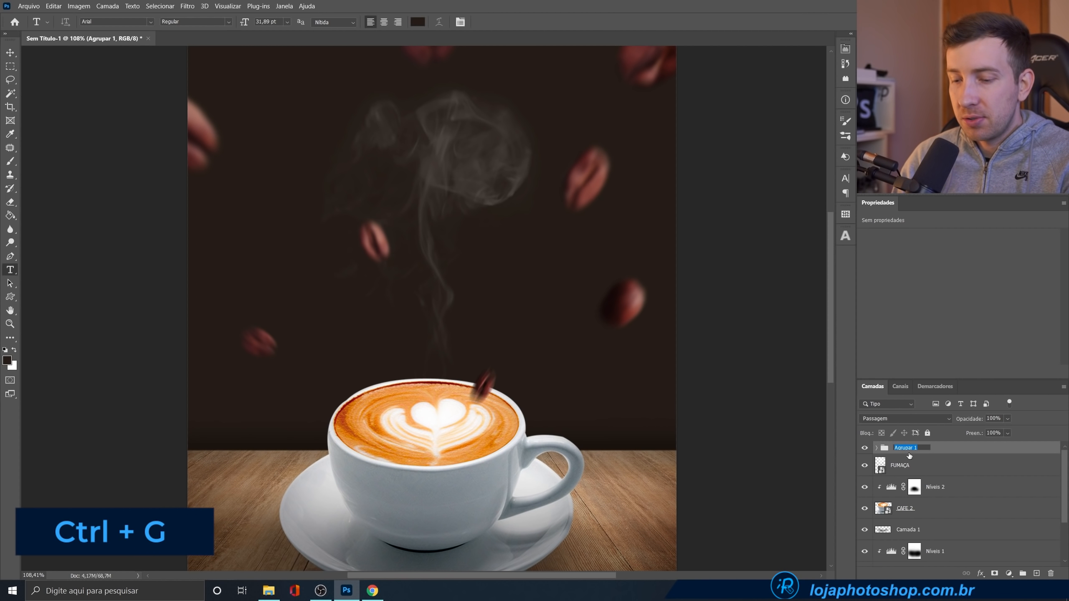
{"action": "type", "text": "GRAOS"}
{"action": "key", "text": "Return"}
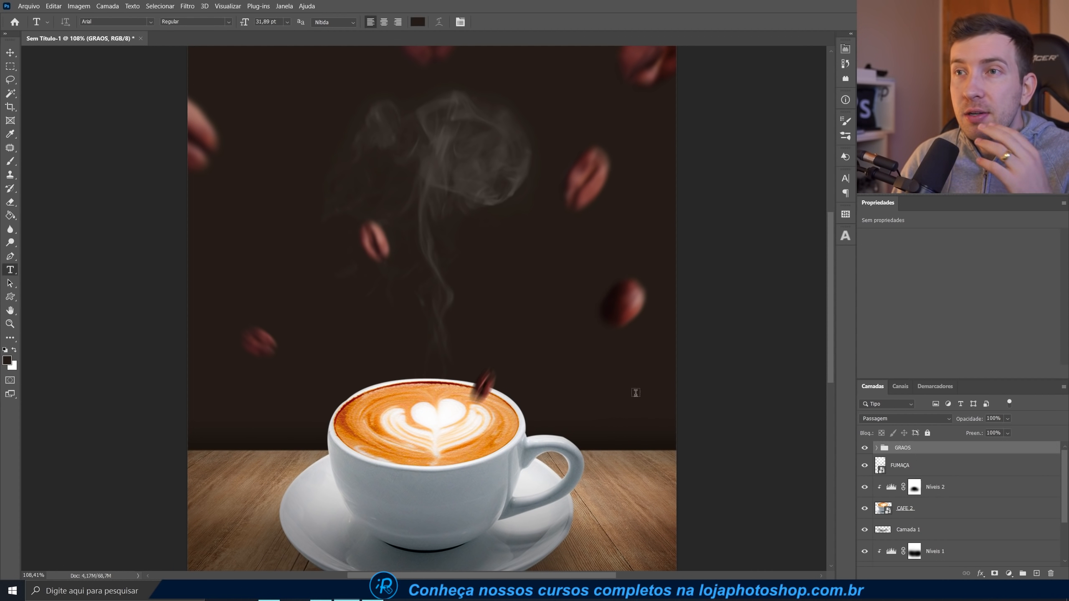
- Add a Color Balance (Equilíbrio de cores) adjustment layer above the GRAOS group and clip it to the group
{"action": "scroll", "coordinate": [466, 290], "scroll_direction": "down", "scroll_amount": 2}
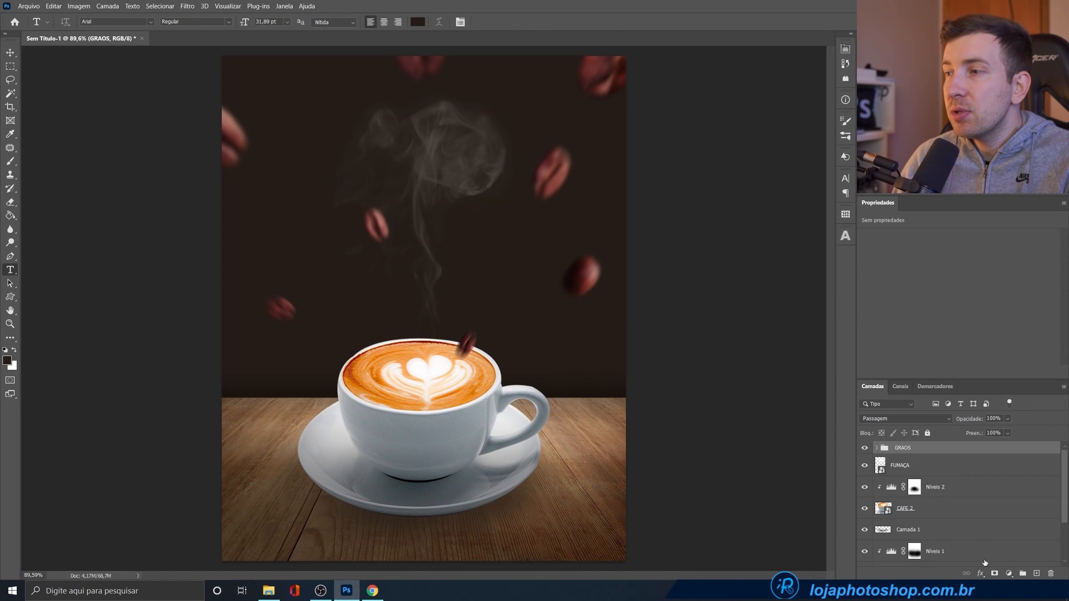
{"action": "left_click", "coordinate": [1008, 573]}
{"action": "left_click", "coordinate": [1015, 487]}
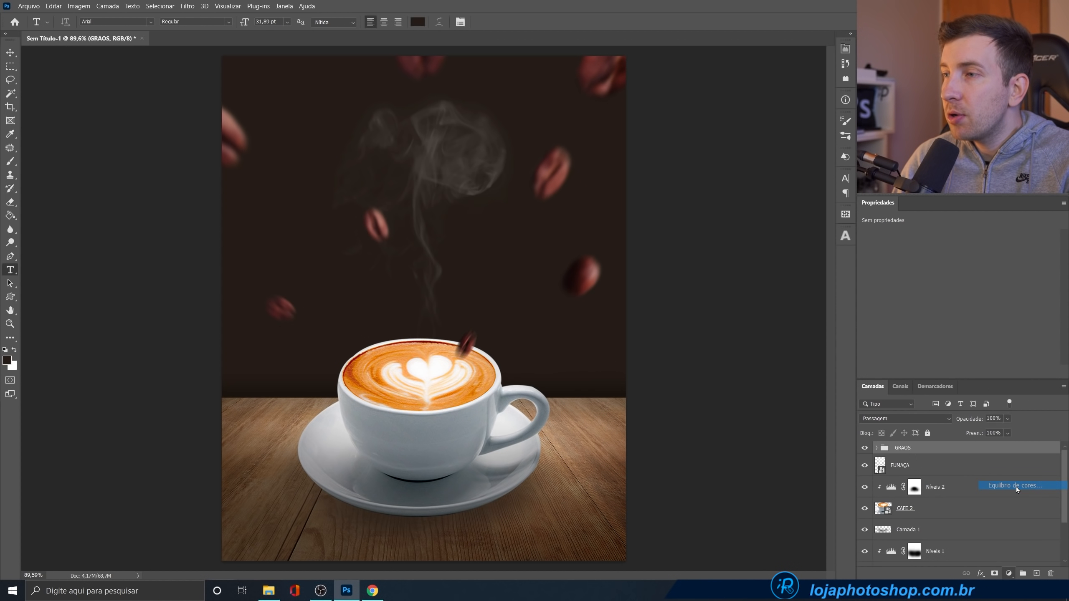
{"action": "left_click", "coordinate": [986, 372]}
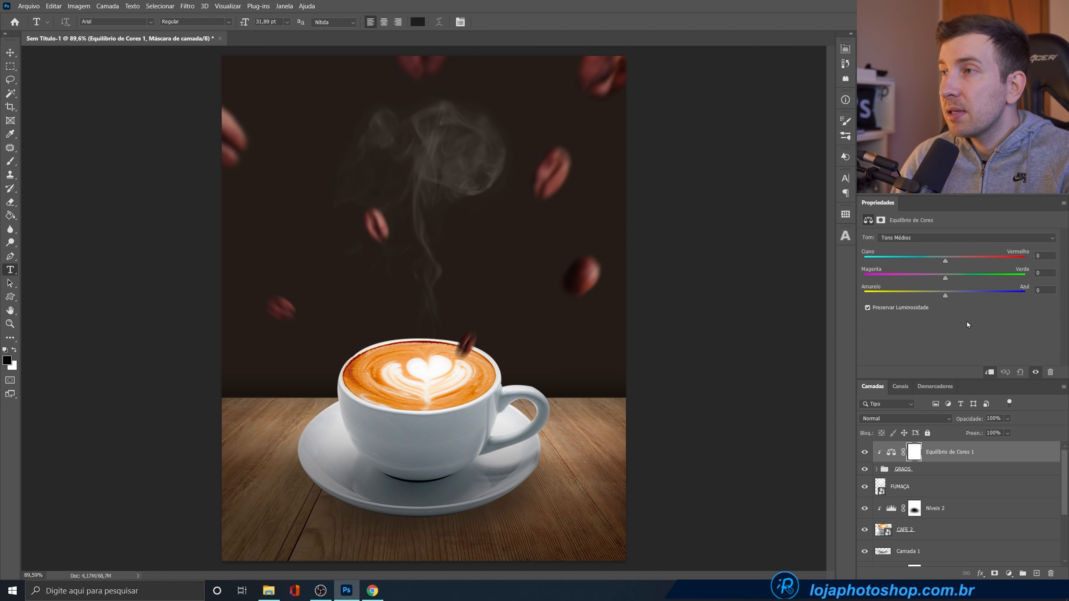
{"action": "left_click", "coordinate": [864, 468]}
{"action": "left_click", "coordinate": [864, 469]}
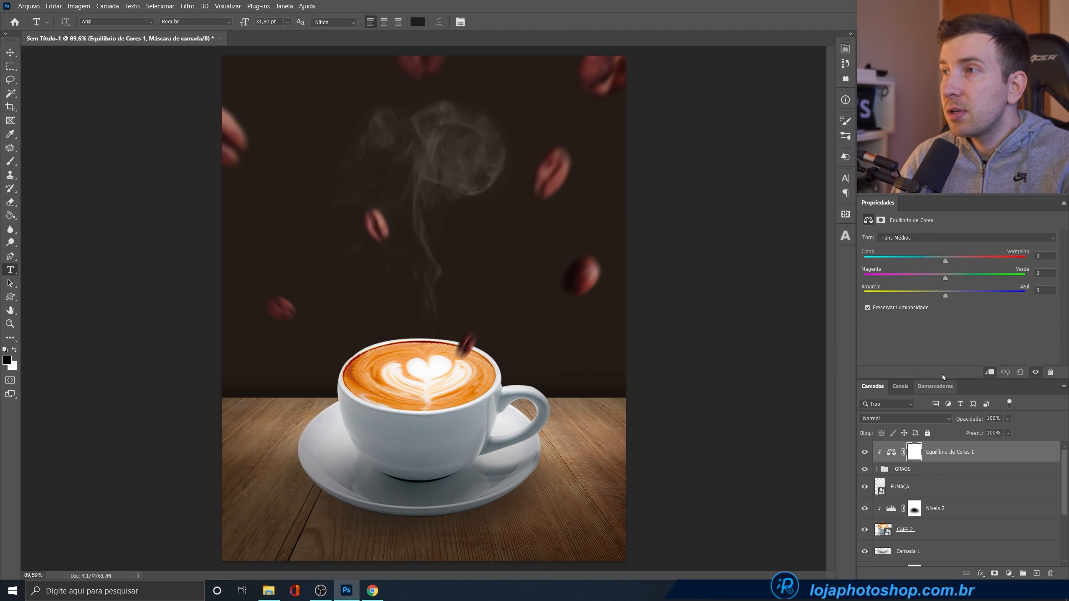
- Set the beans' Color Balance shadows (Sombras) to -14 on Cyan–Red and compare with the adjustment off and on
{"action": "left_click", "coordinate": [944, 240]}
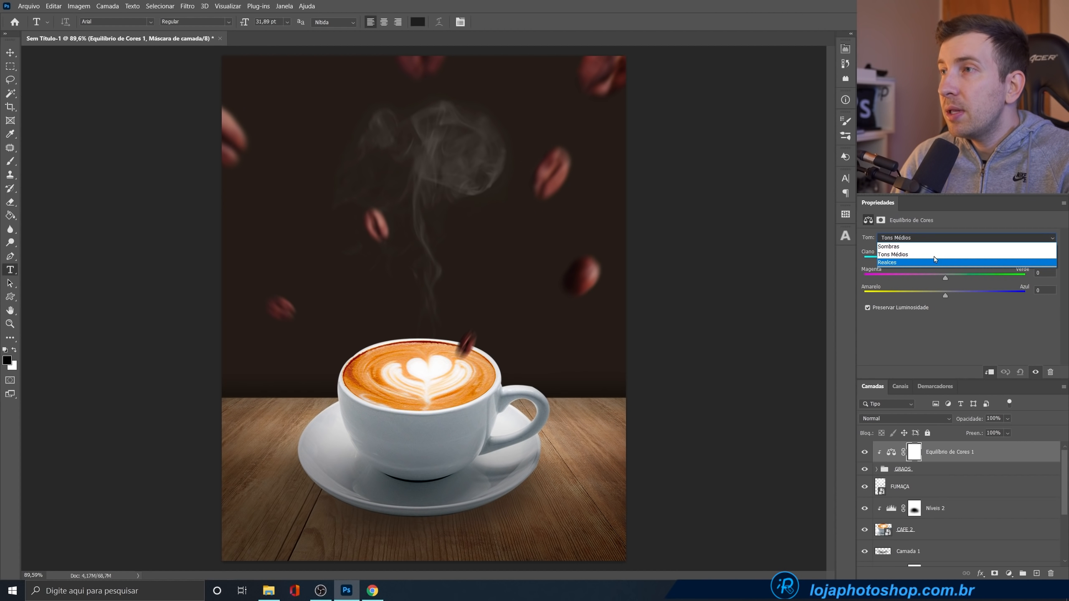
{"action": "left_click", "coordinate": [934, 250]}
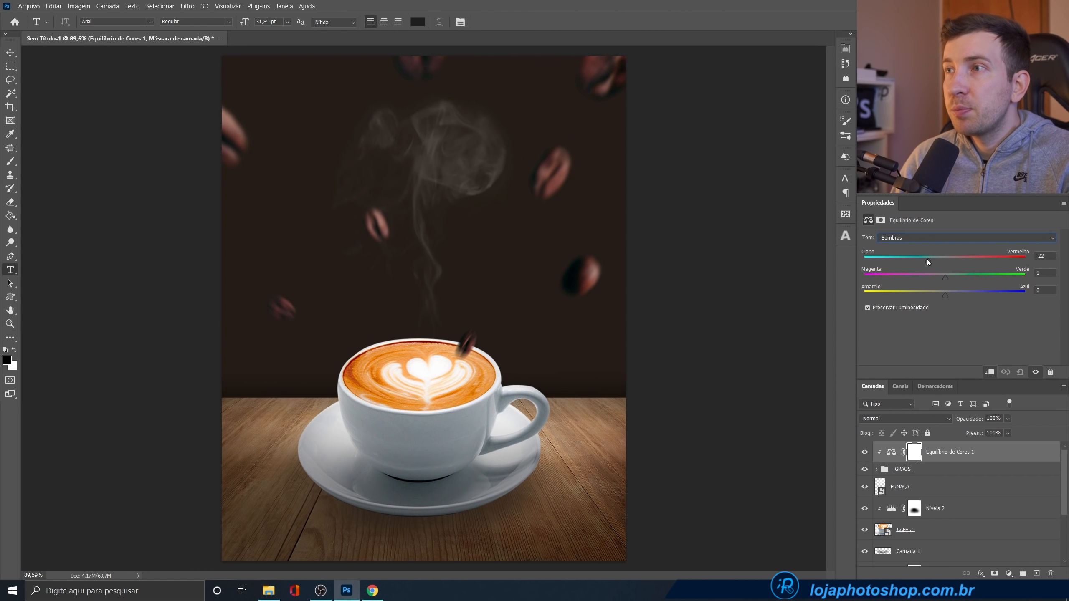
{"action": "left_click_drag", "start_coordinate": [933, 257], "coordinate": [927, 257]}
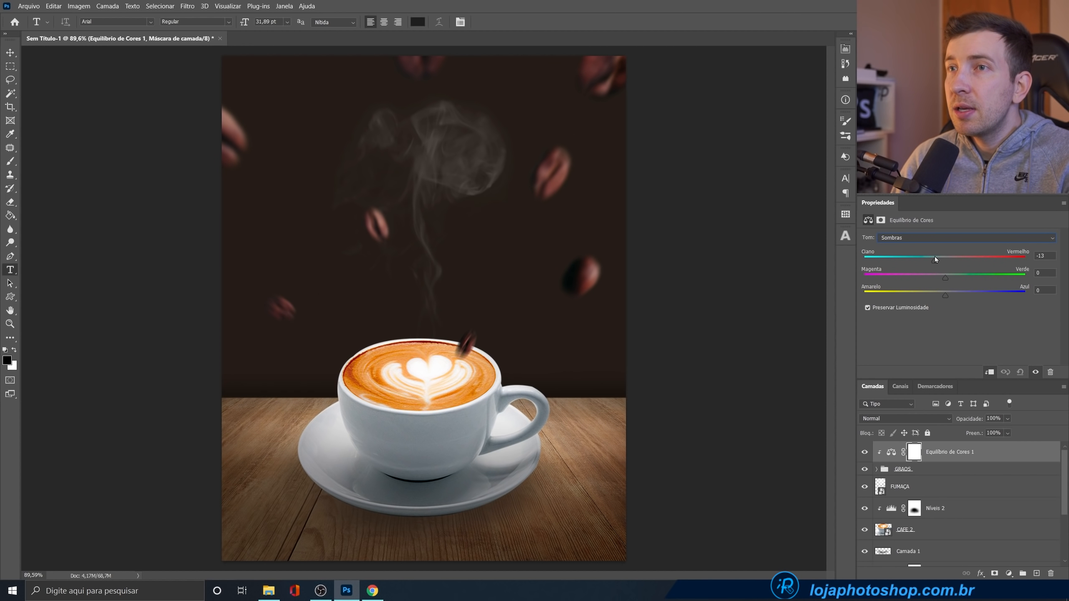
{"action": "left_click_drag", "start_coordinate": [934, 258], "coordinate": [934, 257]}
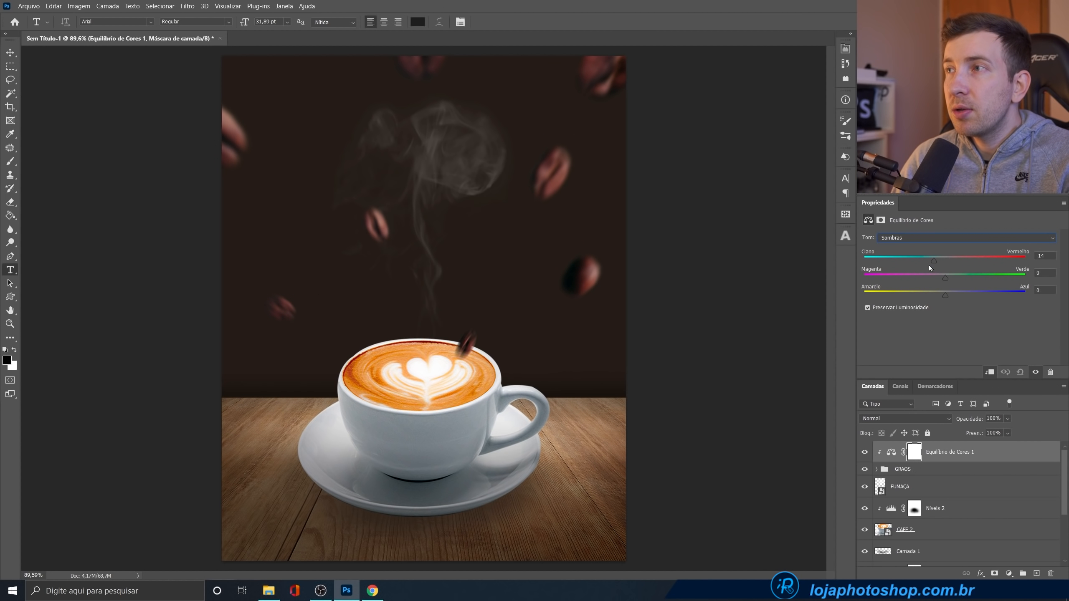
{"action": "left_click", "coordinate": [865, 453]}
{"action": "left_click", "coordinate": [864, 452]}
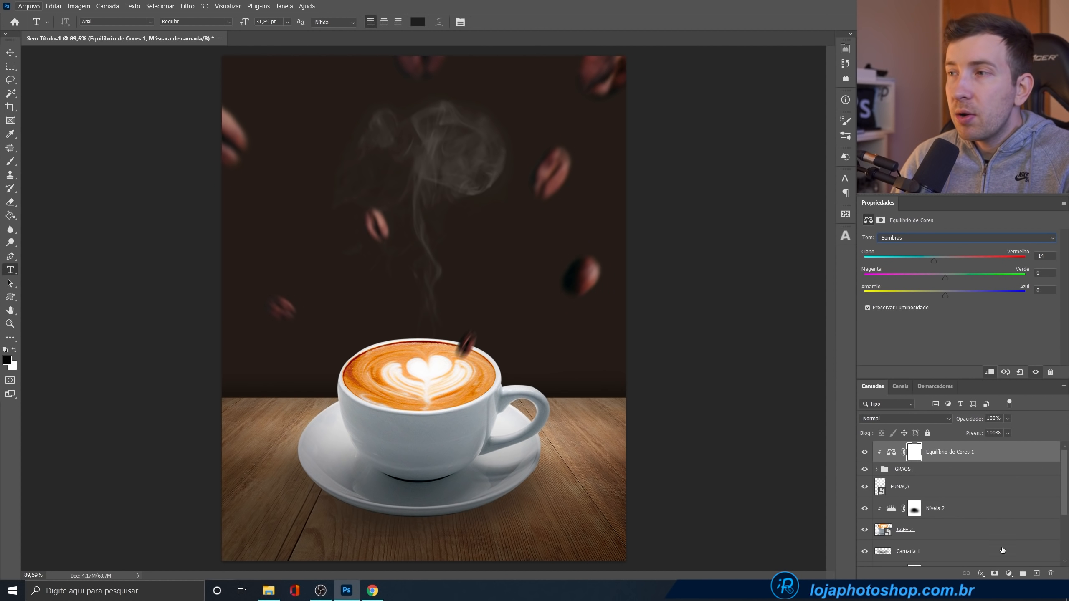
- Create a new layer above the adjustment and add the text HORA over the smoke
{"action": "left_click", "coordinate": [1037, 573]}
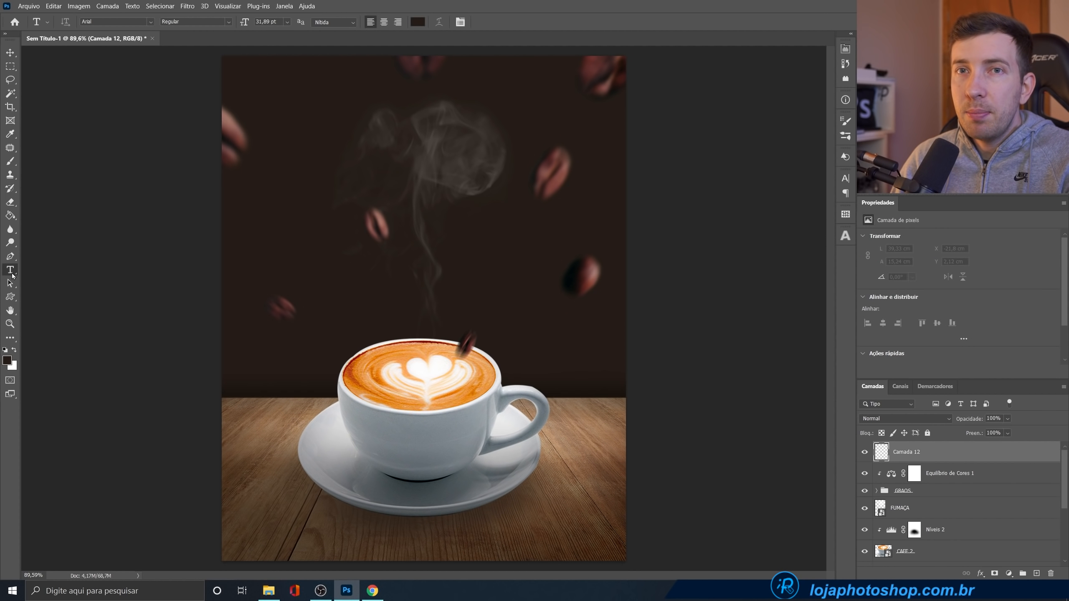
{"action": "left_click", "coordinate": [357, 169]}
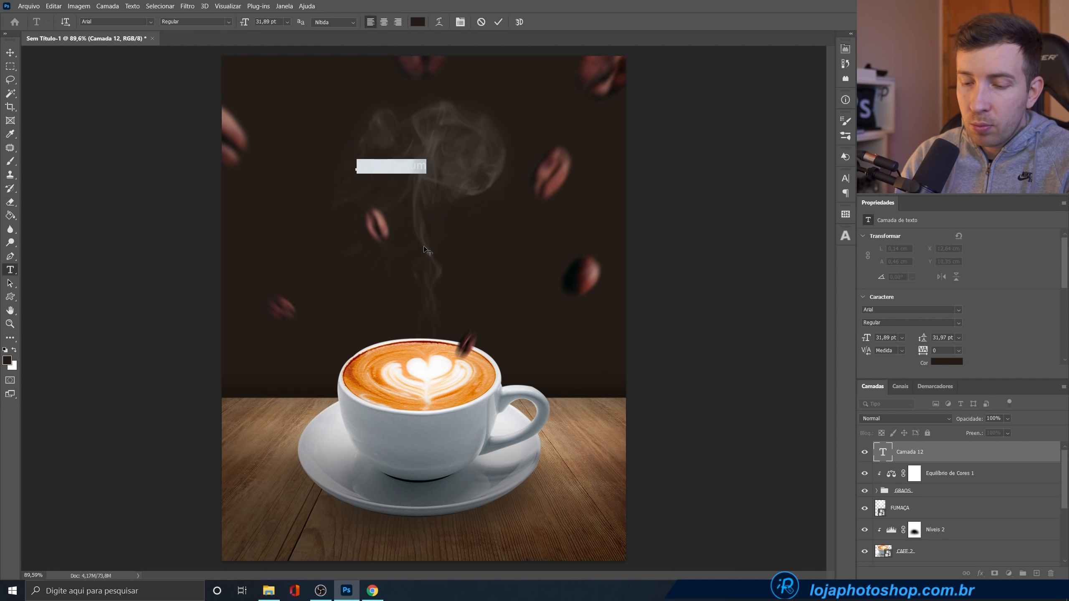
{"action": "key", "text": "BackSpace"}
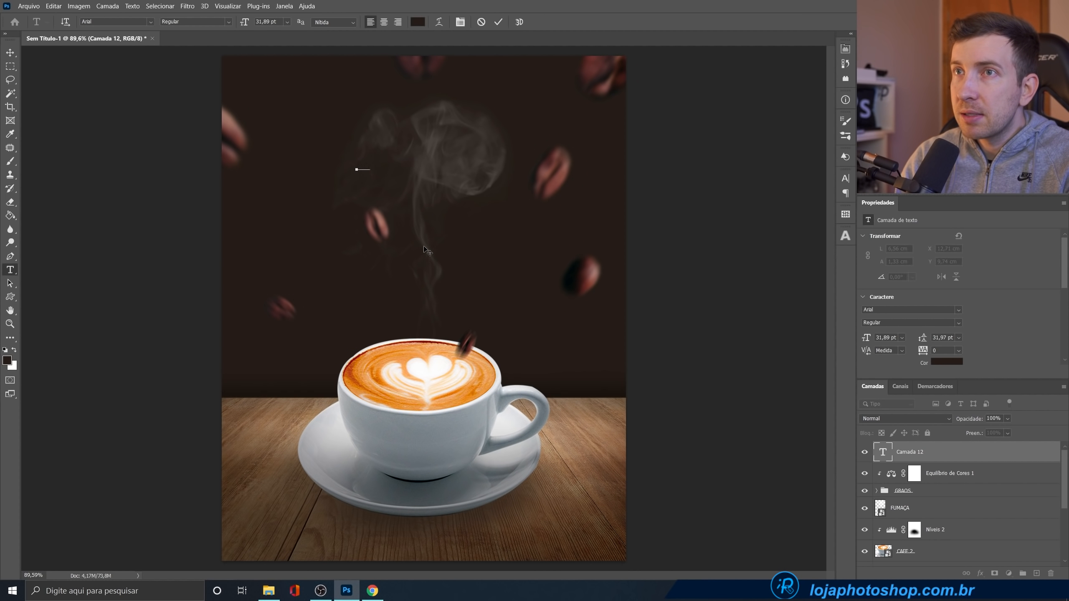
{"action": "key", "text": "ctrl+a"}
{"action": "type", "text": "CCOFF"}
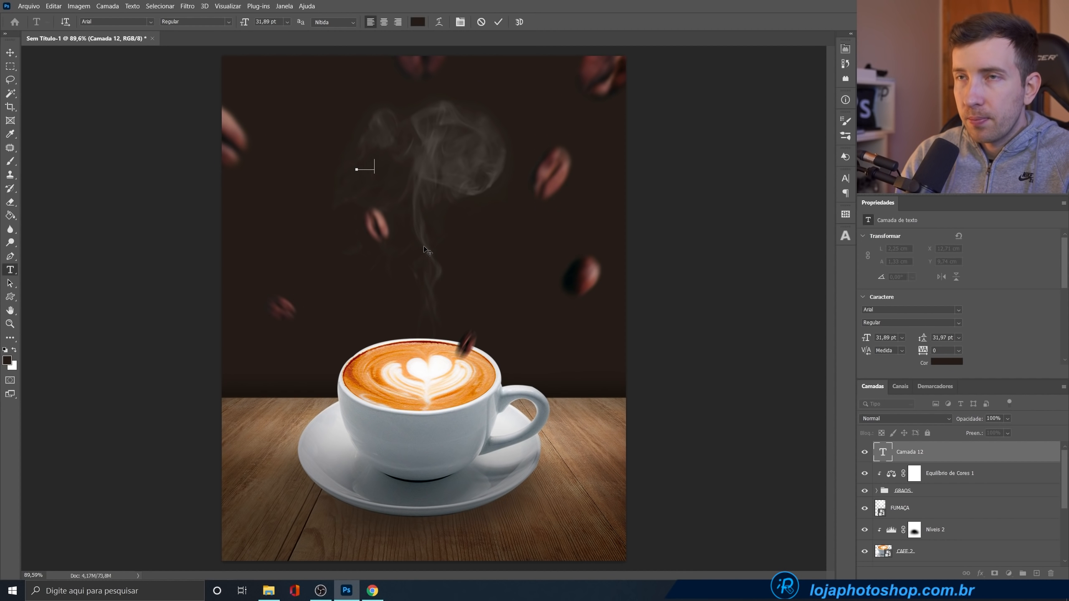
{"action": "left_click", "coordinate": [498, 21]}
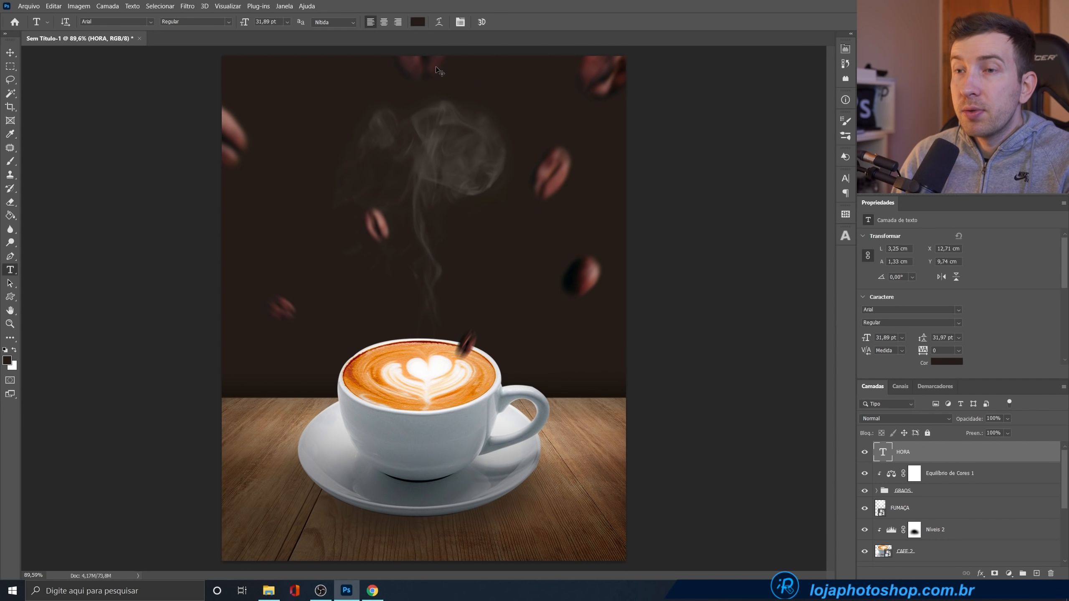
- Enlarge the HORA text to about 138 pt and centre it horizontally over the smoke
{"action": "key", "text": "ctrl+t"}
{"action": "left_click_drag", "start_coordinate": [398, 163], "coordinate": [478, 151]}
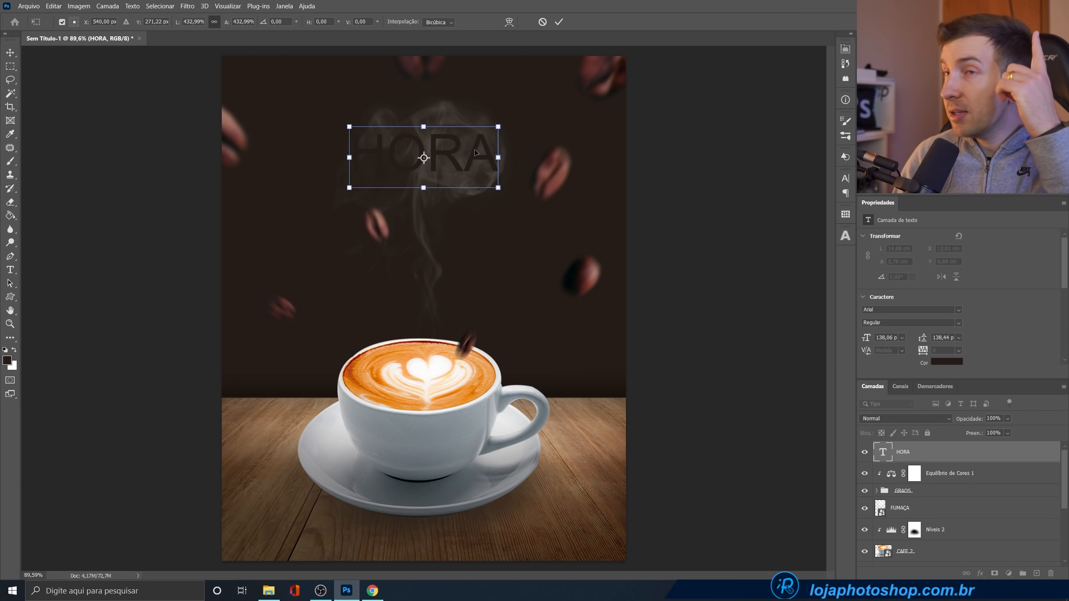
{"action": "left_click", "coordinate": [558, 22]}
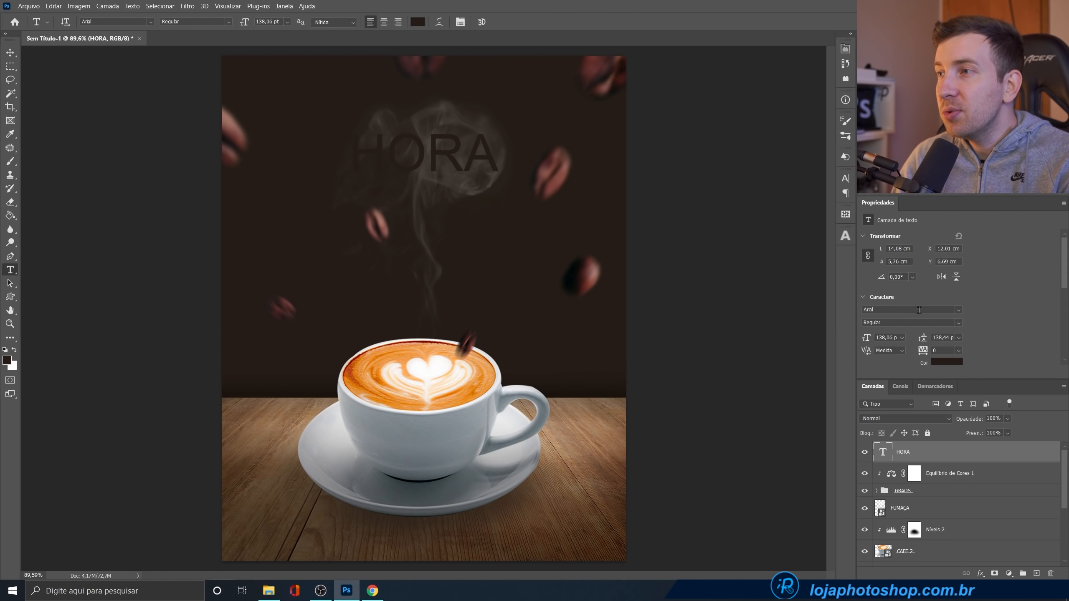
- Set the HORA text colour to the light peach f2d6bb
{"action": "scroll", "coordinate": [978, 333], "scroll_direction": "down", "scroll_amount": 1}
{"action": "left_click", "coordinate": [954, 355]}
{"action": "left_click_drag", "start_coordinate": [765, 312], "coordinate": [758, 294]}
{"action": "left_click", "coordinate": [760, 288]}
{"action": "left_click", "coordinate": [568, 240]}
{"action": "left_click", "coordinate": [774, 278]}
{"action": "left_click", "coordinate": [774, 282]}
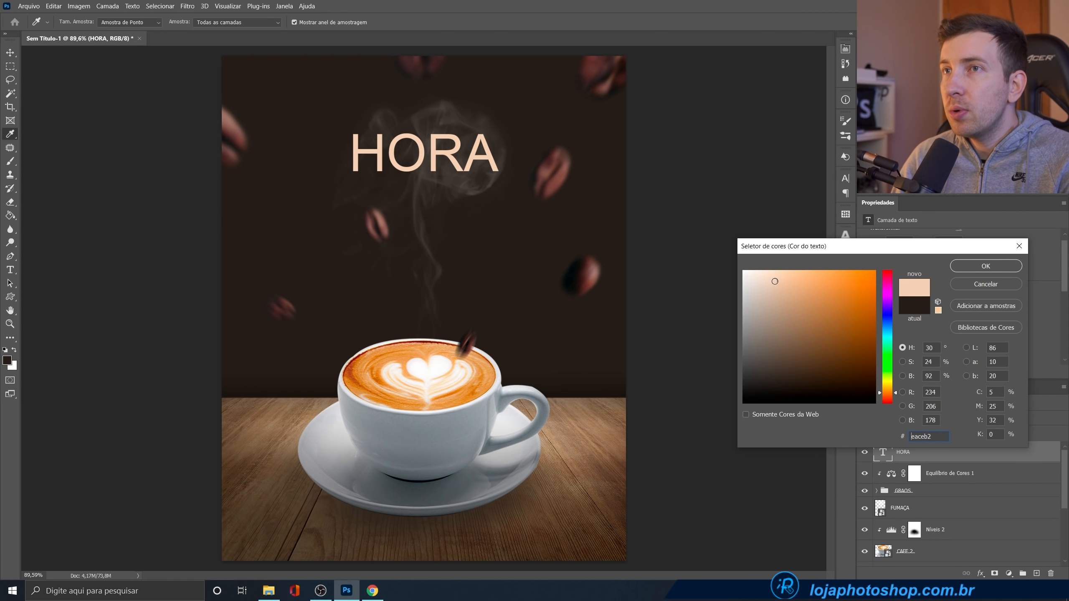
{"action": "left_click", "coordinate": [774, 278]}
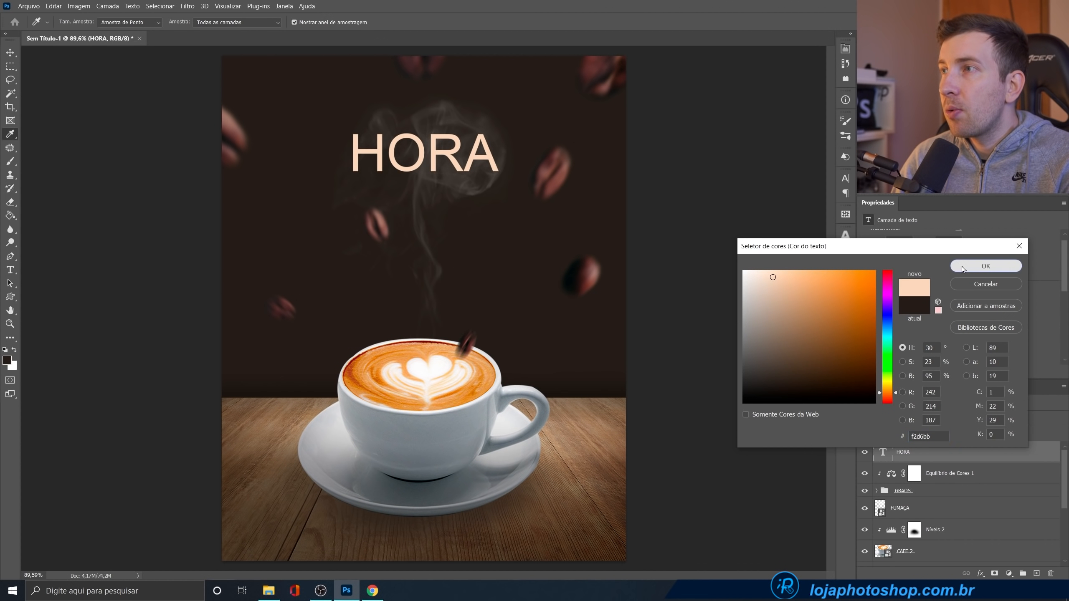
{"action": "left_click", "coordinate": [986, 265]}
- Change the HORA font to Museo 100 Italic and scale the text down to about 110 pt
{"action": "left_click", "coordinate": [917, 301]}
{"action": "type", "text": "MUSE"}
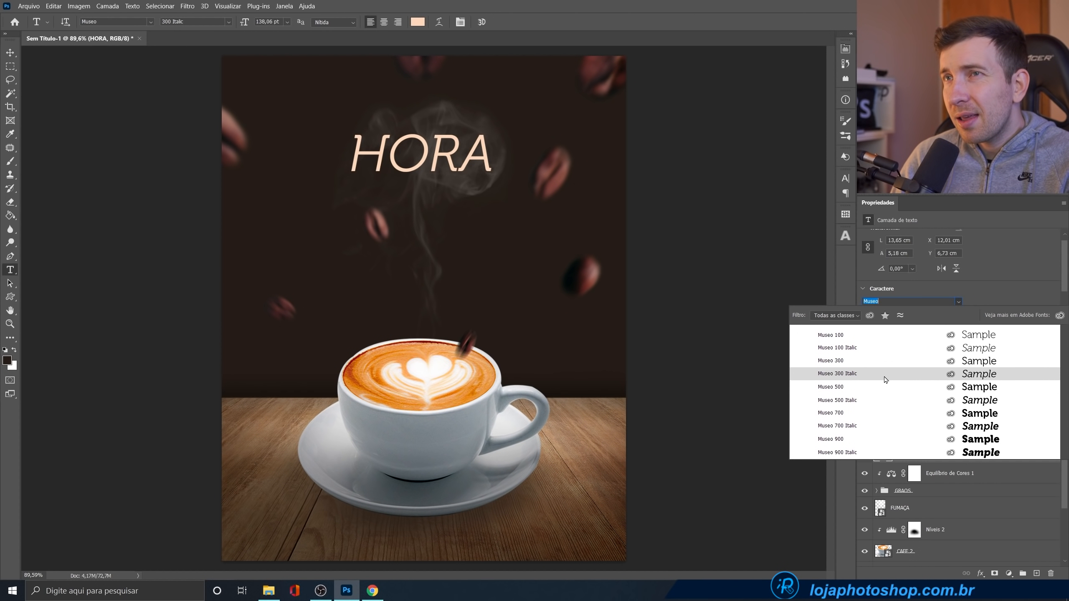
{"action": "left_click", "coordinate": [883, 353]}
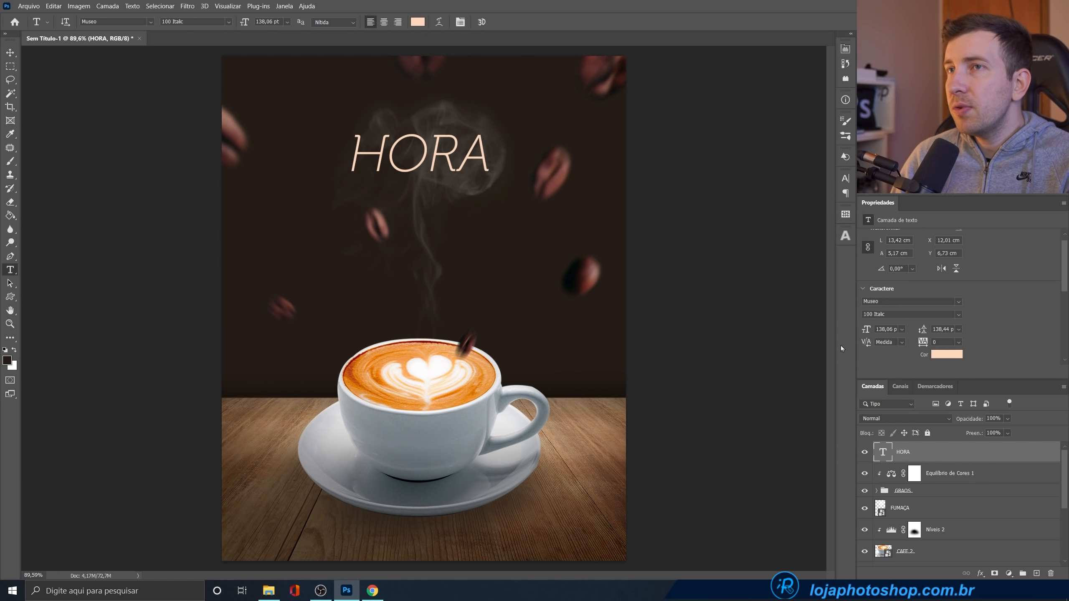
{"action": "key", "text": "ctrl+t"}
{"action": "left_click_drag", "start_coordinate": [488, 125], "coordinate": [474, 131]}
{"action": "left_click", "coordinate": [559, 22]}
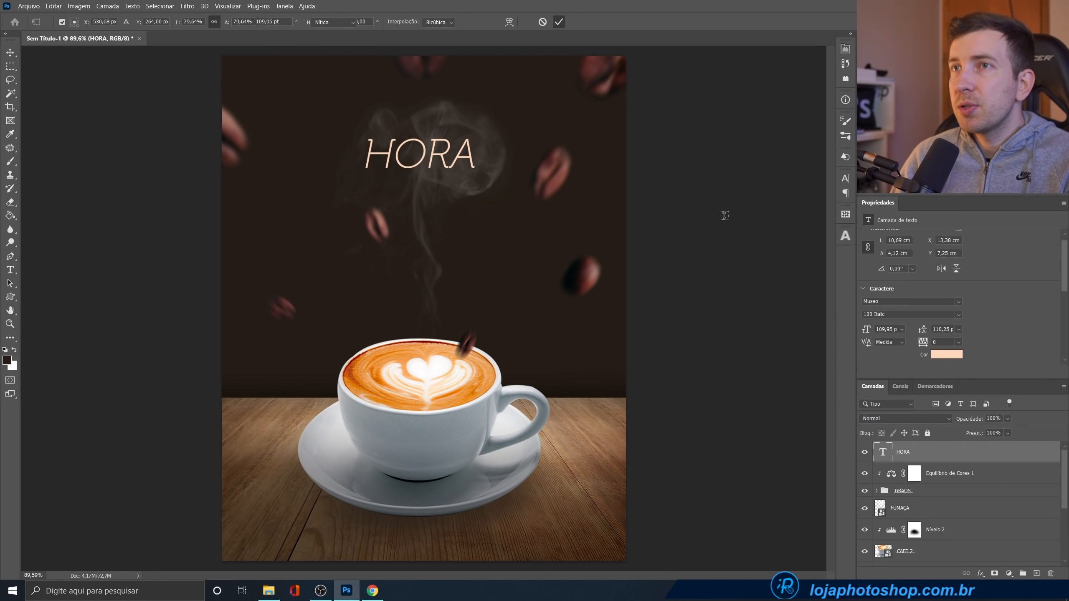
- Set the HORA text's tracking to 180 and move the word slightly up and left to recentre it
{"action": "left_click_drag", "start_coordinate": [922, 342], "coordinate": [934, 343]}
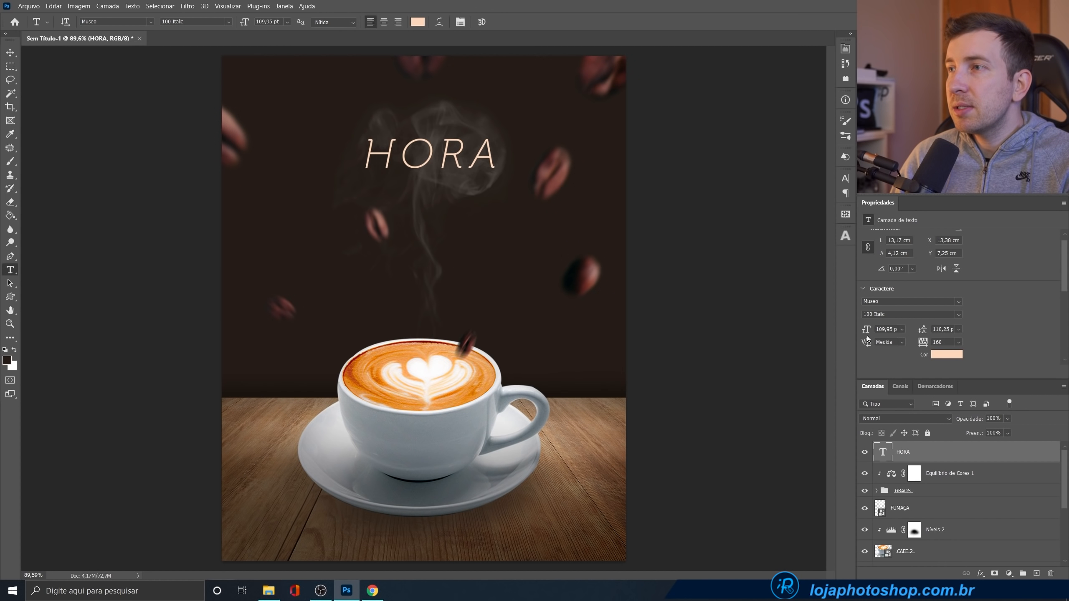
{"action": "left_click_drag", "start_coordinate": [923, 342], "coordinate": [926, 342]}
{"action": "key", "text": "v"}
{"action": "left_click_drag", "start_coordinate": [494, 168], "coordinate": [486, 160]}
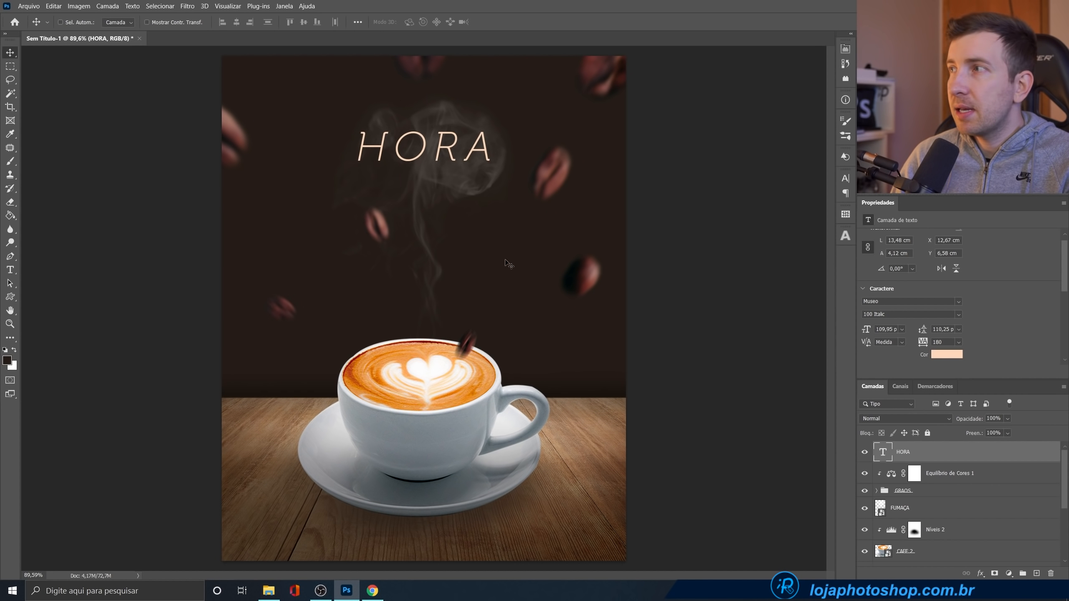
- Add a separate text layer reading Café below HORA, over the smoke
{"action": "left_click", "coordinate": [10, 269]}
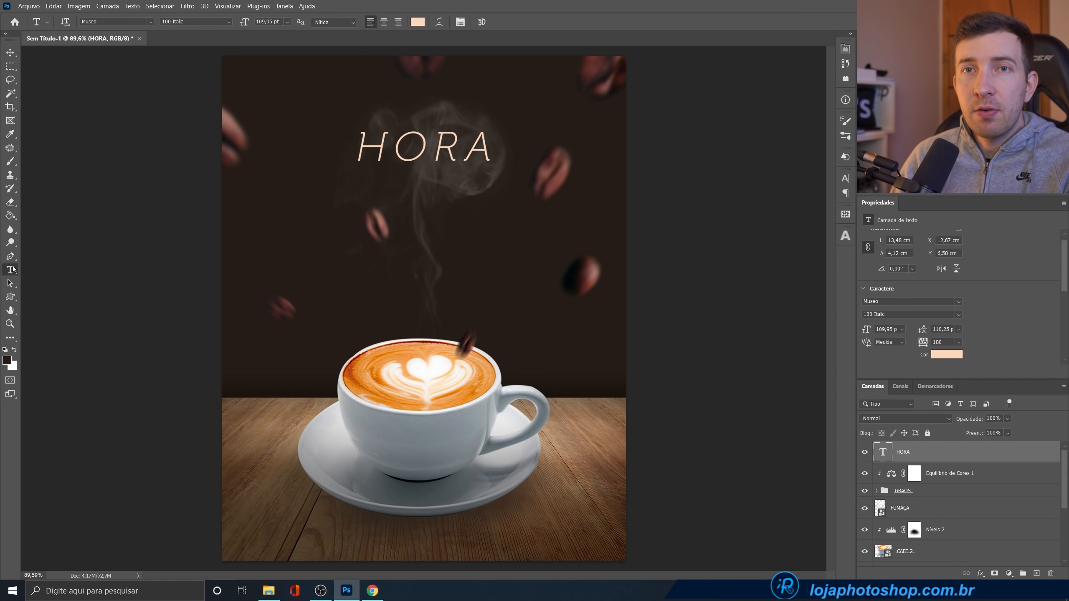
{"action": "left_click", "coordinate": [380, 239]}
{"action": "key", "text": "BackSpace"}
{"action": "type", "text": "Café"}
{"action": "left_click", "coordinate": [496, 21]}
- Change the Café text's font to Frunch Regular
{"action": "left_click", "coordinate": [910, 301]}
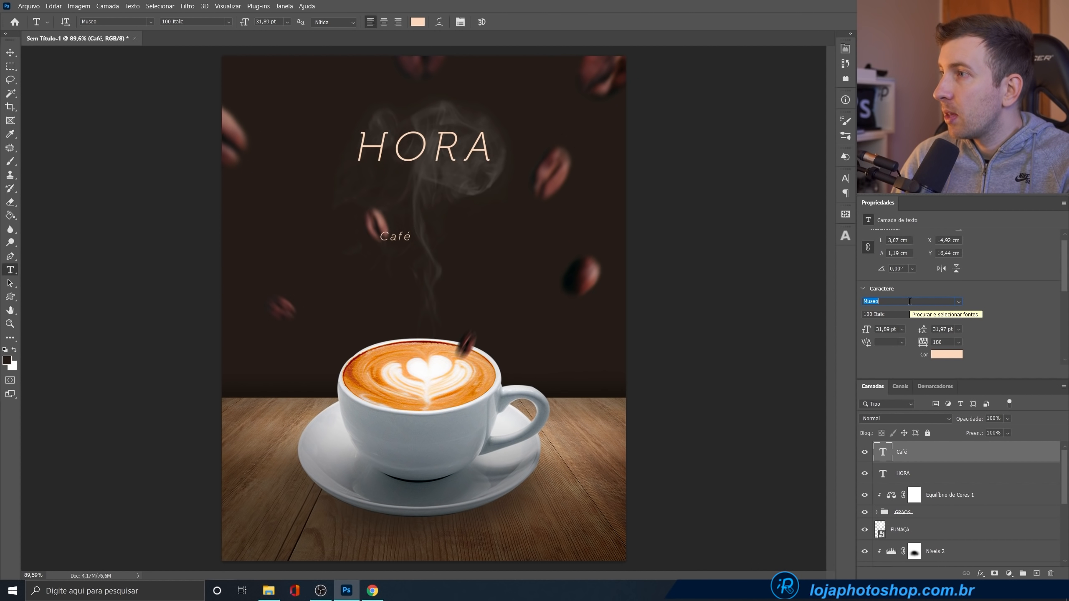
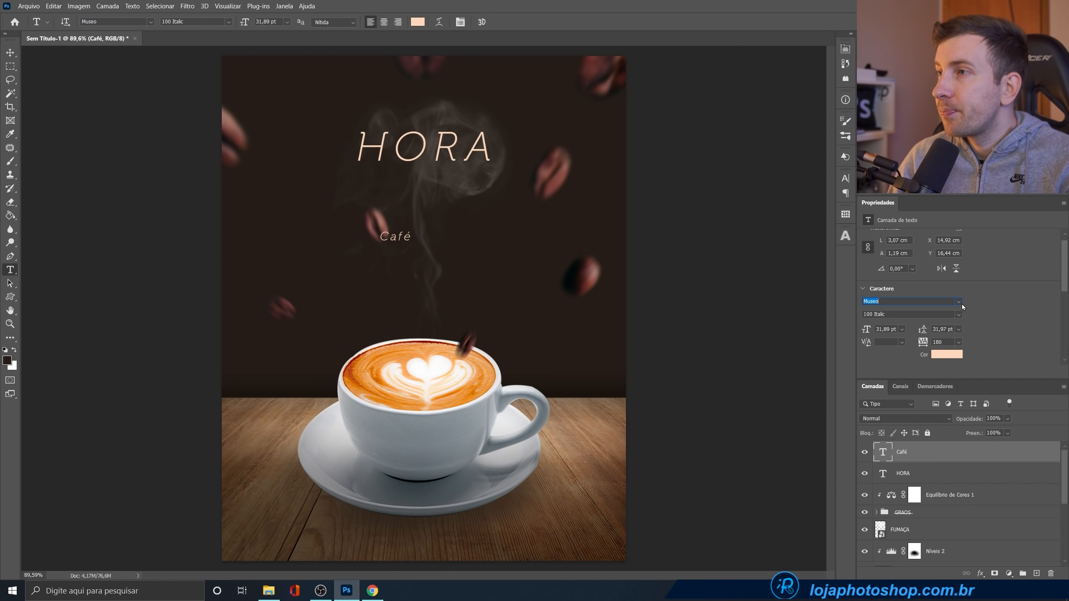
{"action": "left_click", "coordinate": [960, 303]}
{"action": "scroll", "coordinate": [1027, 207], "scroll_direction": "down", "scroll_amount": 3}
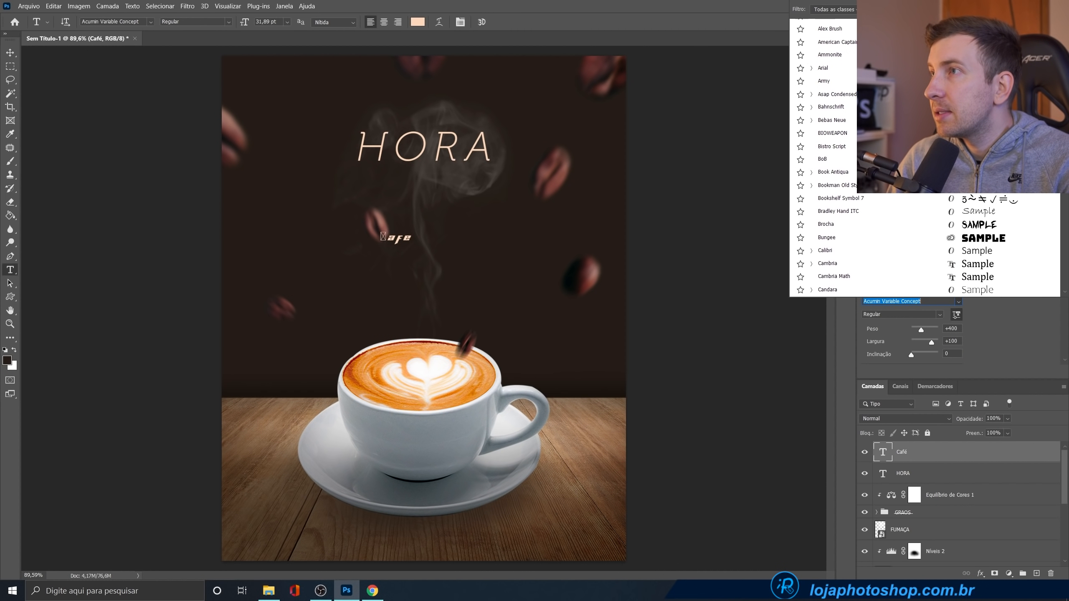
{"action": "scroll", "coordinate": [926, 168], "scroll_direction": "down", "scroll_amount": 1}
{"action": "scroll", "coordinate": [926, 168], "scroll_direction": "down", "scroll_amount": 2}
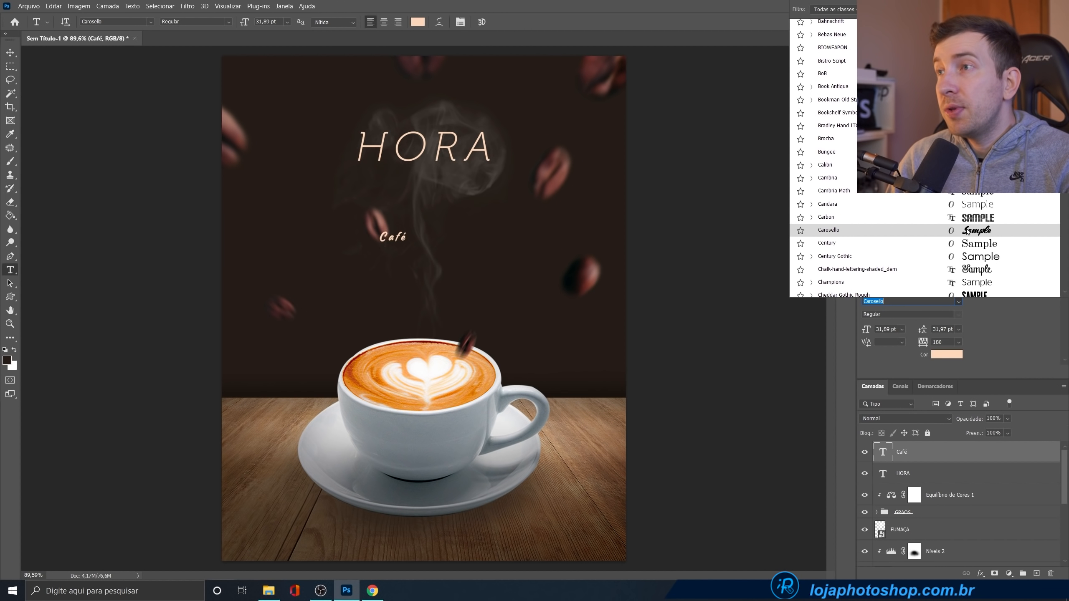
{"action": "scroll", "coordinate": [926, 230], "scroll_direction": "down", "scroll_amount": 4}
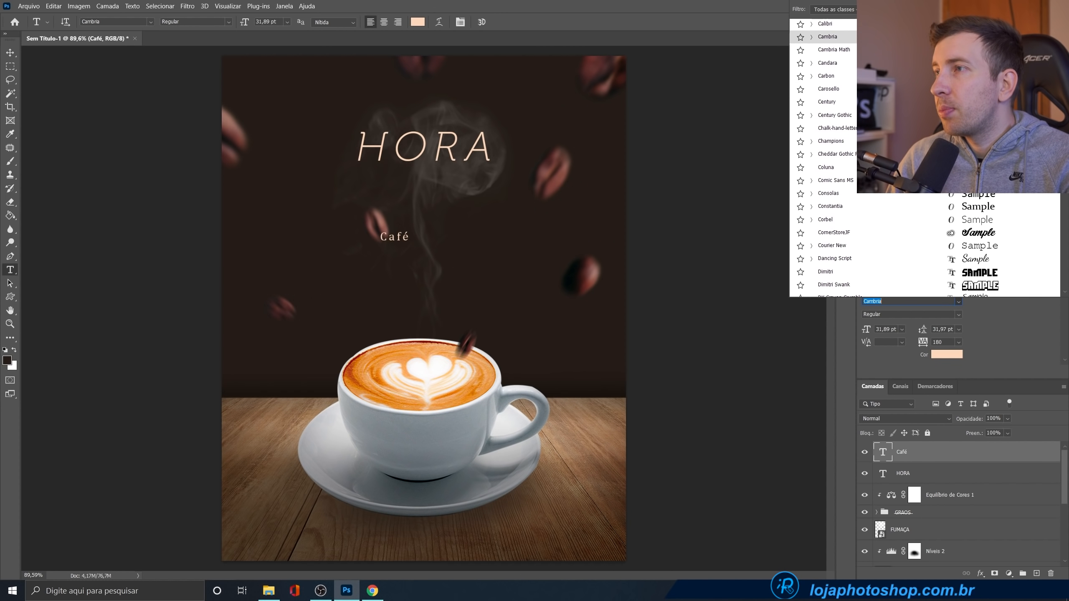
{"action": "scroll", "coordinate": [847, 266], "scroll_direction": "down", "scroll_amount": 4}
{"action": "left_click", "coordinate": [845, 265]}
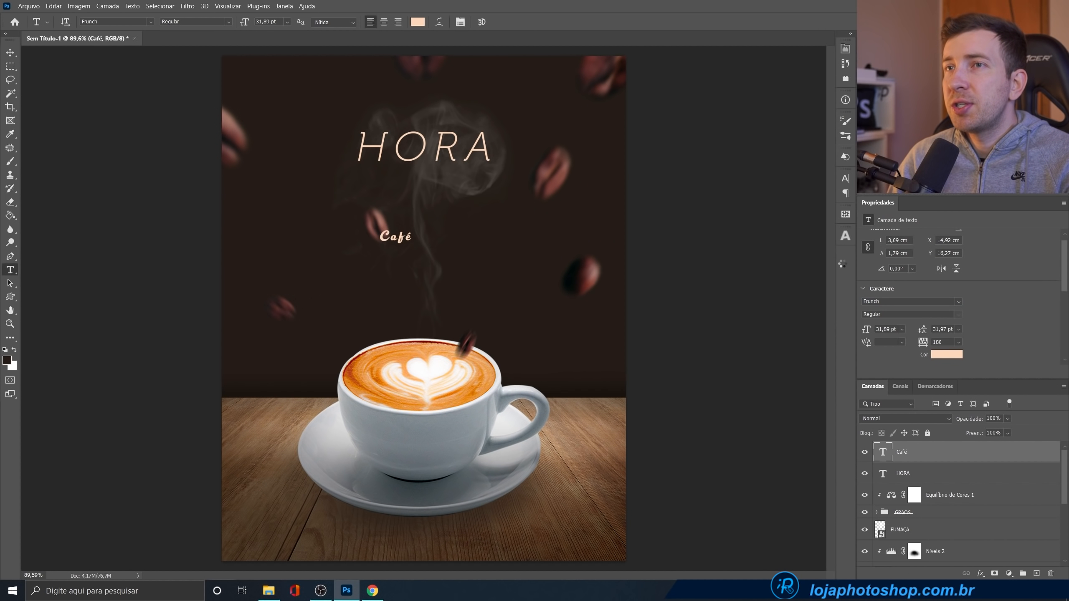
- Set the Café text's tracking to 0
{"action": "left_click_drag", "start_coordinate": [944, 341], "coordinate": [892, 339]}
{"action": "type", "text": "0"}
{"action": "key", "text": "Return"}
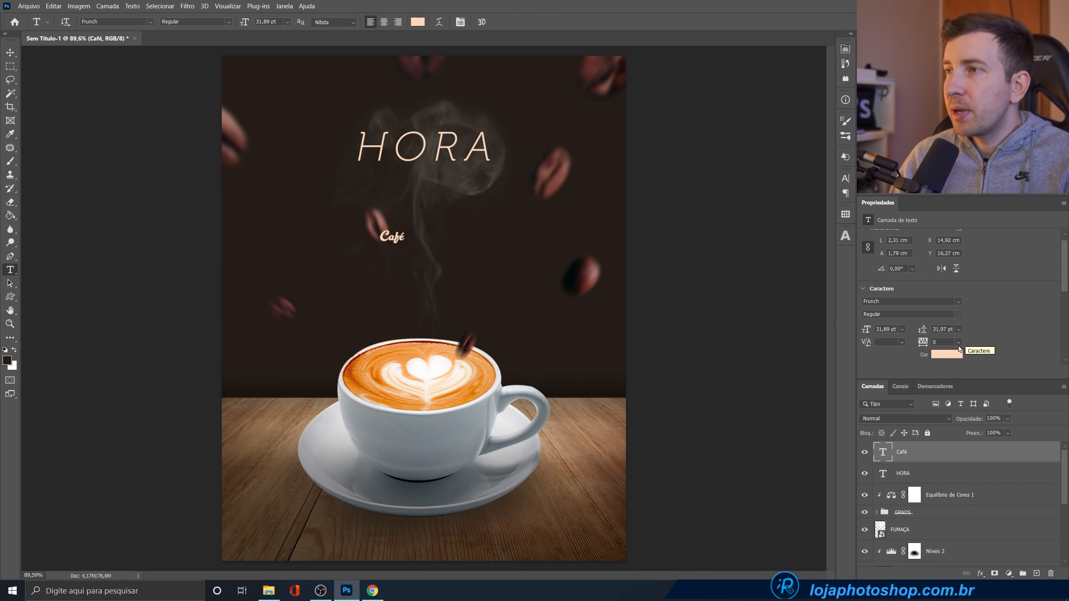
- Scale the Café text up to about 171 pt to match HORA's width and place it just beneath HORA
{"action": "key", "text": "ctrl+t"}
{"action": "left_click_drag", "start_coordinate": [405, 228], "coordinate": [466, 152]}
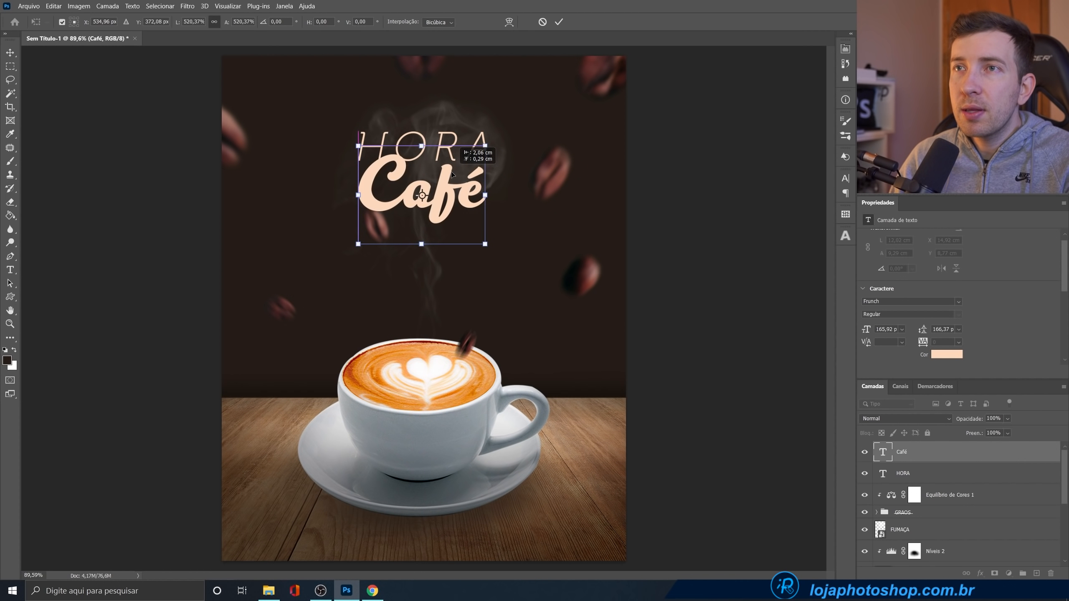
{"action": "left_click_drag", "start_coordinate": [484, 149], "coordinate": [476, 168]}
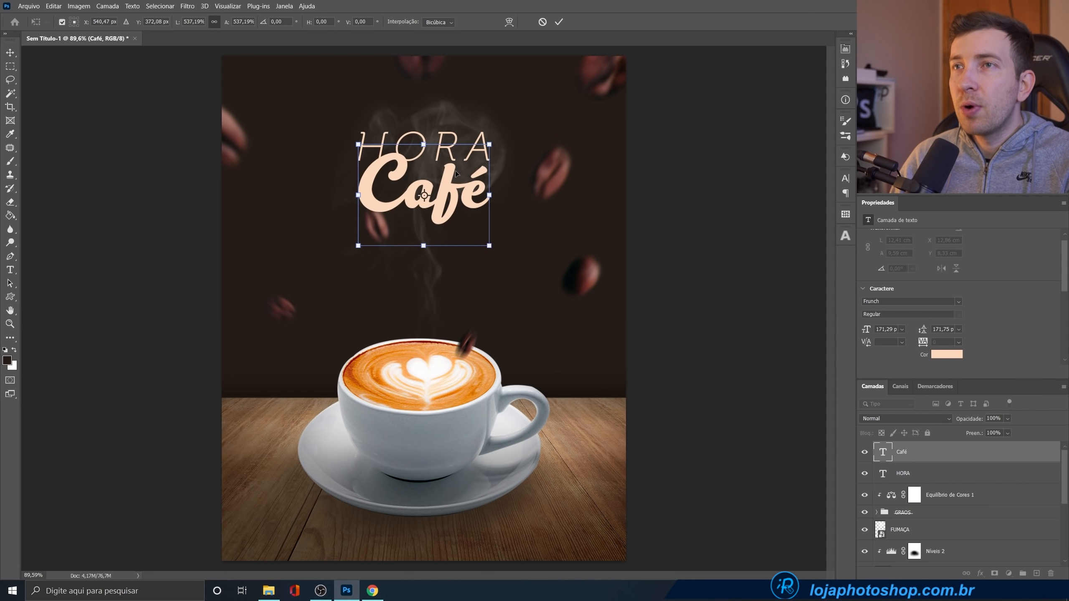
{"action": "left_click_drag", "start_coordinate": [456, 175], "coordinate": [460, 192]}
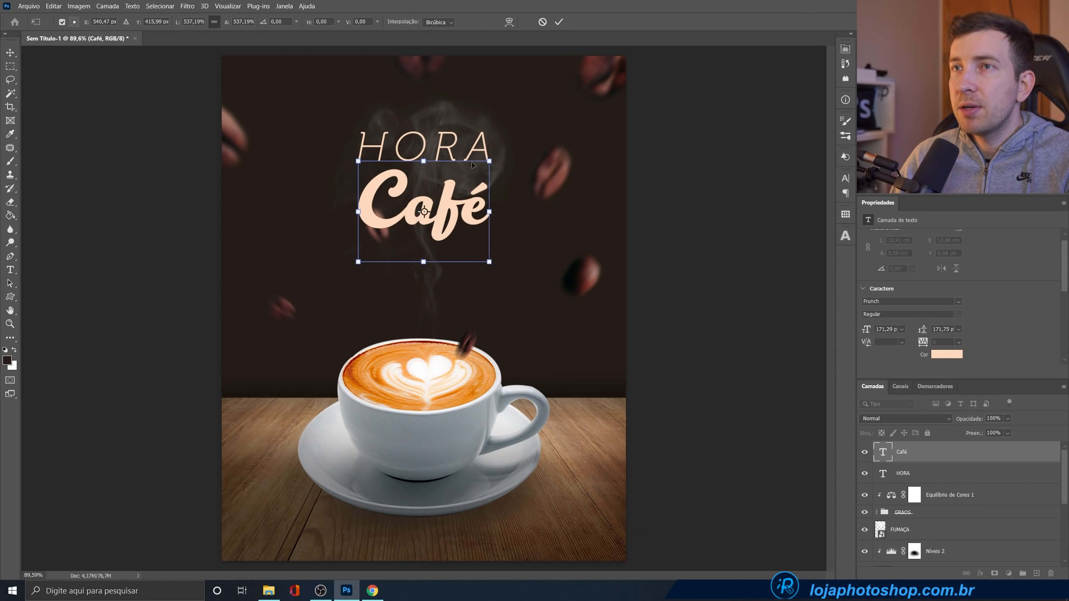
{"action": "left_click", "coordinate": [558, 23]}
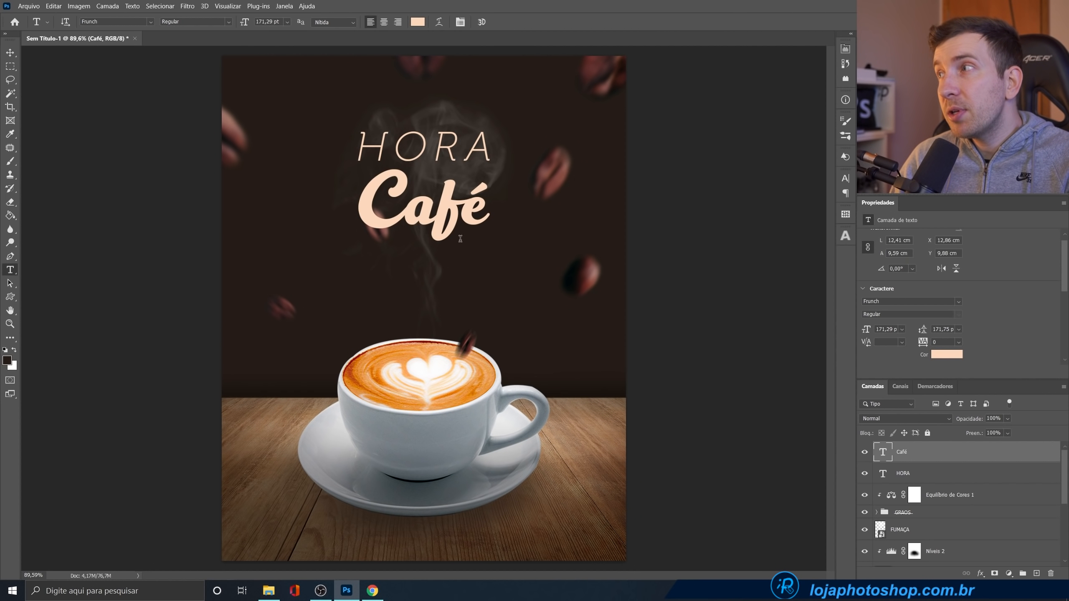
- Enlarge the HORA and Café texts together from their centre to about 16 cm wide
{"action": "left_click", "coordinate": [945, 479], "text": "shift"}
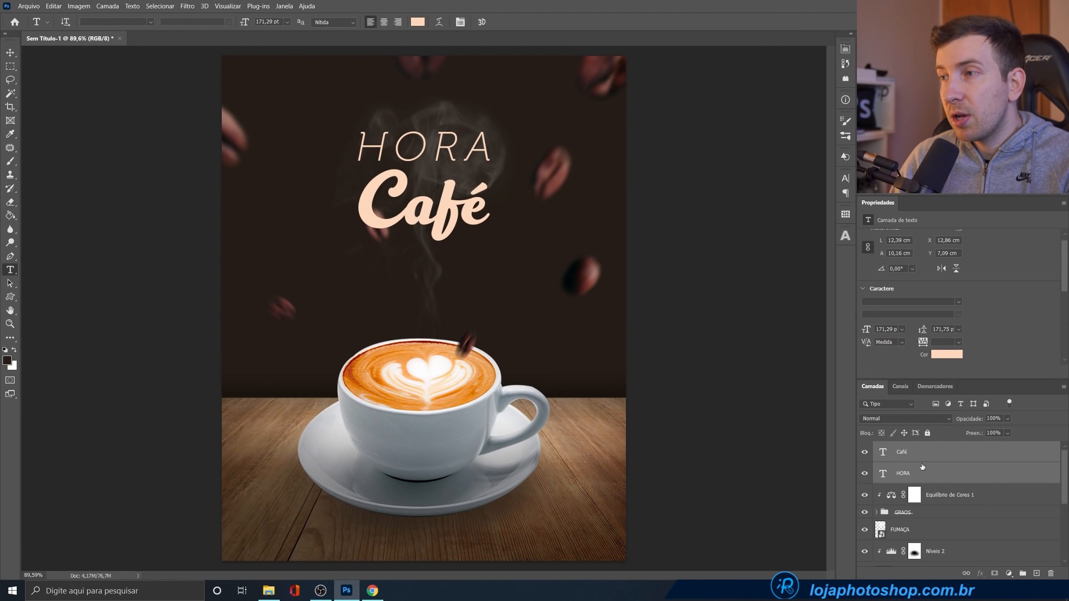
{"action": "key", "text": "ctrl+t"}
{"action": "left_click_drag", "start_coordinate": [488, 135], "coordinate": [510, 119]}
{"action": "left_click", "coordinate": [557, 22]}
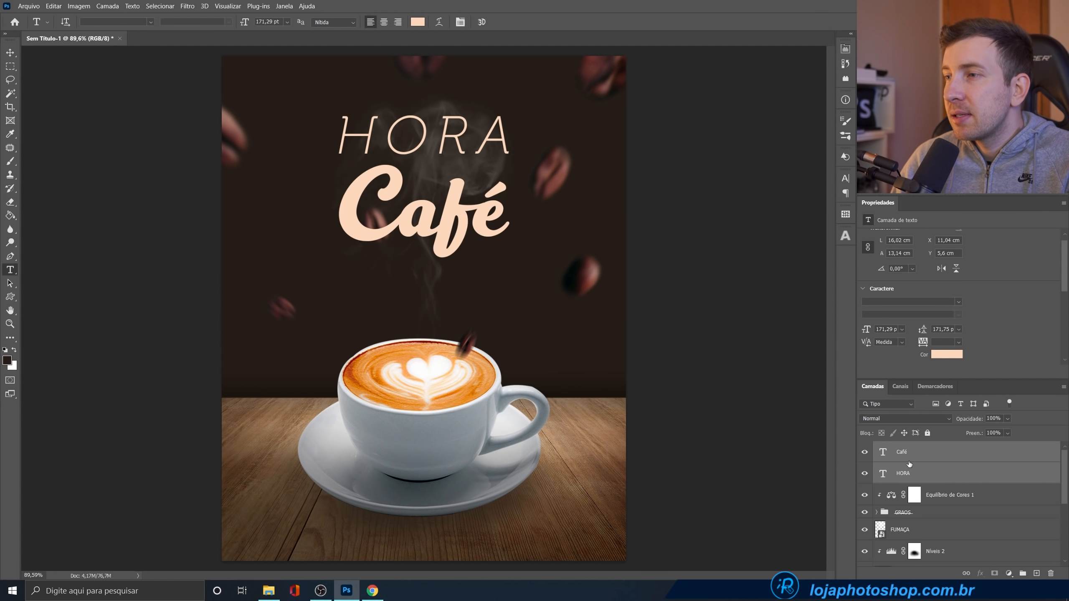
- Move the Café and HORA layers below the GRAOS group and the FUMAÇA layer so beans and smoke overlap the text
{"action": "left_click_drag", "start_coordinate": [927, 475], "coordinate": [936, 521]}
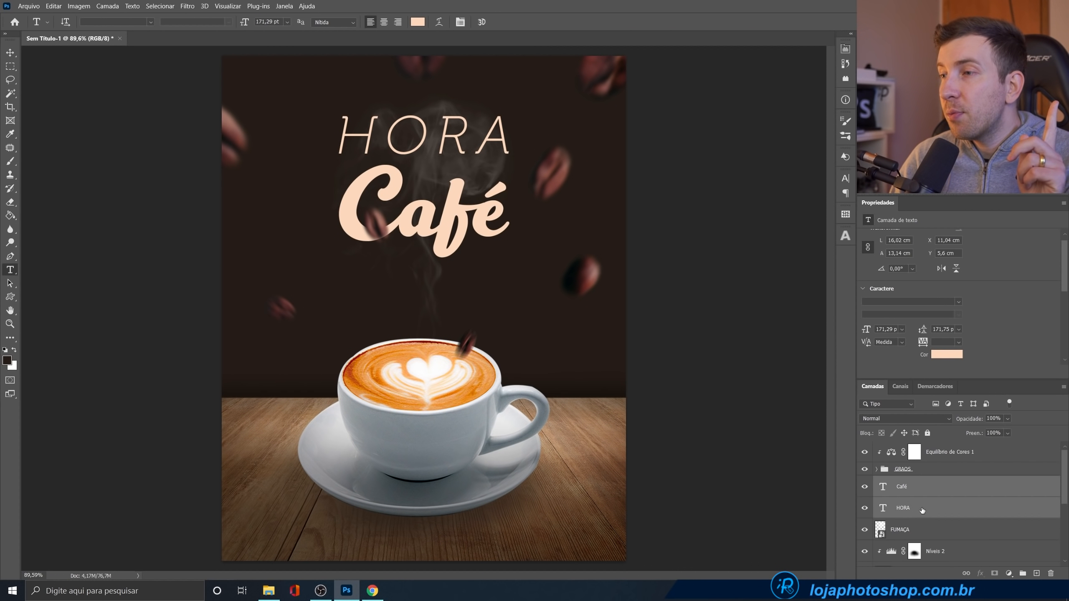
{"action": "left_click_drag", "start_coordinate": [923, 511], "coordinate": [925, 536]}
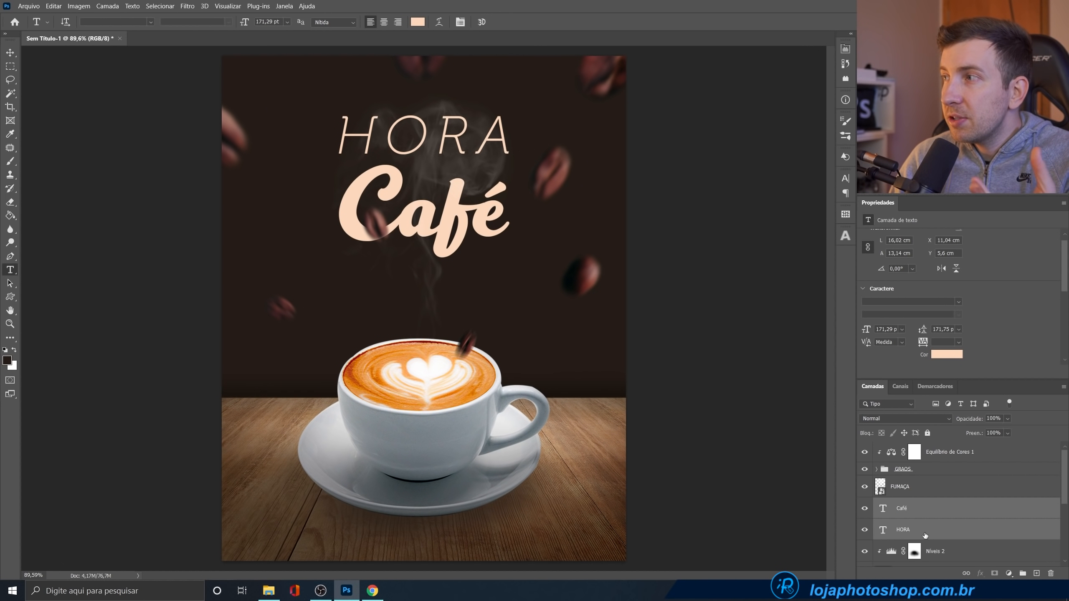
{"action": "left_click", "coordinate": [925, 535]}
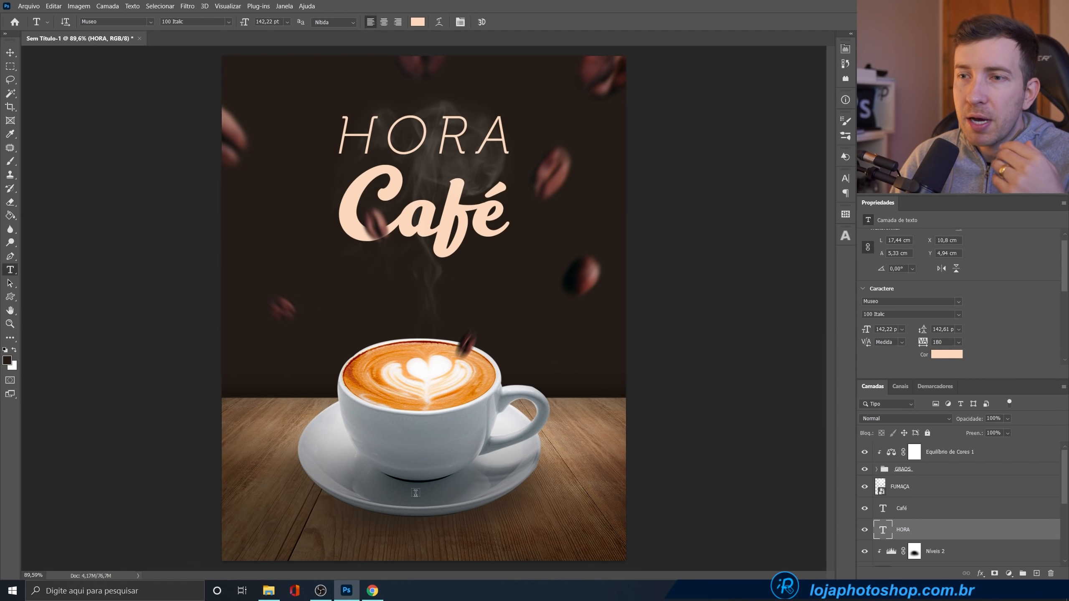
- Place the LOJA PHOTOSHOP logo from the CAFE SOCIAL MEDIA folder, about 7.5 cm wide, between Café and the cup, and nudge it slightly up
{"action": "left_click", "coordinate": [279, 591]}
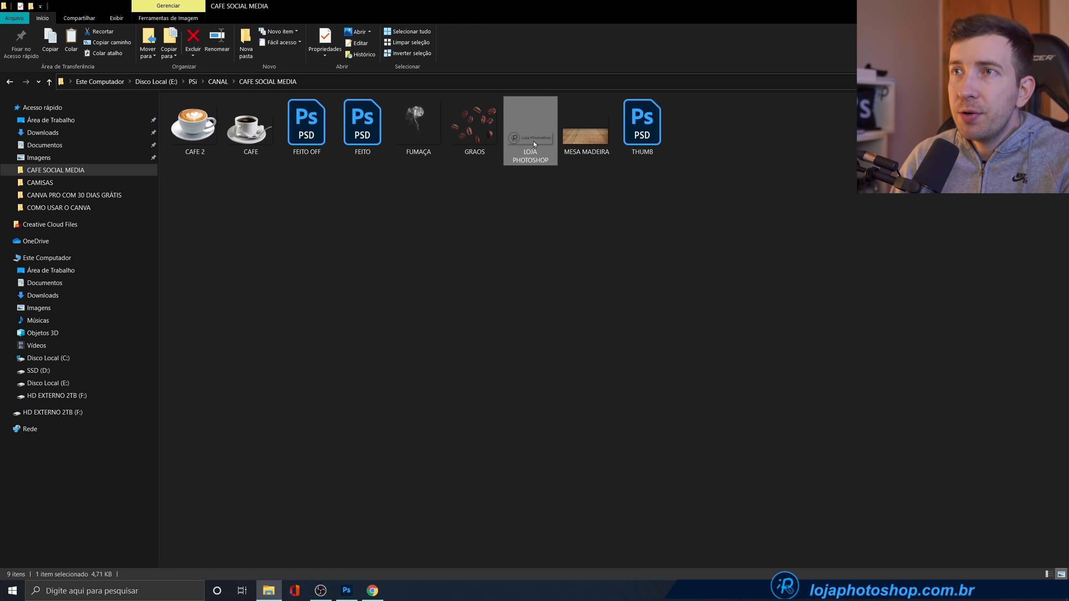
{"action": "left_click_drag", "start_coordinate": [533, 141], "coordinate": [455, 285]}
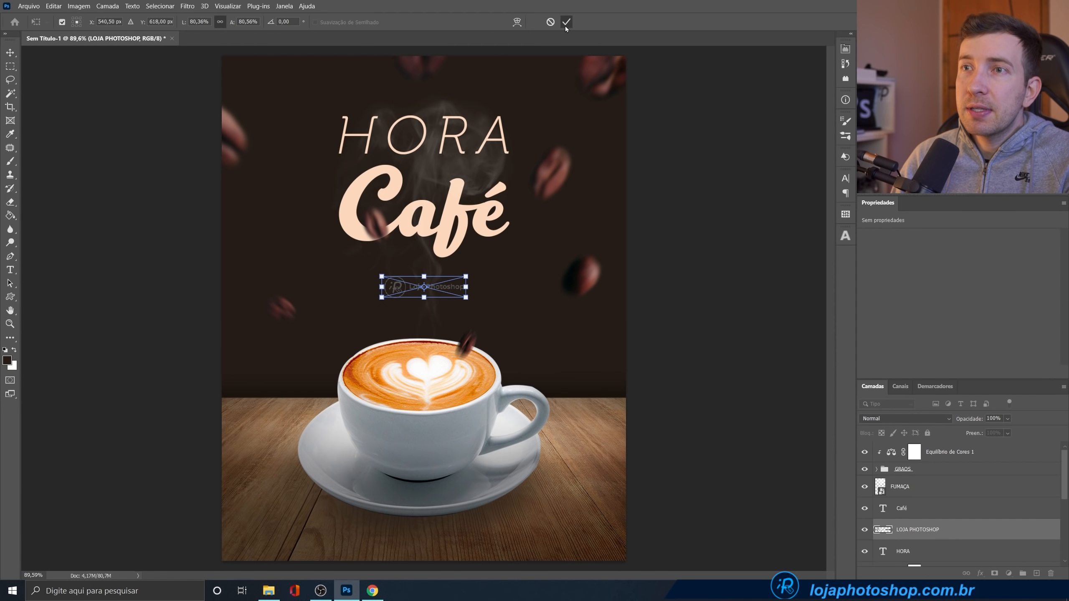
{"action": "left_click", "coordinate": [565, 26]}
{"action": "key", "text": "t"}
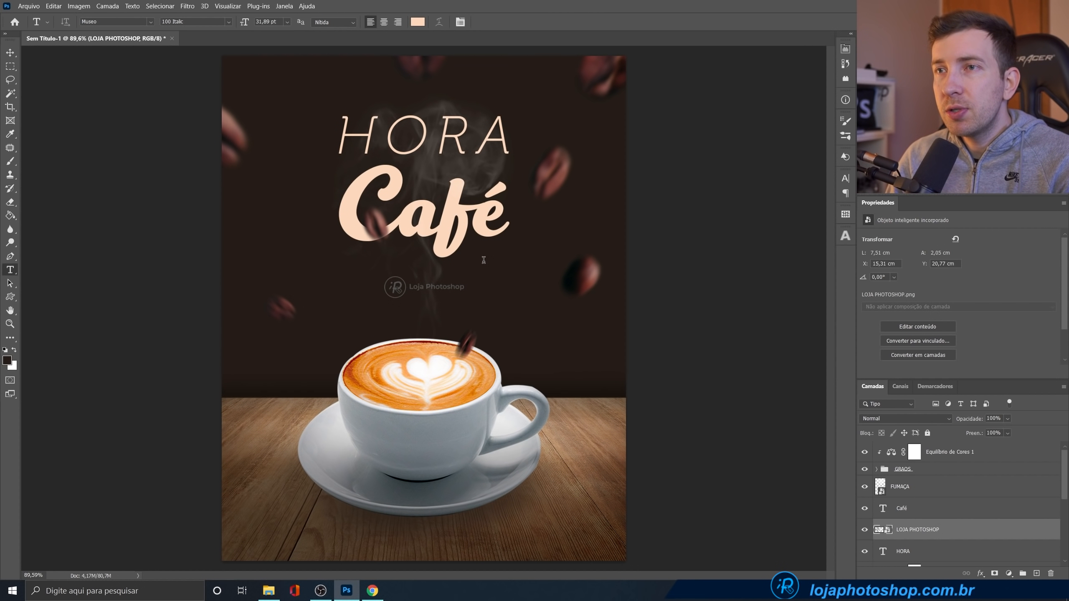
{"action": "key", "text": "v"}
{"action": "key", "text": "Up"}
{"action": "key", "text": "Up"}
{"action": "key", "text": "Up"}
{"action": "key", "text": "Up"}
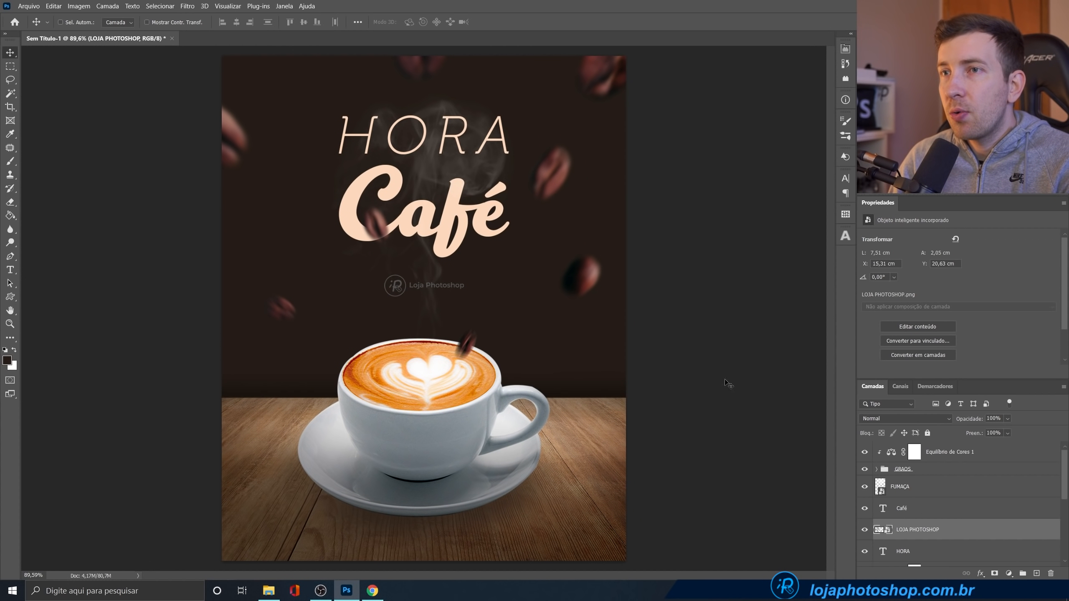
- Apply a Color Overlay to the LOJA PHOTOSHOP logo using an orange sampled from the coffee and shifted to da7f36
{"action": "double_click", "coordinate": [971, 530]}
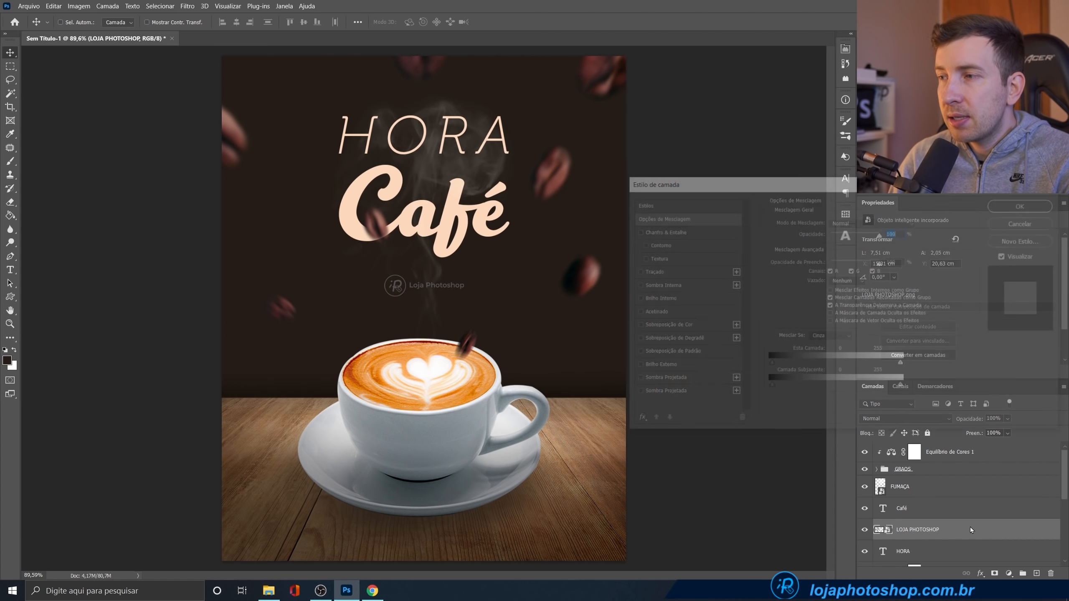
{"action": "left_click", "coordinate": [698, 326]}
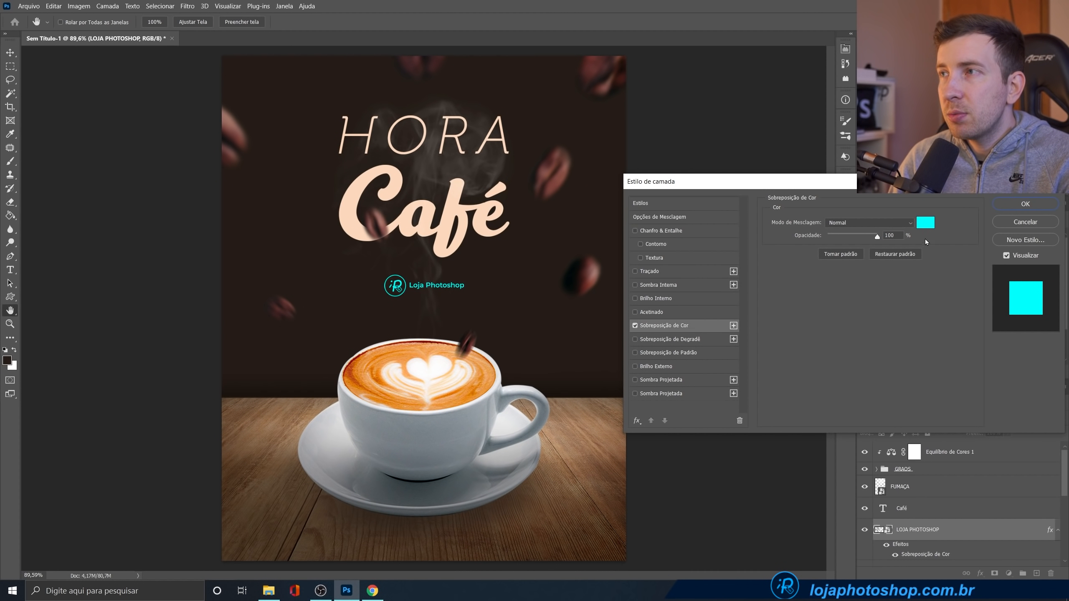
{"action": "left_click", "coordinate": [926, 222]}
{"action": "left_click", "coordinate": [487, 378]}
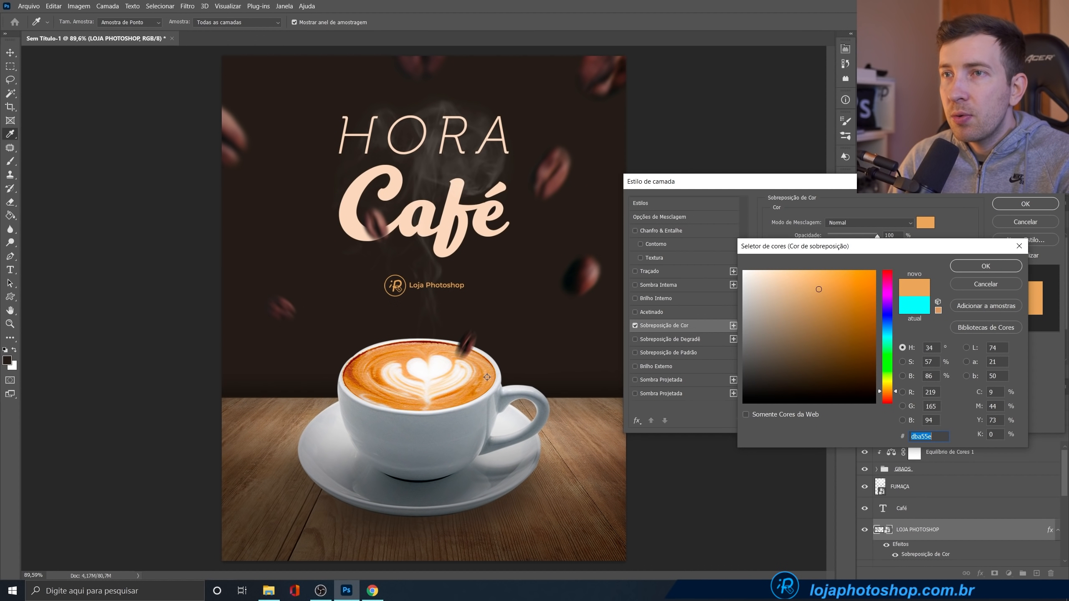
{"action": "left_click", "coordinate": [480, 381]}
{"action": "left_click", "coordinate": [481, 382]}
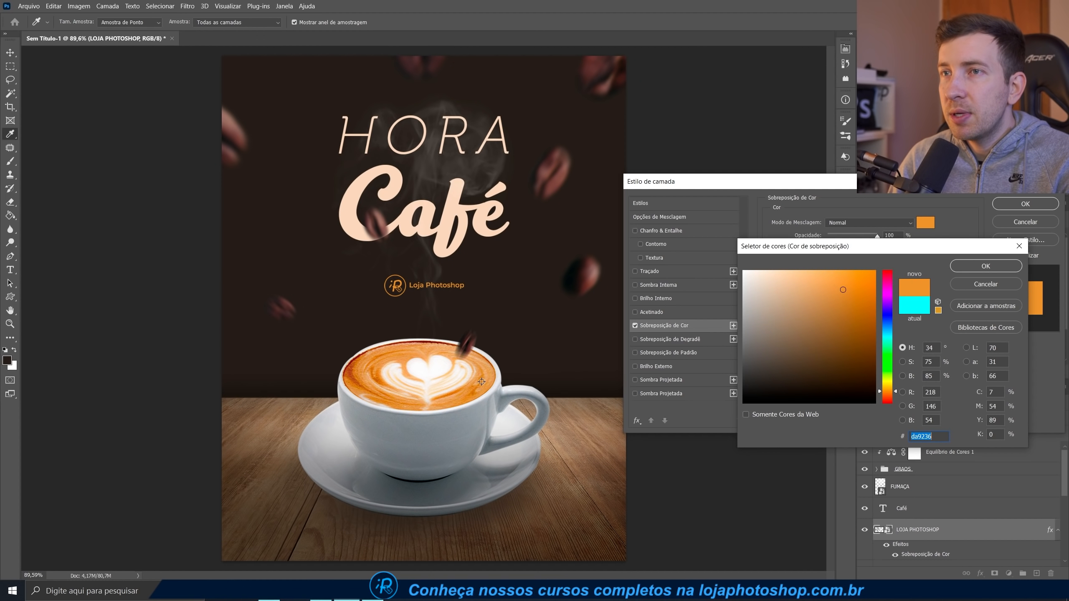
{"action": "left_click", "coordinate": [896, 395]}
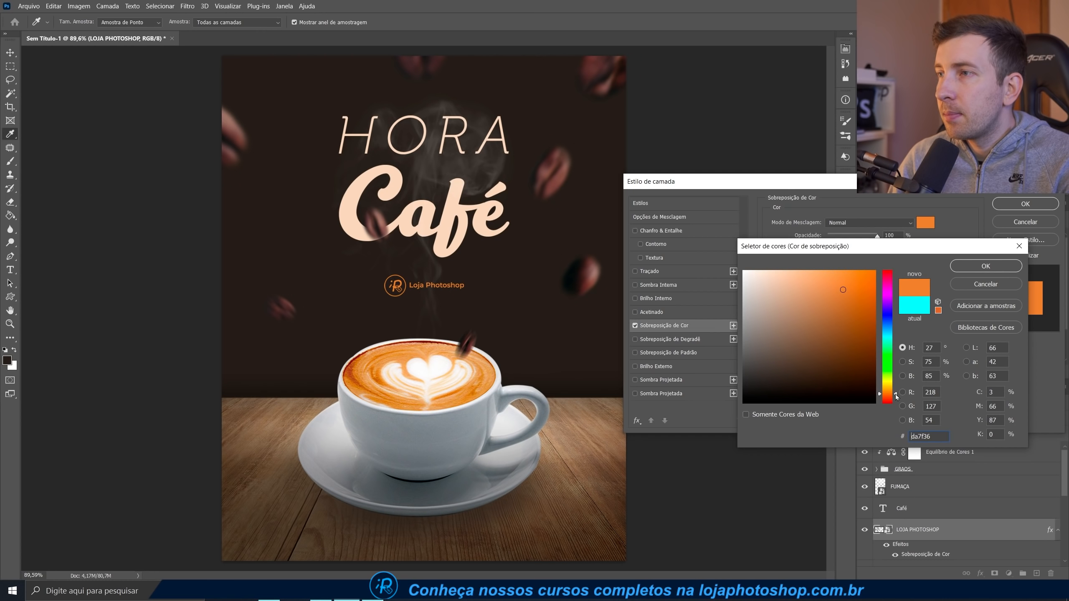
{"action": "left_click", "coordinate": [985, 266]}
{"action": "left_click", "coordinate": [1017, 205]}
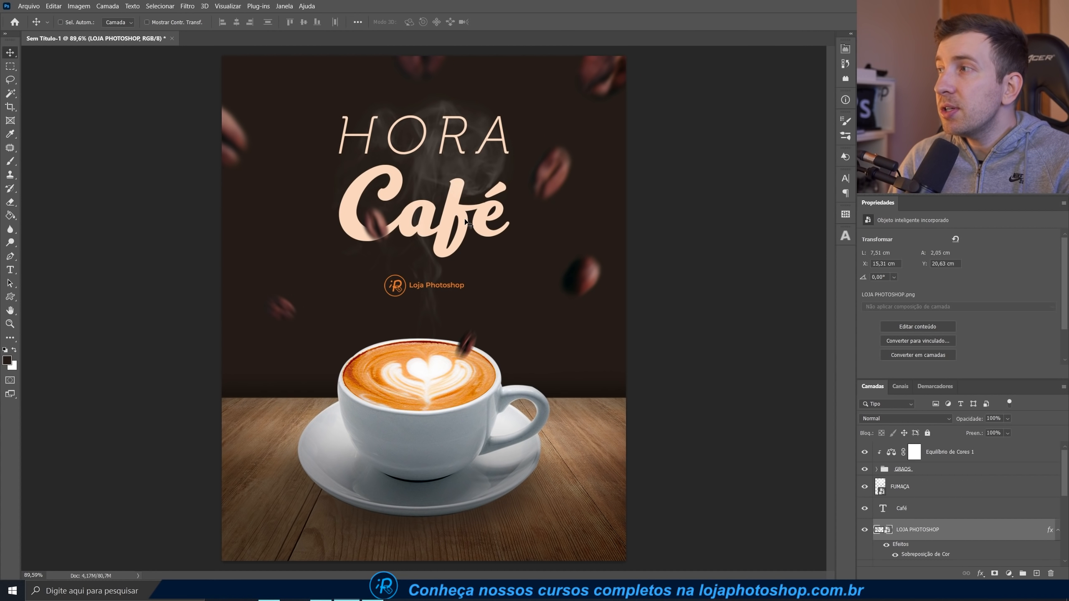
- Add a separate text layer reading do in the empty dark area beside the logo
{"action": "left_click", "coordinate": [10, 269]}
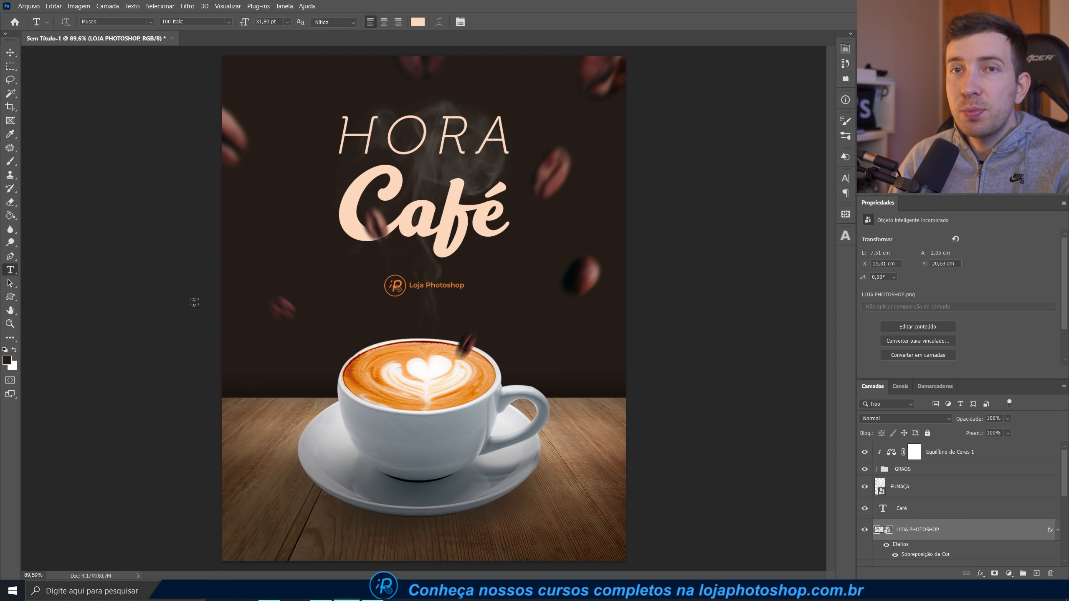
{"action": "left_click", "coordinate": [256, 302]}
{"action": "type", "text": "d"}
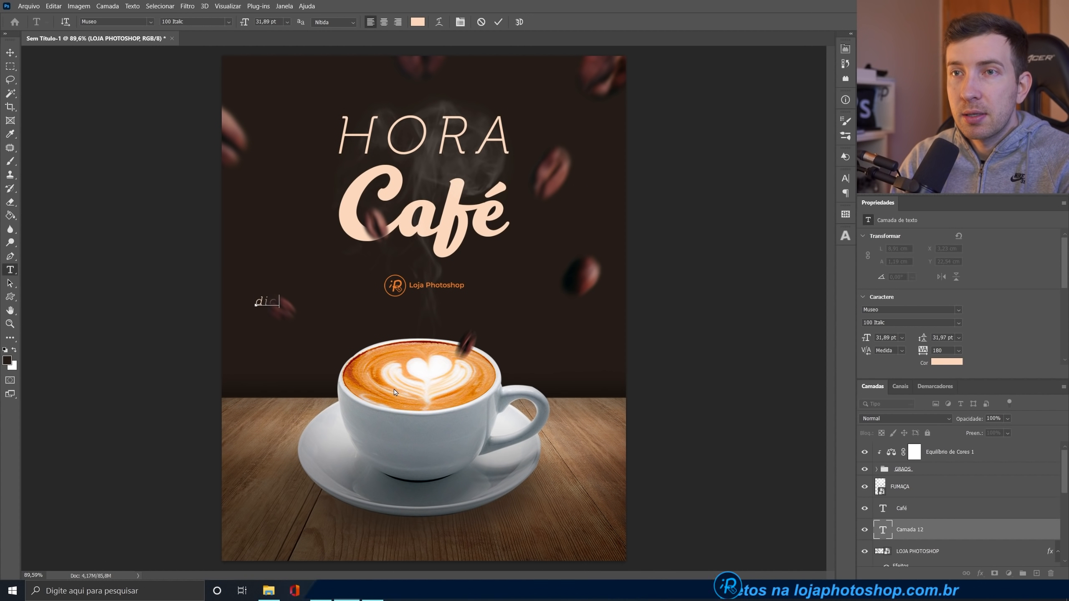
{"action": "type", "text": "o"}
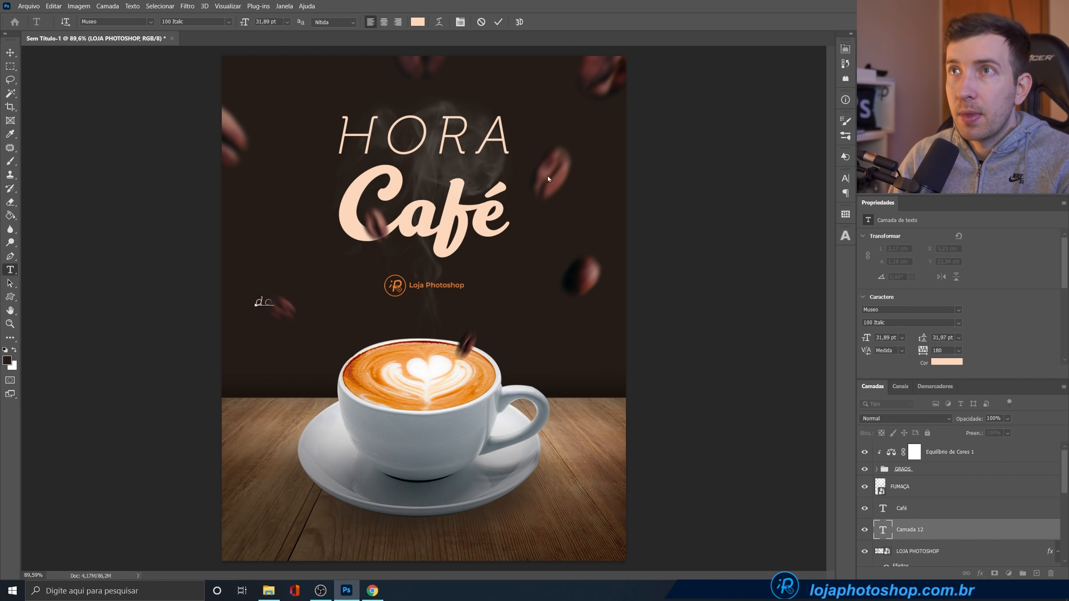
{"action": "left_click", "coordinate": [498, 22]}
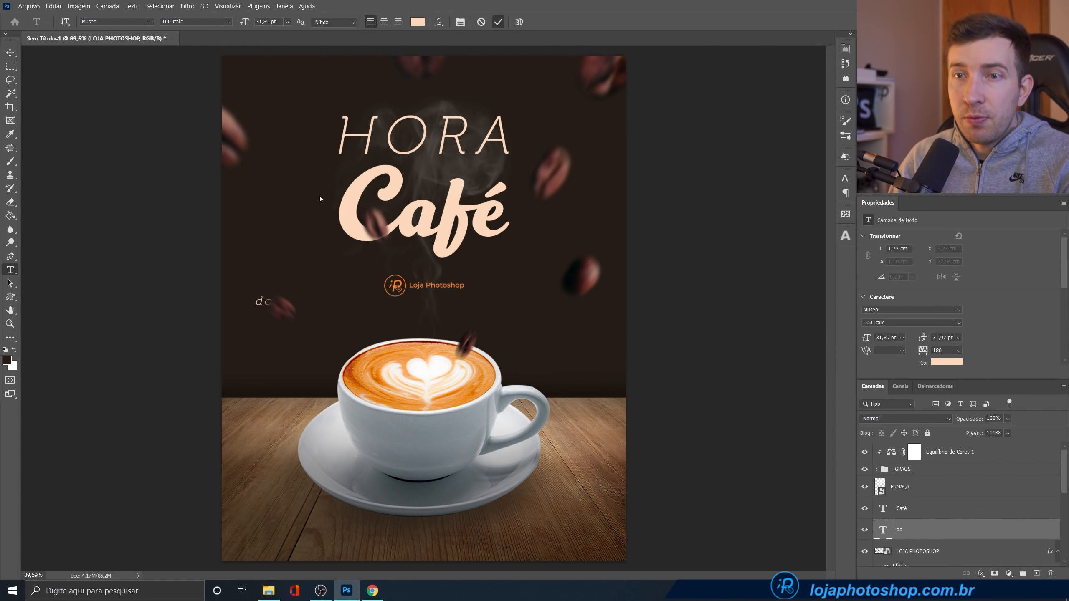
- Move the word do between HORA and Café and enlarge it to about 50 pt
{"action": "key", "text": "v"}
{"action": "left_click_drag", "start_coordinate": [263, 301], "coordinate": [433, 168]}
{"action": "key", "text": "ctrl+t"}
{"action": "left_click", "coordinate": [558, 22]}
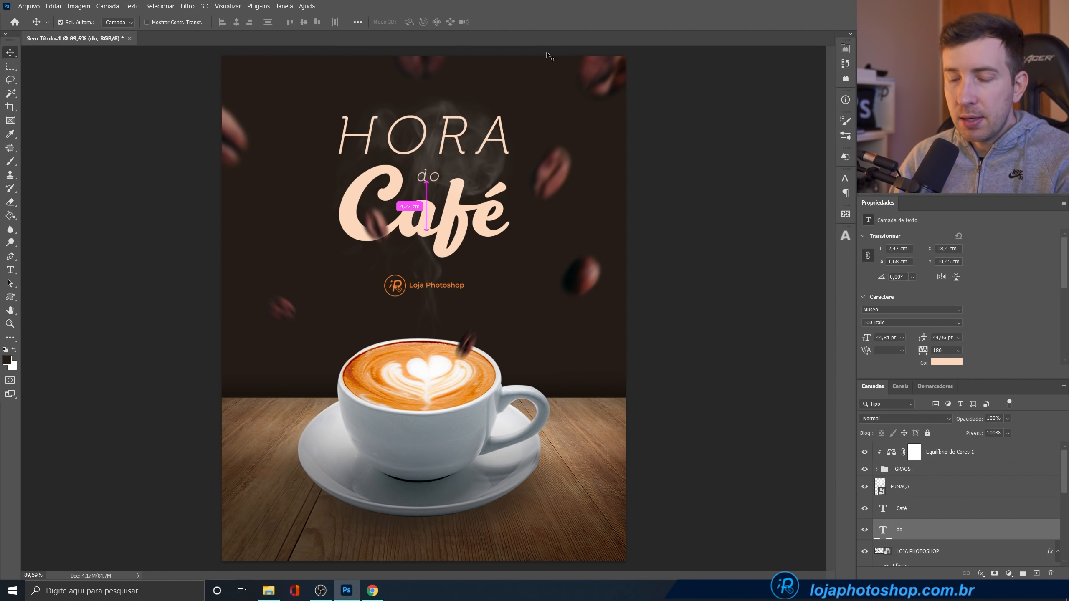
{"action": "key", "text": "ctrl+t"}
{"action": "left_click_drag", "start_coordinate": [444, 163], "coordinate": [446, 161]}
{"action": "key", "text": "Return"}
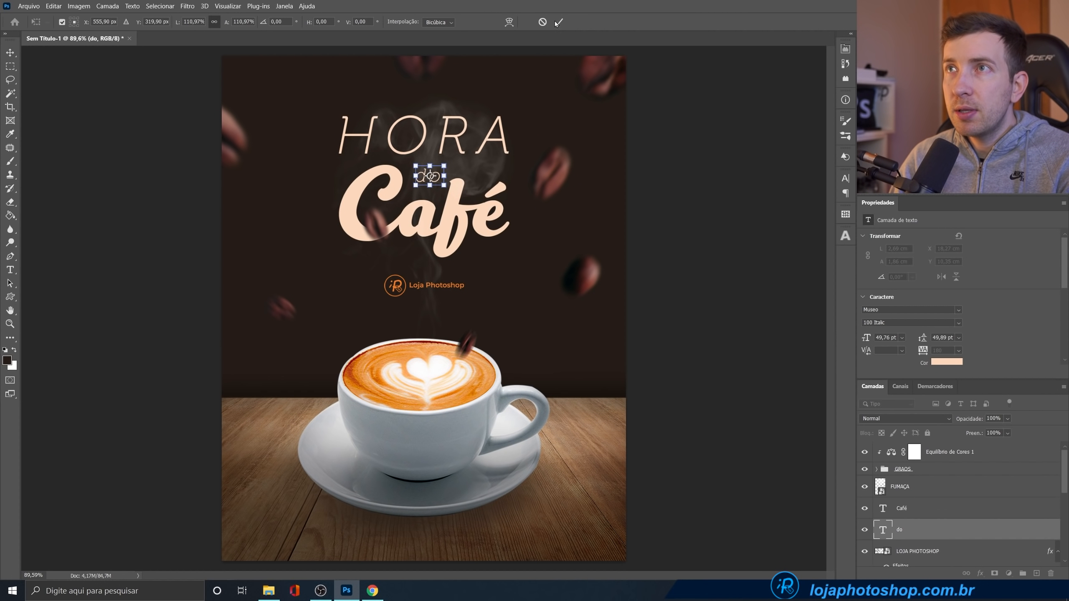
- Nudge the word do slightly left and up to fit the gap between HORA and Café
{"action": "key", "text": "Left"}
{"action": "key", "text": "Left"}
{"action": "key", "text": "Up"}
{"action": "key", "text": "Up"}
{"action": "key", "text": "Right"}
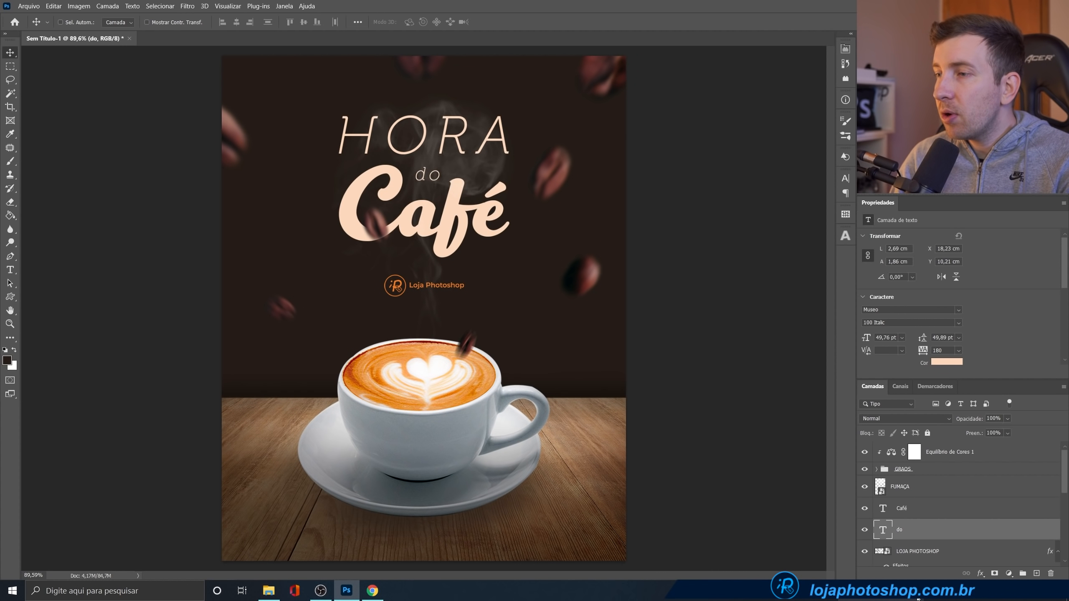
{"action": "left_click", "coordinate": [918, 594]}
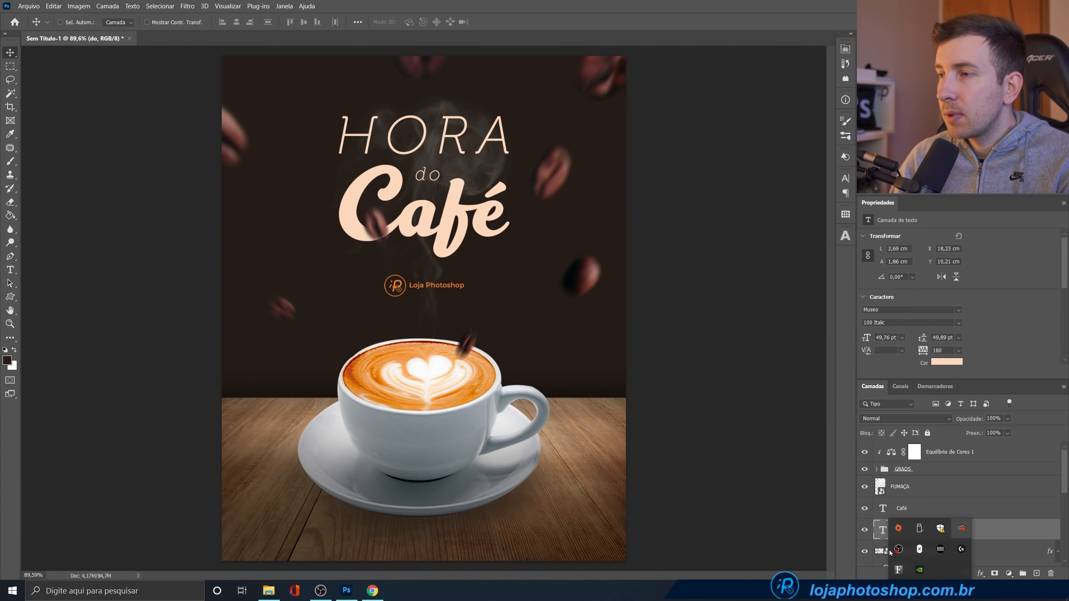
{"action": "left_click", "coordinate": [696, 600]}
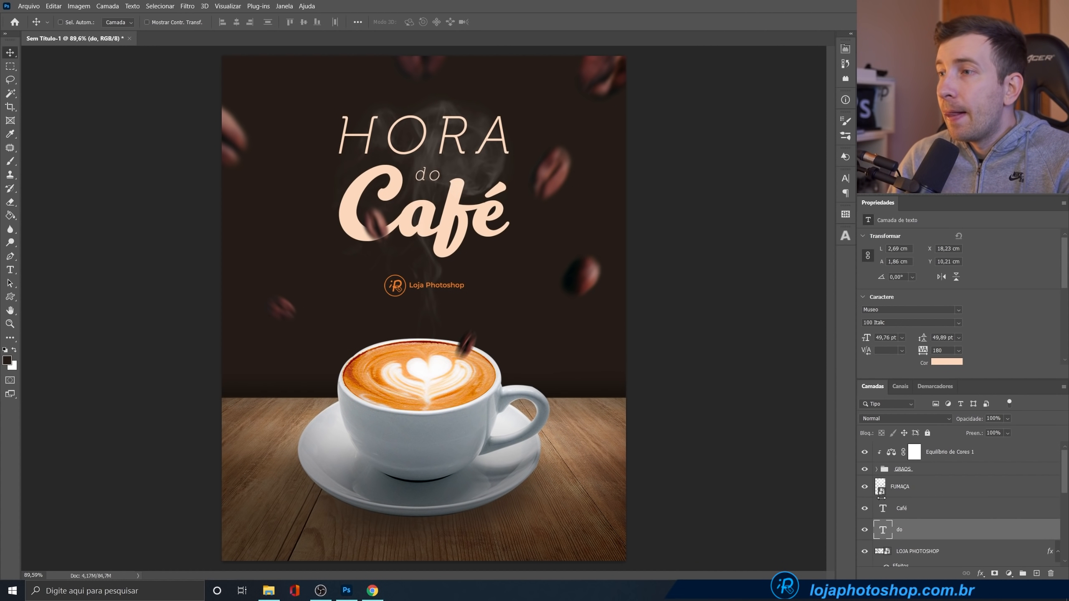
- Add a 1 px white outside Stroke to the Café text layer and lower its Fill to 0%
{"action": "left_click", "coordinate": [928, 514]}
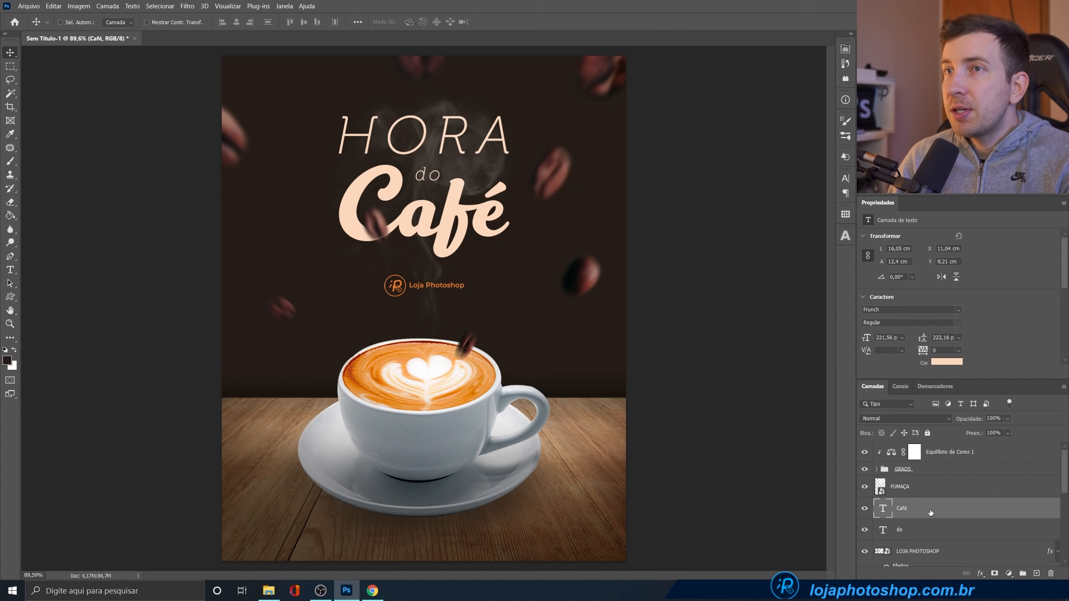
{"action": "double_click", "coordinate": [930, 512]}
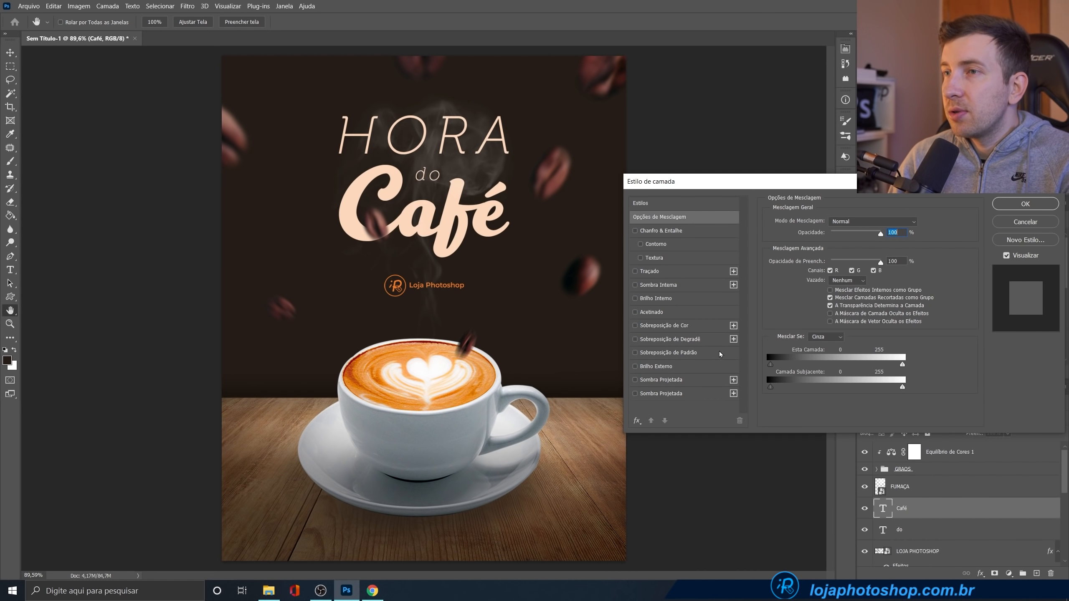
{"action": "left_click", "coordinate": [675, 274]}
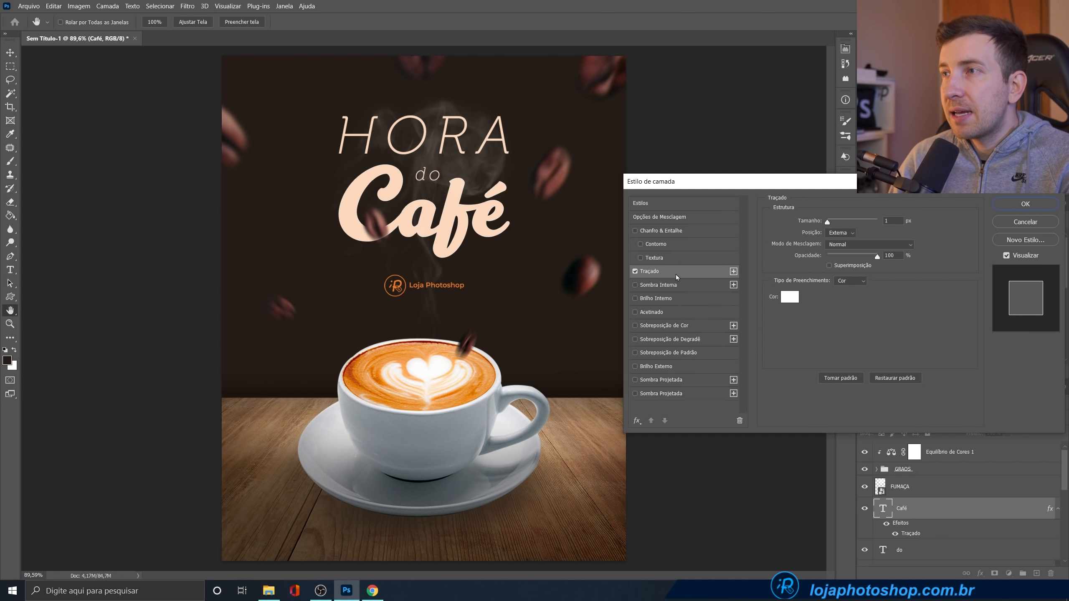
{"action": "left_click", "coordinate": [1025, 204]}
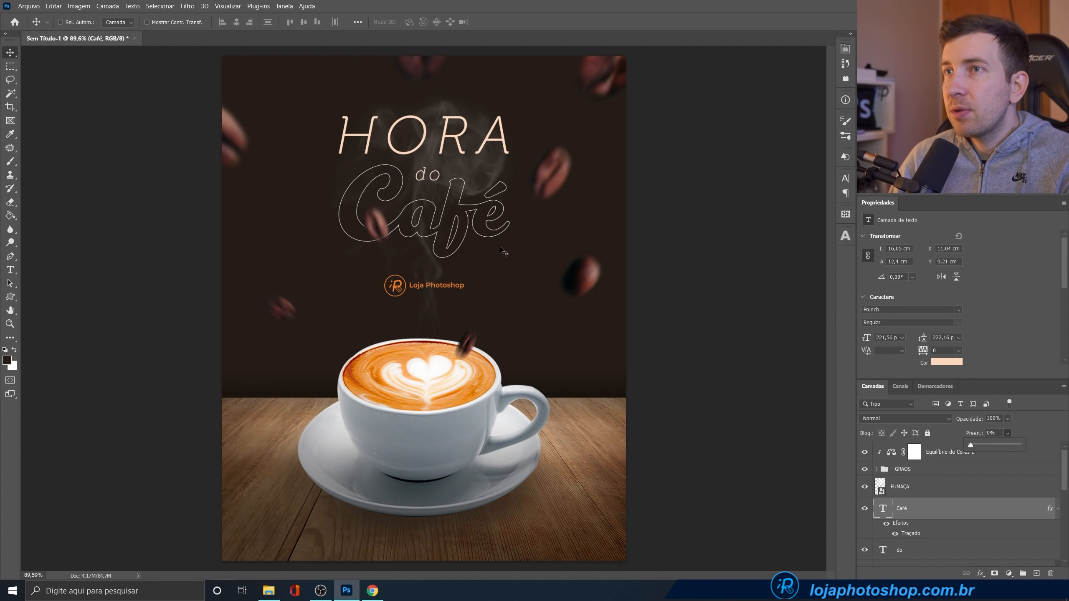
{"action": "left_click", "coordinate": [964, 514]}
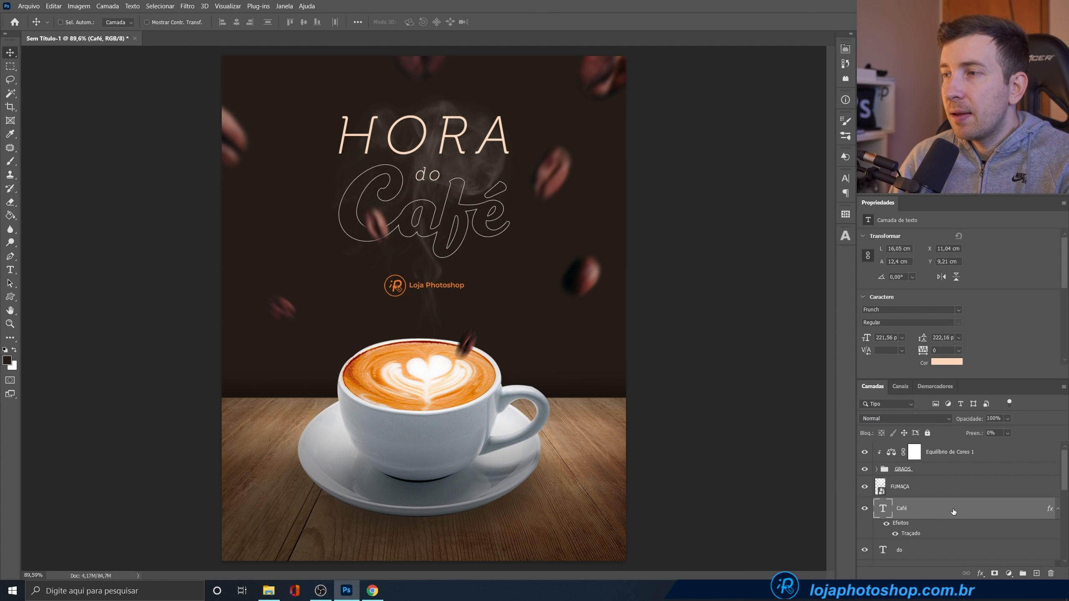
- Change the Café stroke's fill type from solid color to Gradient
{"action": "double_click", "coordinate": [953, 512]}
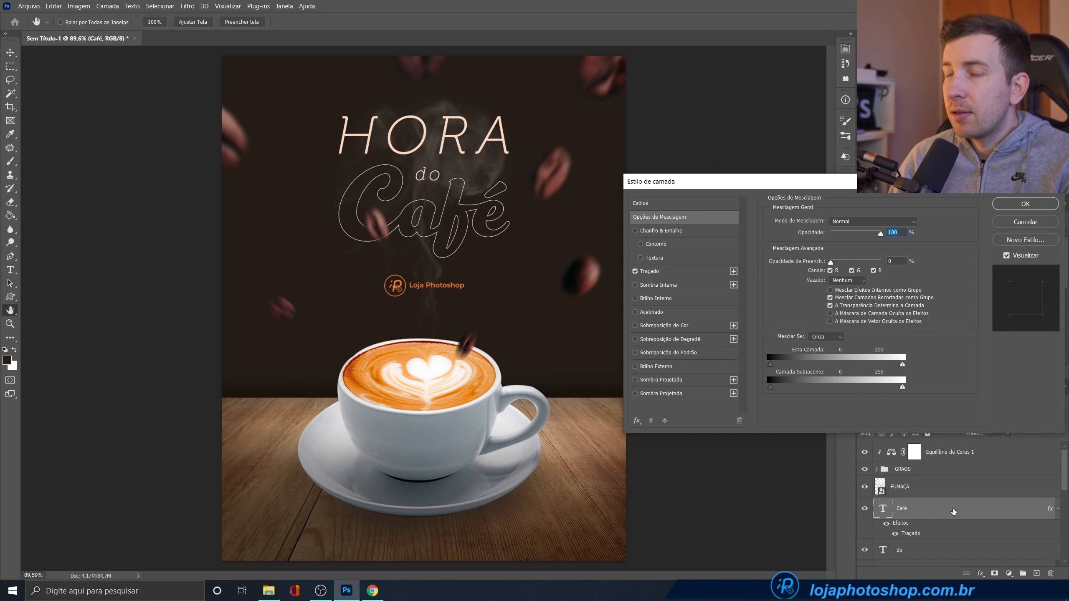
{"action": "left_click", "coordinate": [681, 279]}
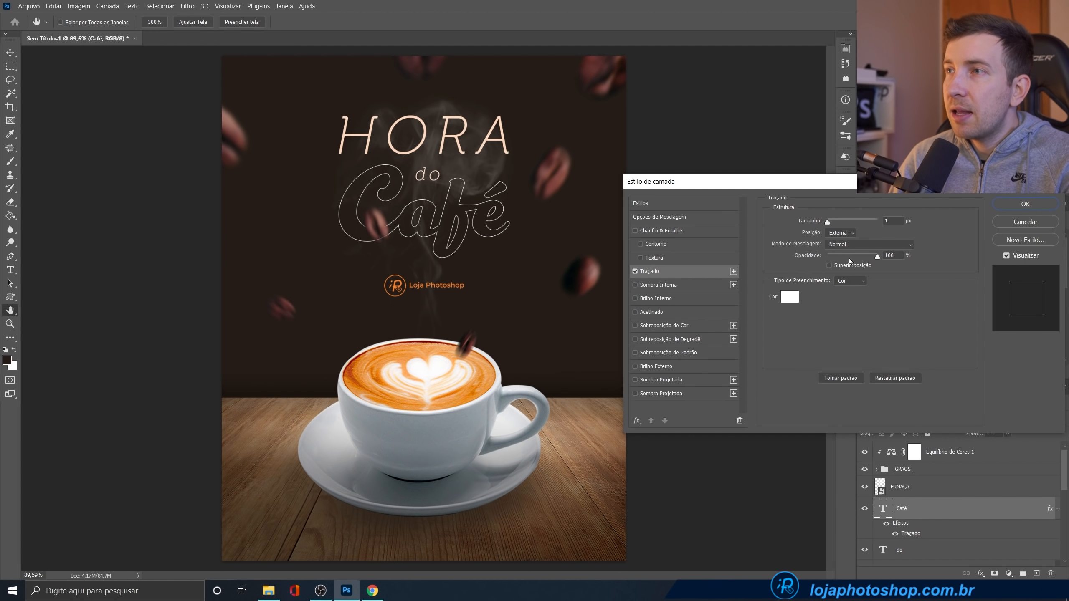
{"action": "left_click", "coordinate": [850, 280]}
{"action": "left_click", "coordinate": [850, 291]}
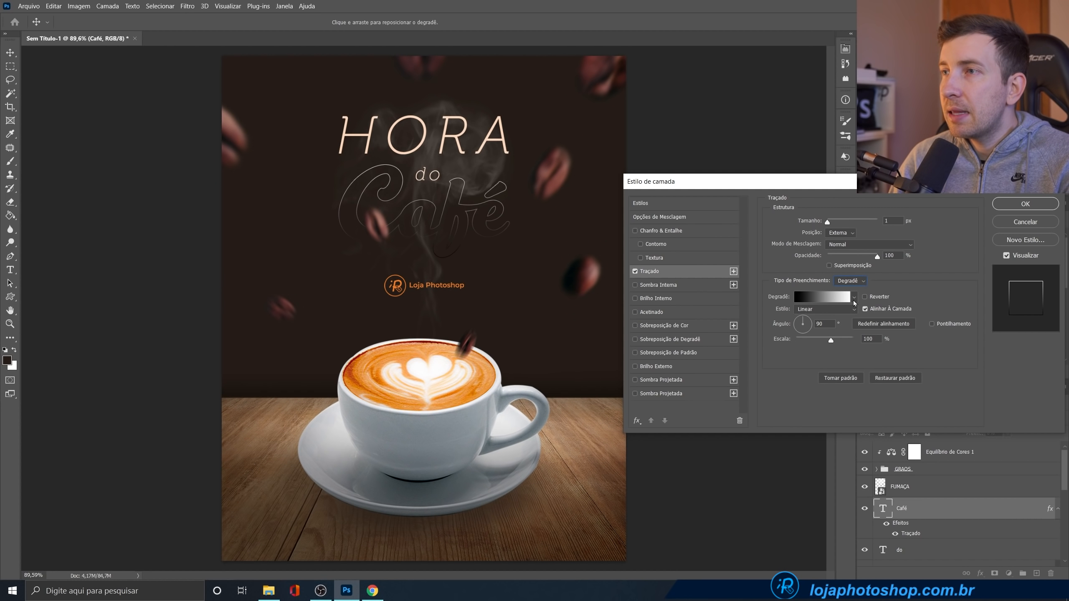
{"action": "left_click", "coordinate": [806, 296]}
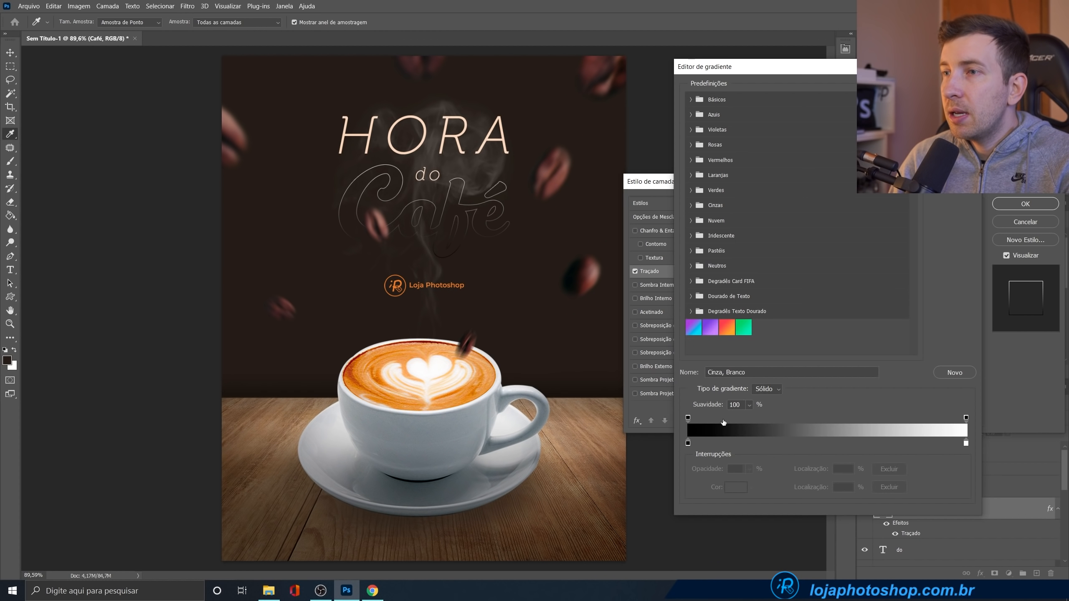
{"action": "left_click", "coordinate": [689, 444]}
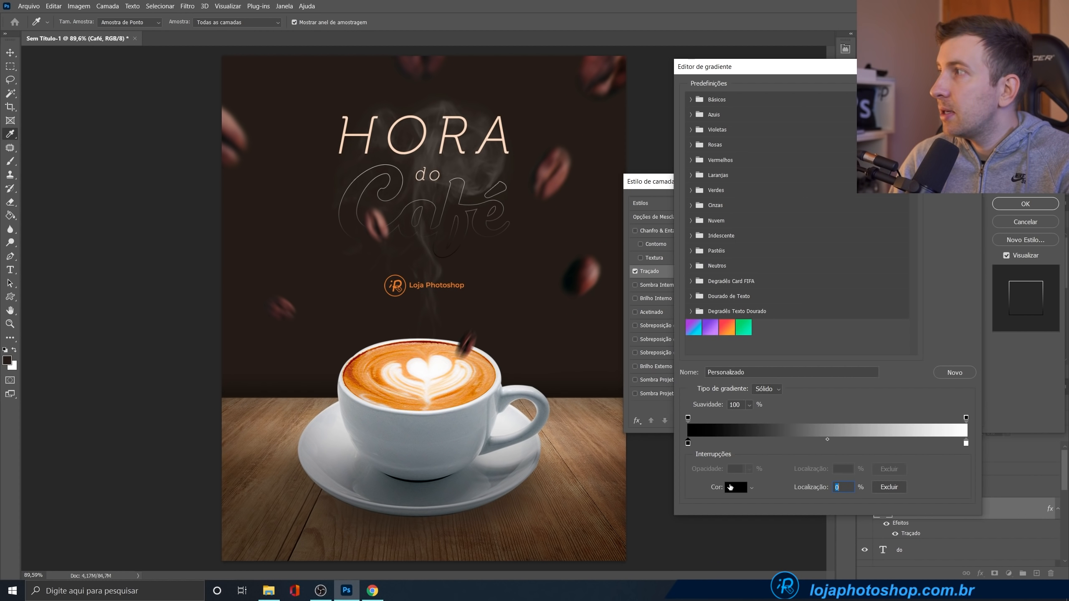
{"action": "left_click_drag", "start_coordinate": [762, 72], "coordinate": [623, 69]}
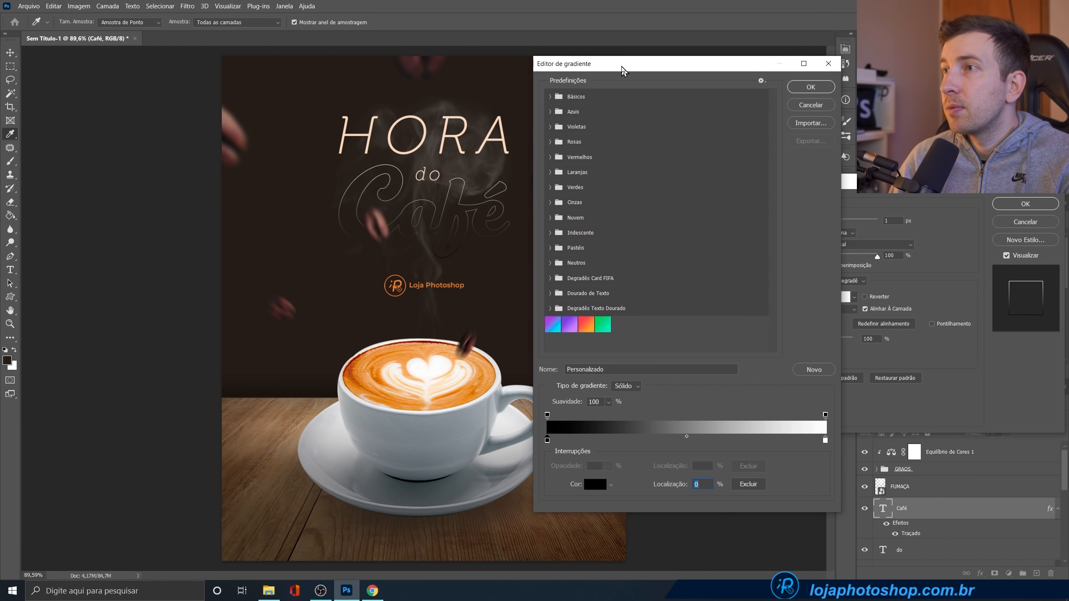
{"action": "left_click", "coordinate": [810, 103]}
- Set the starting color stop of the Café stroke gradient to an orange sampled from the coffee and shifted slightly toward red
{"action": "left_click_drag", "start_coordinate": [839, 183], "coordinate": [825, 259]}
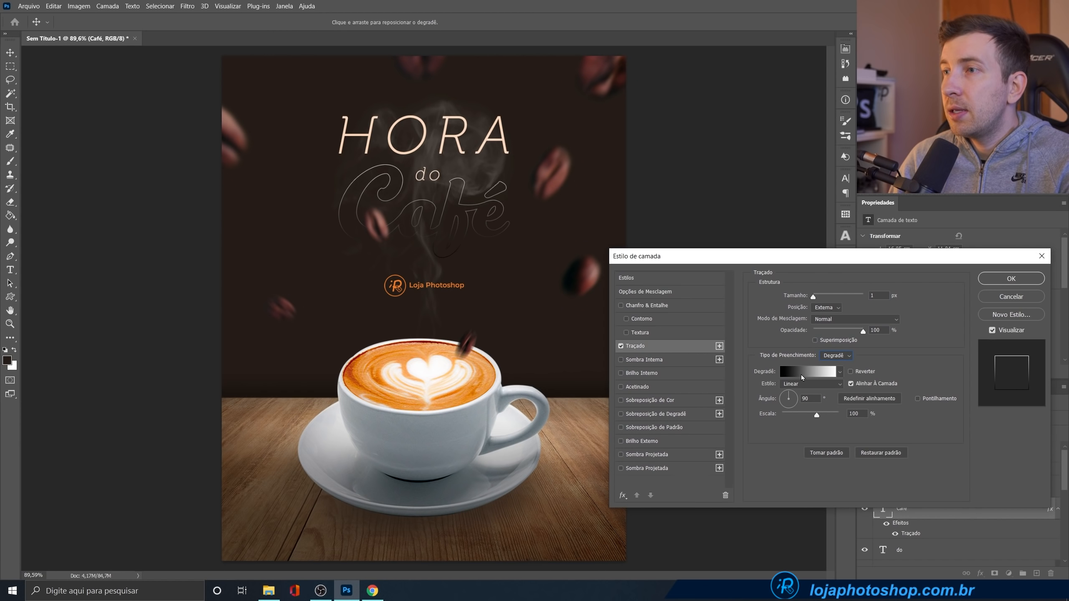
{"action": "left_click", "coordinate": [800, 378]}
{"action": "left_click_drag", "start_coordinate": [723, 70], "coordinate": [732, 66]}
{"action": "left_click", "coordinate": [557, 436]}
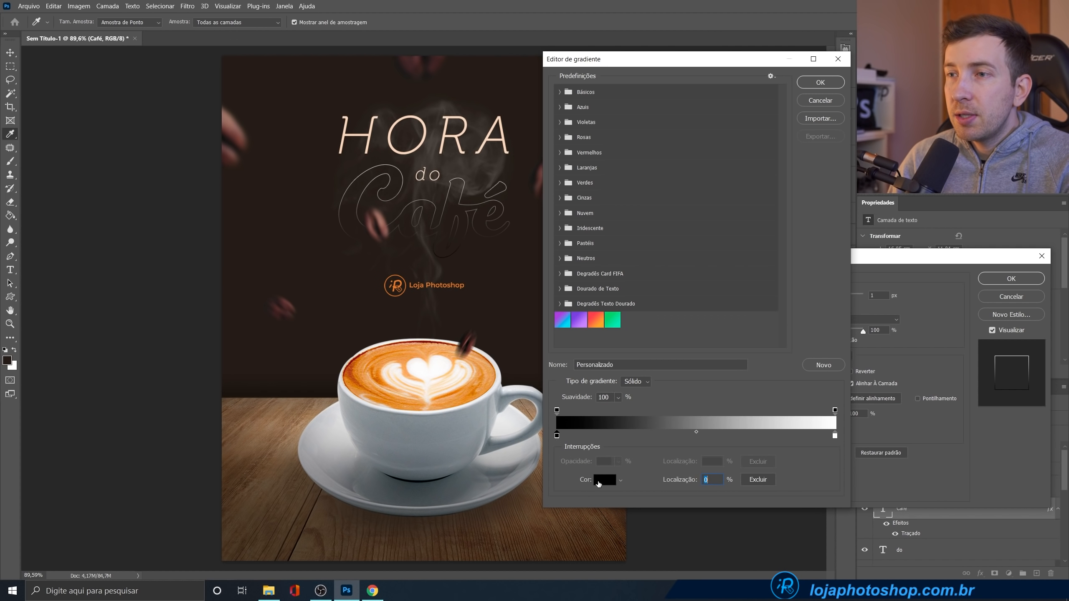
{"action": "left_click", "coordinate": [598, 483]}
{"action": "left_click", "coordinate": [465, 394]}
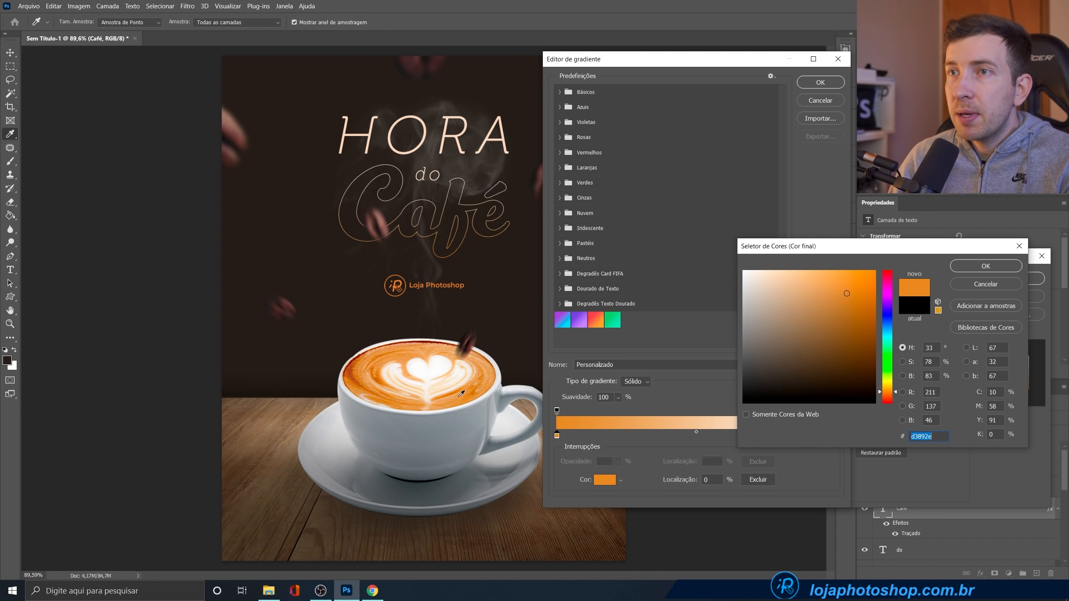
{"action": "left_click", "coordinate": [891, 395]}
{"action": "left_click", "coordinate": [964, 269]}
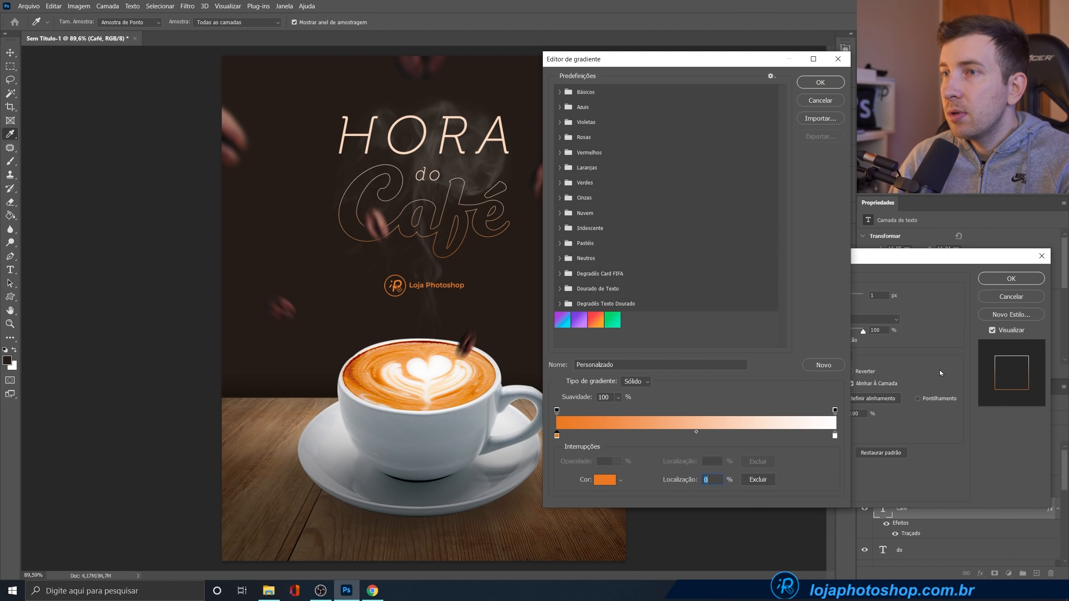
- Set the stroke gradient's end color stop to light peach ffdeb0, accept the gradient and set its angle to 70°
{"action": "left_click", "coordinate": [835, 436]}
{"action": "left_click", "coordinate": [614, 482]}
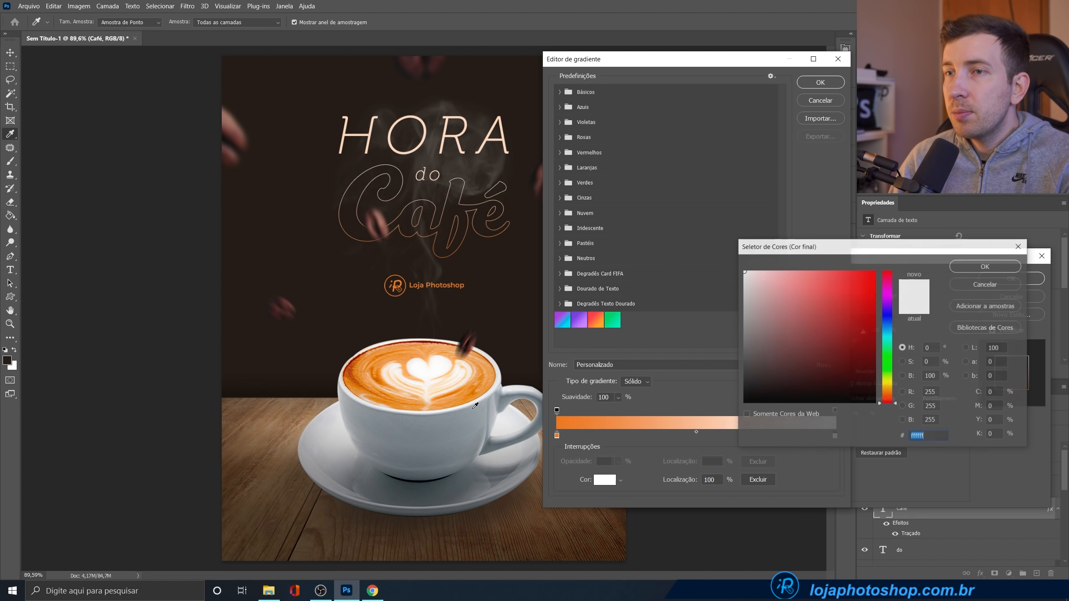
{"action": "left_click", "coordinate": [887, 391]}
{"action": "left_click", "coordinate": [830, 294]}
{"action": "left_click", "coordinate": [794, 280]}
{"action": "left_click", "coordinate": [785, 271]}
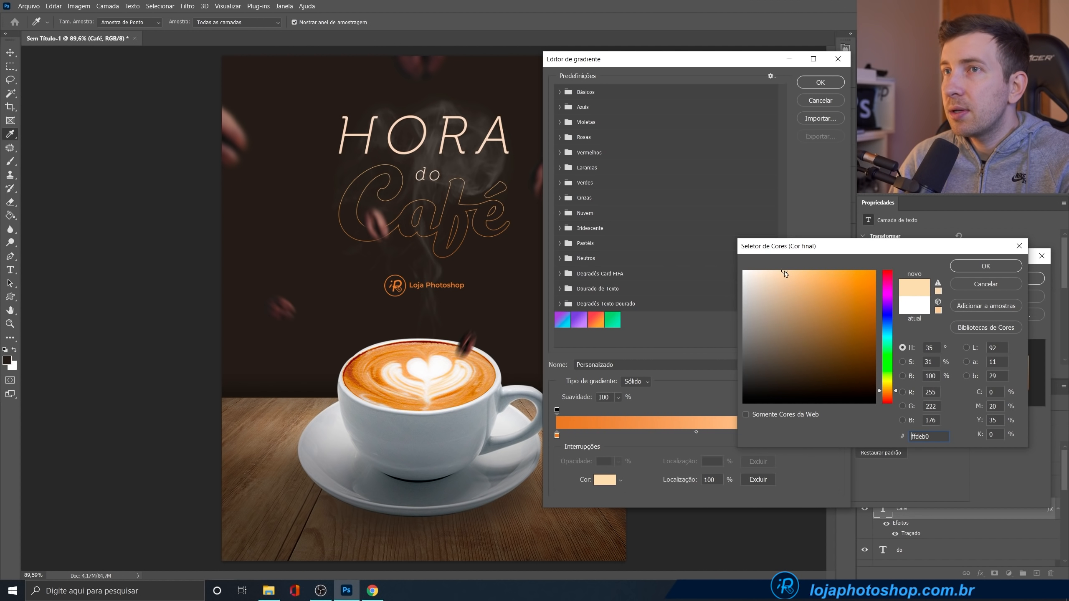
{"action": "left_click", "coordinate": [986, 266]}
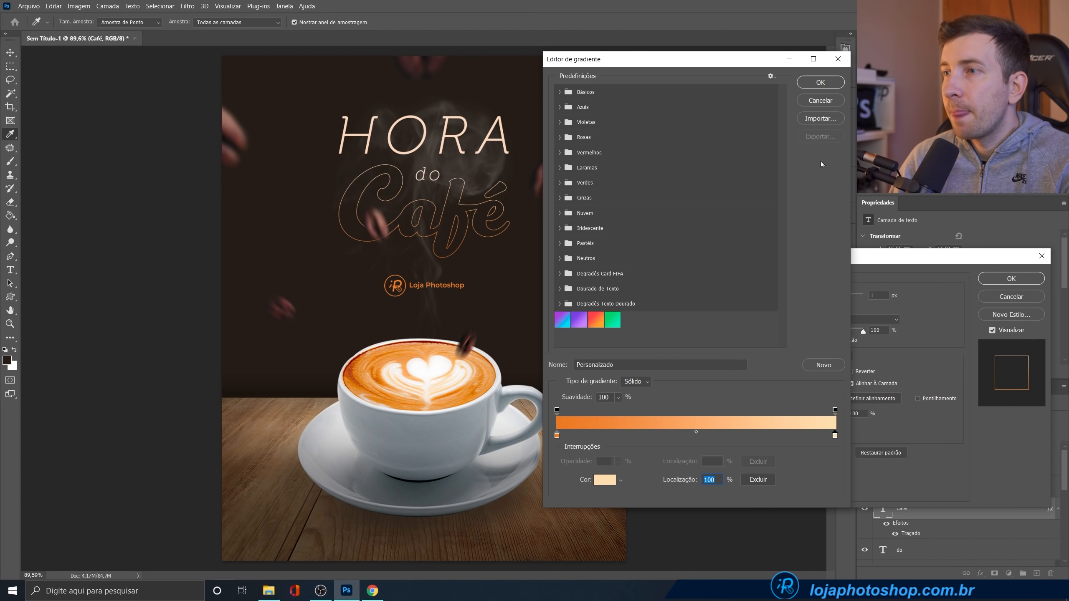
{"action": "left_click", "coordinate": [820, 83]}
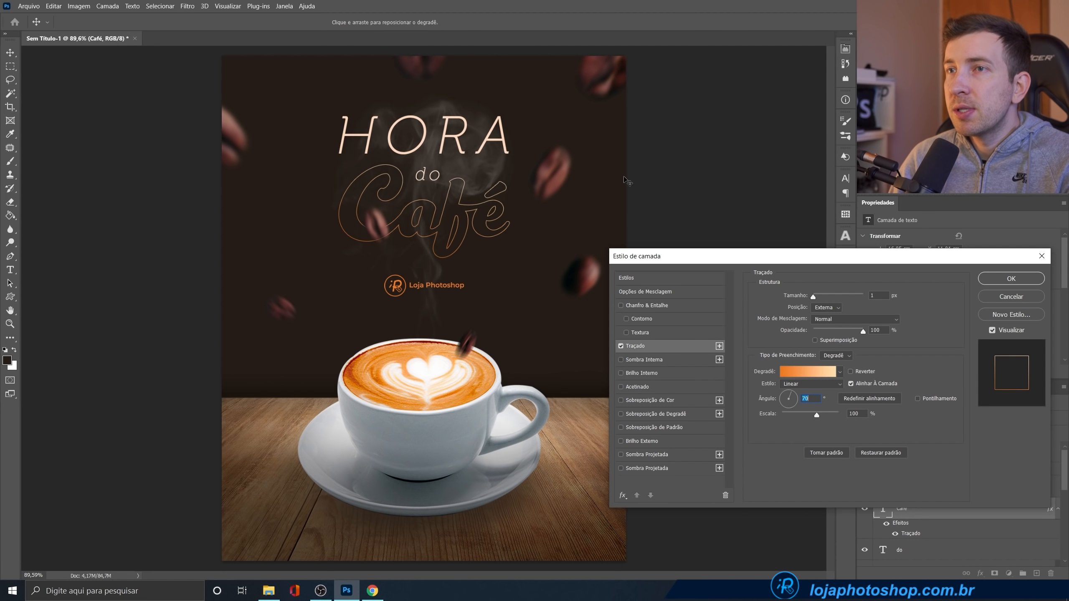
- Add an orange ef7133 Drop Shadow to the Café text with its angle set to 37°
{"action": "left_click", "coordinate": [656, 458]}
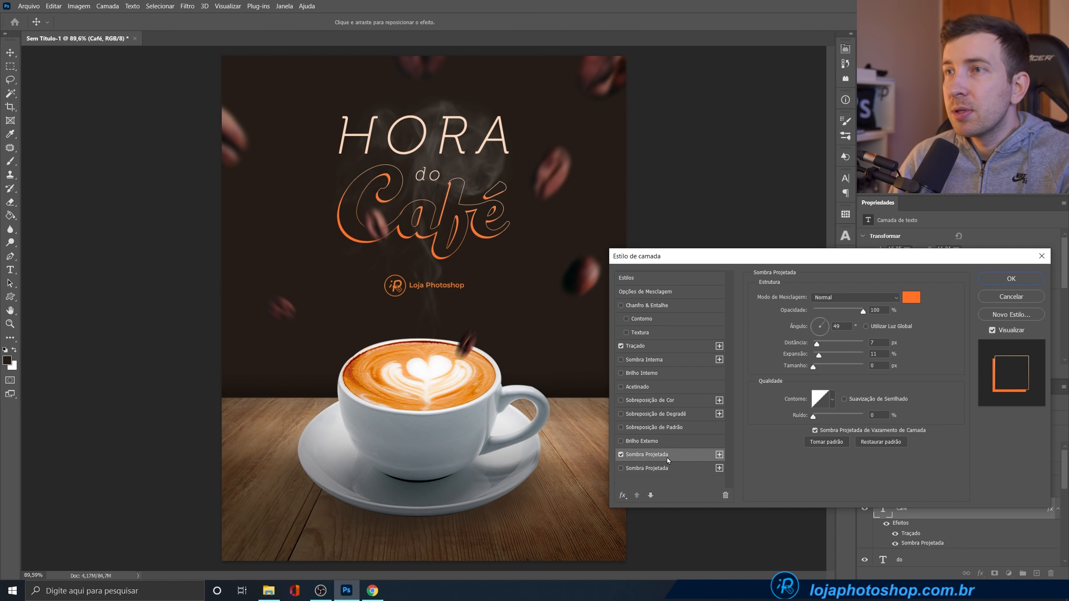
{"action": "left_click", "coordinate": [823, 322]}
{"action": "left_click", "coordinate": [824, 322]}
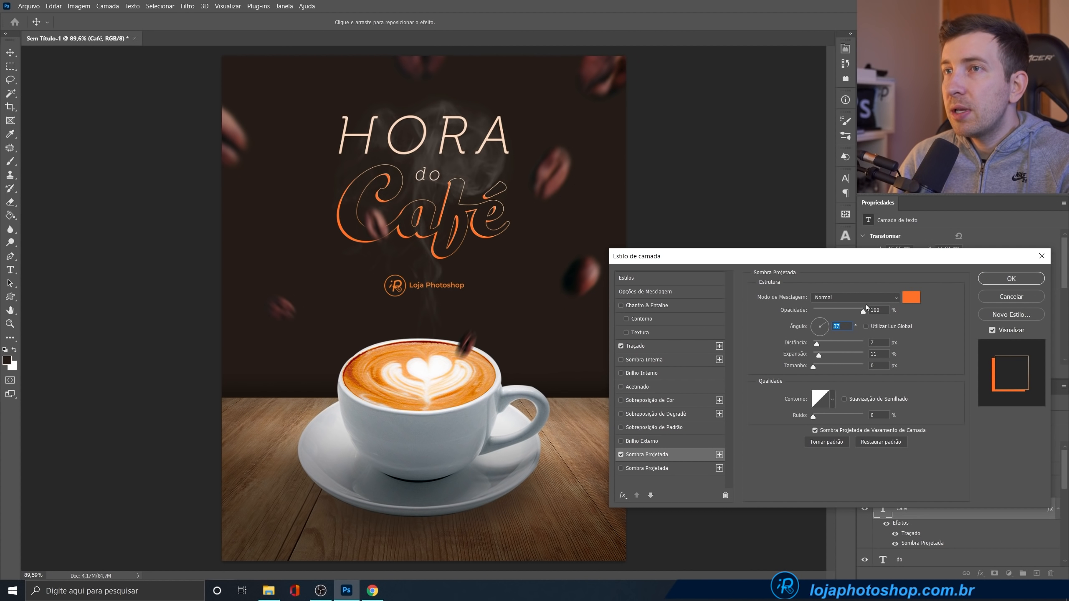
{"action": "left_click", "coordinate": [911, 297]}
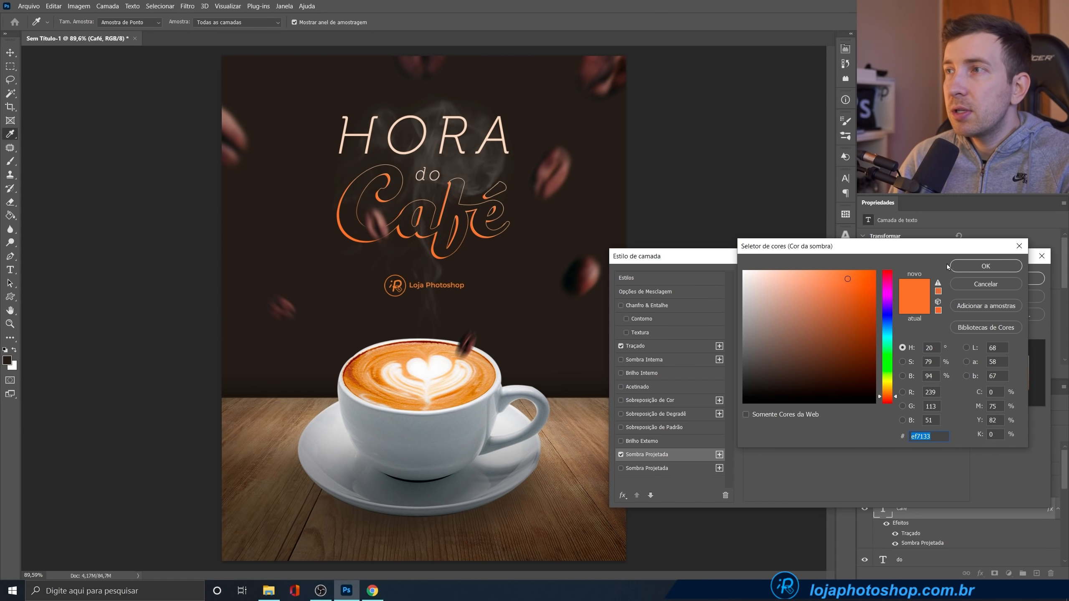
{"action": "left_click", "coordinate": [968, 266]}
- Try different offsets for the Café drop shadow, setting its distance to 9 px with a size of 0 px
{"action": "left_click_drag", "start_coordinate": [819, 347], "coordinate": [841, 343]}
{"action": "left_click_drag", "start_coordinate": [833, 342], "coordinate": [818, 342]}
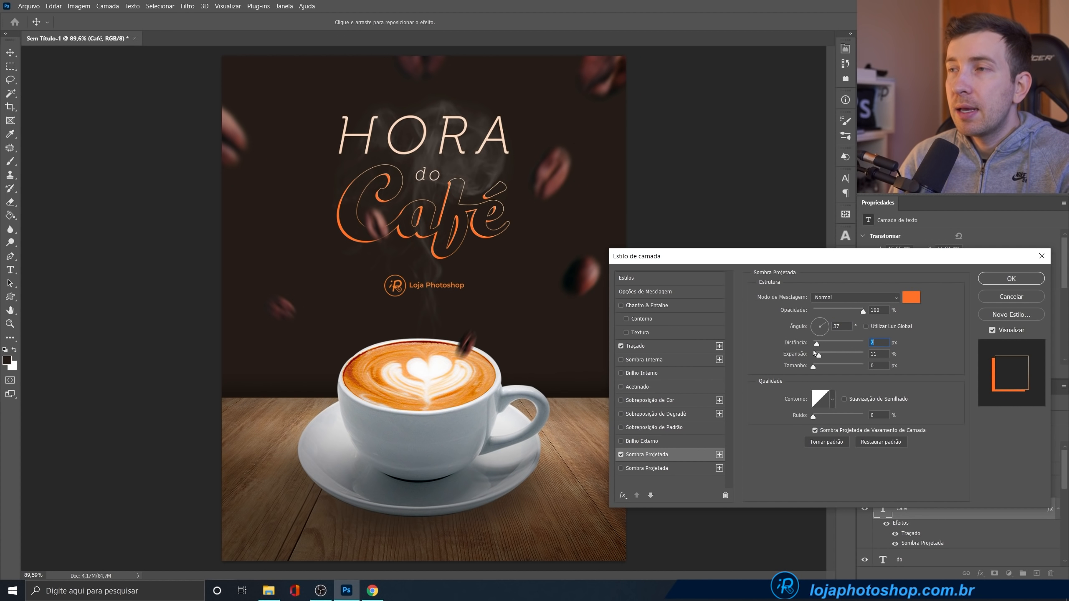
{"action": "left_click_drag", "start_coordinate": [817, 345], "coordinate": [818, 344]}
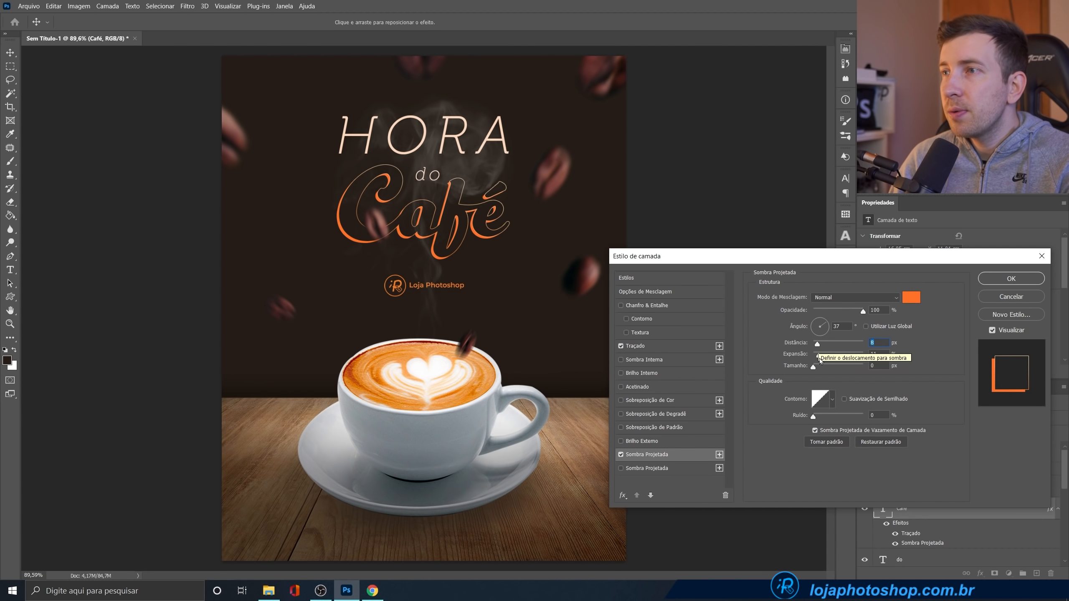
{"action": "mouse_move", "coordinate": [814, 369]}
{"action": "left_mouse_down"}
{"action": "mouse_move", "coordinate": [832, 366]}
{"action": "mouse_move", "coordinate": [812, 365]}
{"action": "left_mouse_up"}
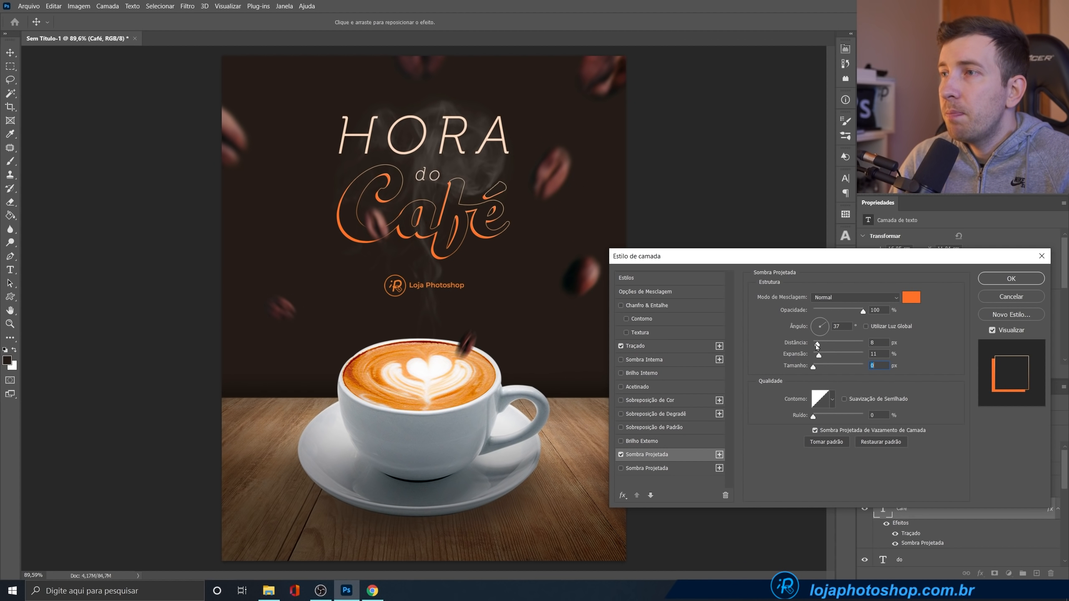
{"action": "left_click_drag", "start_coordinate": [817, 346], "coordinate": [818, 347]}
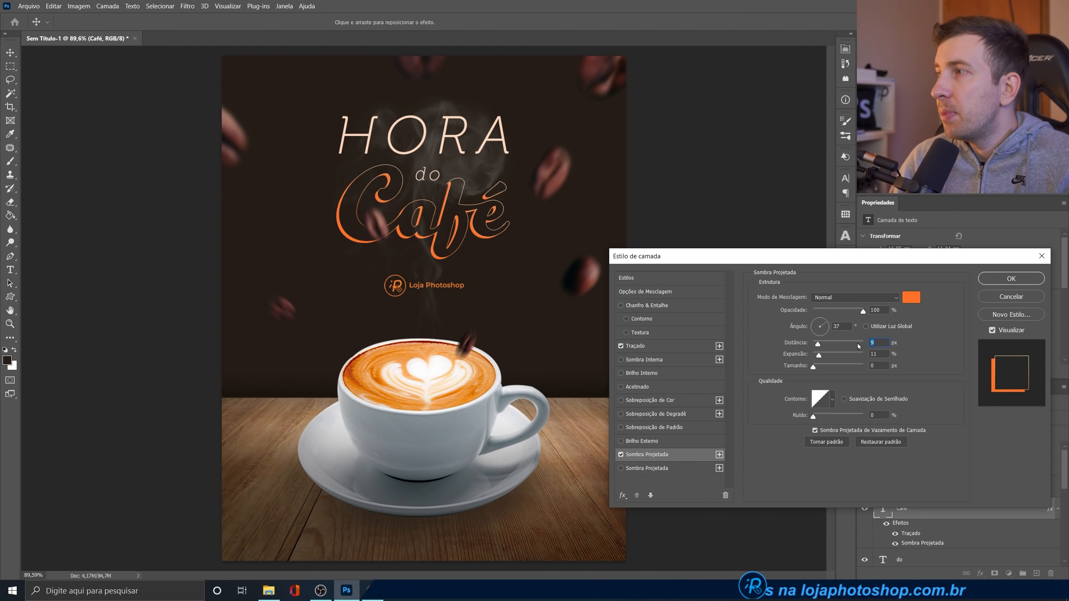
- Set the Café stroke's size to 3 px and the drop shadow's distance to 15 px
{"action": "left_click", "coordinate": [668, 346]}
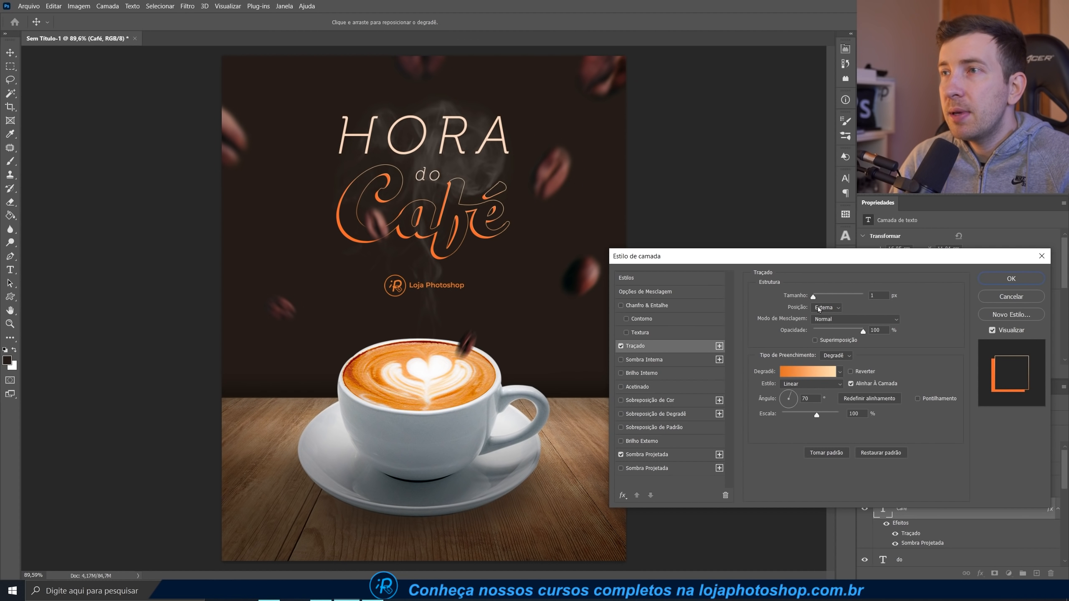
{"action": "left_click_drag", "start_coordinate": [815, 296], "coordinate": [816, 296]}
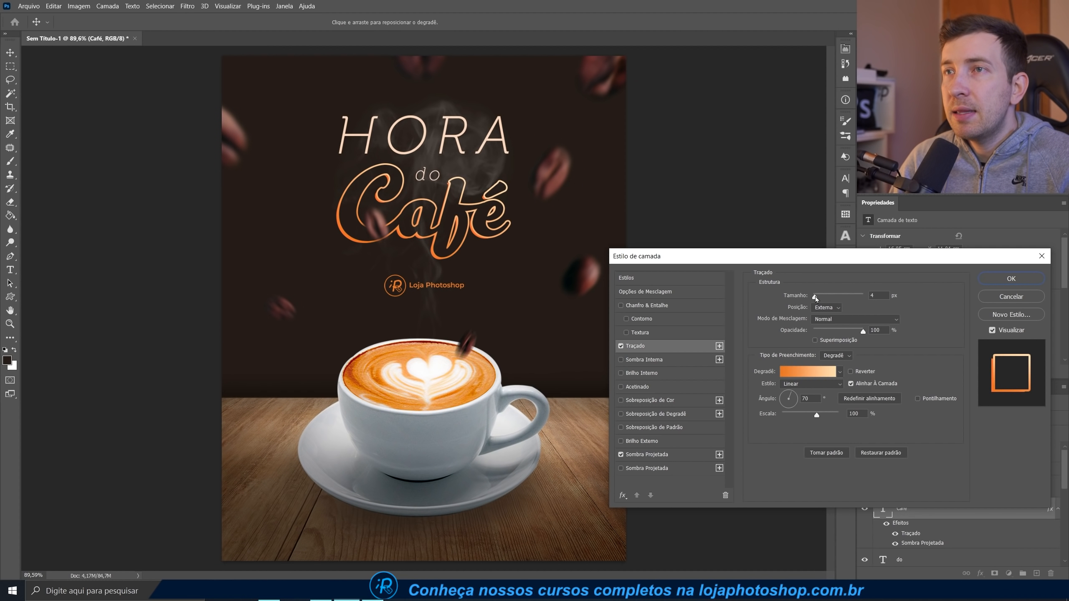
{"action": "left_click_drag", "start_coordinate": [815, 296], "coordinate": [814, 297]}
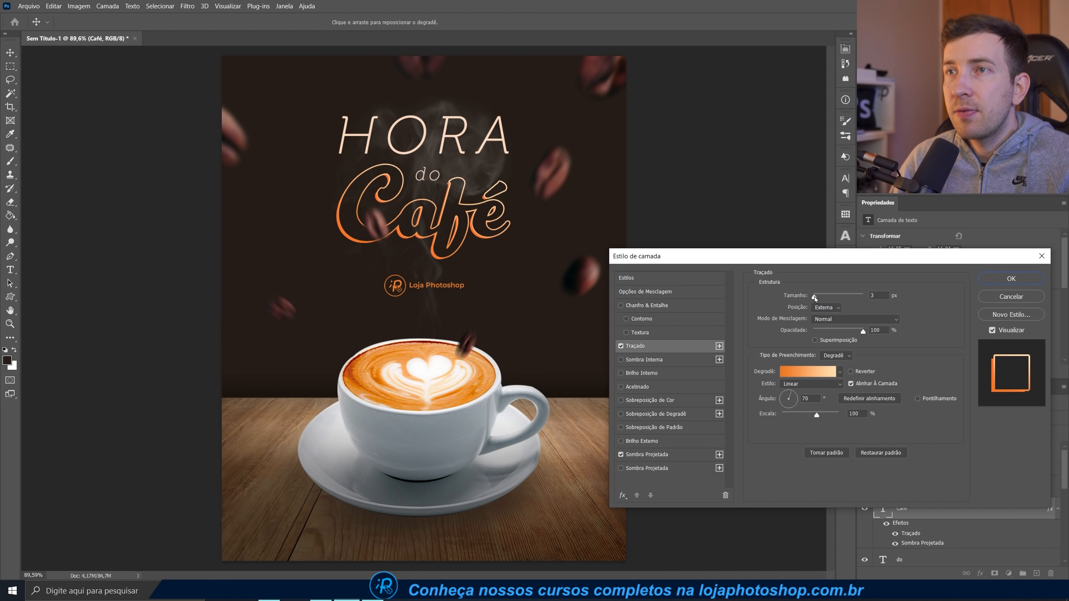
{"action": "left_click", "coordinate": [662, 460]}
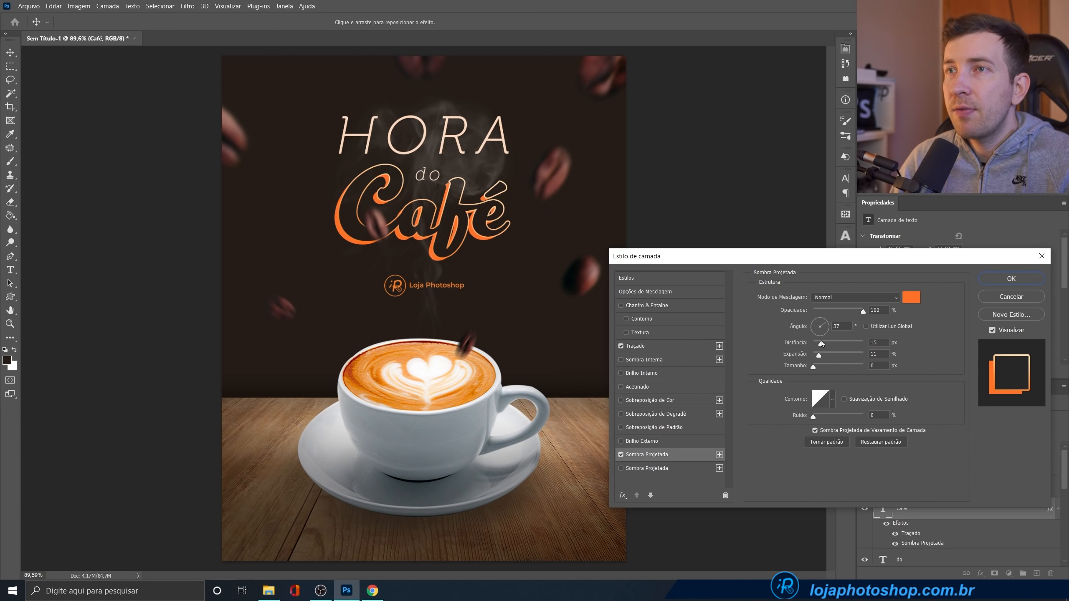
{"action": "left_click", "coordinate": [821, 343]}
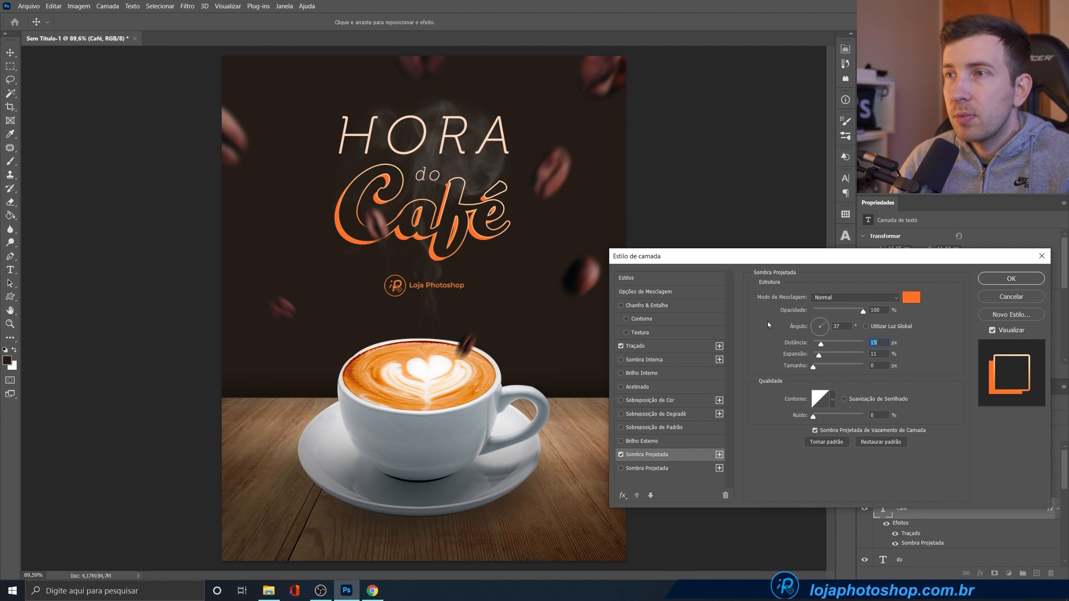
- Set the Café stroke's position to inside and its size to 2 px, and apply the layer style
{"action": "left_click", "coordinate": [669, 345]}
{"action": "left_click", "coordinate": [822, 308]}
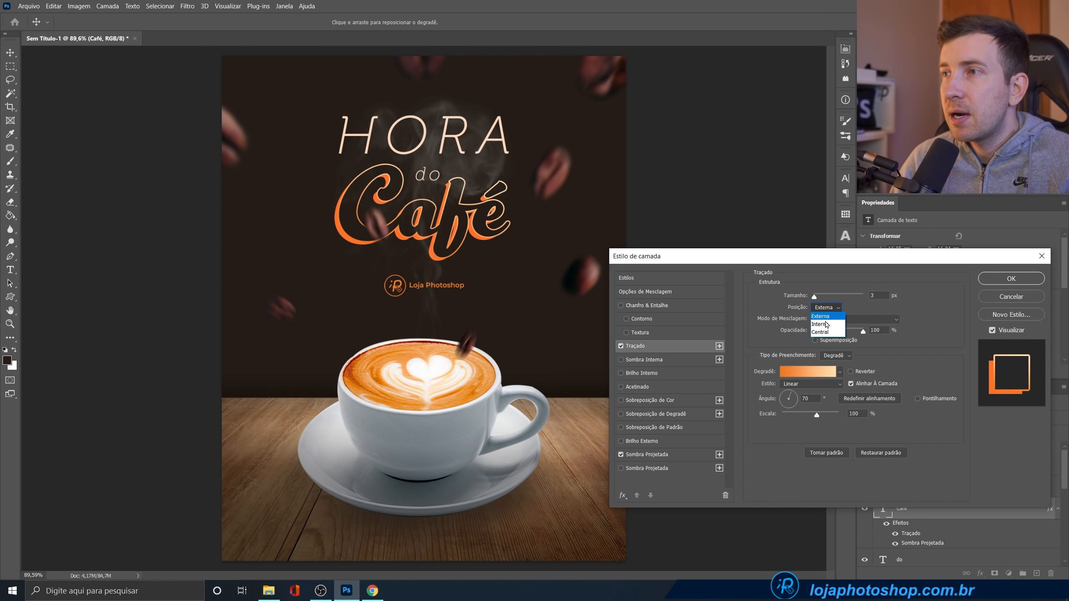
{"action": "left_click", "coordinate": [825, 316]}
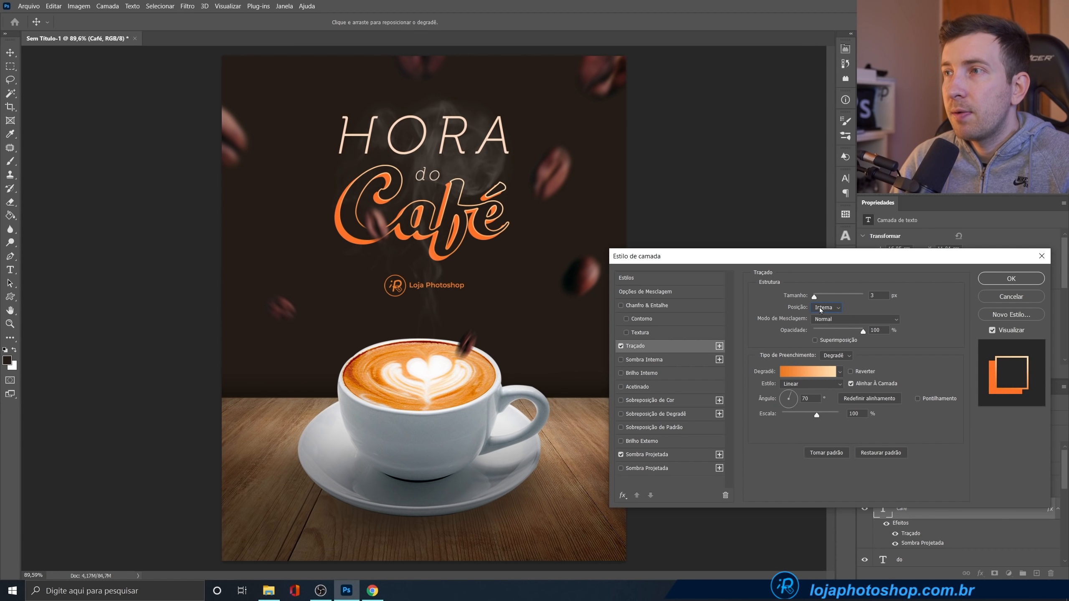
{"action": "left_click_drag", "start_coordinate": [815, 298], "coordinate": [813, 297]}
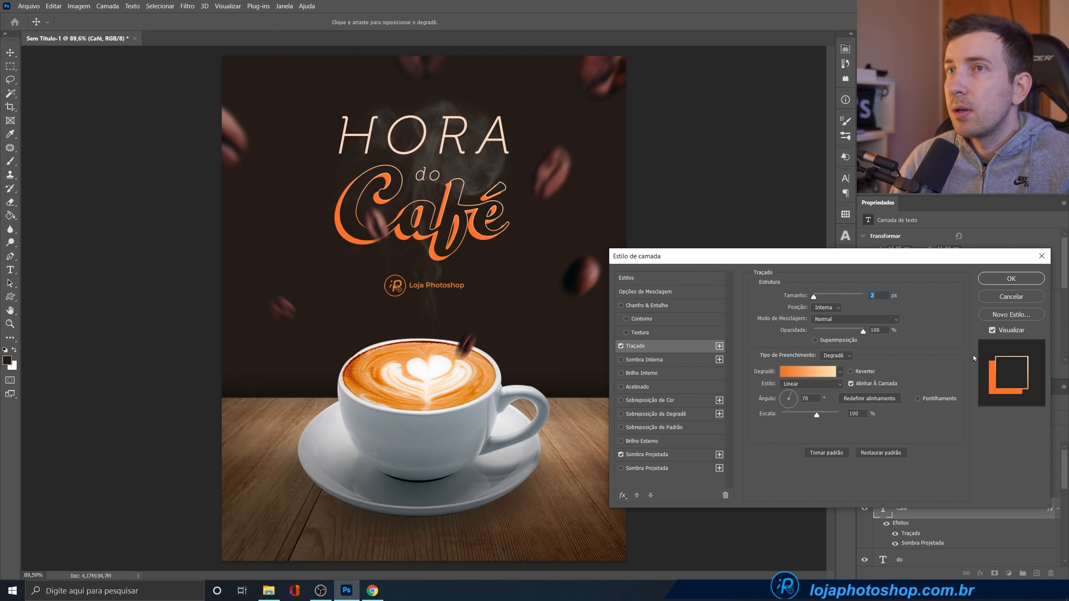
{"action": "left_click", "coordinate": [997, 283]}
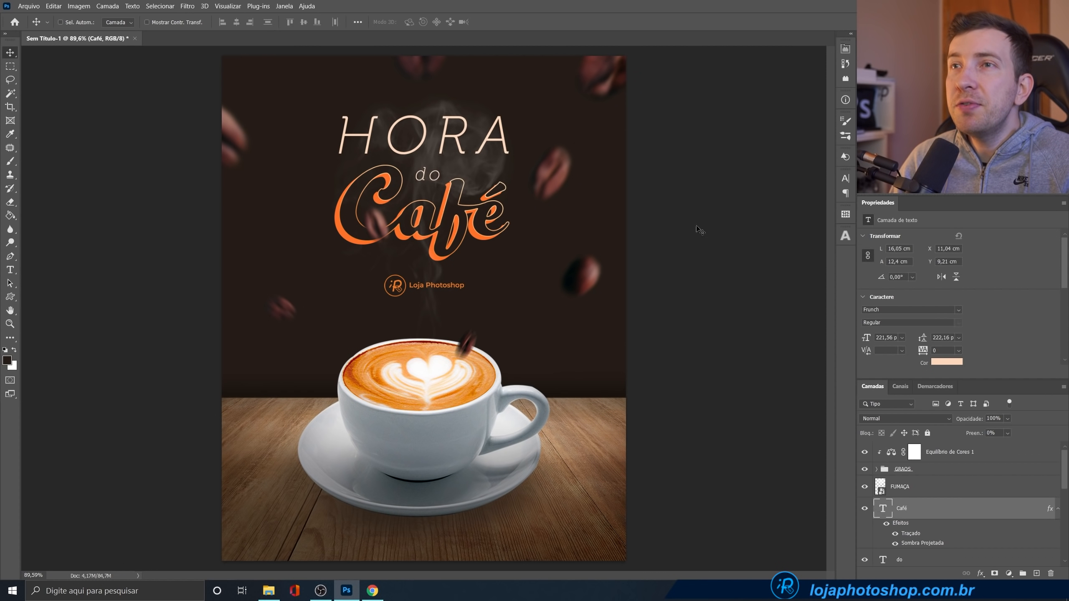
- Choose the Ornamento 5 custom shape from the Ornamentos set in the legacy default shapes
{"action": "left_click", "coordinate": [10, 297]}
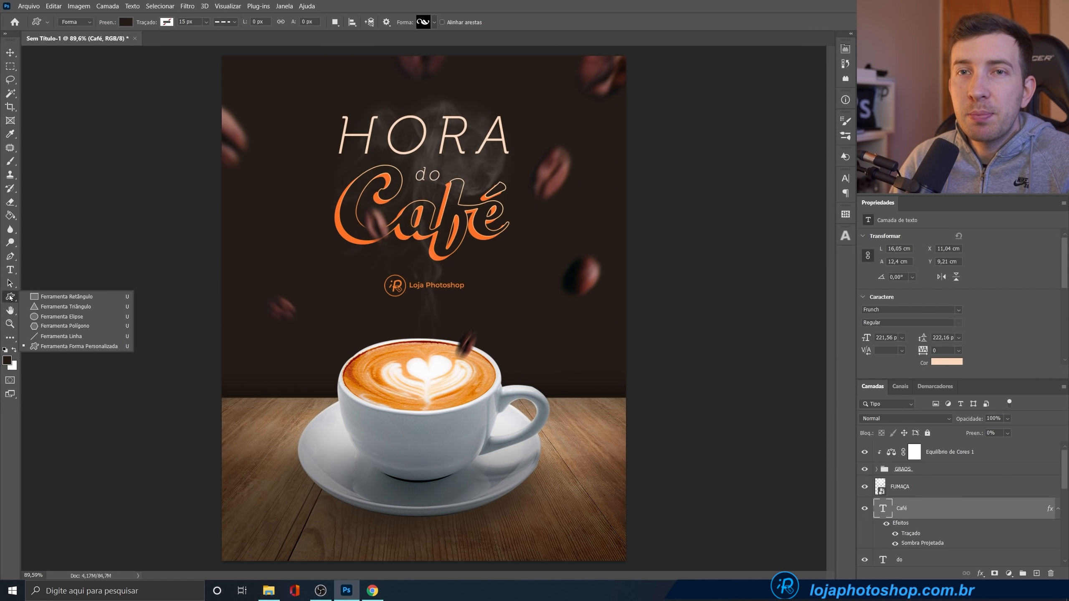
{"action": "left_click", "coordinate": [62, 348]}
{"action": "left_click", "coordinate": [430, 26]}
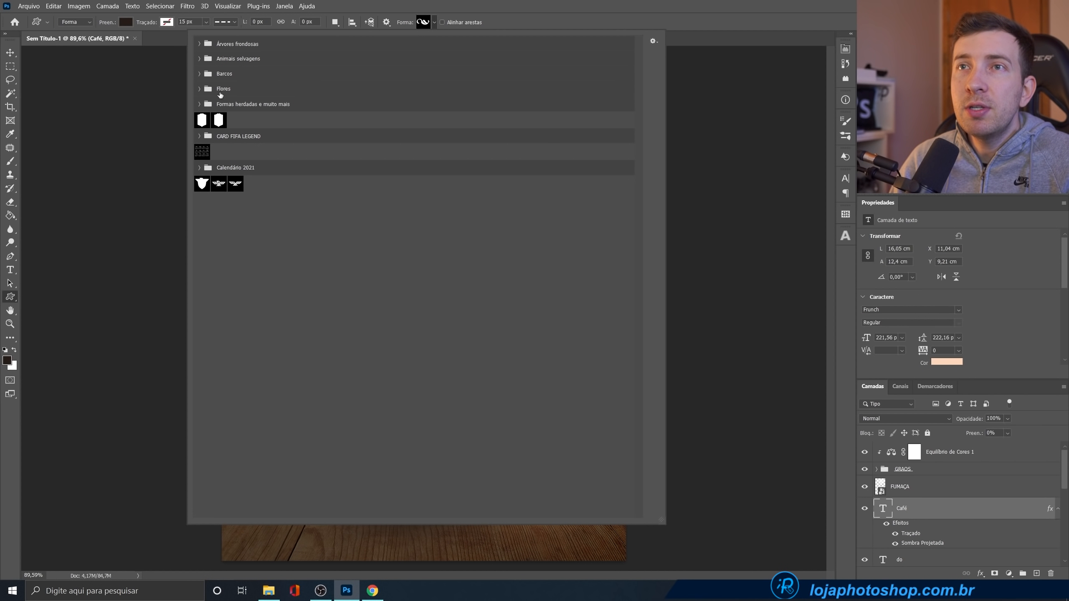
{"action": "left_click", "coordinate": [199, 105]}
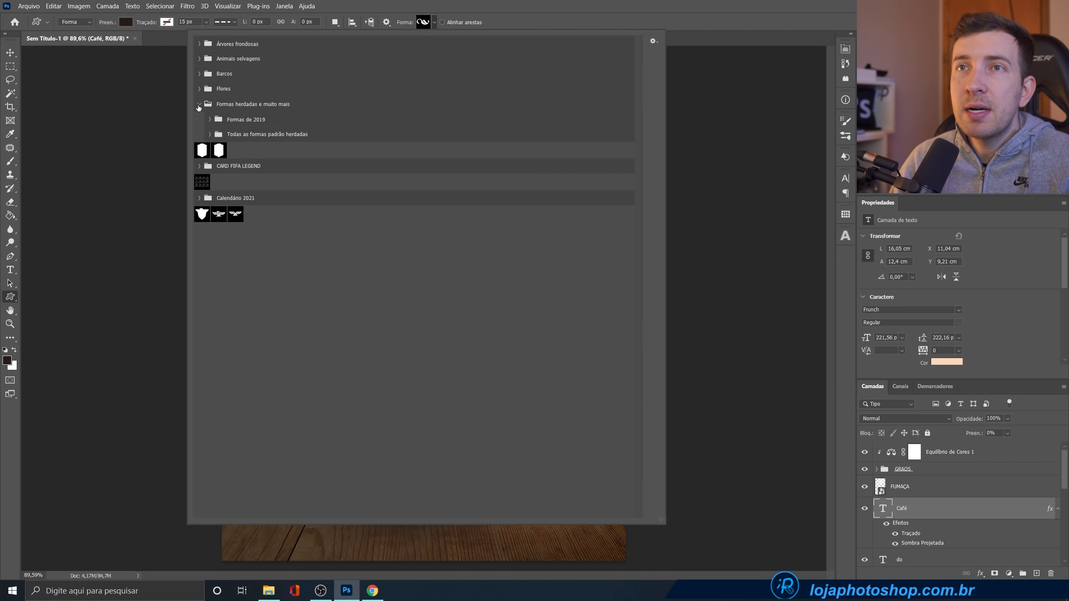
{"action": "left_click", "coordinate": [215, 135]}
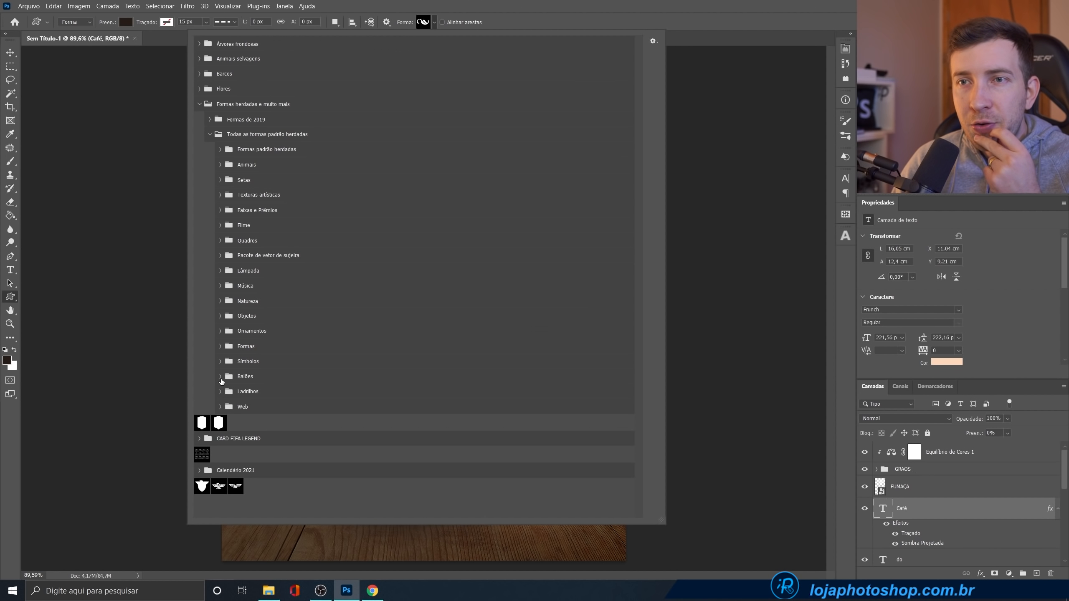
{"action": "left_click", "coordinate": [223, 337]}
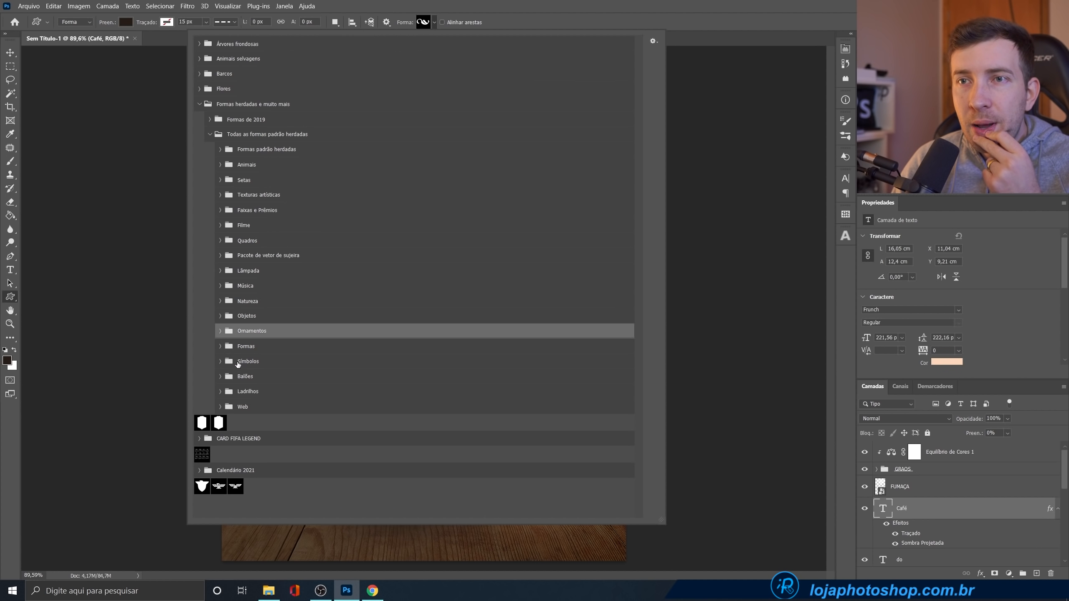
{"action": "left_click", "coordinate": [220, 331]}
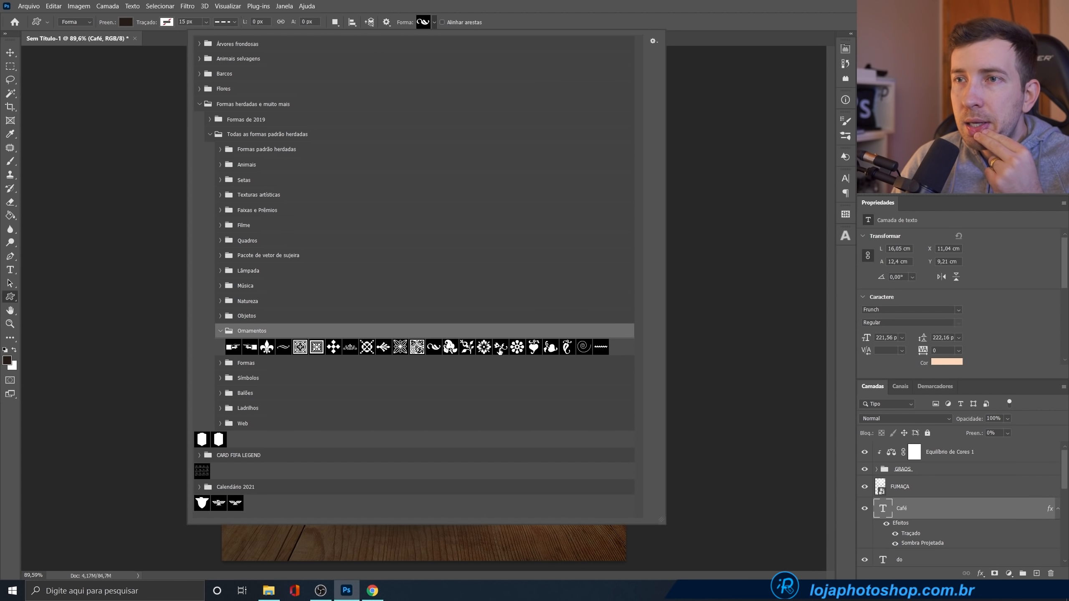
{"action": "left_click", "coordinate": [354, 347]}
{"action": "key", "text": "Return"}
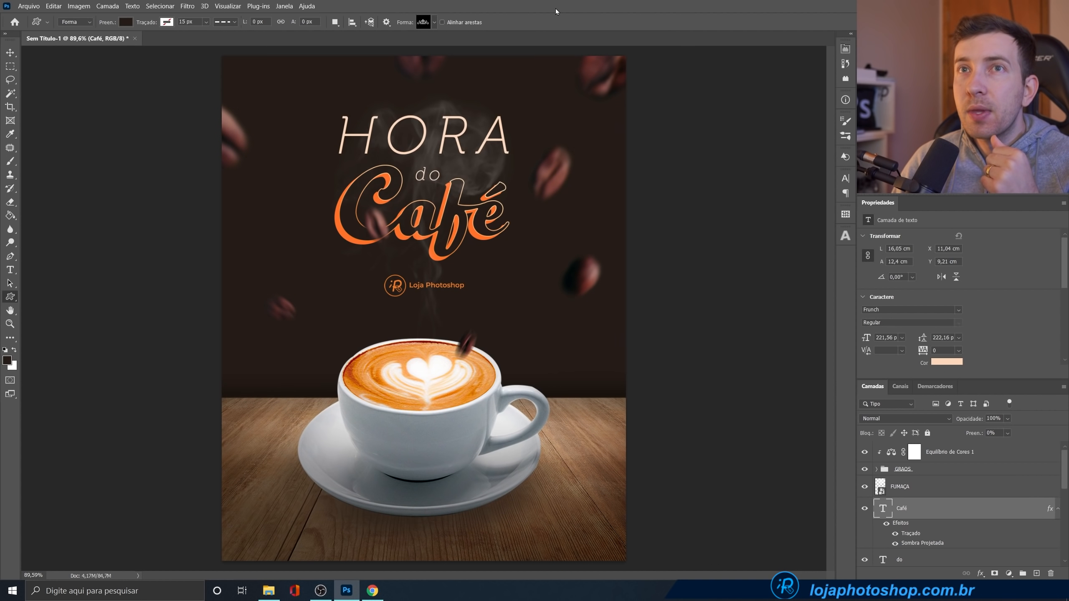
- Set the shape fill to the light peach f2d7bc sampled from the HORA lettering
{"action": "left_click", "coordinate": [126, 21]}
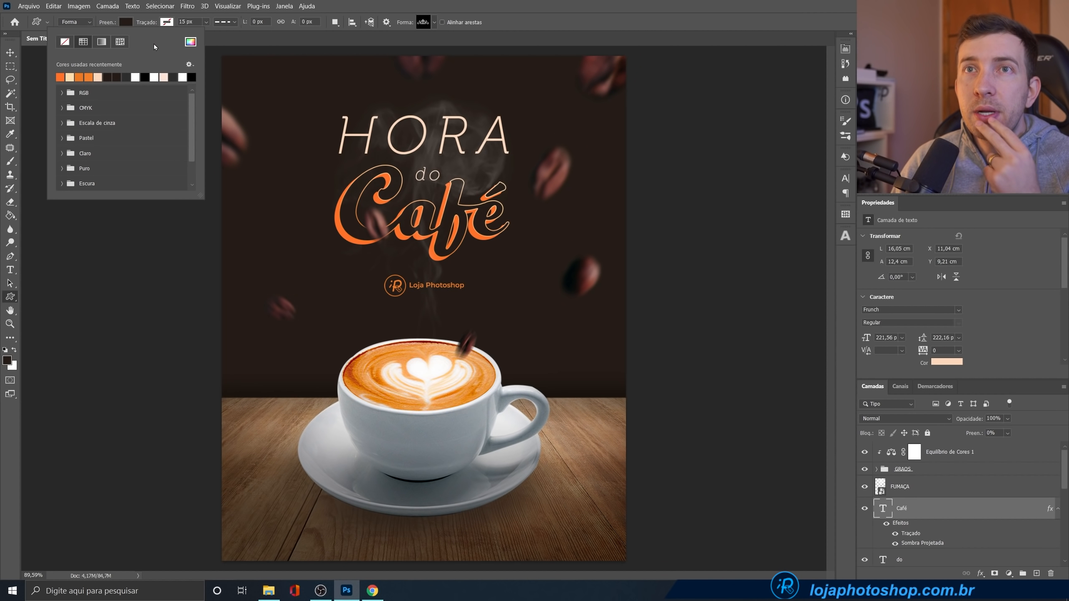
{"action": "left_click", "coordinate": [191, 41]}
{"action": "left_click", "coordinate": [405, 117]}
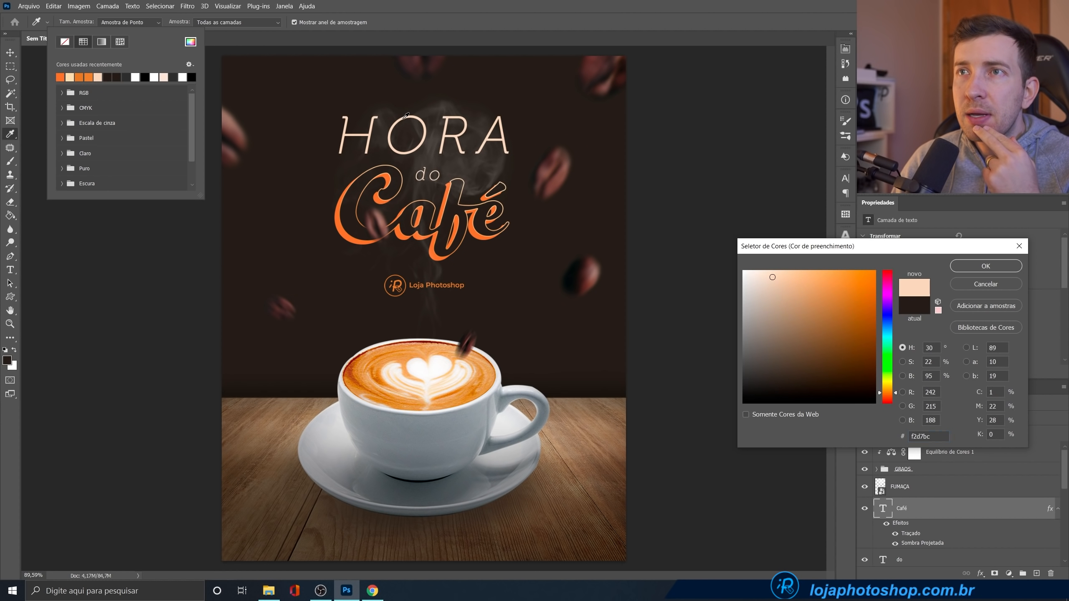
{"action": "left_click", "coordinate": [985, 266]}
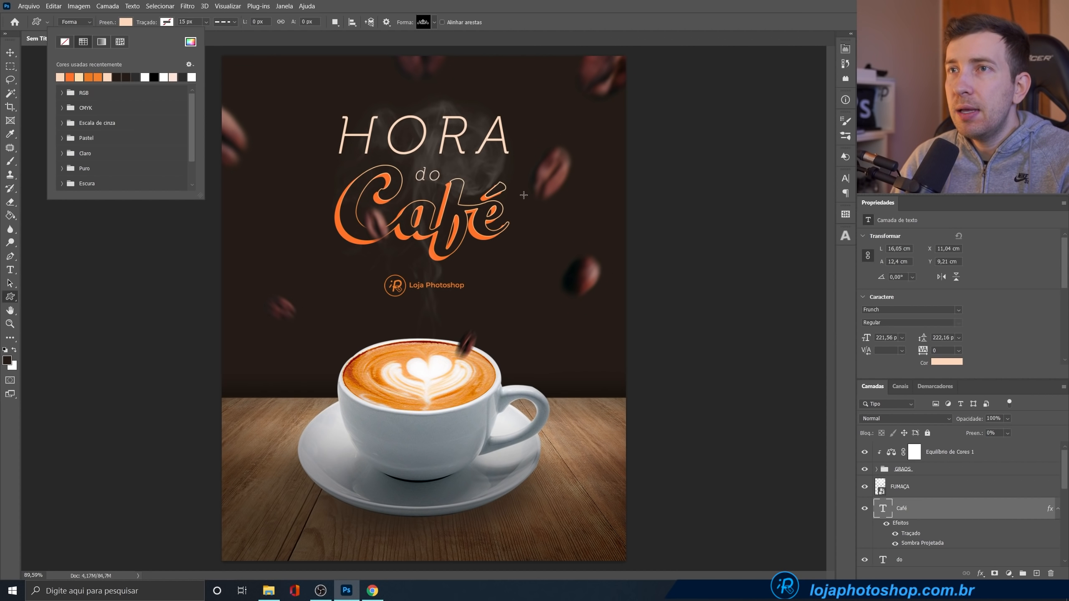
- Draw the ornament about 7.3 x 2.96 cm above HORA and centre it over the lettering
{"action": "left_click", "coordinate": [529, 233]}
{"action": "left_click_drag", "start_coordinate": [405, 74], "coordinate": [481, 107]}
{"action": "key", "text": "v"}
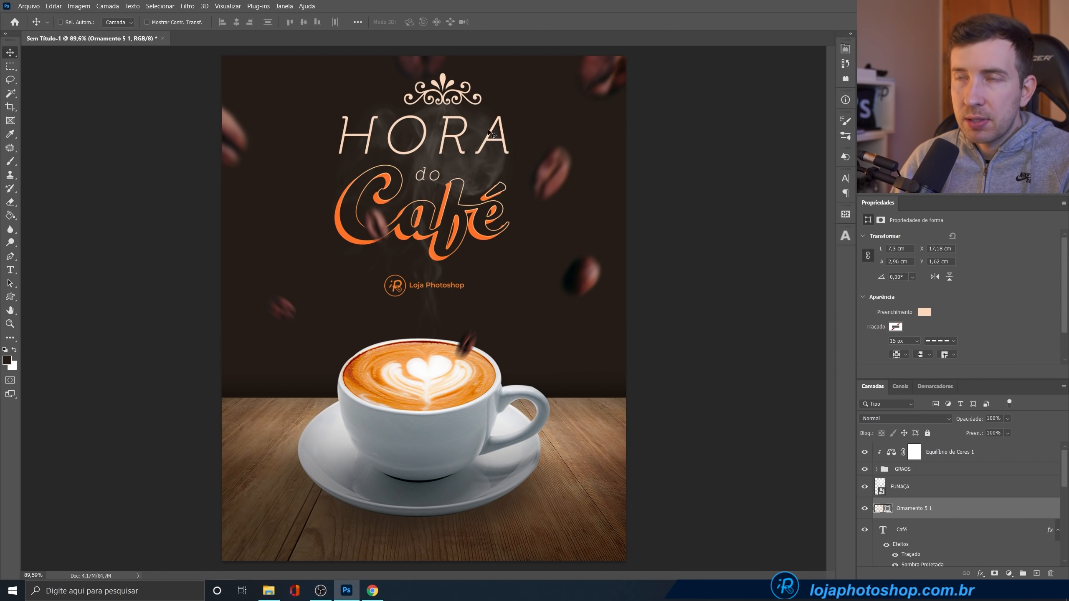
{"action": "left_click_drag", "start_coordinate": [457, 100], "coordinate": [445, 94]}
{"action": "scroll", "coordinate": [436, 236], "scroll_direction": "down", "scroll_amount": 2}
{"action": "scroll", "coordinate": [436, 236], "scroll_direction": "up", "scroll_amount": 1}
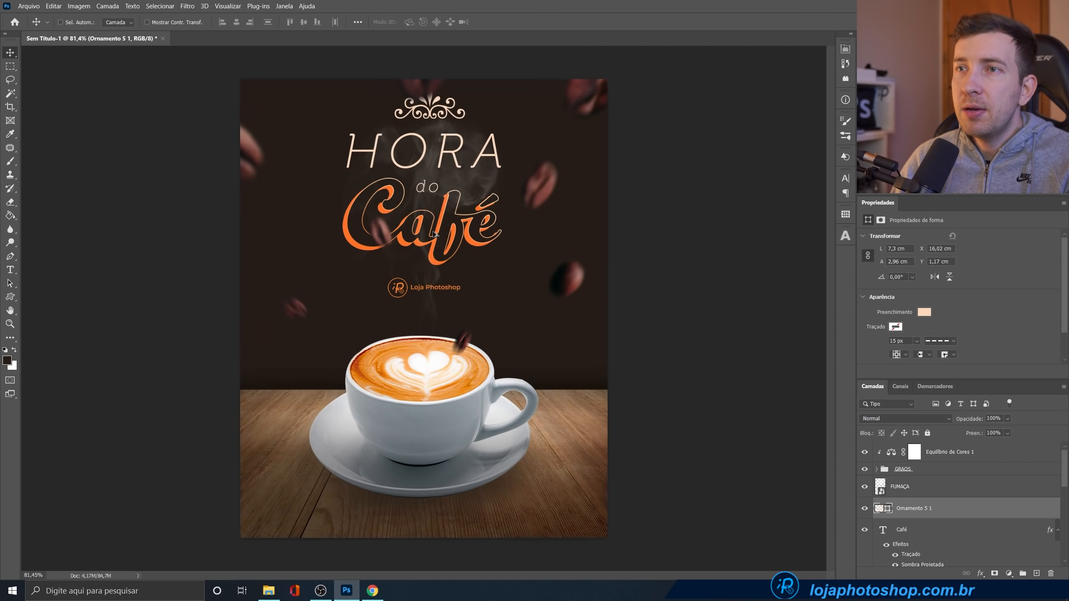
- Draw the wavy Ornamento 1 shape about 5.61 x 1.52 cm on a new layer, to the left of Café
{"action": "left_click", "coordinate": [10, 296]}
{"action": "left_click", "coordinate": [433, 23]}
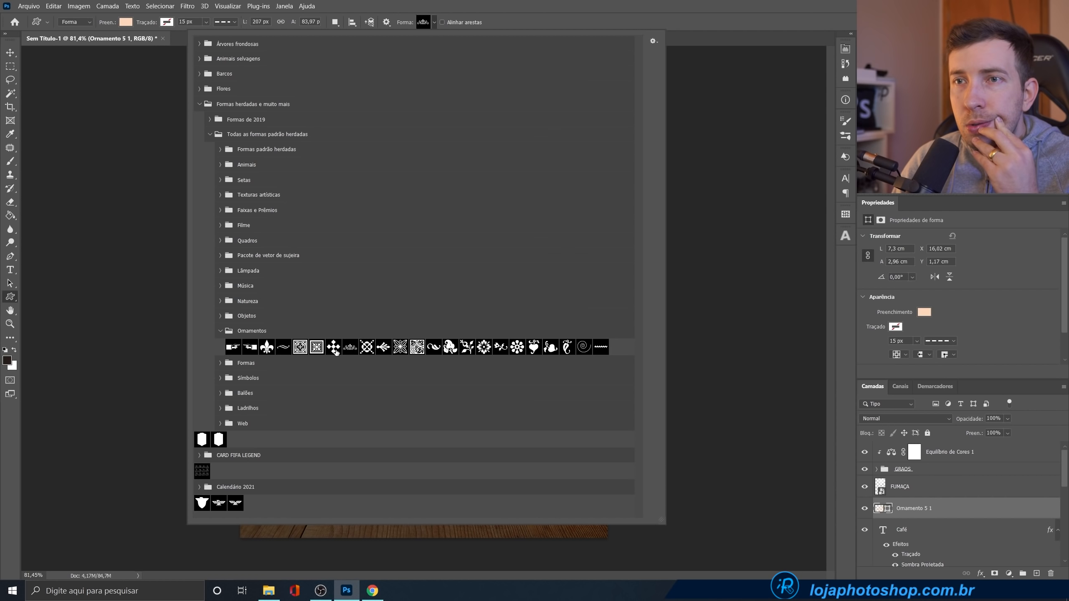
{"action": "double_click", "coordinate": [289, 351]}
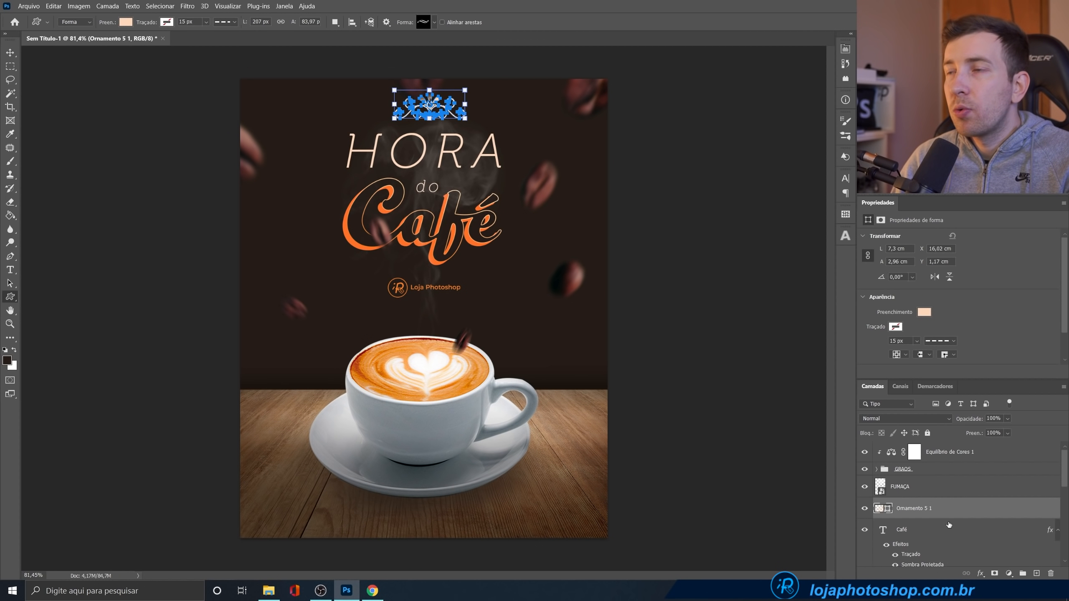
{"action": "left_click", "coordinate": [1036, 573]}
{"action": "mouse_move", "coordinate": [275, 206]}
{"action": "left_mouse_down"}
{"action": "mouse_move", "coordinate": [366, 227]}
{"action": "mouse_move", "coordinate": [321, 224]}
{"action": "left_mouse_up"}
{"action": "key", "text": "v"}
- Duplicate the wavy ornament to the right of Café, flip the copy horizontally and shift it slightly closer to the word
{"action": "key", "text": "ctrl+j"}
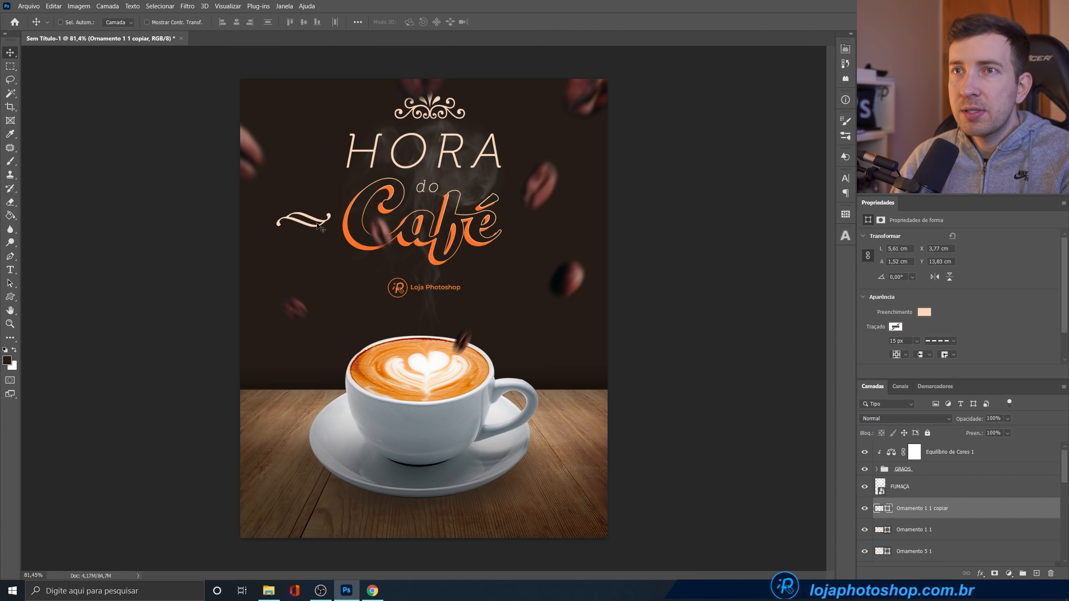
{"action": "left_click_drag", "start_coordinate": [318, 225], "coordinate": [560, 225]}
{"action": "key", "text": "ctrl+t"}
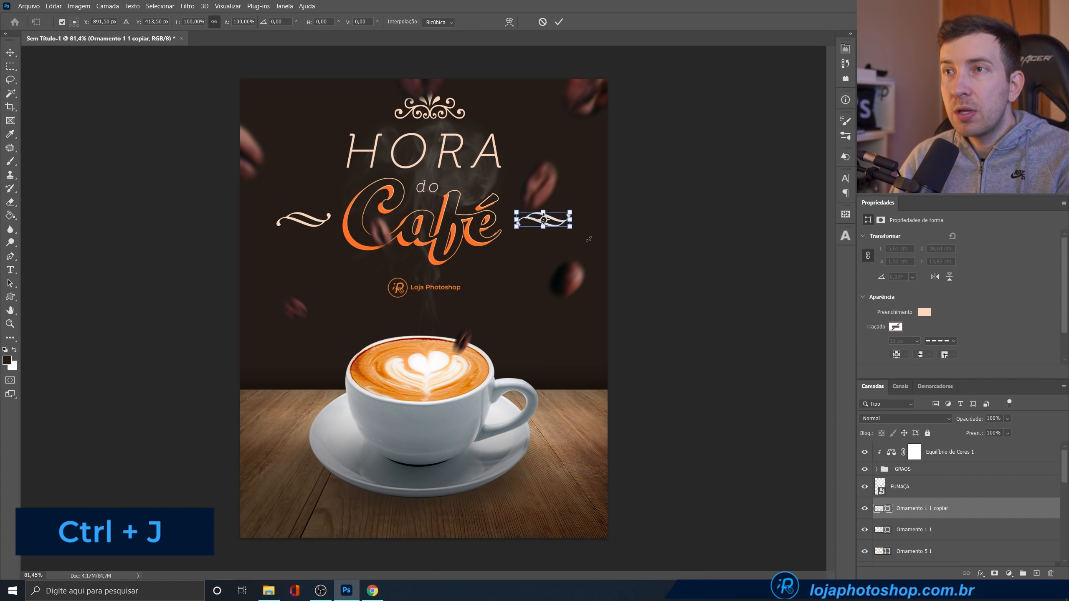
{"action": "right_click", "coordinate": [559, 225]}
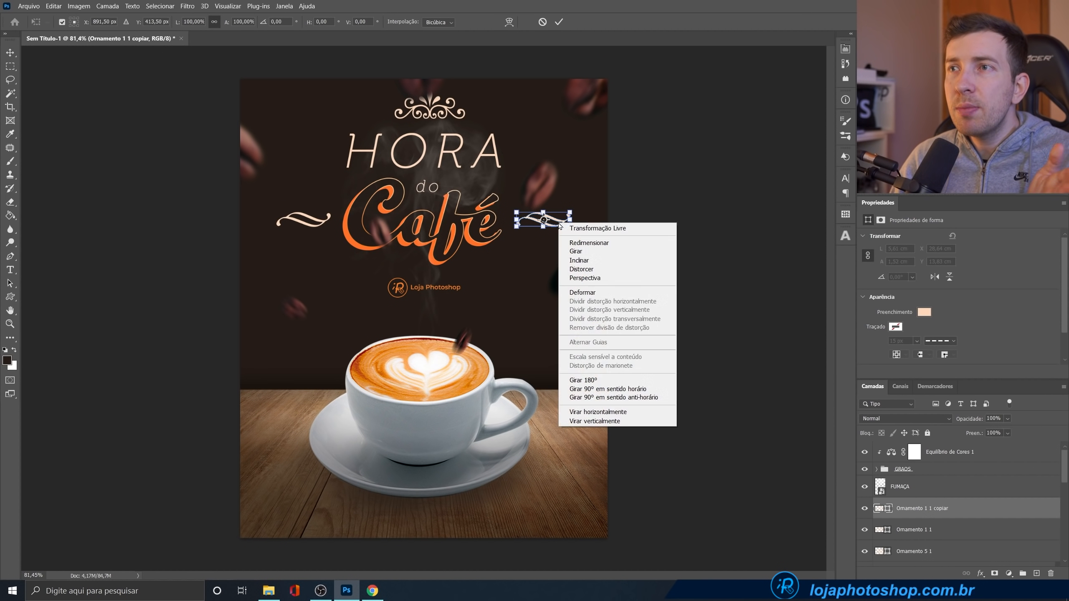
{"action": "left_click", "coordinate": [624, 414]}
{"action": "left_click", "coordinate": [559, 21]}
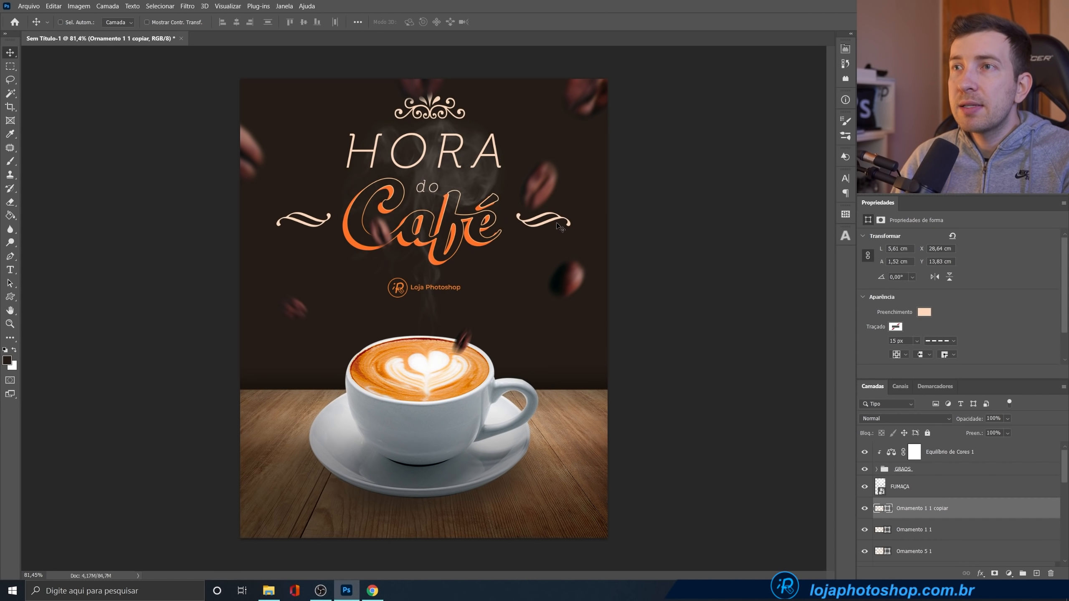
{"action": "left_click_drag", "start_coordinate": [553, 225], "coordinate": [513, 247]}
{"action": "key", "text": "ctrl+minus"}
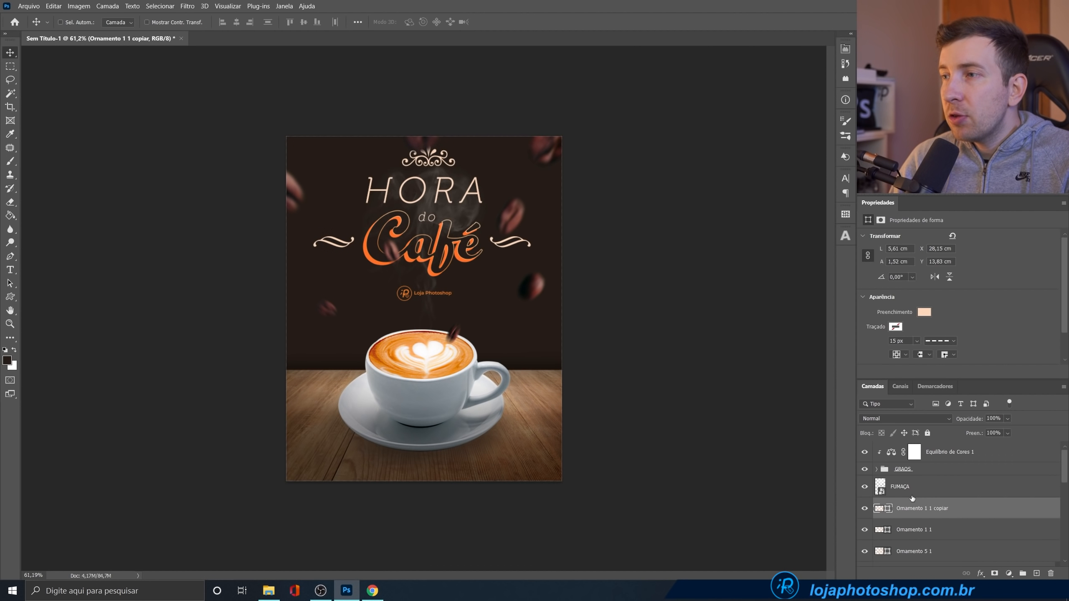
- Select all ornament, lettering and LOJA PHOTOSHOP logo layers and move them down together by about 1.6 cm
{"action": "left_click", "coordinate": [865, 487]}
{"action": "left_click", "coordinate": [865, 488]}
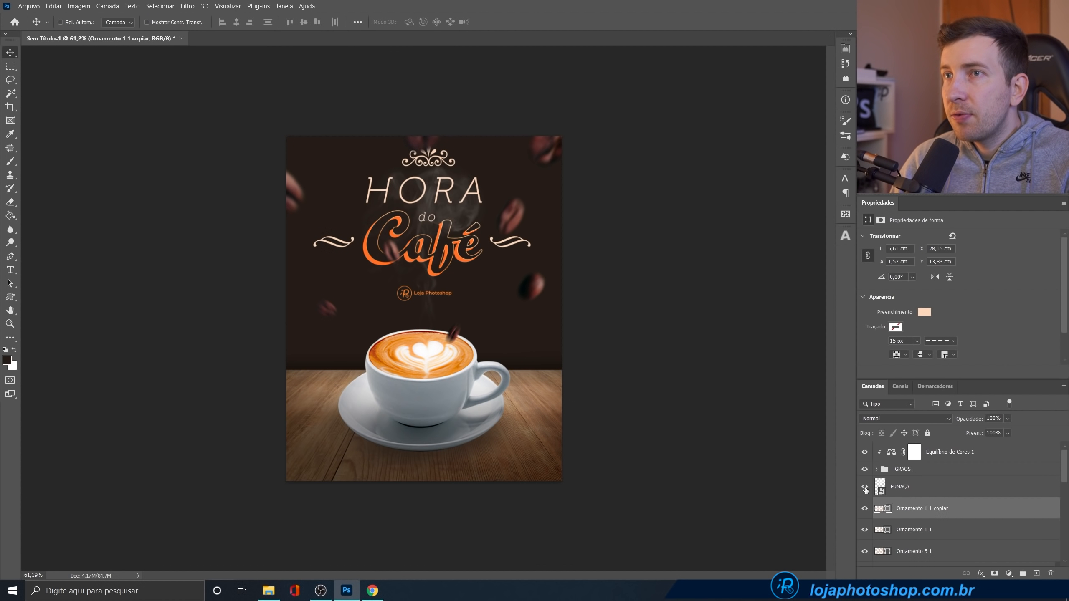
{"action": "left_click", "coordinate": [943, 534], "text": "ctrl"}
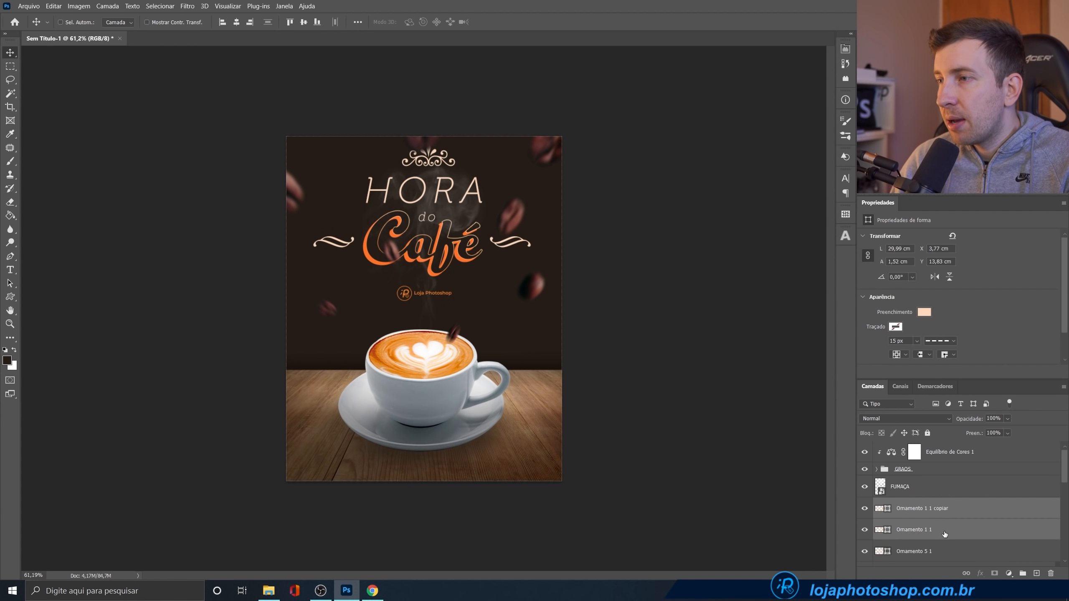
{"action": "scroll", "coordinate": [943, 531], "scroll_direction": "down", "scroll_amount": 2}
{"action": "left_click", "coordinate": [941, 516], "text": "ctrl"}
{"action": "left_click", "coordinate": [942, 534], "text": "ctrl"}
{"action": "scroll", "coordinate": [943, 535], "scroll_direction": "down", "scroll_amount": 3}
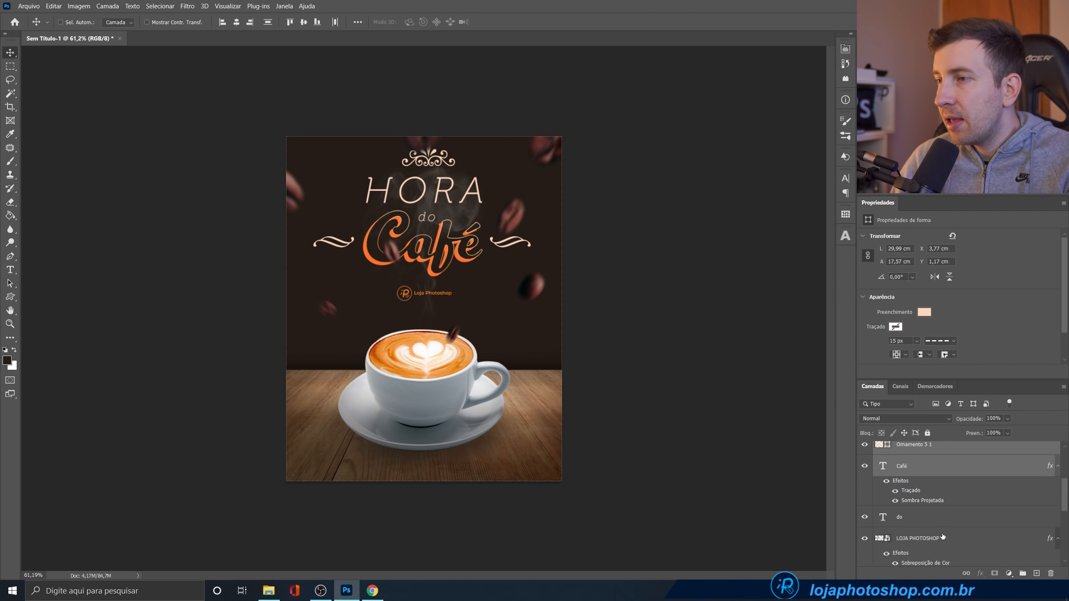
{"action": "left_click", "coordinate": [939, 522], "text": "ctrl"}
{"action": "scroll", "coordinate": [942, 520], "scroll_direction": "down", "scroll_amount": 1}
{"action": "left_click", "coordinate": [947, 518], "text": "ctrl"}
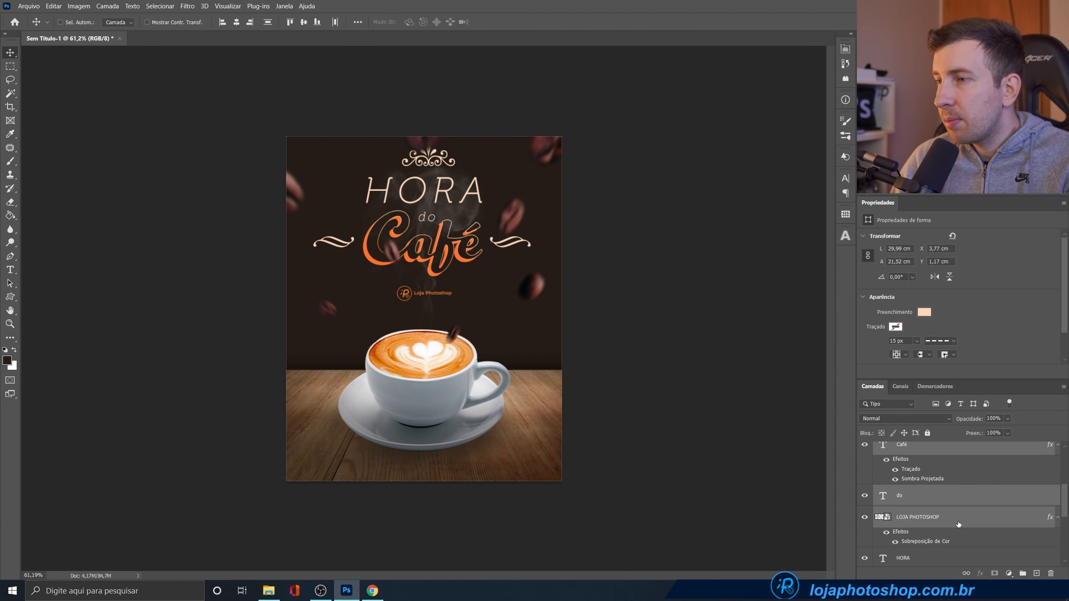
{"action": "scroll", "coordinate": [947, 518], "scroll_direction": "down", "scroll_amount": 2}
{"action": "left_click", "coordinate": [943, 515], "text": "ctrl"}
{"action": "left_click_drag", "start_coordinate": [444, 255], "coordinate": [443, 266]}
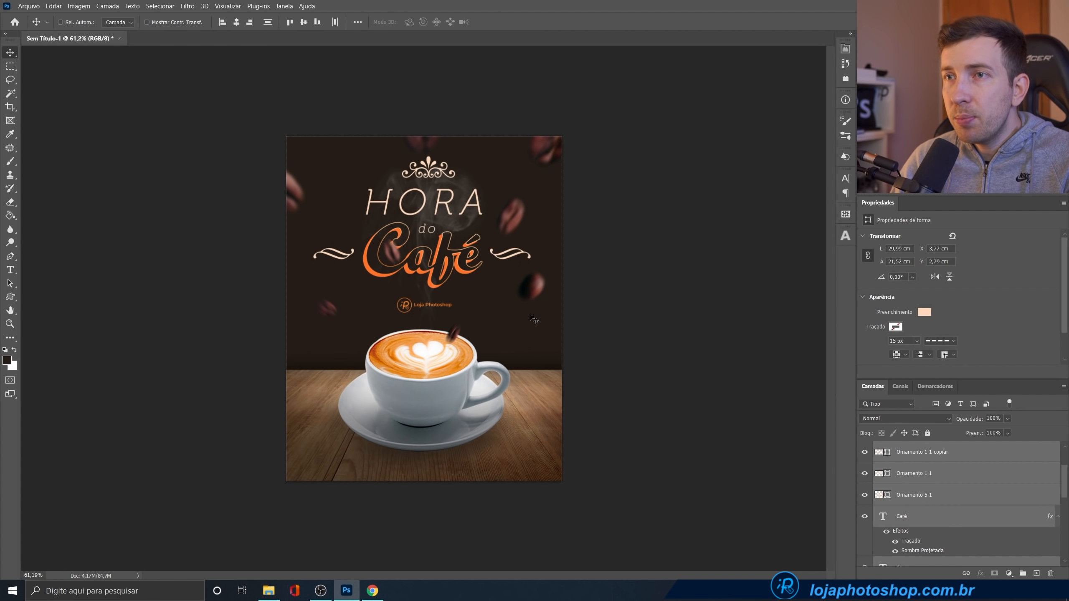
- Nudge only the LOJA PHOTOSHOP logo up about 18 px, closer to Café
{"action": "scroll", "coordinate": [989, 531], "scroll_direction": "down", "scroll_amount": 1}
{"action": "scroll", "coordinate": [989, 530], "scroll_direction": "down", "scroll_amount": 1}
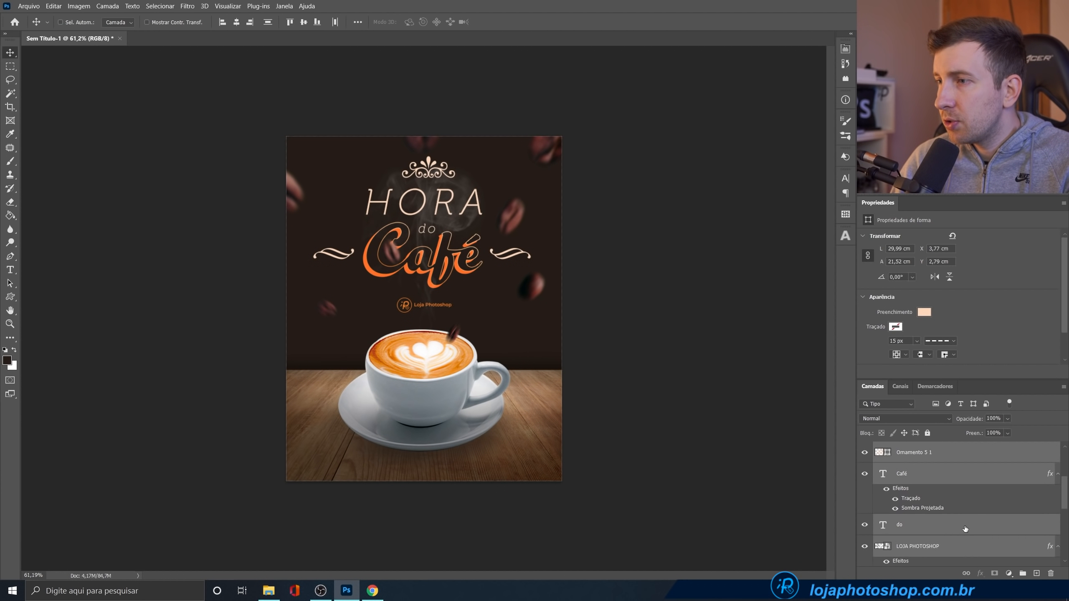
{"action": "left_click", "coordinate": [907, 541]}
{"action": "key", "text": "Up"}
{"action": "key", "text": "Up"}
{"action": "key", "text": "Up"}
{"action": "key", "text": "Up"}
{"action": "key", "text": "Up"}
{"action": "key", "text": "Up"}
{"action": "key", "text": "Up"}
{"action": "key", "text": "Up"}
{"action": "key", "text": "Up"}
{"action": "key", "text": "Up"}
{"action": "key", "text": "Up"}
{"action": "key", "text": "Up"}
{"action": "key", "text": "Up"}
{"action": "key", "text": "Up"}
{"action": "key", "text": "Up"}
{"action": "key", "text": "Up"}
{"action": "key", "text": "Up"}
{"action": "key", "text": "Up"}
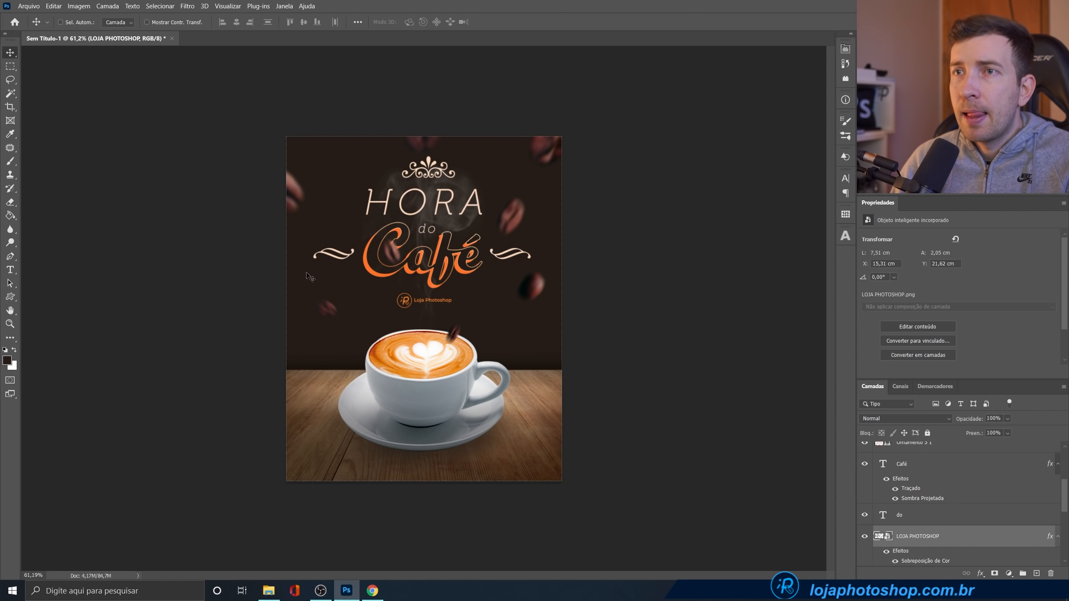
- Reposition three beans: the one on Café down and right, the one beside HORA onto its A, and the dark right one slightly up
{"action": "left_click", "coordinate": [391, 257], "text": "ctrl"}
{"action": "left_click_drag", "start_coordinate": [391, 258], "coordinate": [404, 267]}
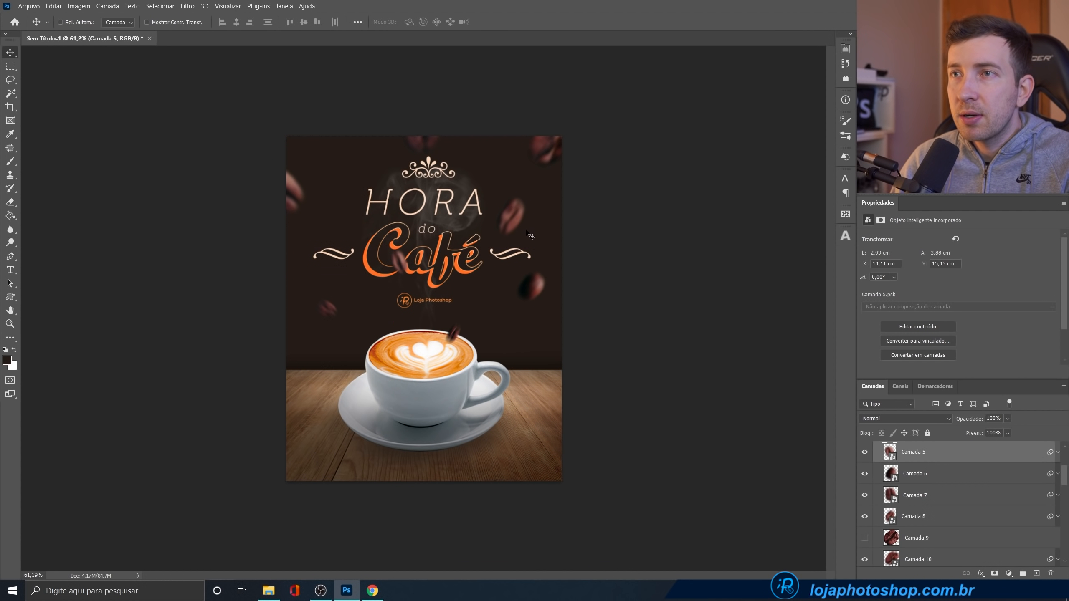
{"action": "left_click", "coordinate": [514, 223], "text": "ctrl"}
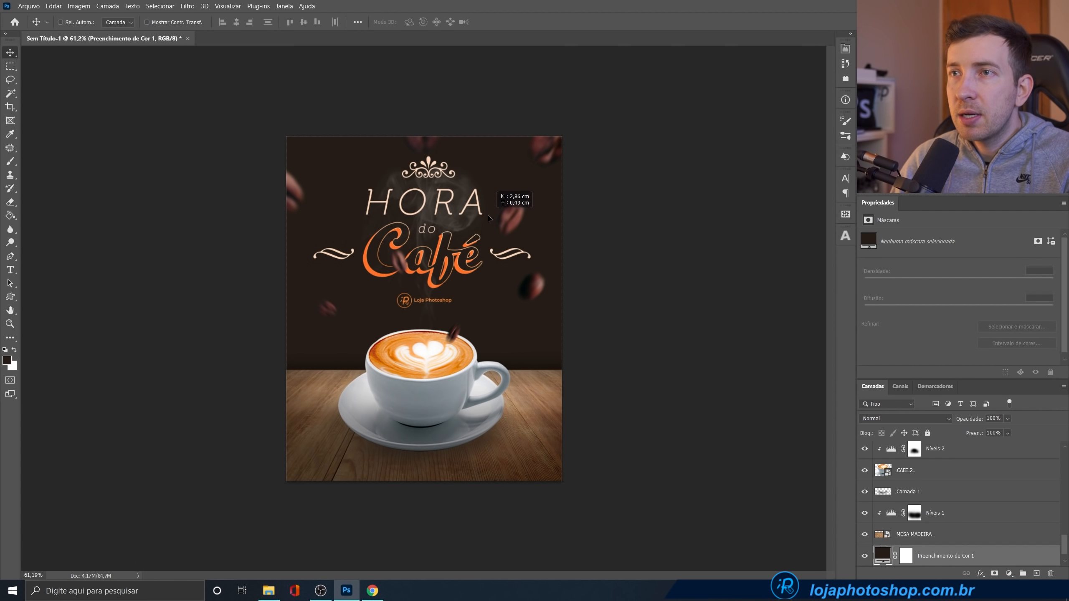
{"action": "left_click", "coordinate": [511, 224], "text": "ctrl"}
{"action": "left_click_drag", "start_coordinate": [511, 223], "coordinate": [494, 217]}
{"action": "left_click", "coordinate": [536, 288], "text": "ctrl"}
{"action": "left_click_drag", "start_coordinate": [536, 288], "coordinate": [536, 278]}
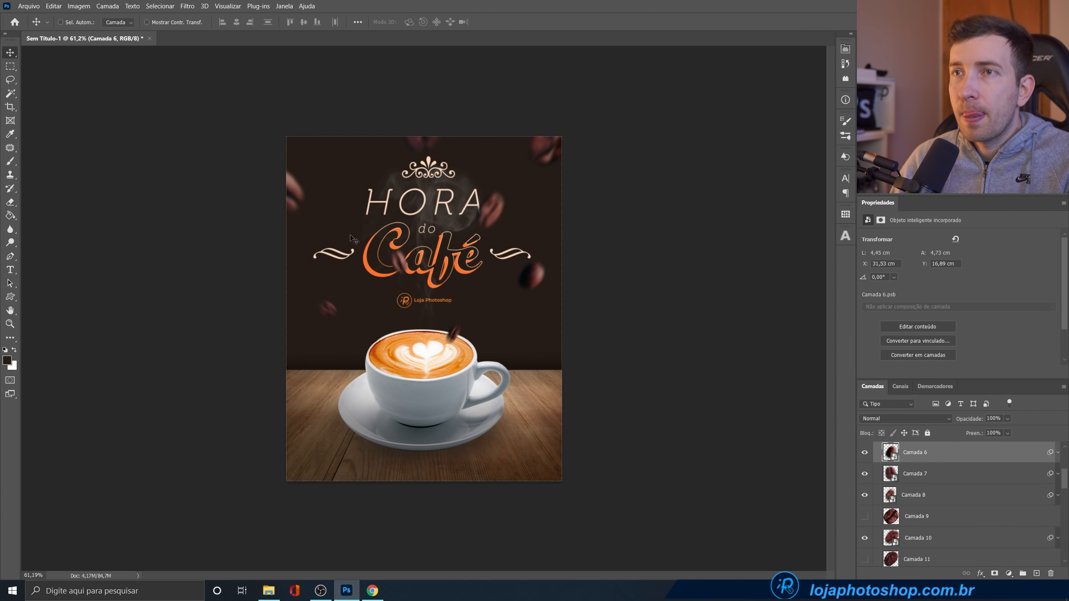
{"action": "left_click", "coordinate": [401, 268], "text": "ctrl"}
{"action": "key", "text": "ctrl+plus"}
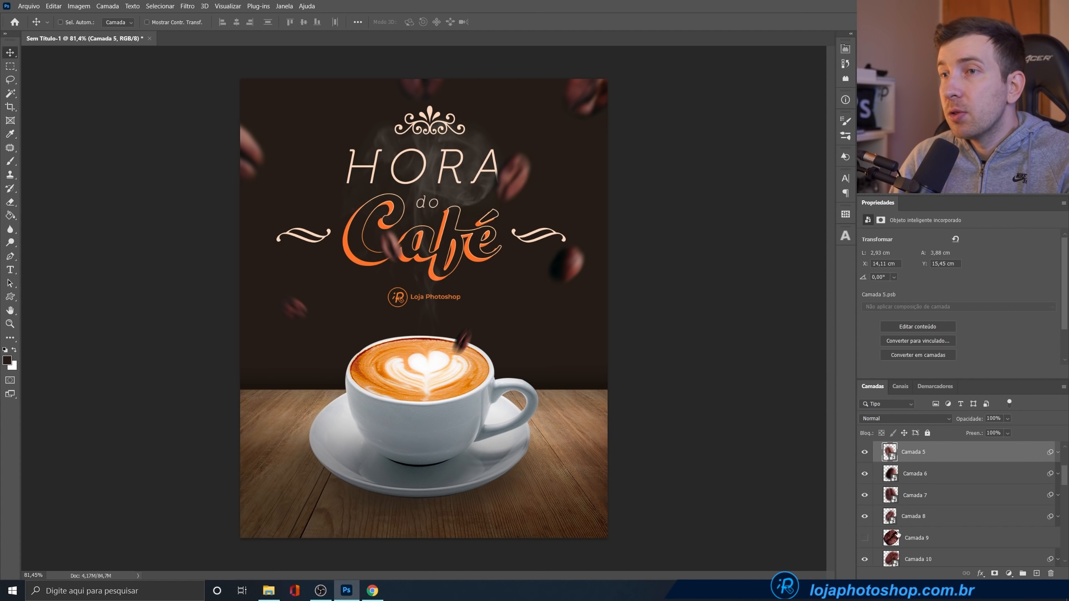
- Create a new layer directly above the Preenchimento de Cor 1 fill and sample the lettering's orange as the Brush colour
{"action": "scroll", "coordinate": [919, 533], "scroll_direction": "down", "scroll_amount": 10}
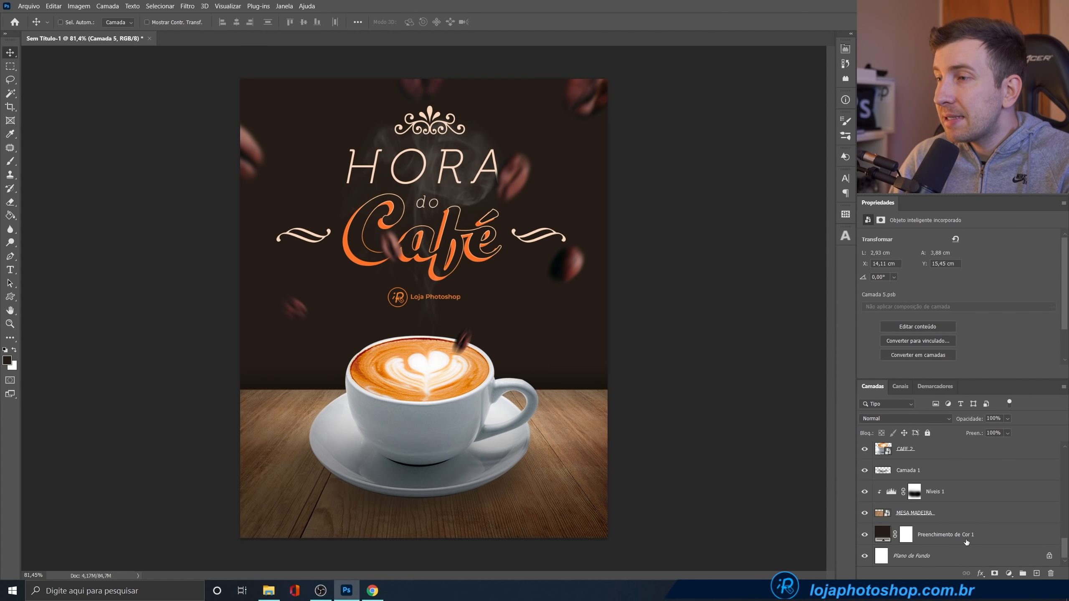
{"action": "left_click", "coordinate": [966, 537]}
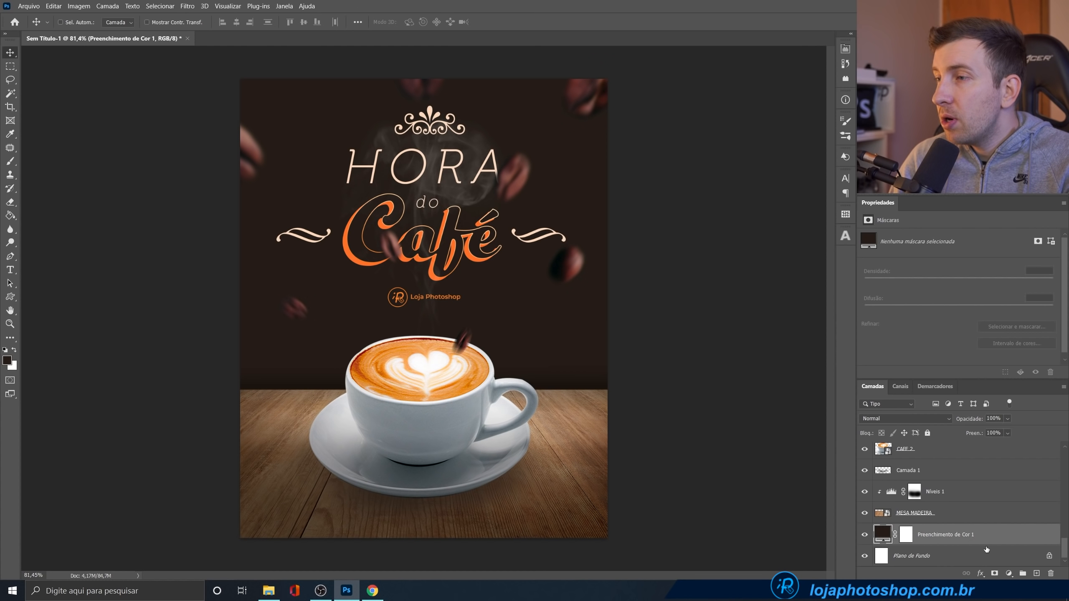
{"action": "left_click", "coordinate": [1036, 574]}
{"action": "key", "text": "b"}
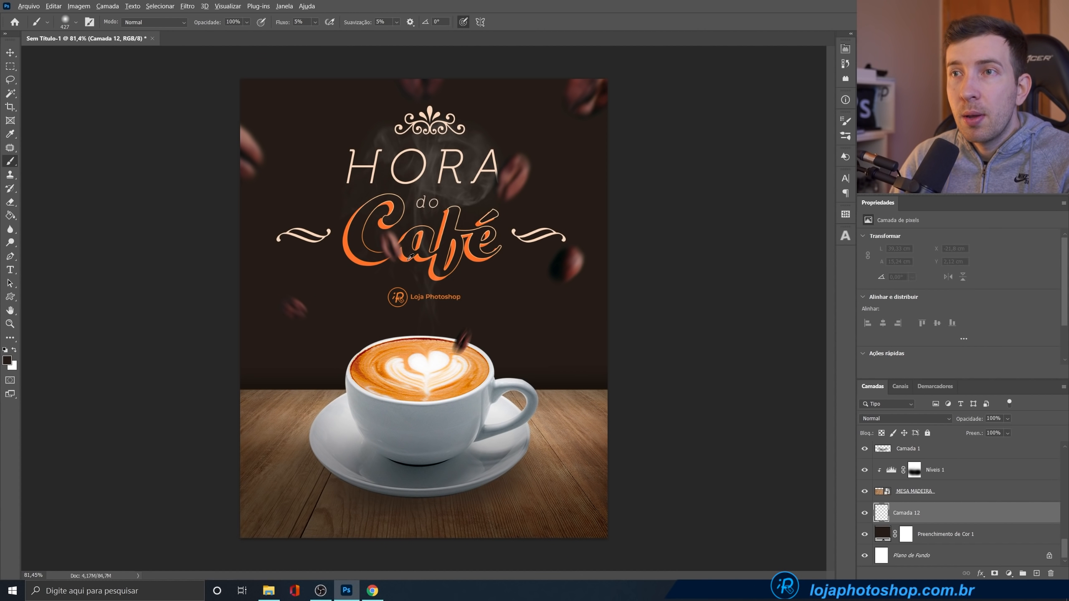
{"action": "left_click", "coordinate": [419, 254], "text": "alt"}
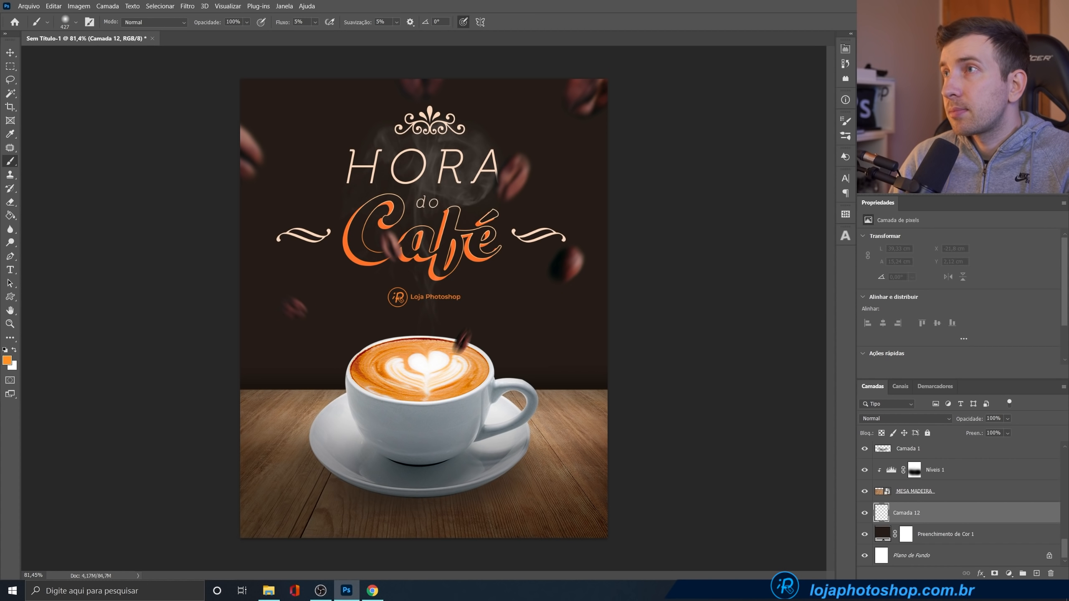
- Paint one soft orange glow spot just below Café with a 526 px brush at 0% hardness and 100% flow
{"action": "right_click", "coordinate": [463, 232], "text": "alt"}
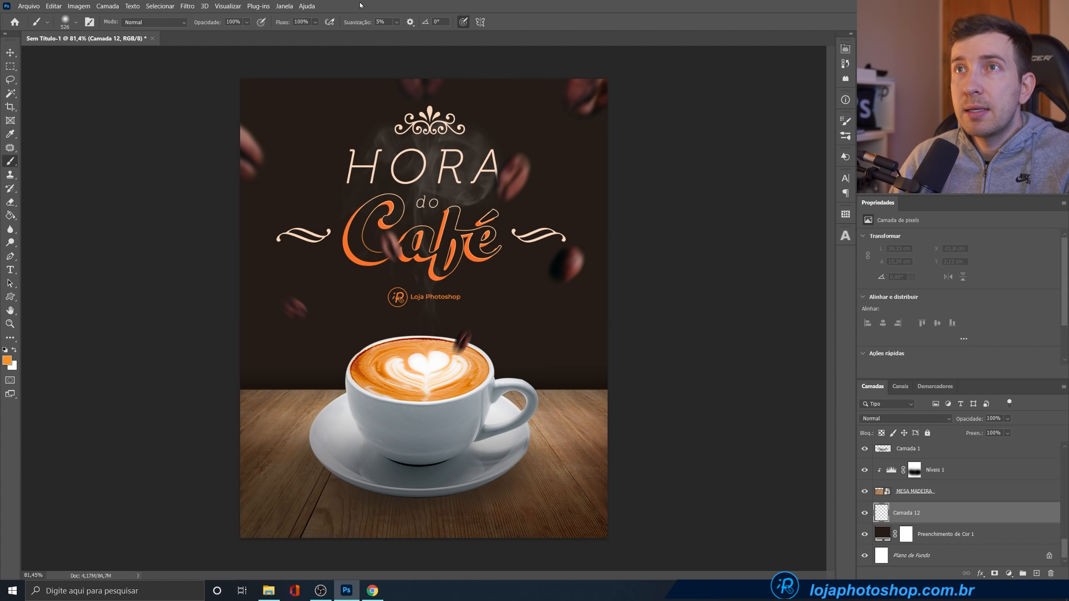
{"action": "right_click", "coordinate": [421, 250]}
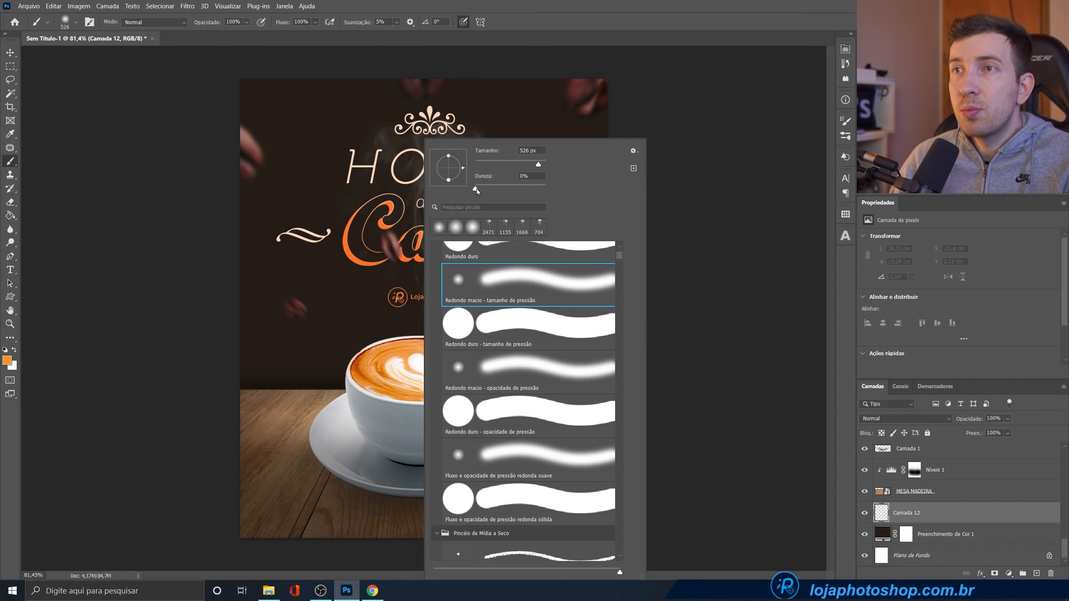
{"action": "left_click", "coordinate": [470, 4]}
{"action": "left_click", "coordinate": [421, 287]}
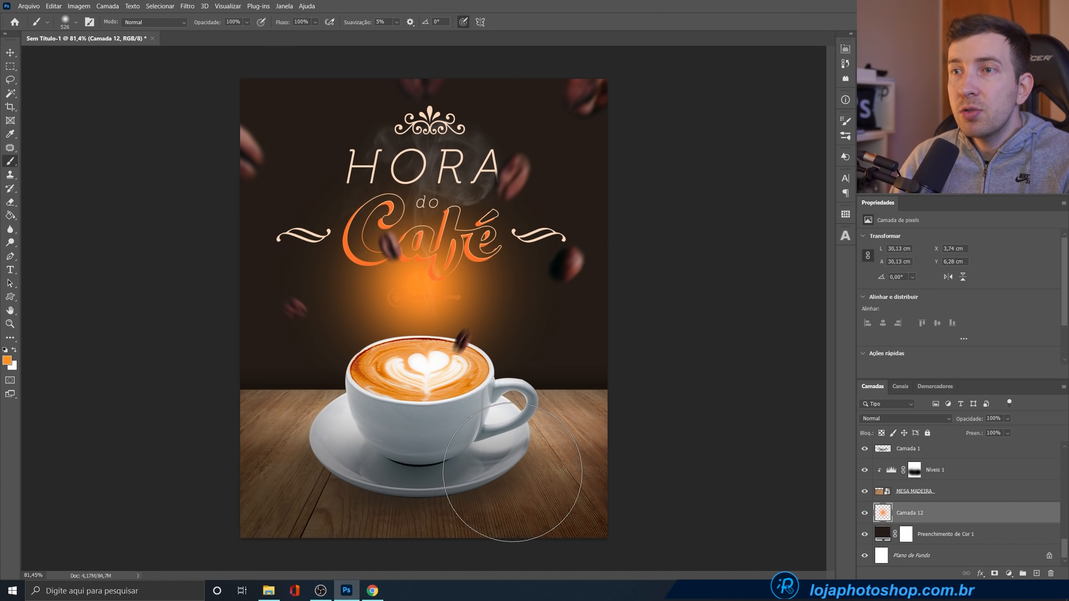
- Scale the orange glow up to about 48 x 48 cm and move it behind the beans at the artwork's upper right
{"action": "key", "text": "ctrl+t"}
{"action": "left_click_drag", "start_coordinate": [567, 139], "coordinate": [649, 54]}
{"action": "left_click_drag", "start_coordinate": [587, 218], "coordinate": [678, 146]}
{"action": "left_click", "coordinate": [558, 22]}
{"action": "key", "text": "b"}
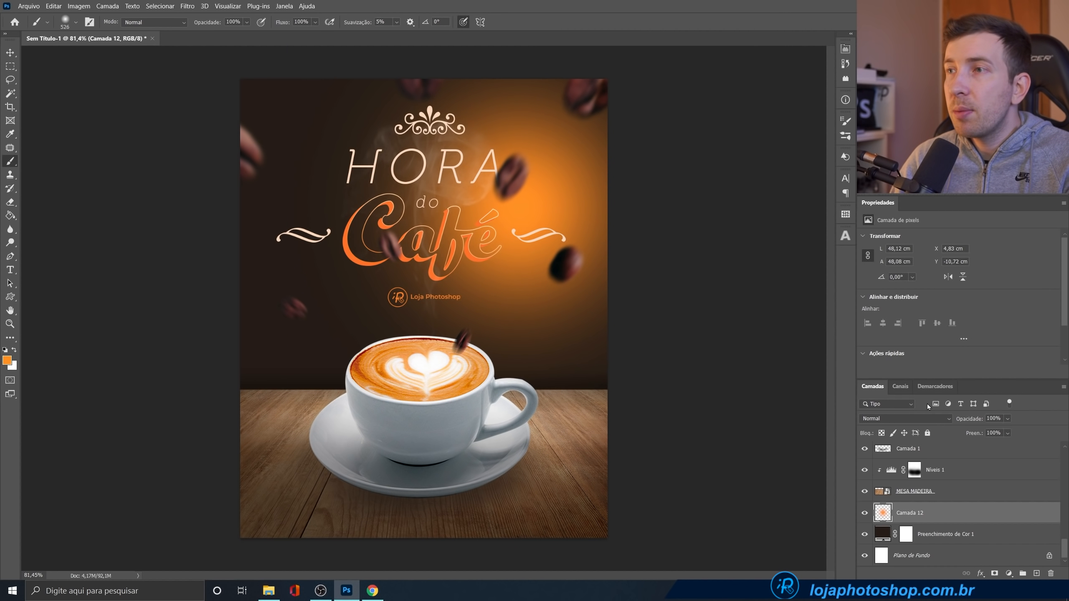
- Lower the glow layer's opacity to 14% and shift the glow about 1.6 cm right and 0.6 cm up
{"action": "left_click_drag", "start_coordinate": [998, 429], "coordinate": [996, 431]}
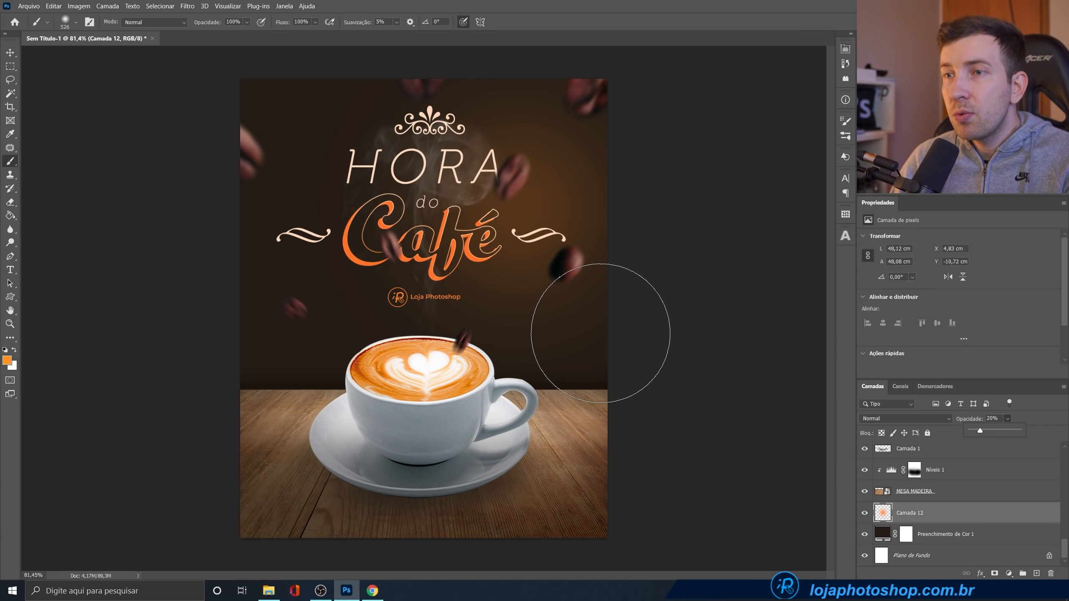
{"action": "key", "text": "Return"}
{"action": "key", "text": "v"}
{"action": "left_click_drag", "start_coordinate": [549, 165], "coordinate": [564, 160]}
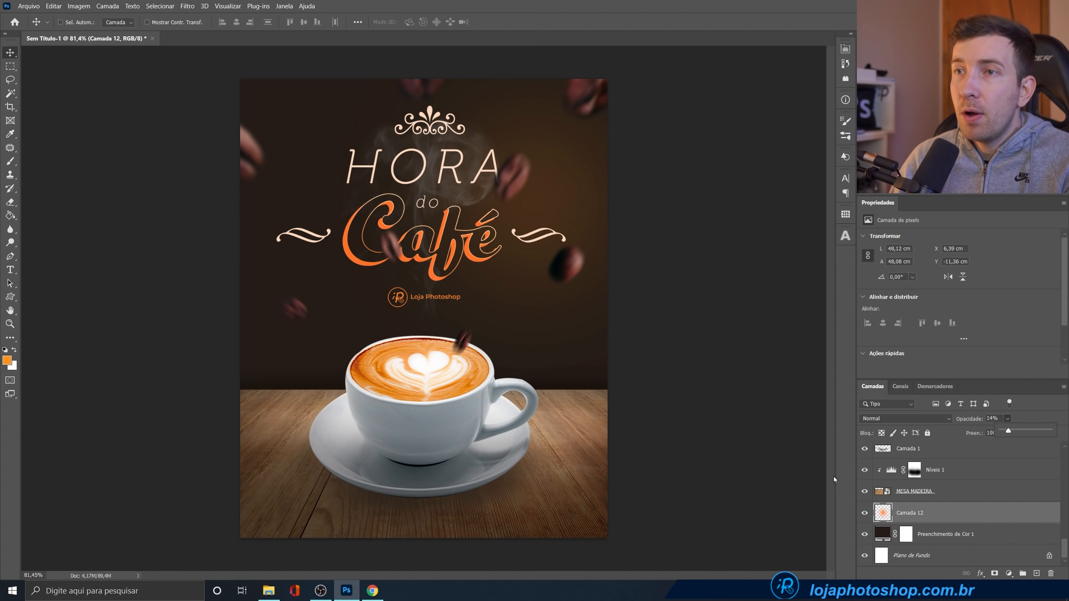
- Compare the artwork with and without the glow layer and examine the whole composition at several magnifications
{"action": "left_click", "coordinate": [862, 513]}
{"action": "left_click", "coordinate": [861, 513]}
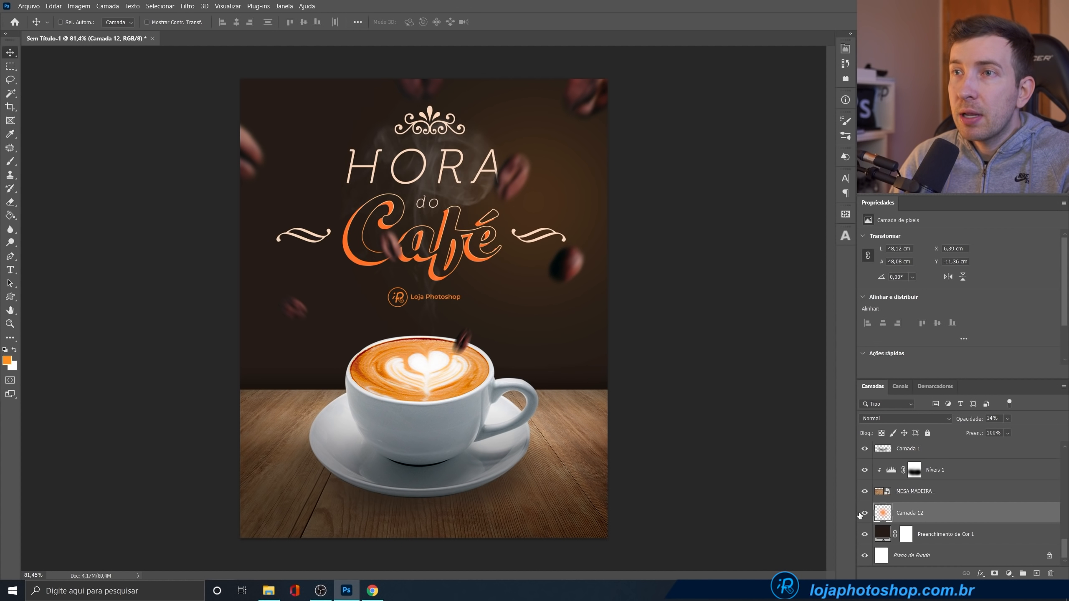
{"action": "key", "text": "ctrl+minus"}
{"action": "key", "text": "ctrl+minus"}
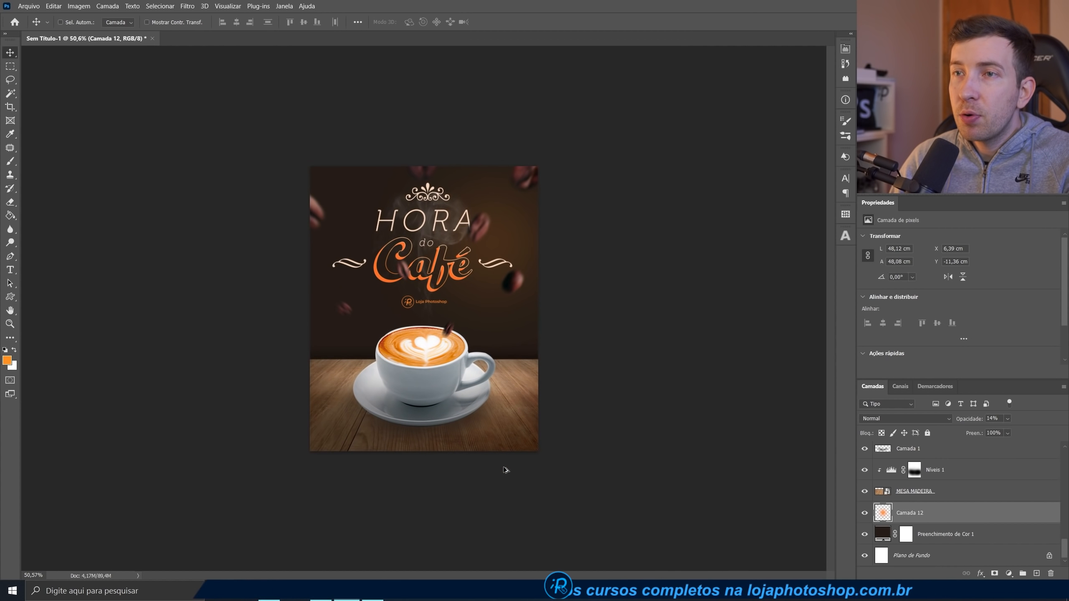
{"action": "key", "text": "ctrl+0"}
{"action": "key", "text": "ctrl+1"}
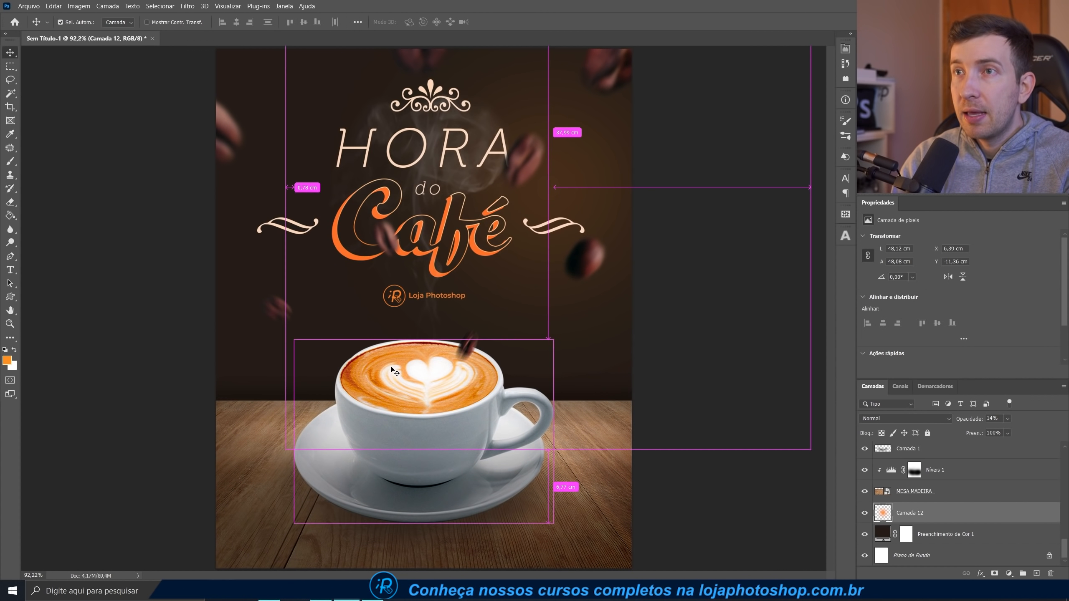
{"action": "scroll", "coordinate": [394, 371], "scroll_direction": "down", "scroll_amount": 1}
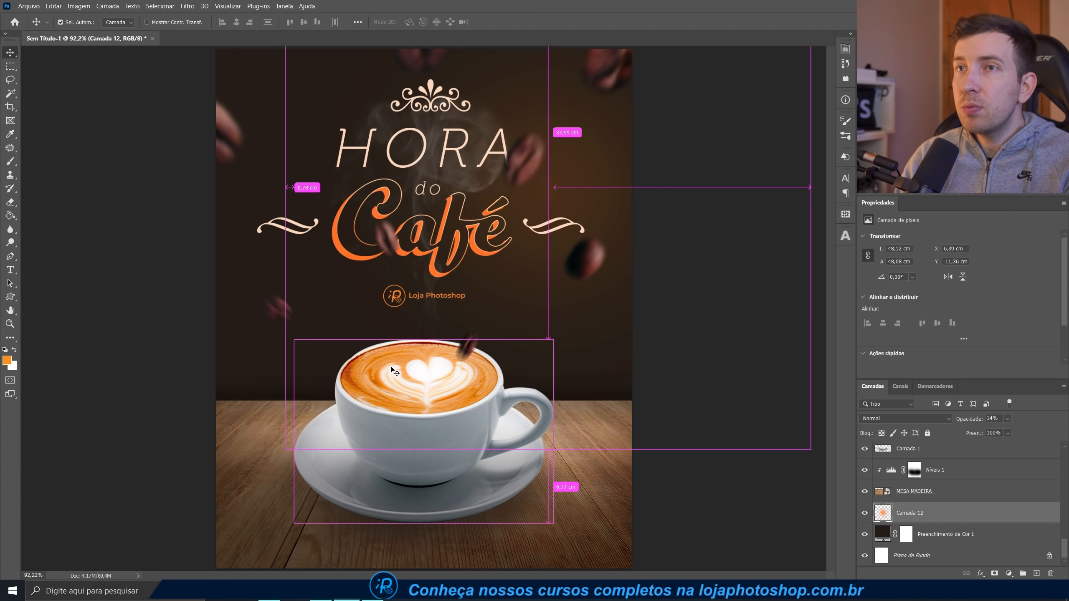
{"action": "scroll", "coordinate": [381, 366], "scroll_direction": "down", "scroll_amount": 6}
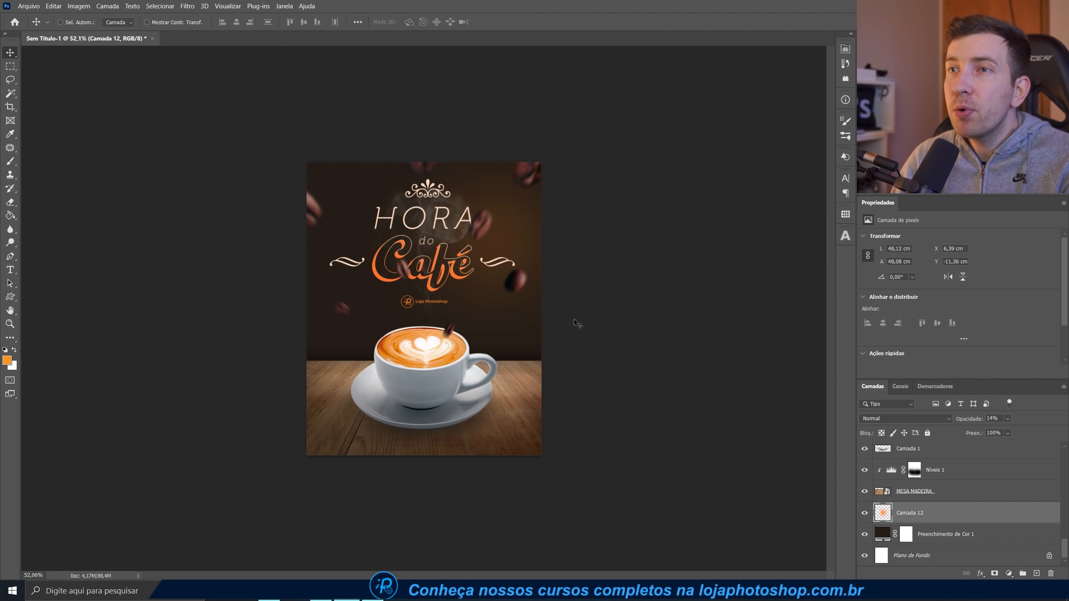
{"action": "scroll", "coordinate": [577, 323], "scroll_direction": "up", "scroll_amount": 3}
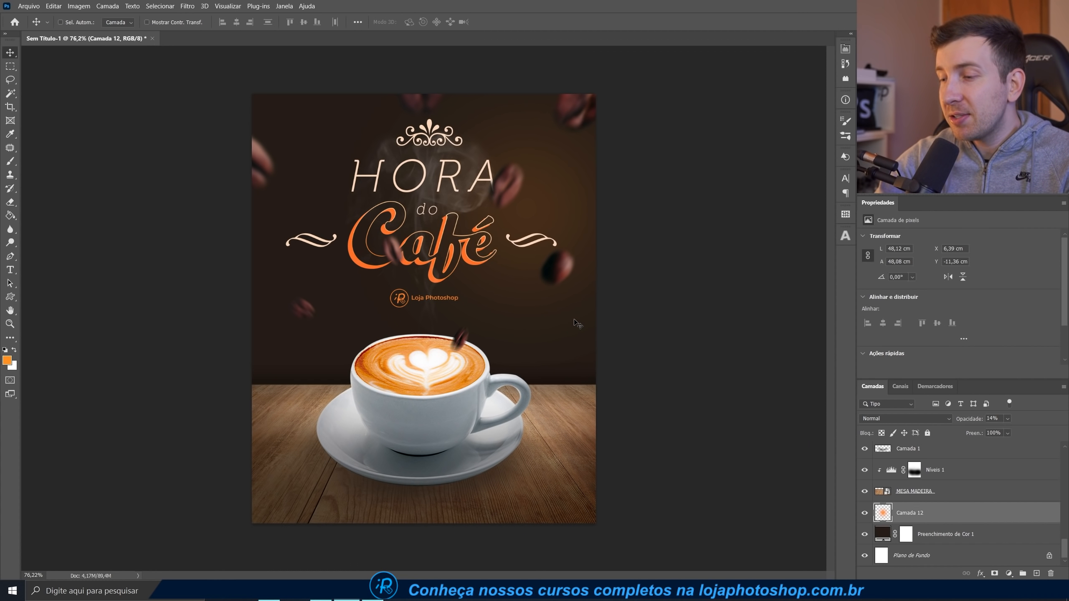